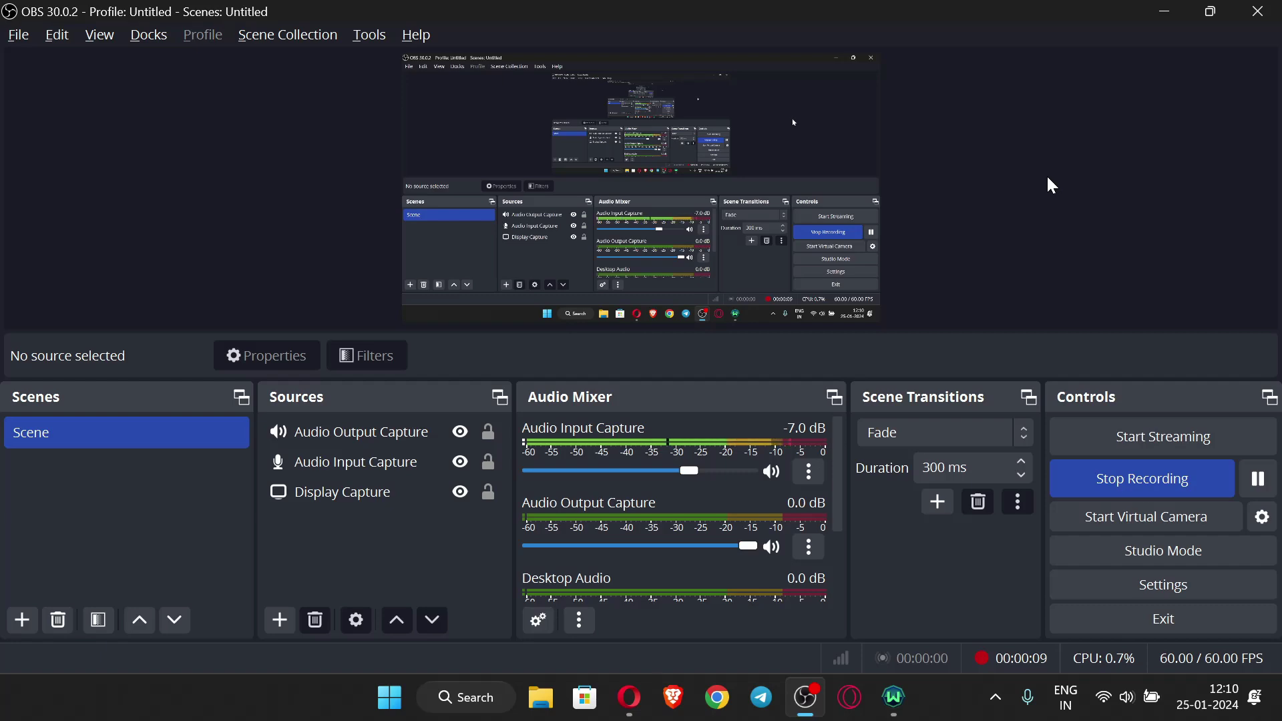
Minimize the OBS and Opera windows, and start Google Chrome and minimize it to leave the desktop clear
click(1164, 12)
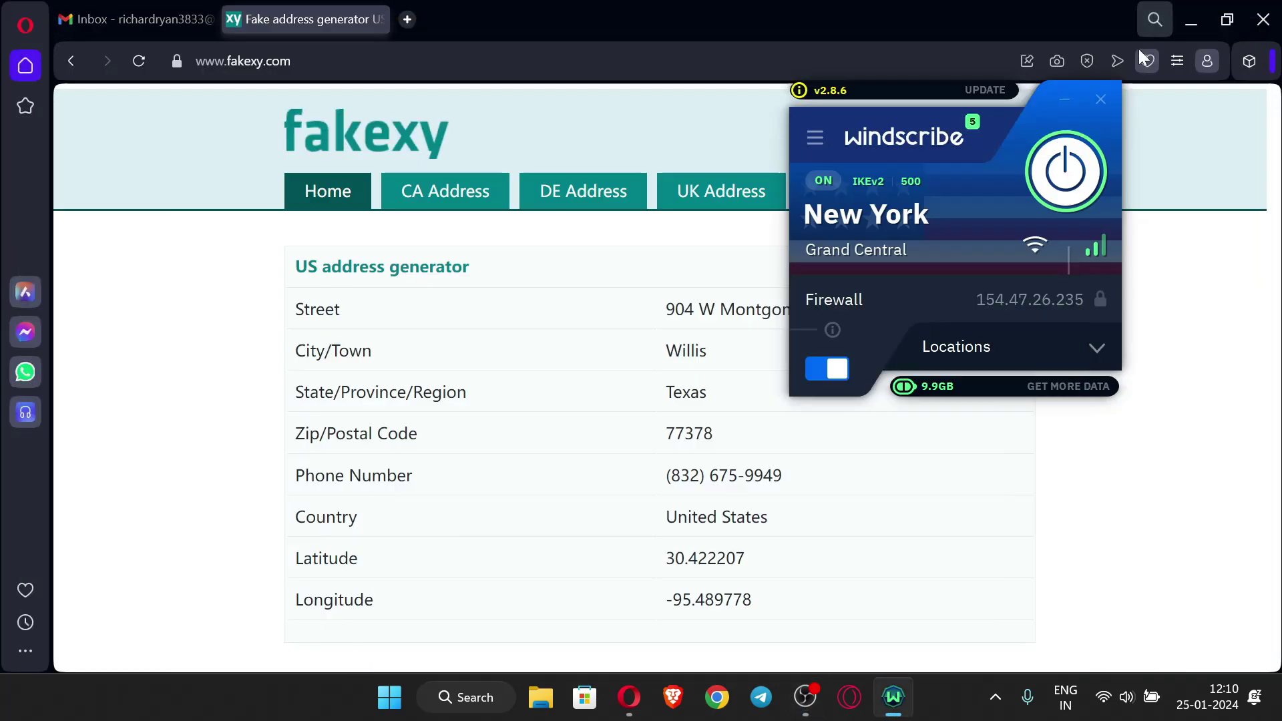
click(1187, 19)
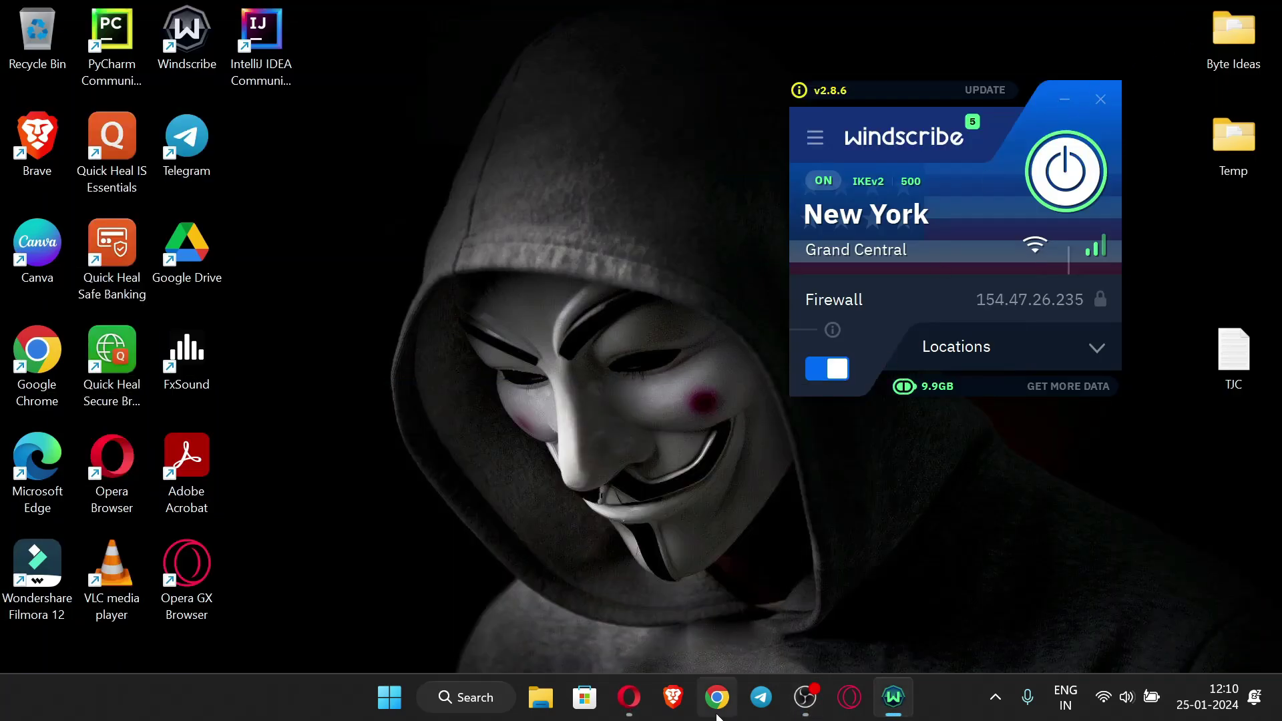
click(717, 712)
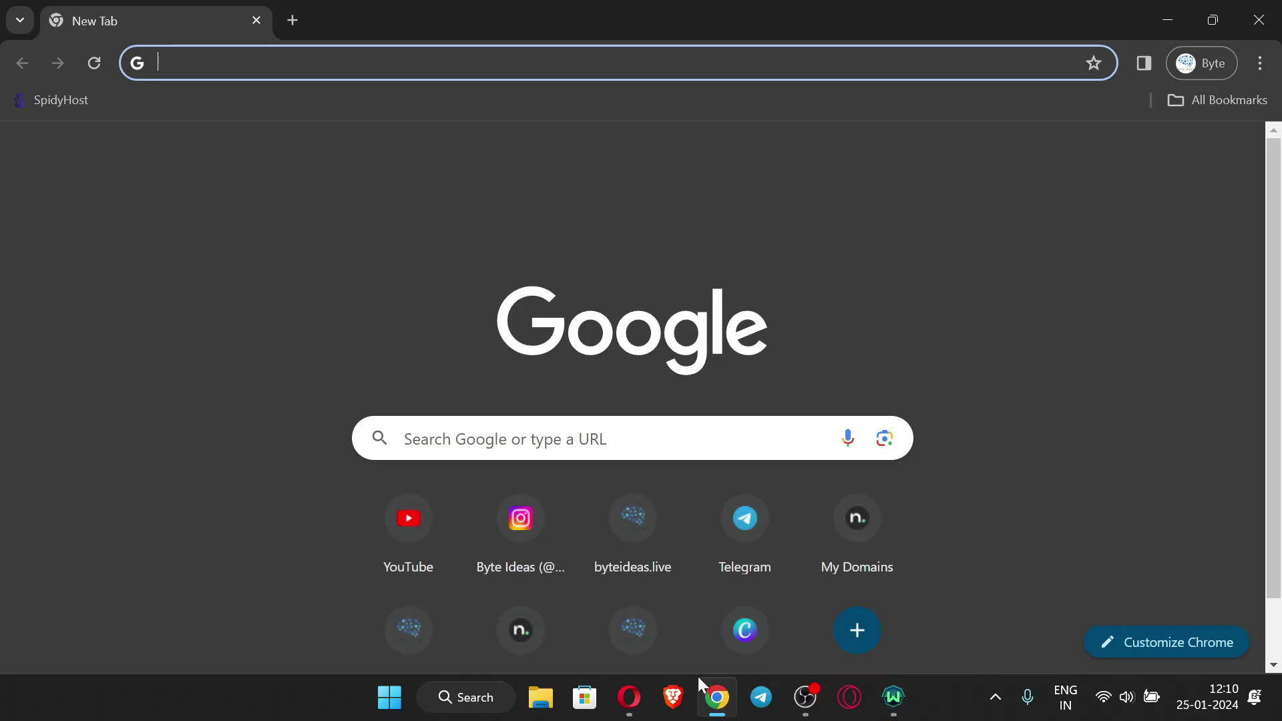
click(713, 694)
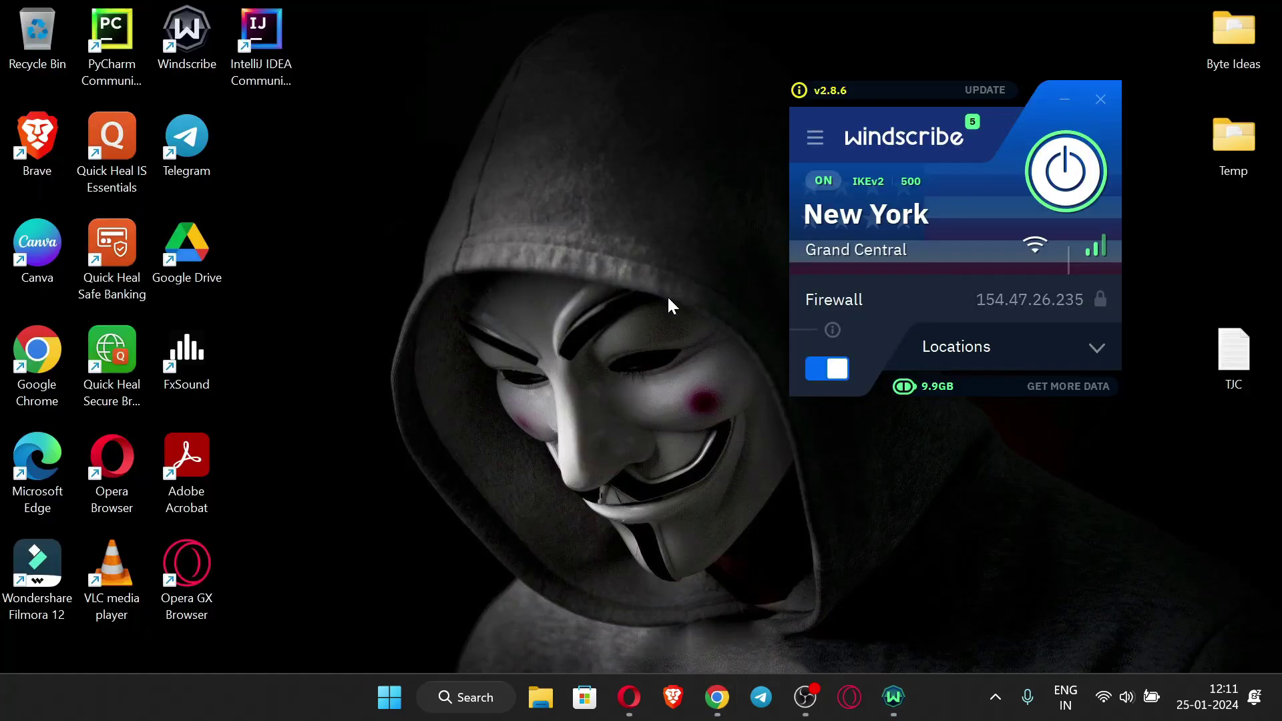
right_click(549, 199)
click(667, 279)
right_click(527, 191)
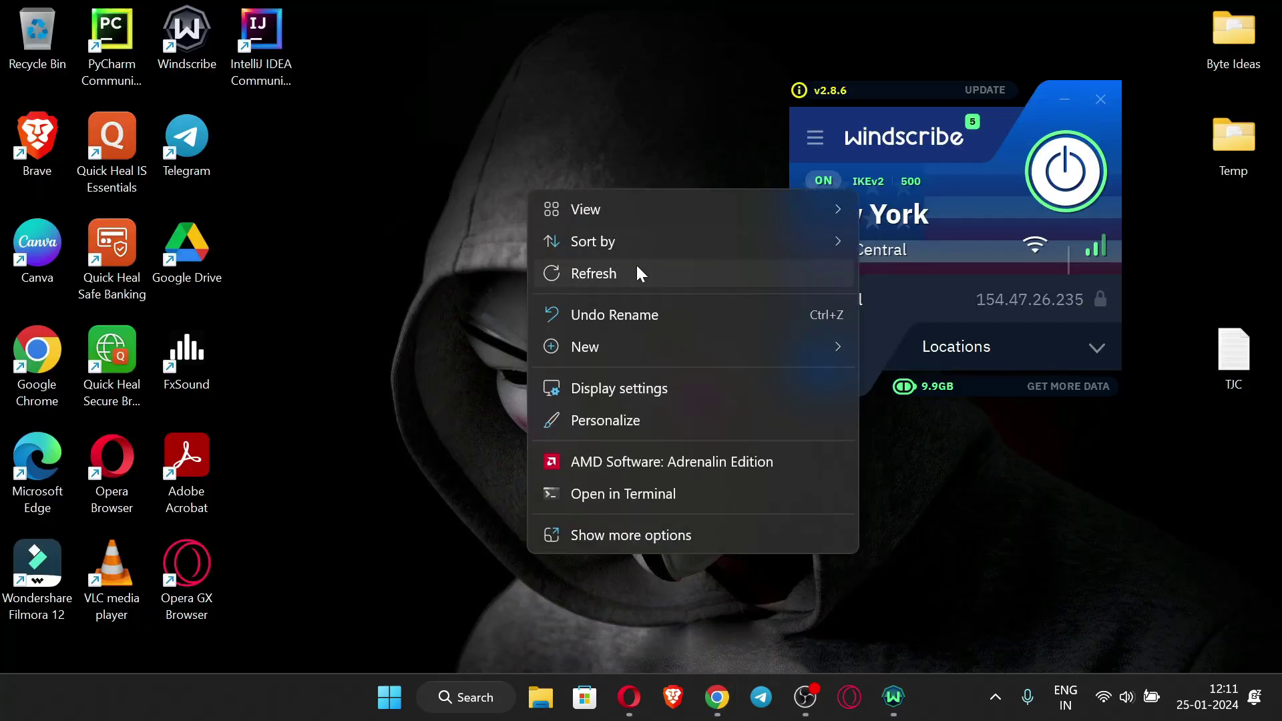
click(638, 273)
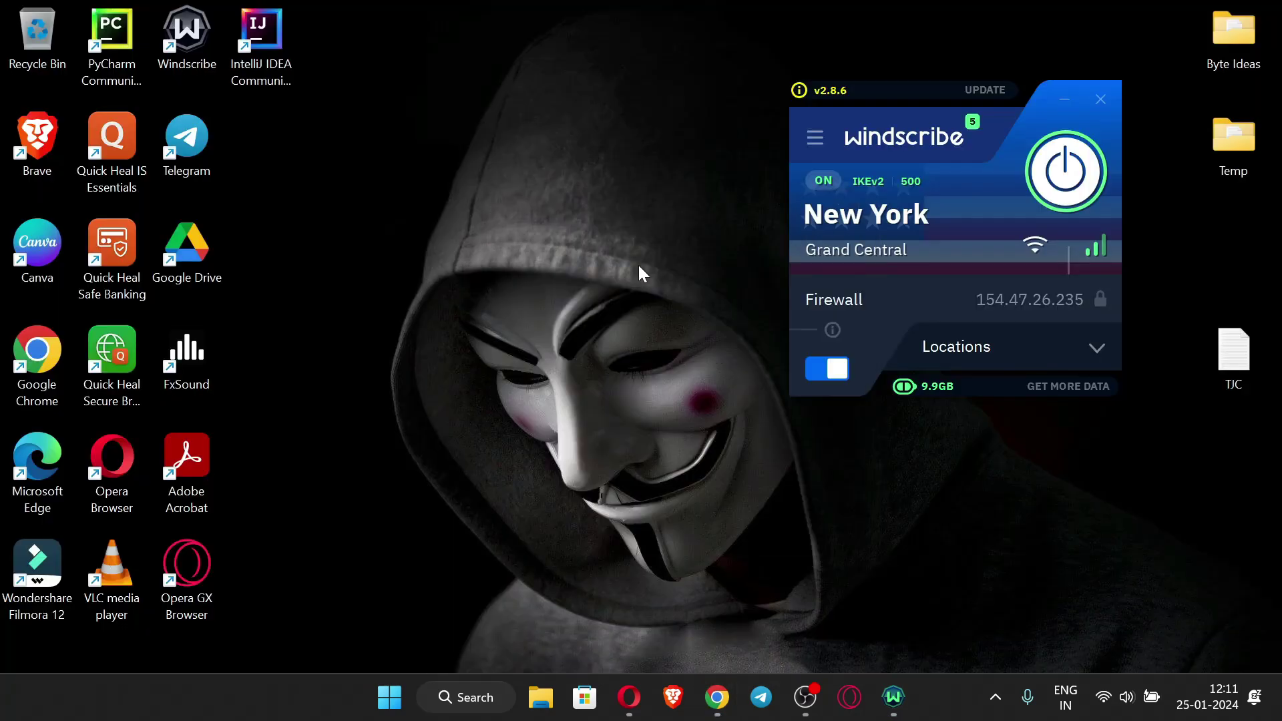
Switch to Chrome and view the Byte Ideas Instagram profile and Telegram channel pages, dismissing the Instagram login banner
click(729, 688)
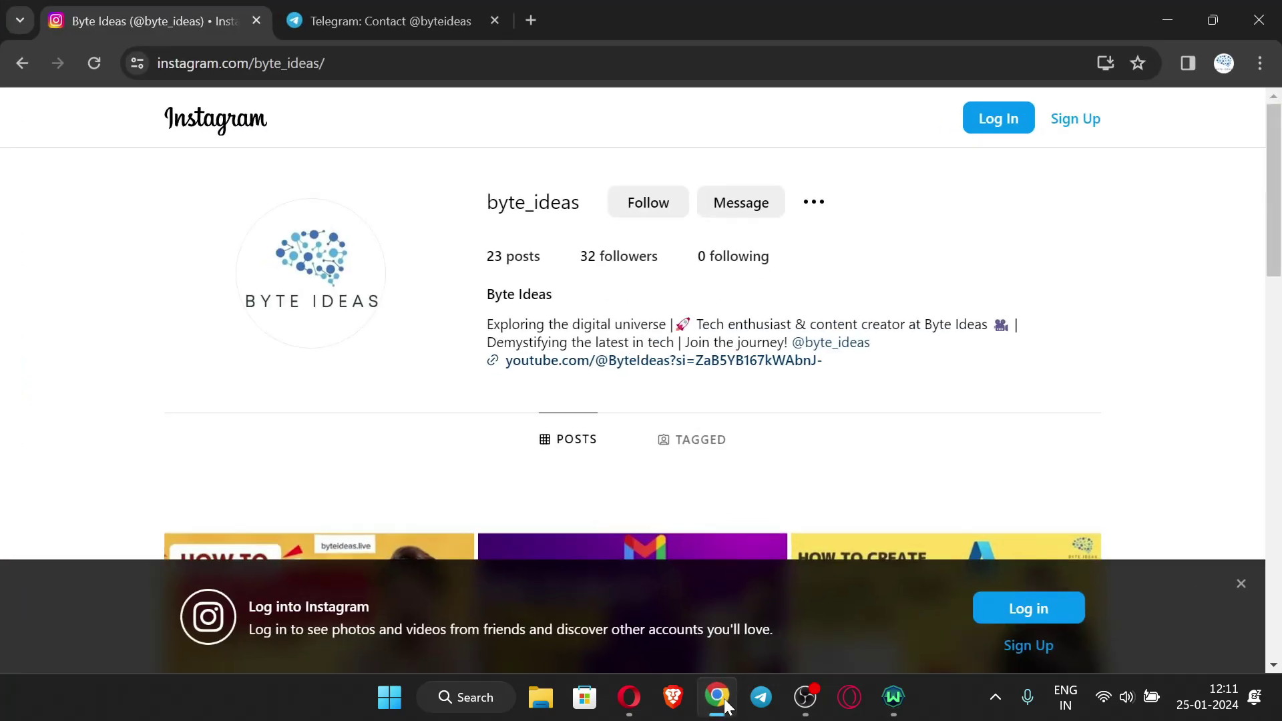
click(1239, 584)
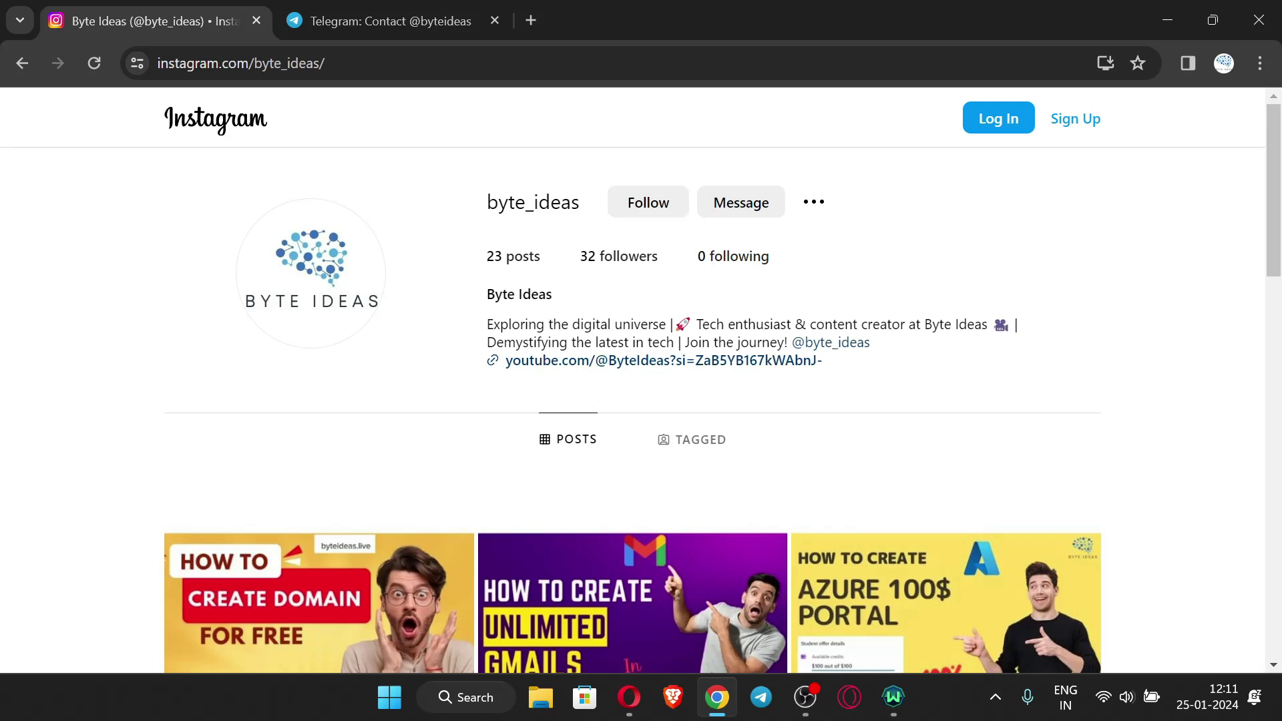
click(316, 12)
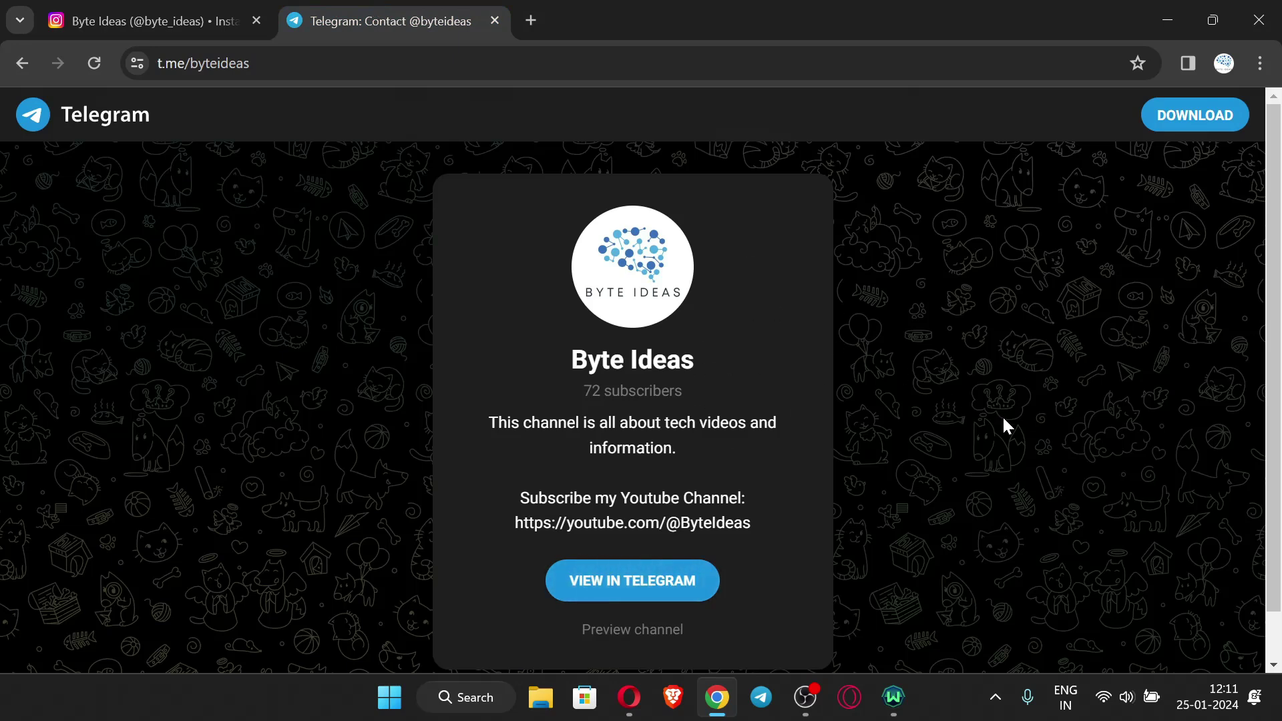
scroll(1012, 418, down, 1)
scroll(1003, 409, up, 1)
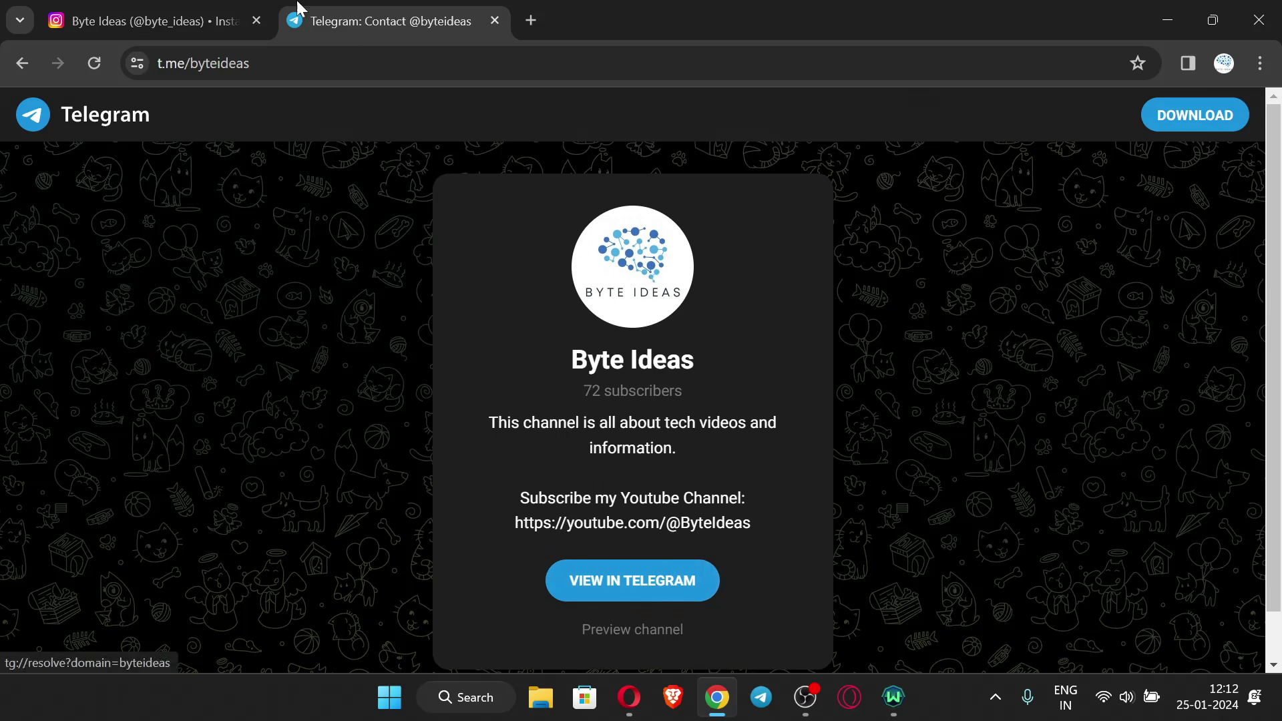
click(179, 8)
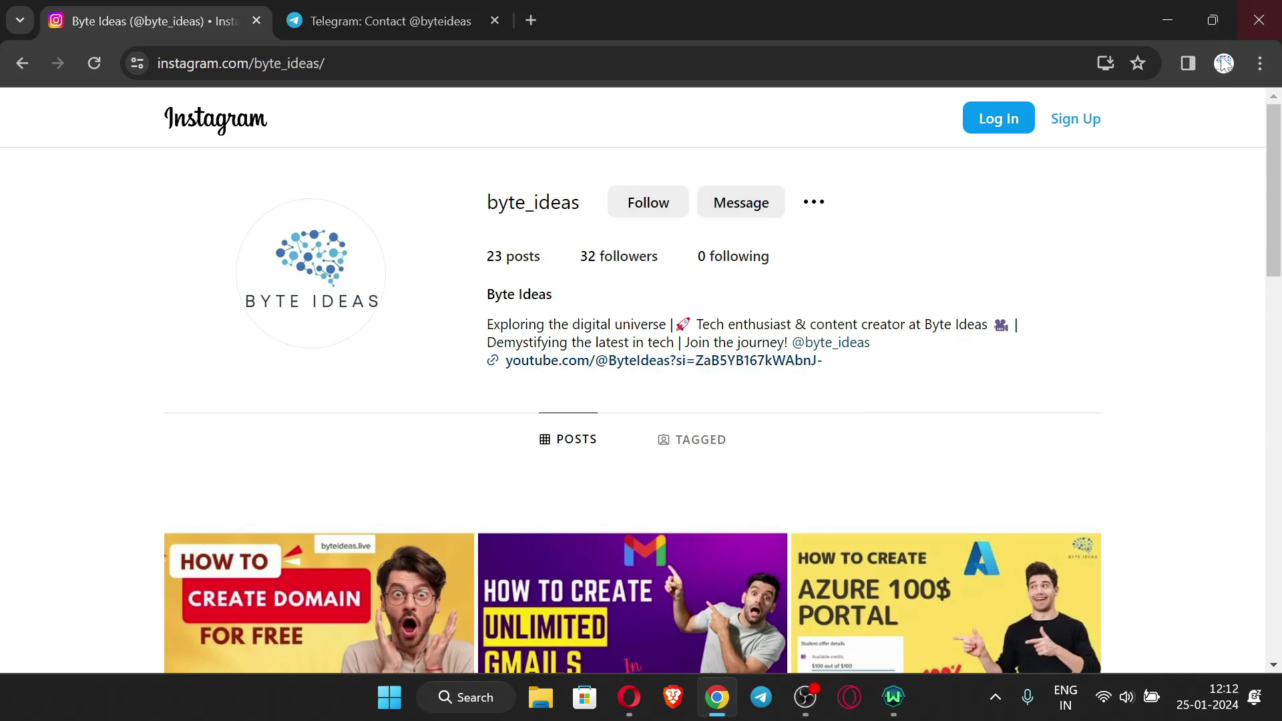
Close the Chrome window and refresh the desktop
click(1259, 20)
right_click(483, 142)
click(575, 202)
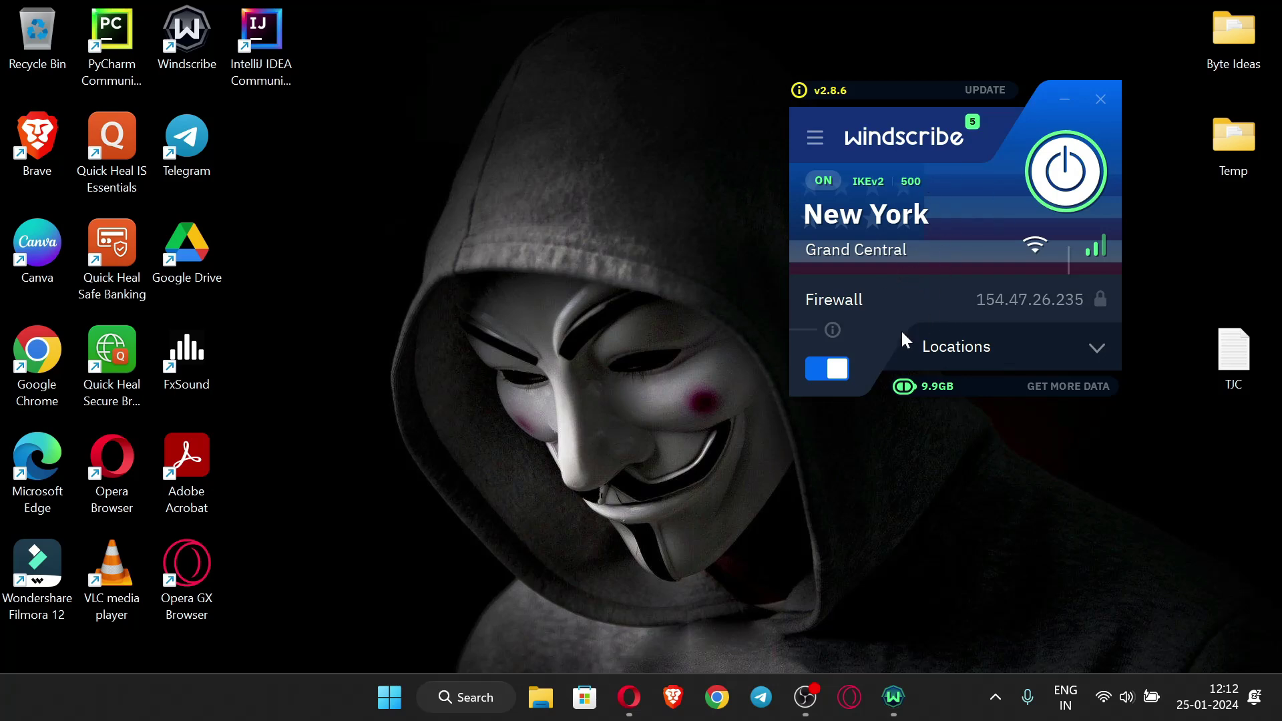
Switch to Opera and check which Google account is signed in to the Gmail inbox
click(628, 714)
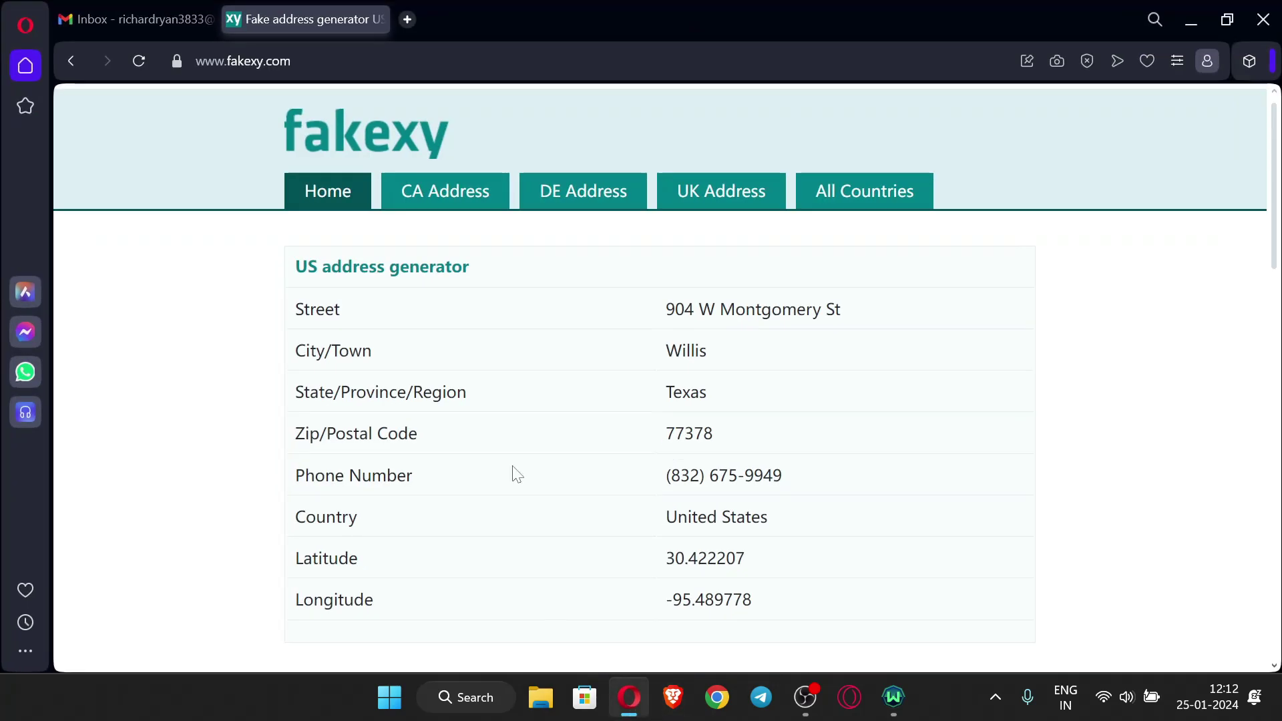
click(134, 19)
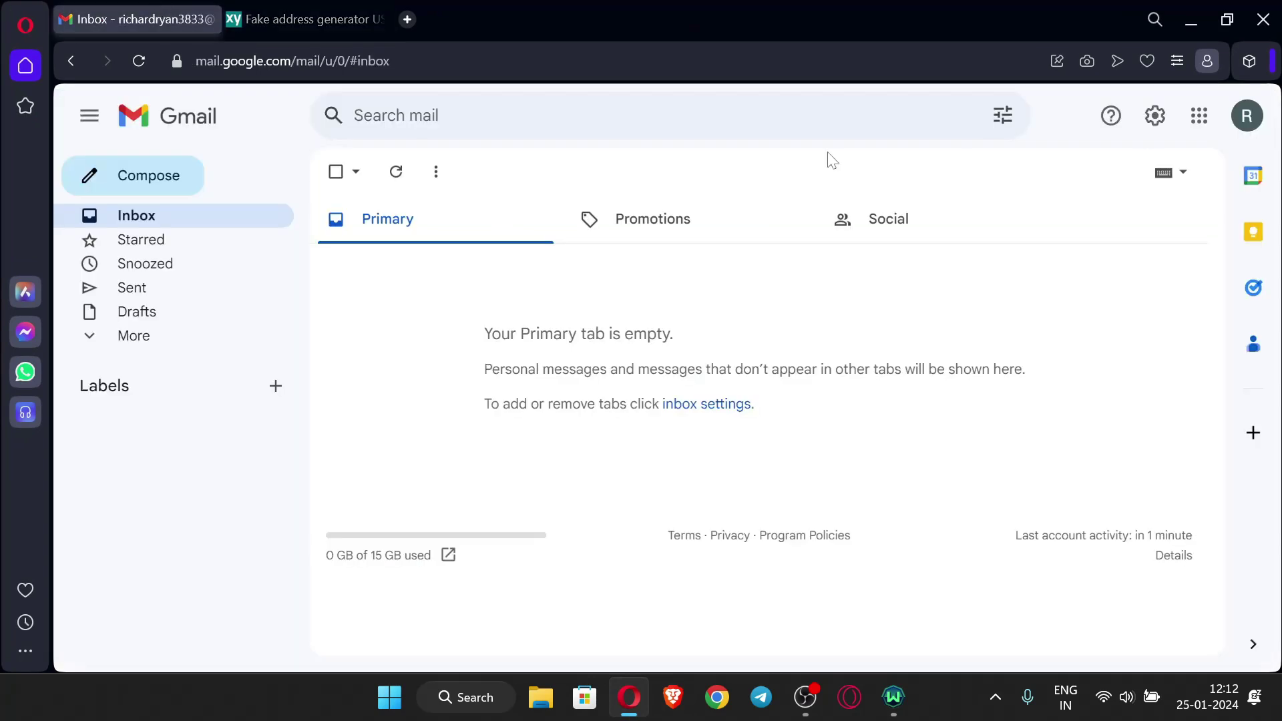
click(1247, 116)
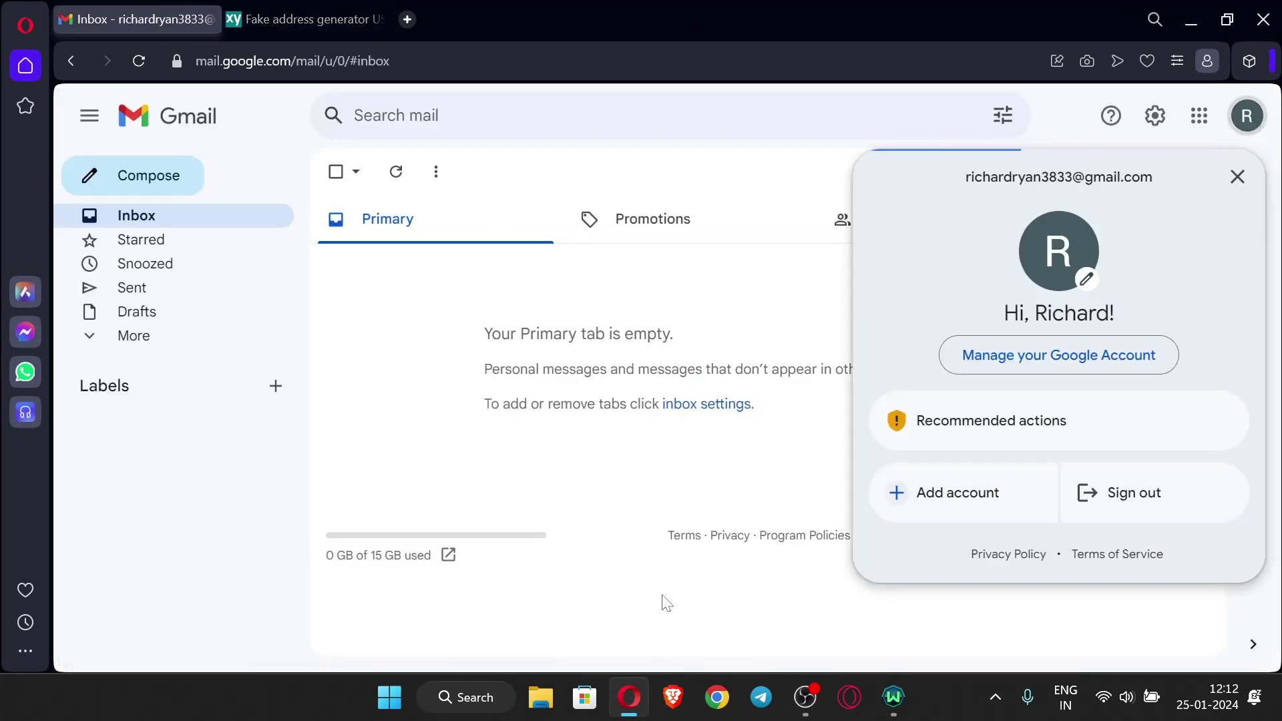
click(677, 453)
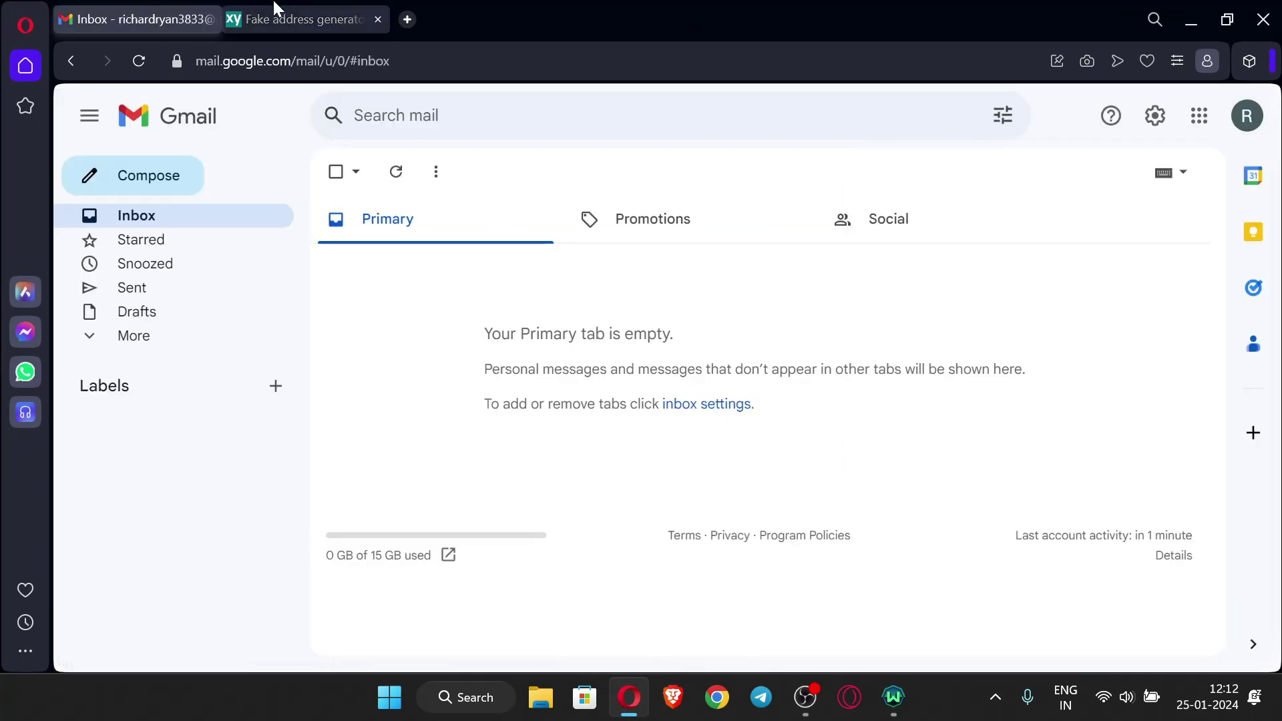
Look over the generated US address and matched person profile on the fakexy page
click(315, 18)
scroll(716, 377, down, 5)
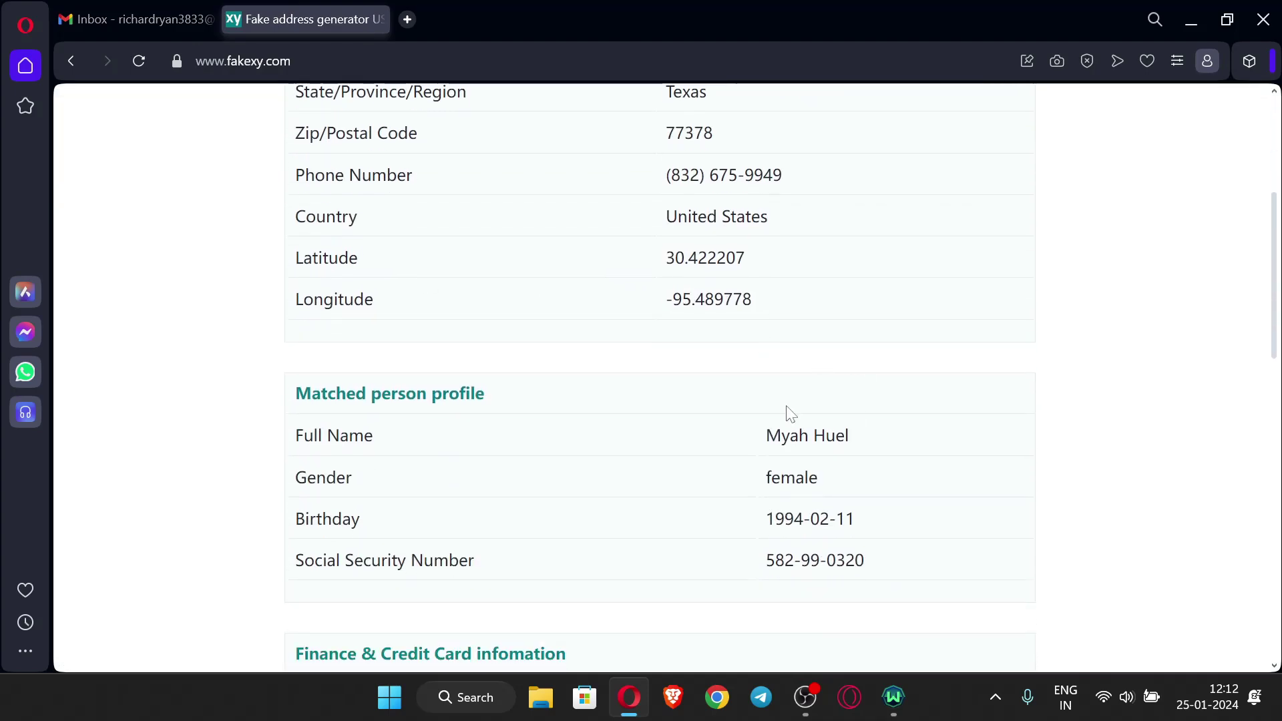
scroll(712, 409, up, 5)
scroll(728, 354, down, 4)
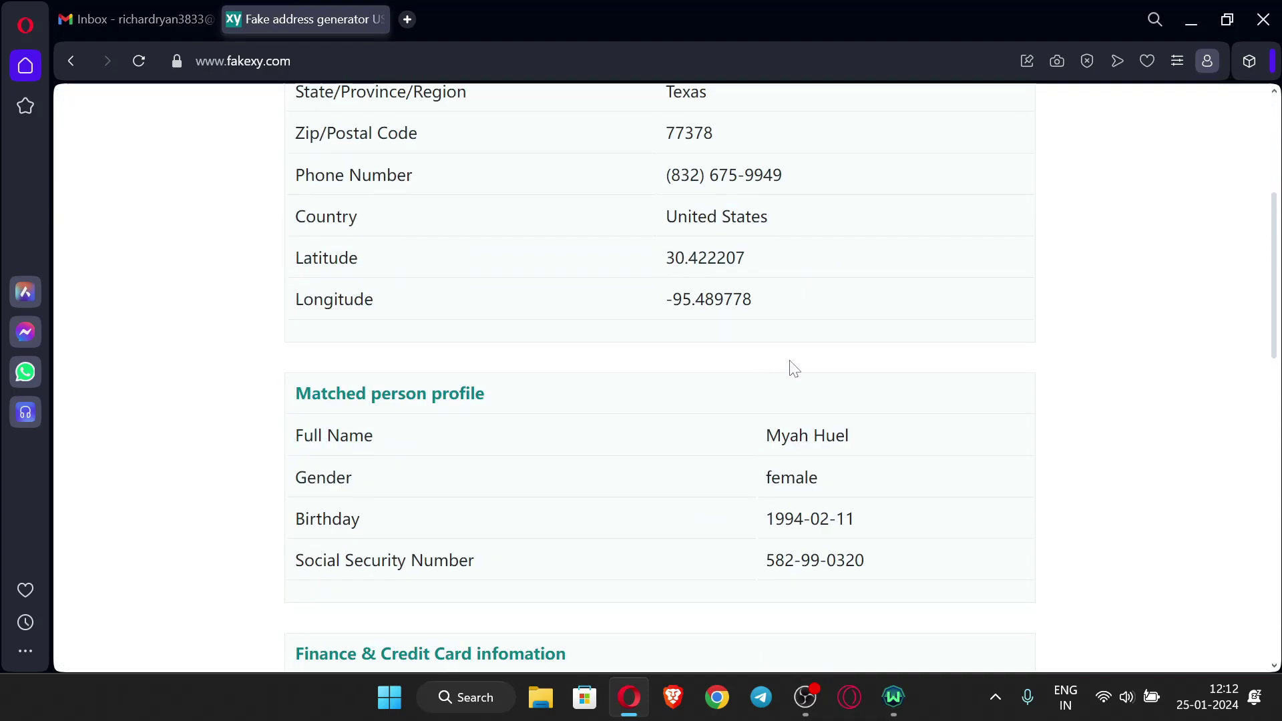
scroll(790, 366, up, 4)
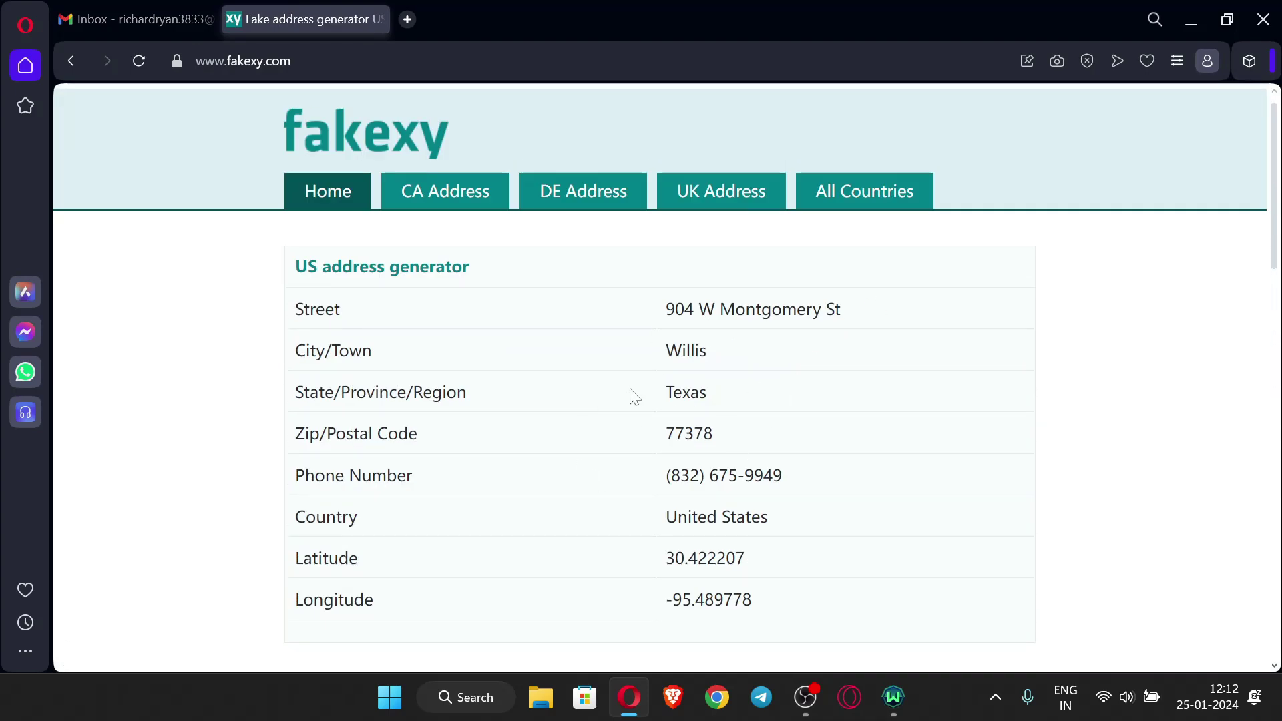
scroll(610, 401, down, 2)
drag(716, 302, 294, 295)
click(826, 257)
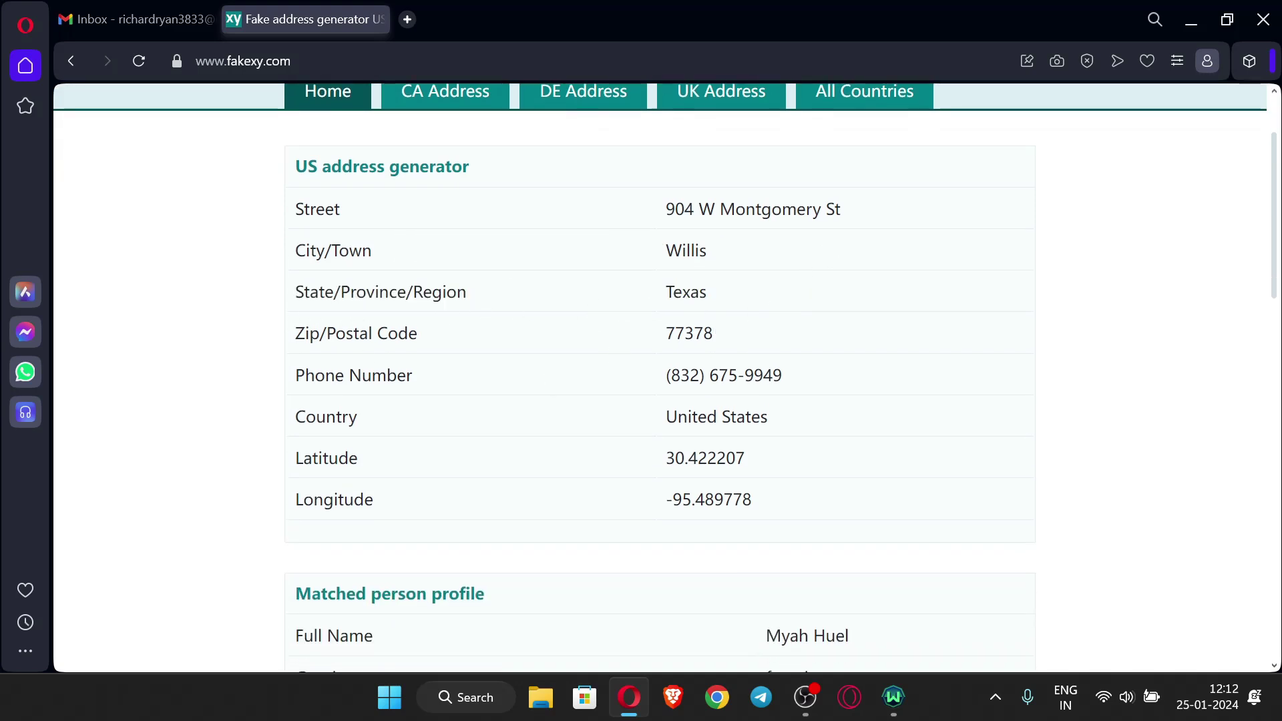
Examine the birthday in the matched person profile, reload the fakexy page and review the address details again
scroll(659, 377, down, 3)
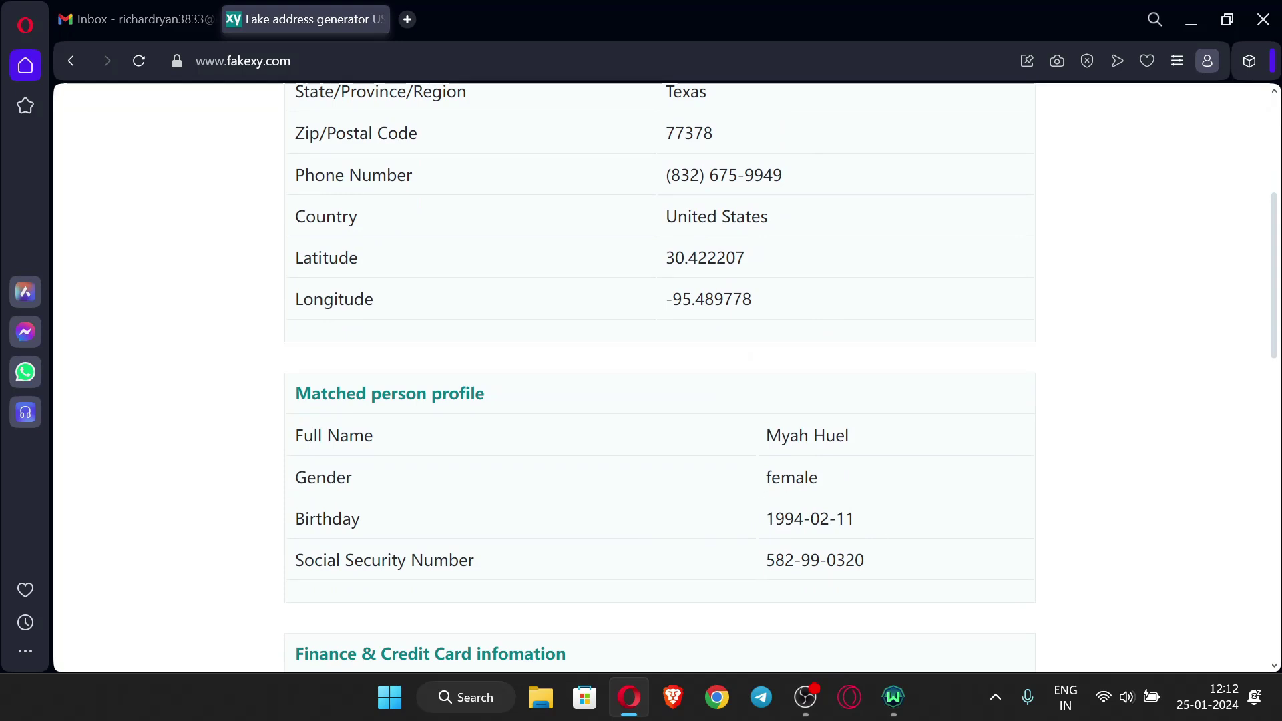
mouse_move(765, 519)
mouse_down()
mouse_move(868, 522)
mouse_move(776, 519)
mouse_up()
click(796, 473)
key(F5)
scroll(882, 434, up, 4)
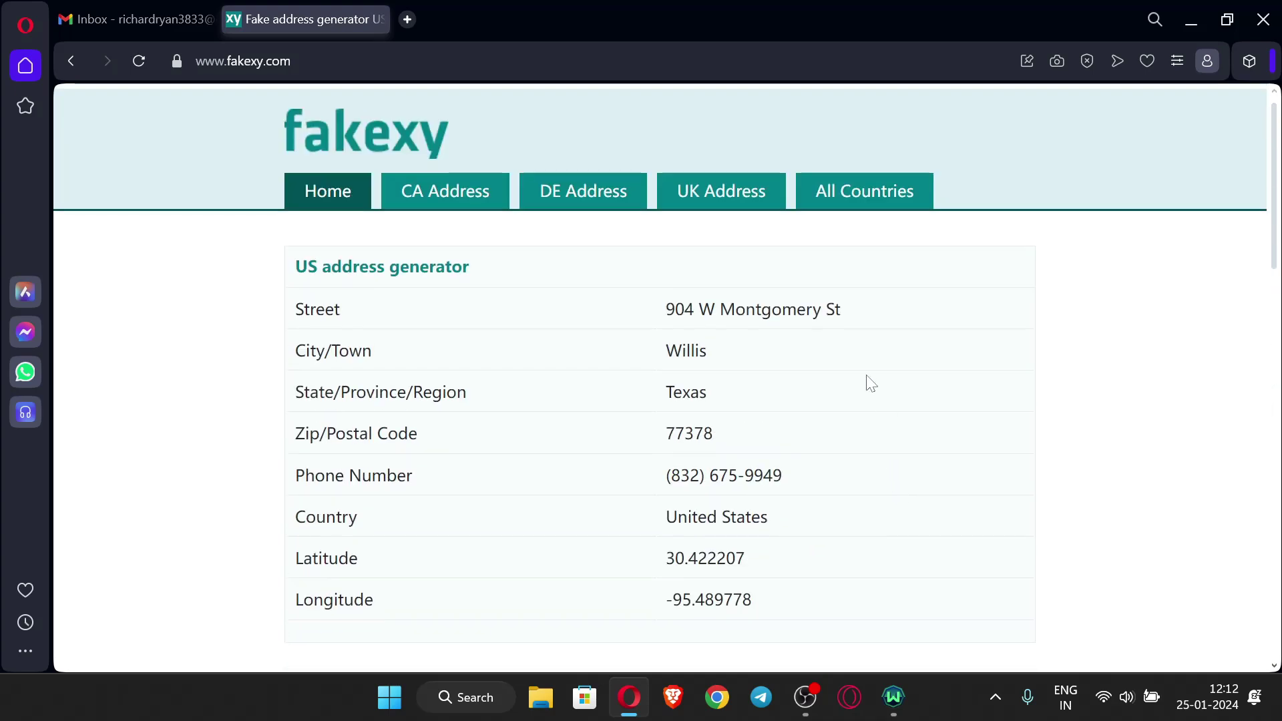
scroll(768, 371, down, 3)
scroll(839, 407, up, 3)
Move the TJC text file lower on the desktop, open it in Notepad and close the duplicate TJC tab
click(1191, 20)
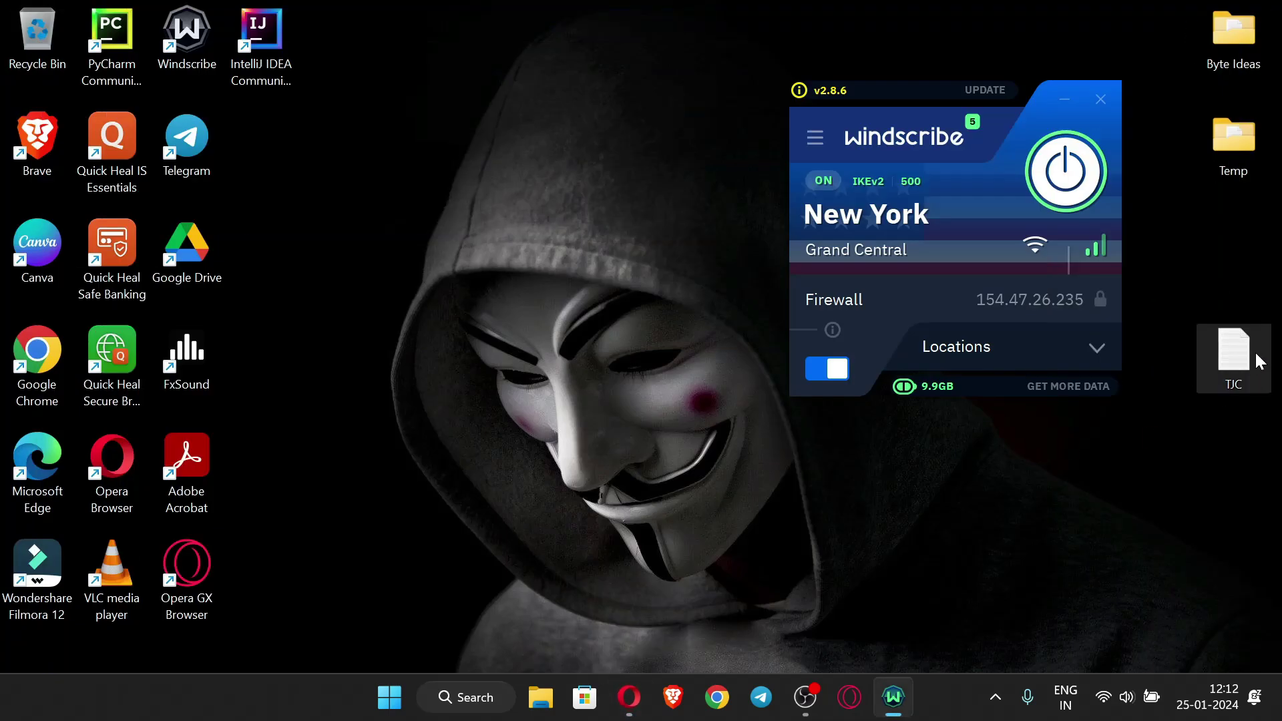
drag(1244, 363, 1245, 473)
double_click(1245, 474)
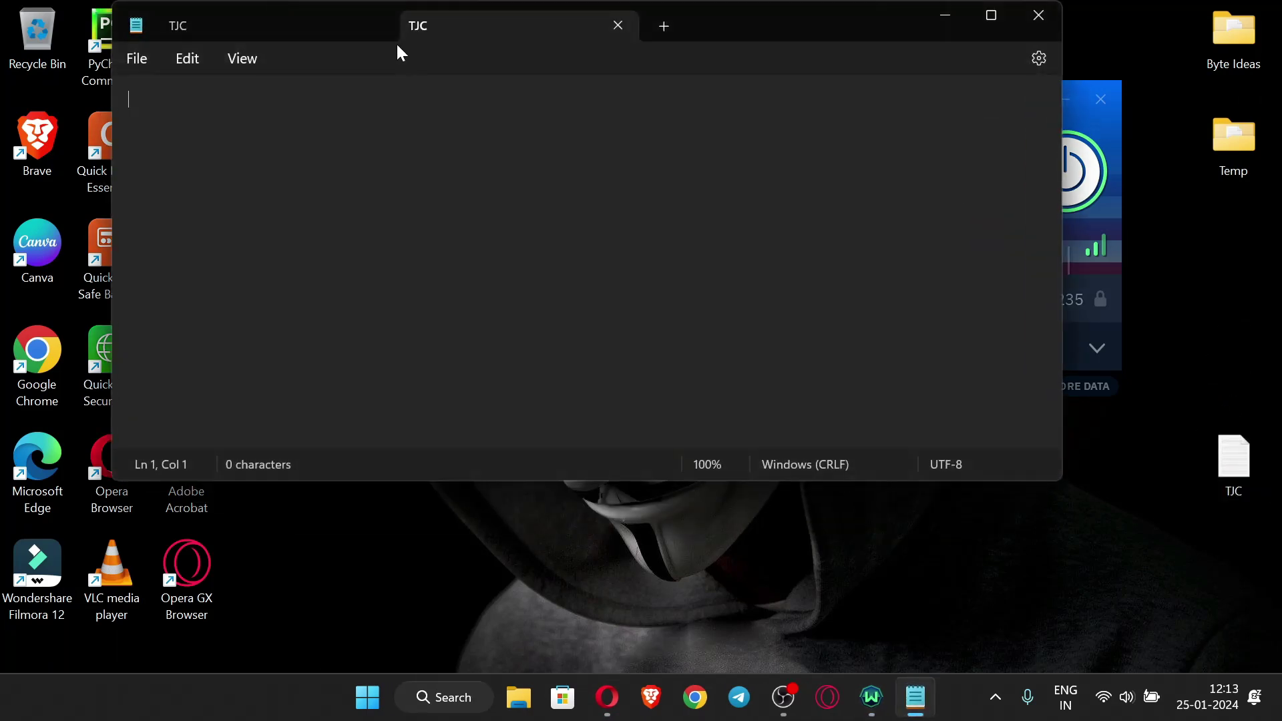
click(378, 25)
Switch back to Opera and check the Gmail account's e-mail address in the account details
key(alt+Tab)
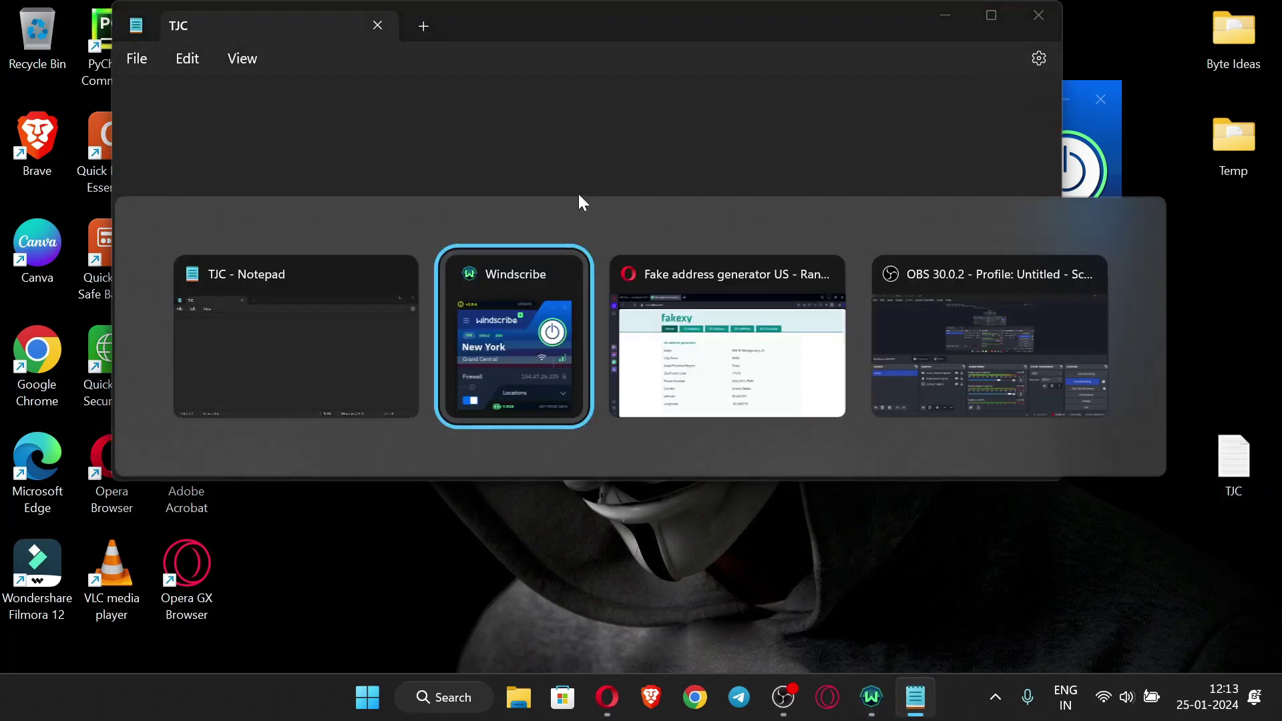
key(alt+Tab)
click(629, 257)
scroll(740, 429, down, 5)
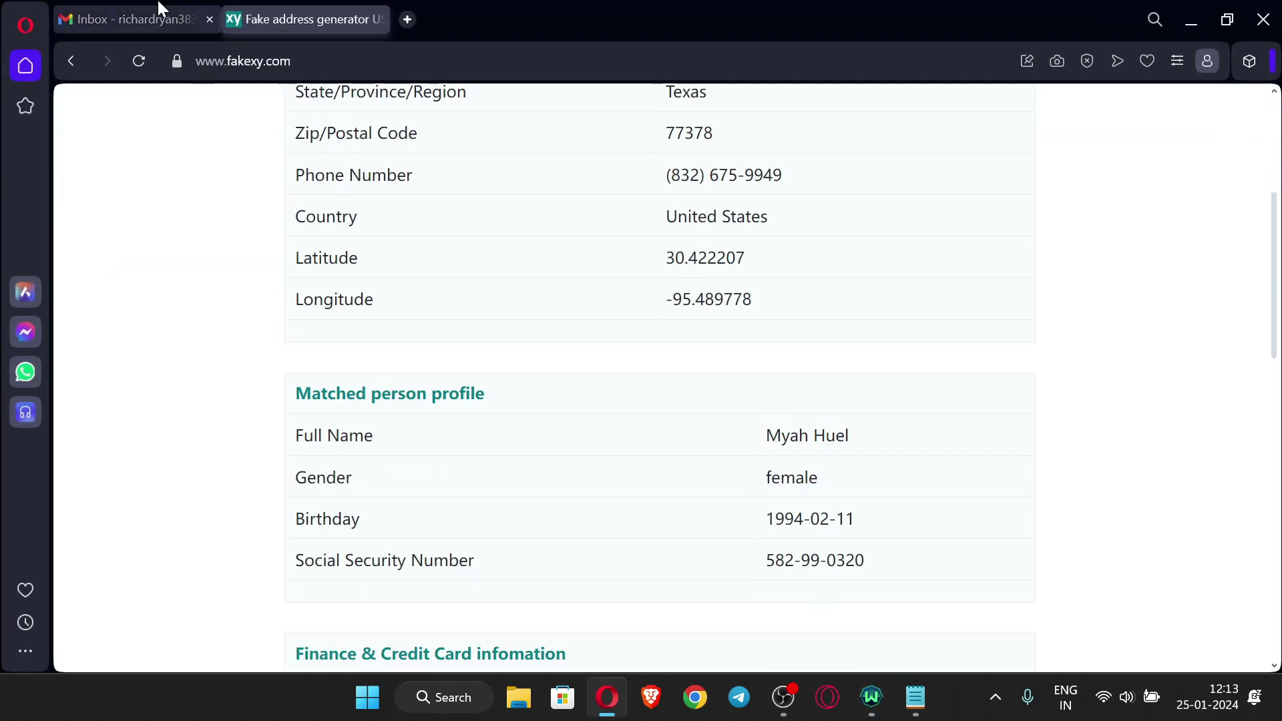
click(133, 18)
click(1239, 130)
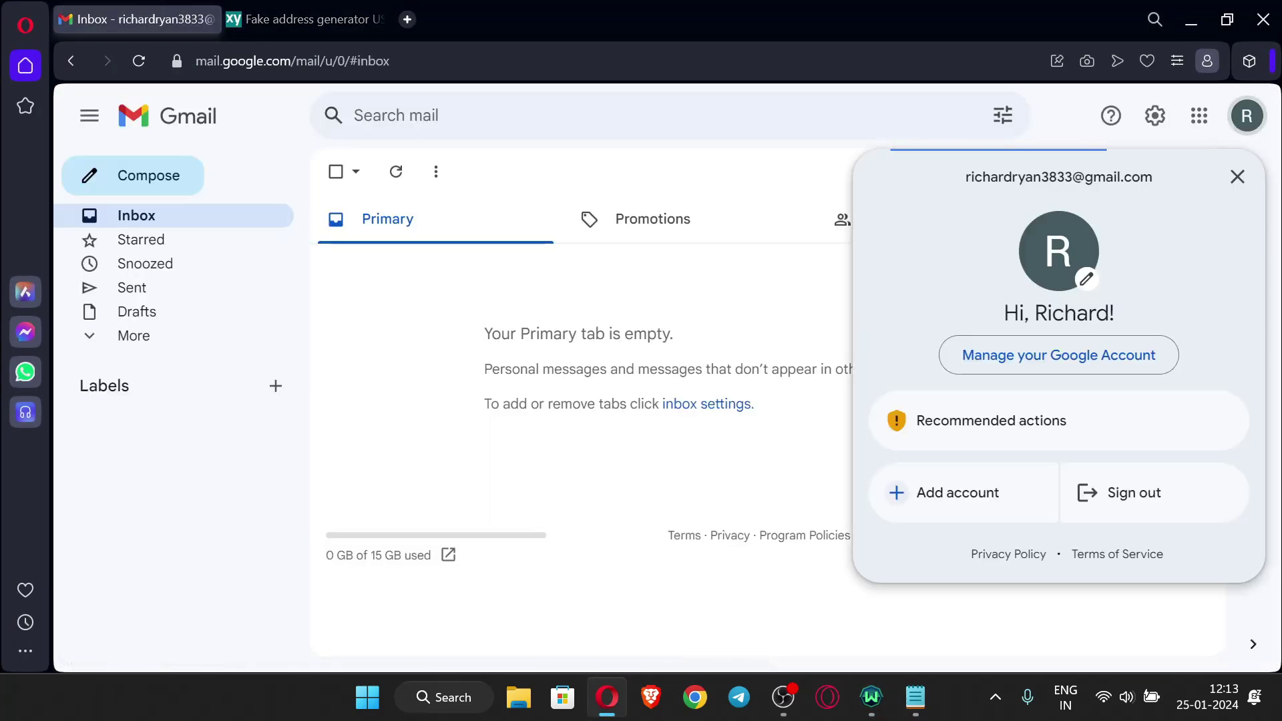
drag(964, 178, 1073, 189)
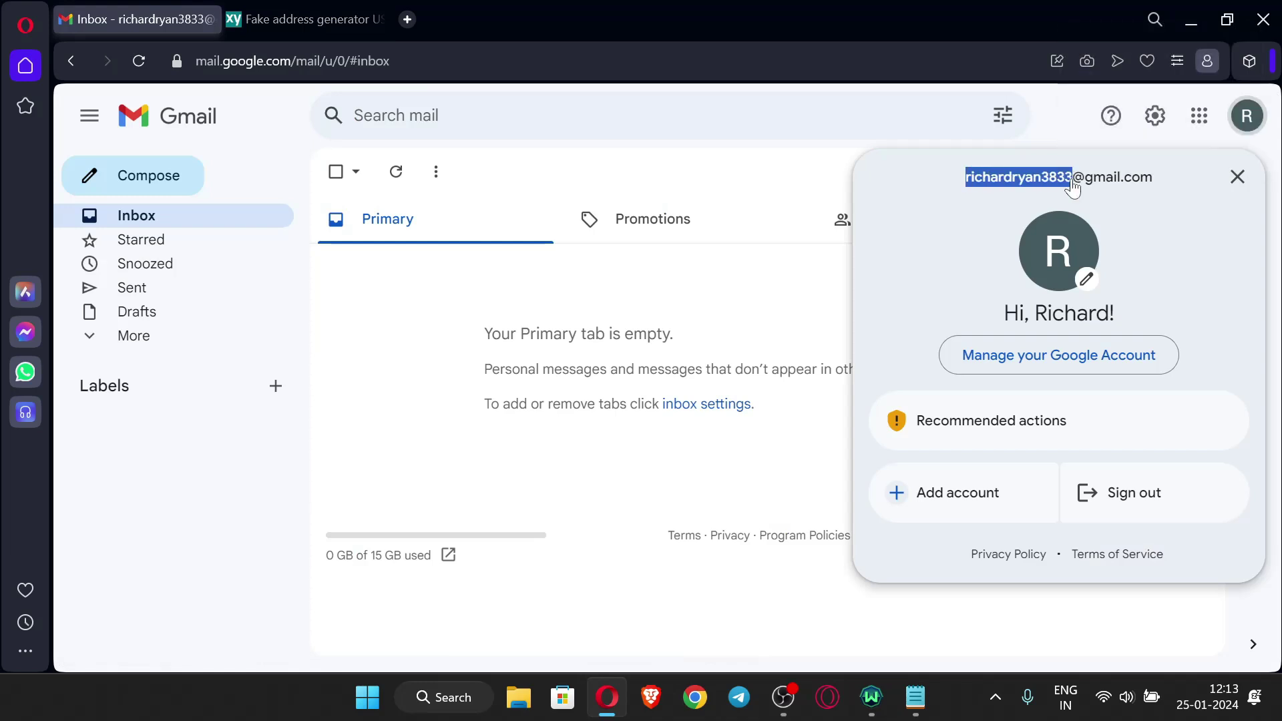
click(669, 516)
Examine the full name, birthday and Social Security number in the fakexy matched person profile
click(351, 16)
drag(877, 437, 752, 448)
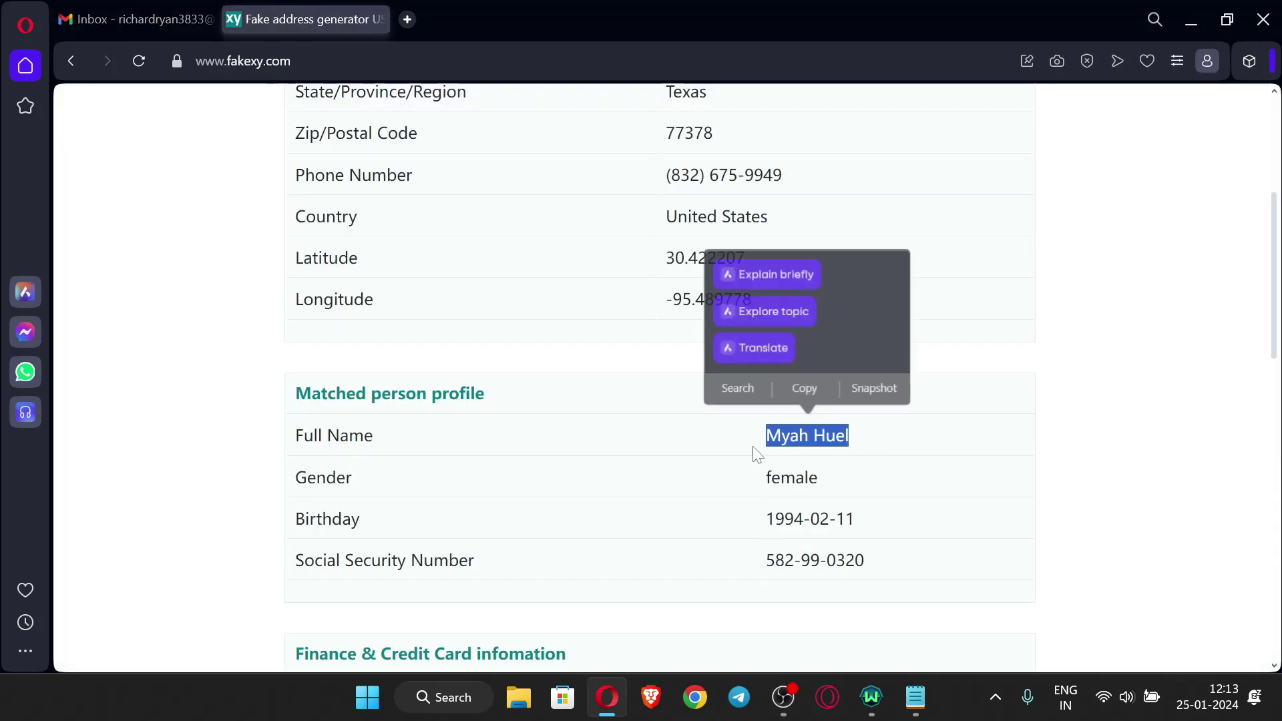
click(867, 544)
drag(890, 519, 765, 521)
click(878, 563)
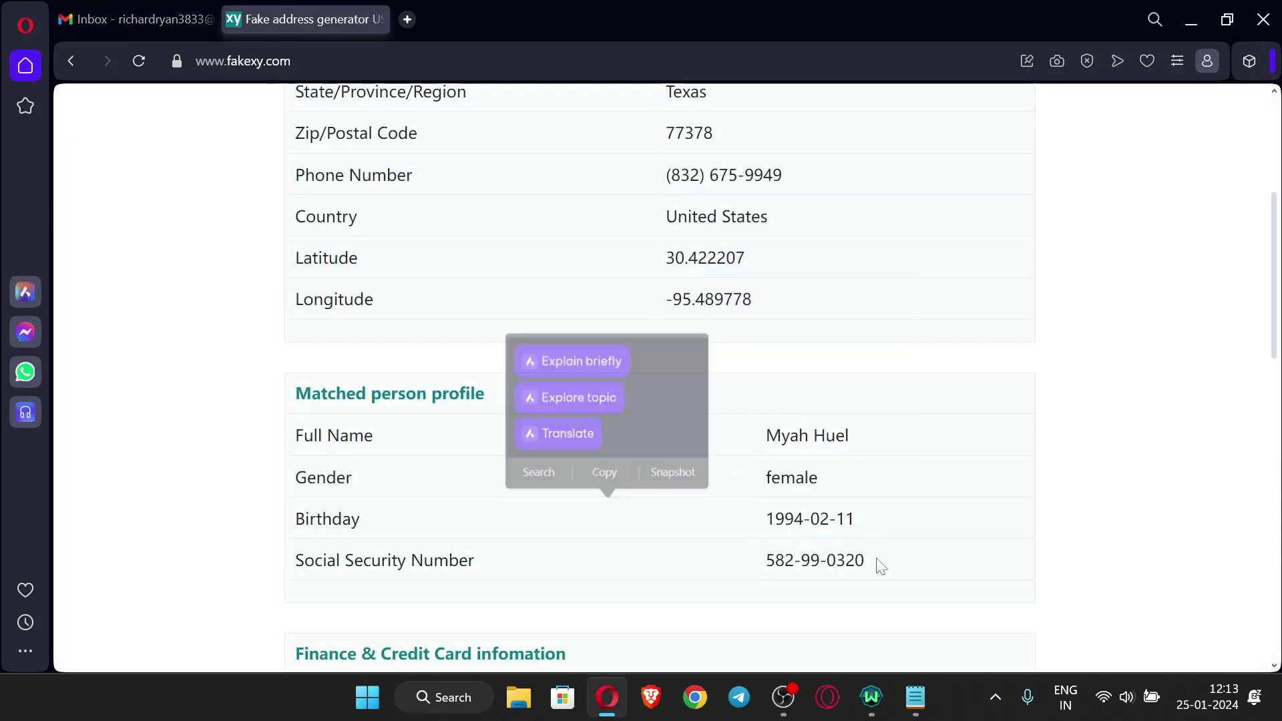
drag(879, 563, 766, 562)
scroll(772, 563, up, 3)
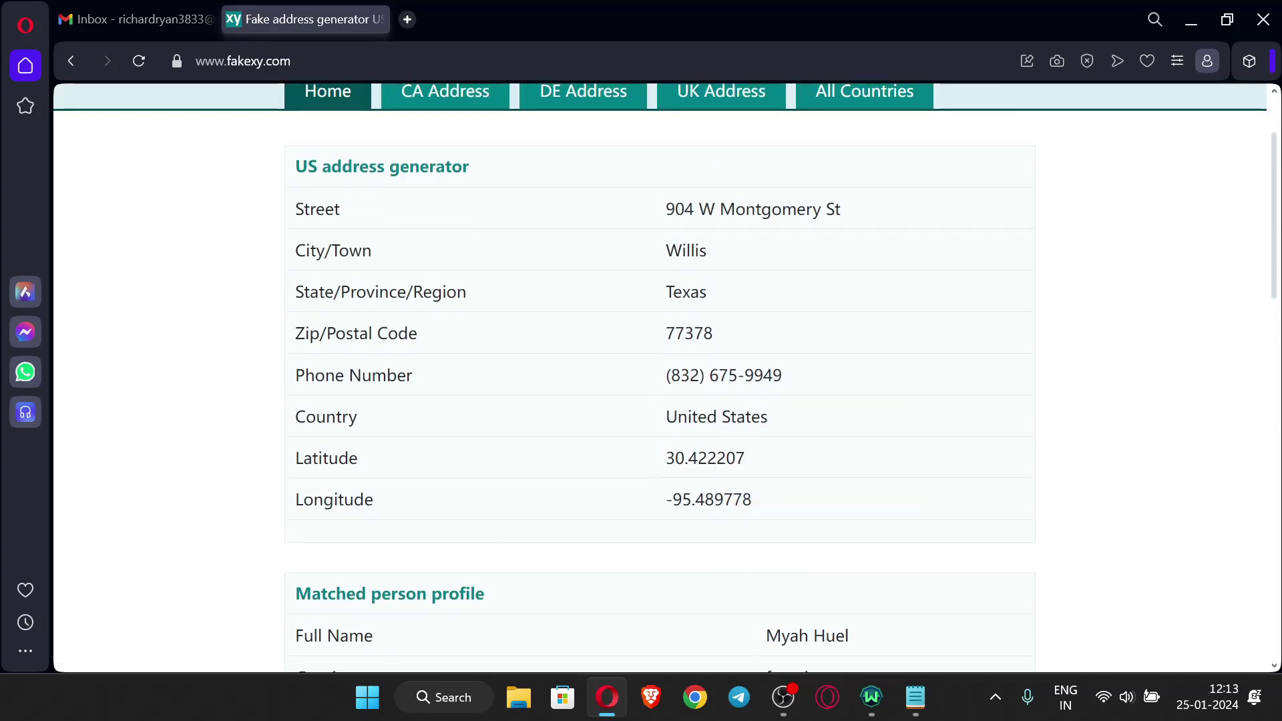
Open a new tab and return to the fakexy page to review the generated US address
click(407, 19)
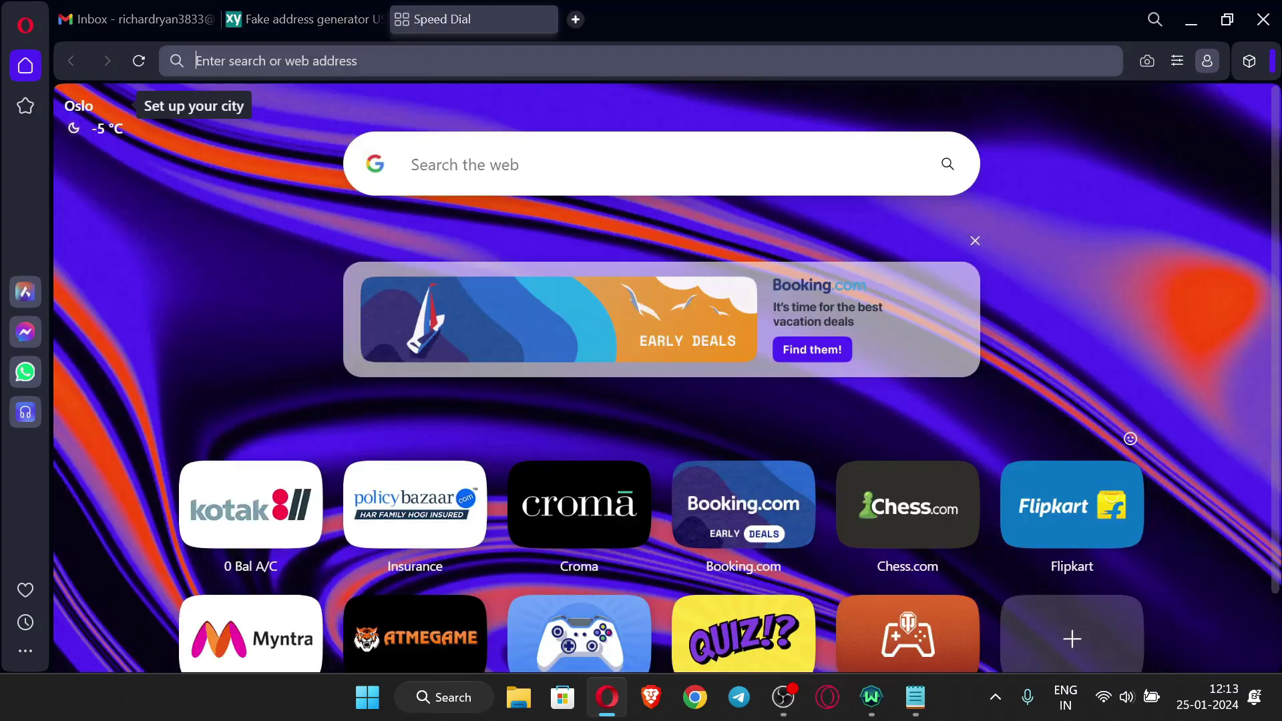
click(323, 9)
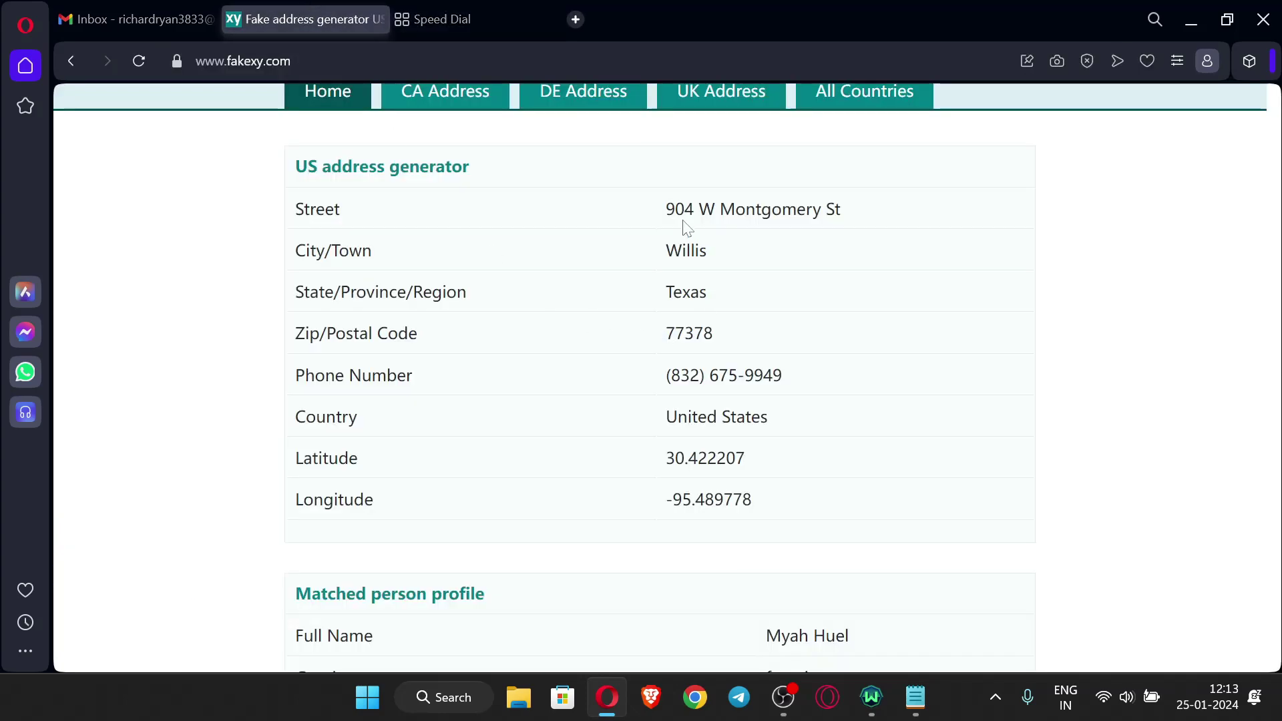
drag(294, 209, 723, 401)
click(724, 400)
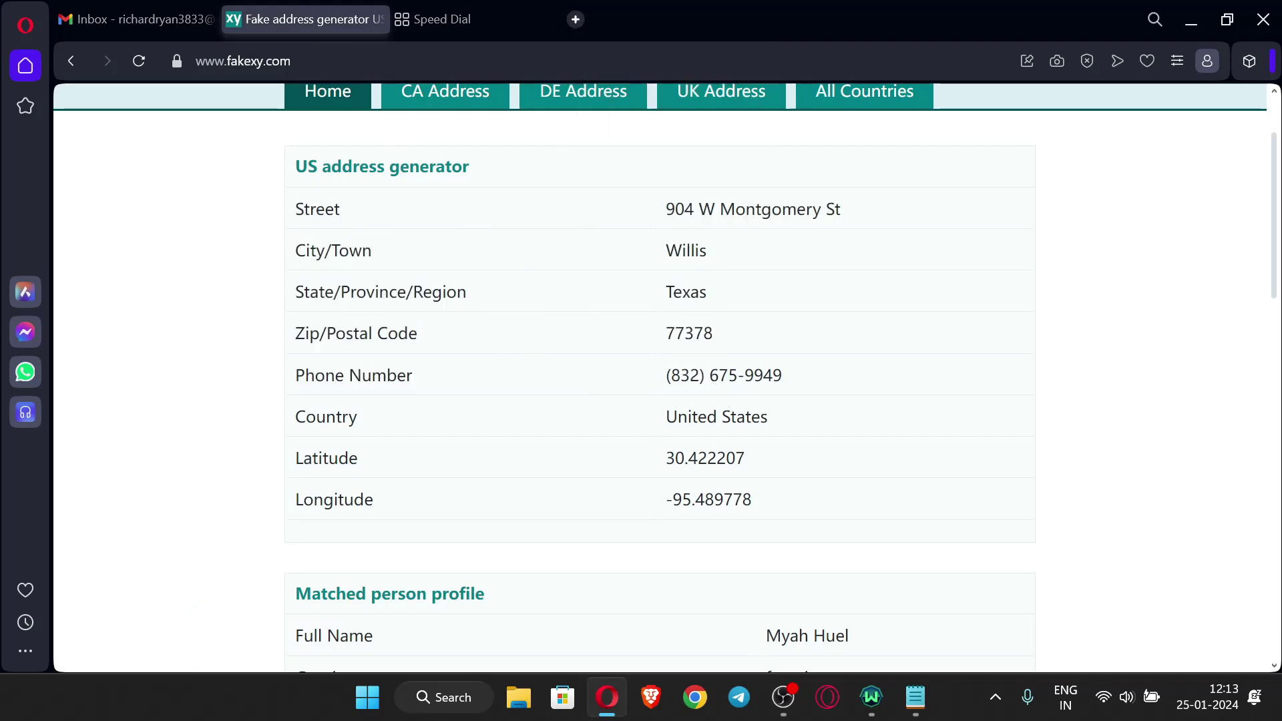
Search Google for zillow in the new tab and close that tab
click(440, 18)
text(zillow)
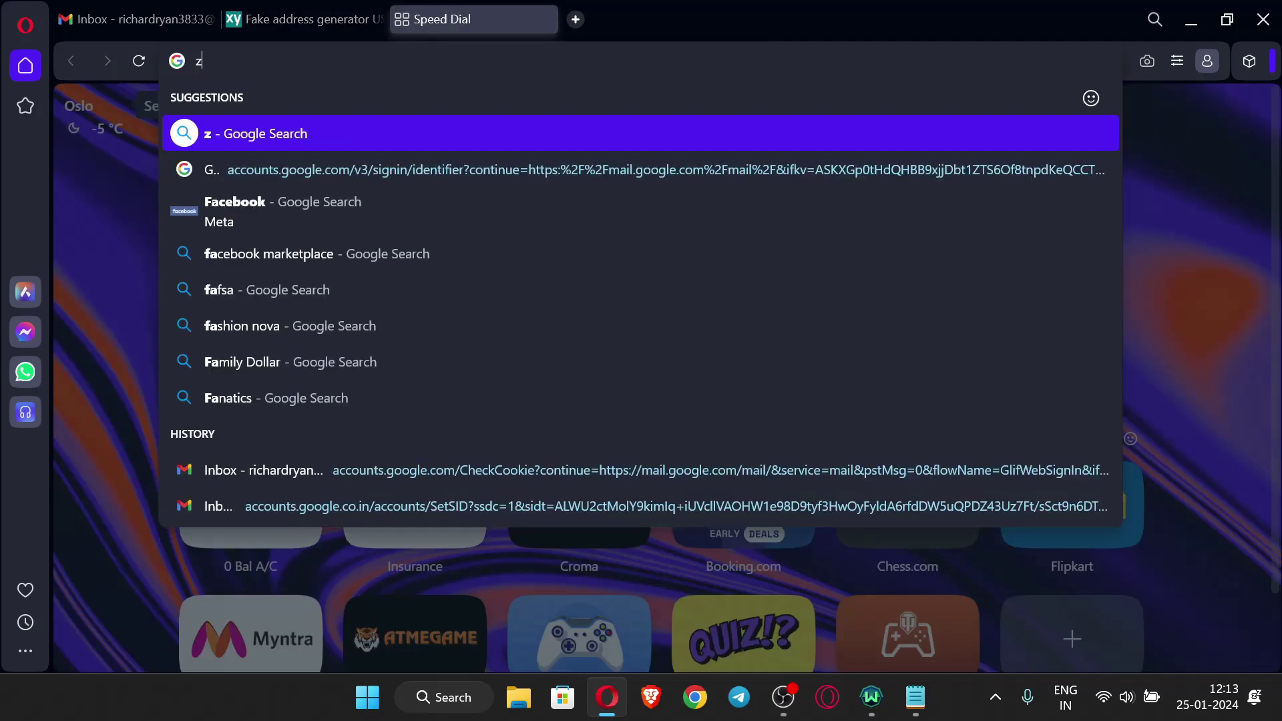
key(Return)
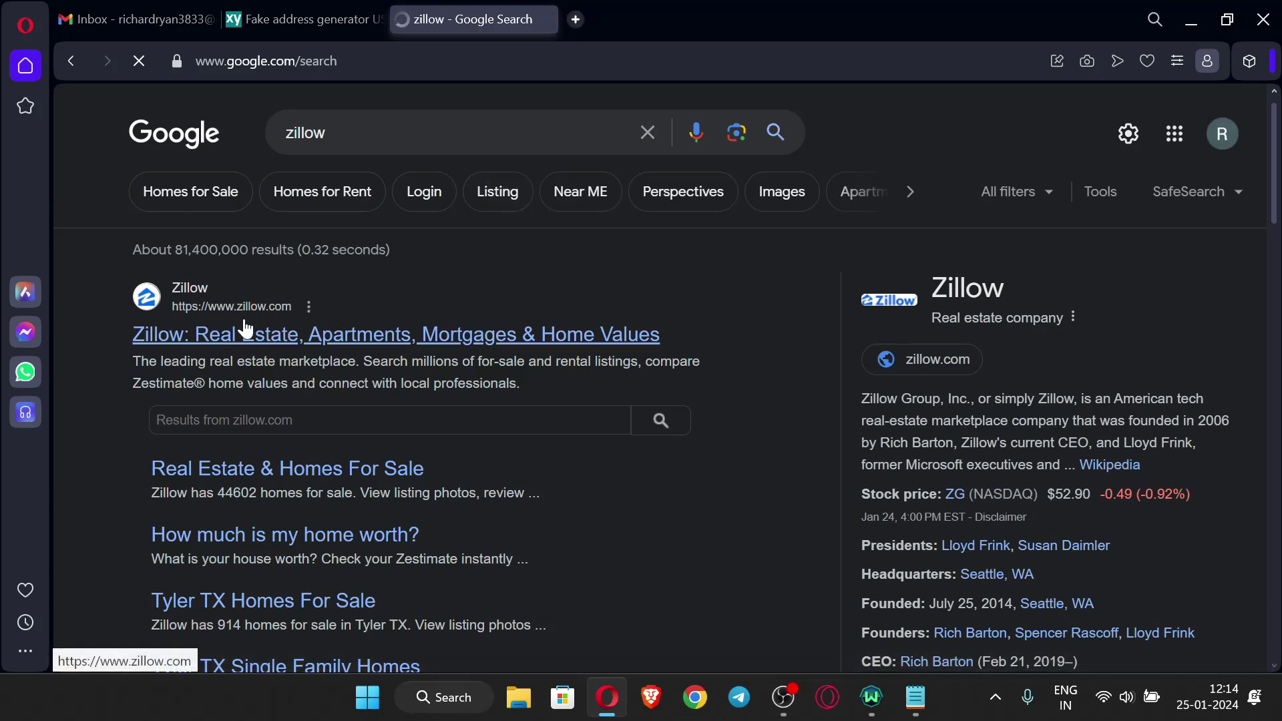
key(ctrl+w)
Search Google for "tjc edu" in a new tab and open the Tyler Junior College website
key(ctrl+t)
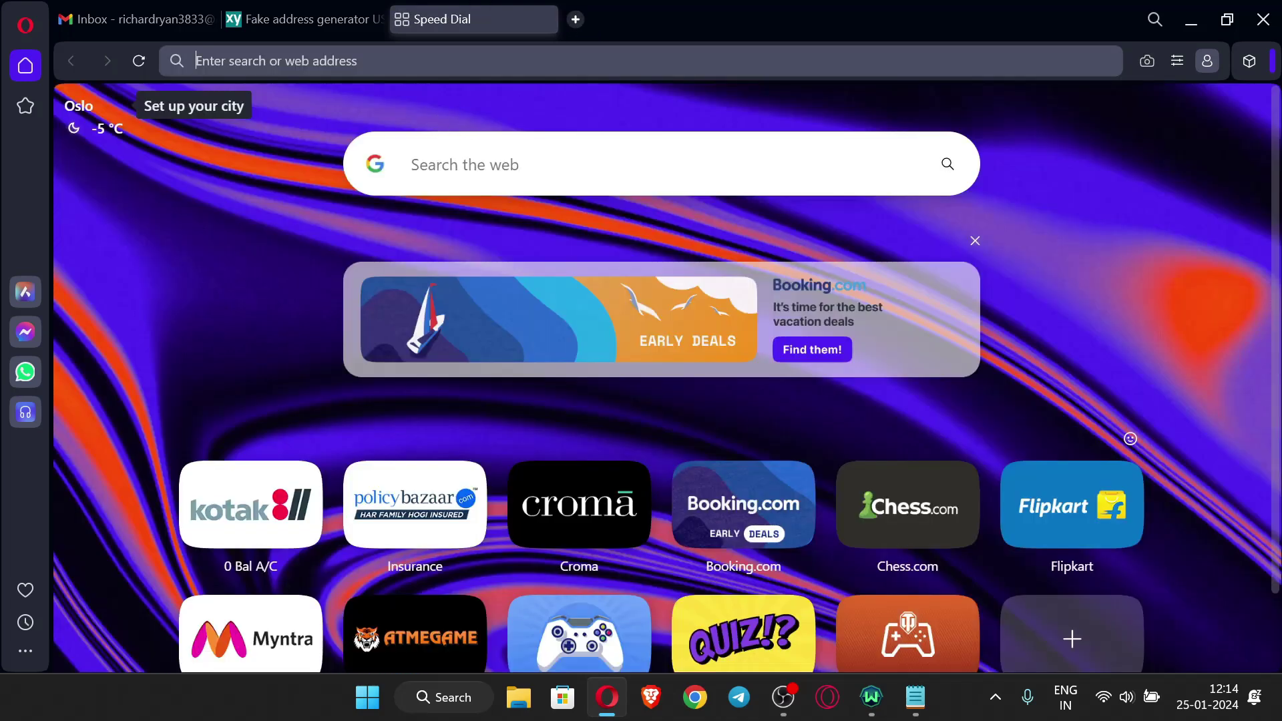
text(t)
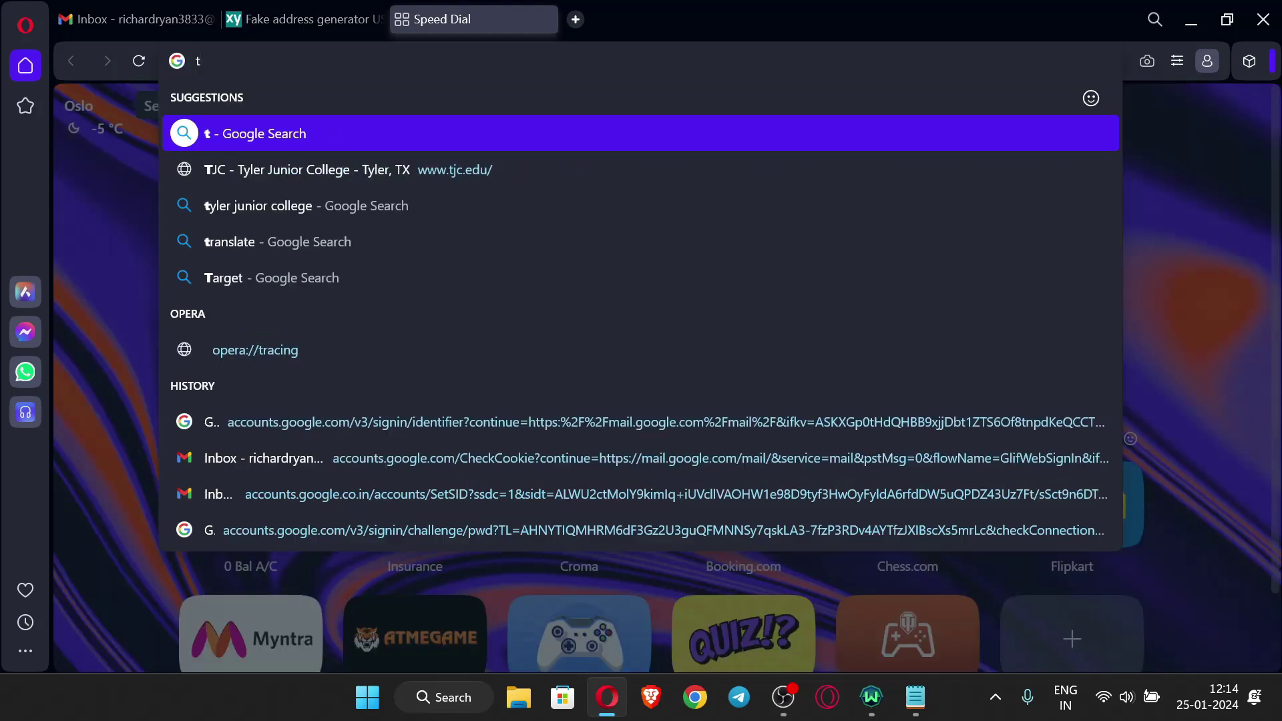
text(jc edu)
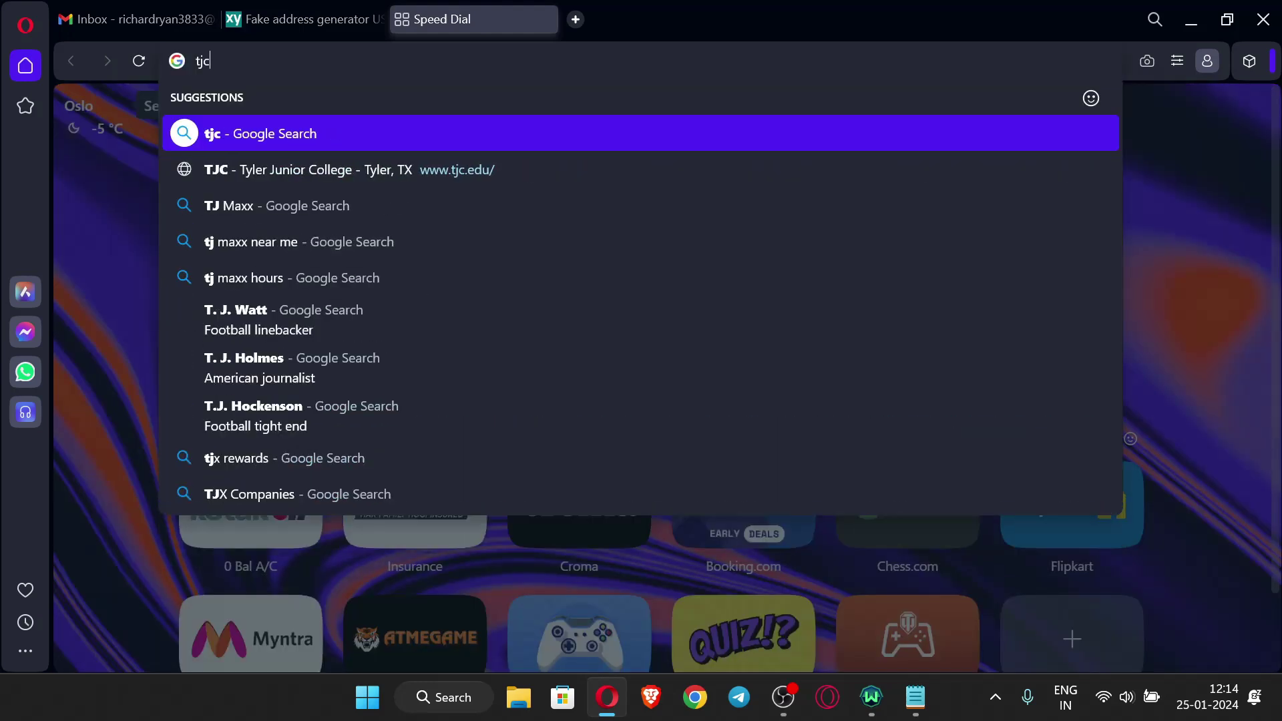
key(Return)
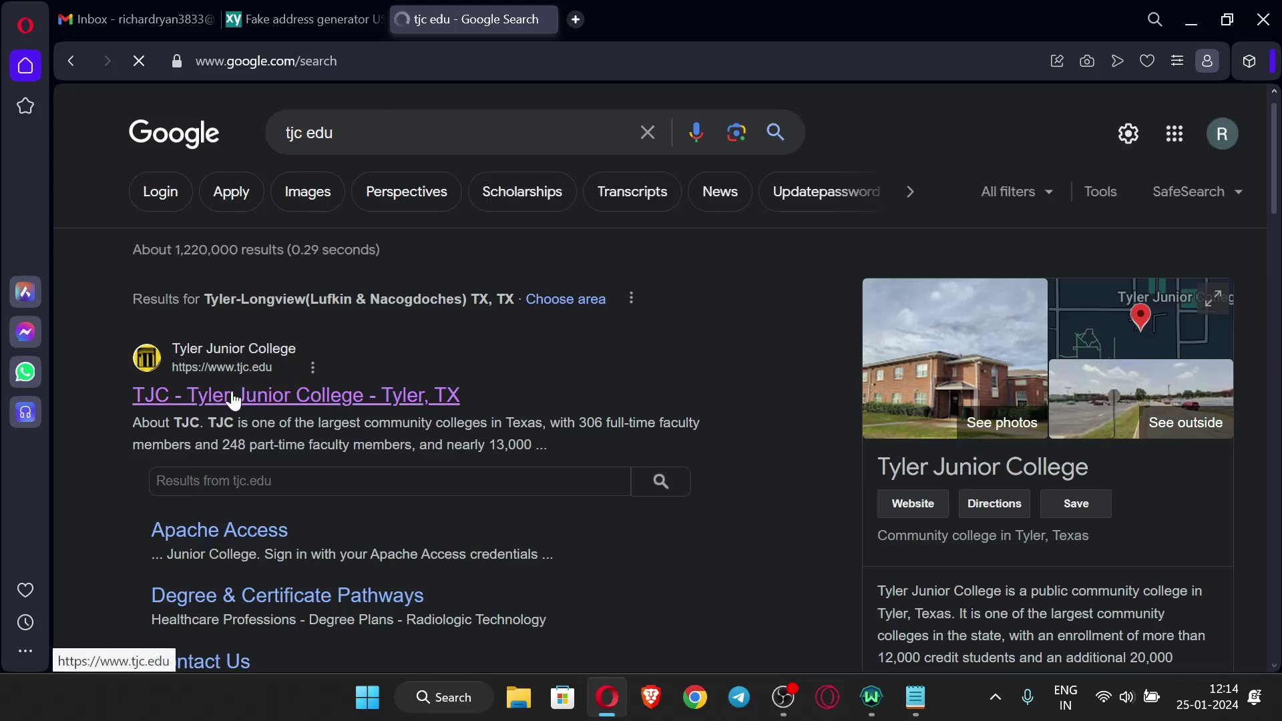
click(205, 396)
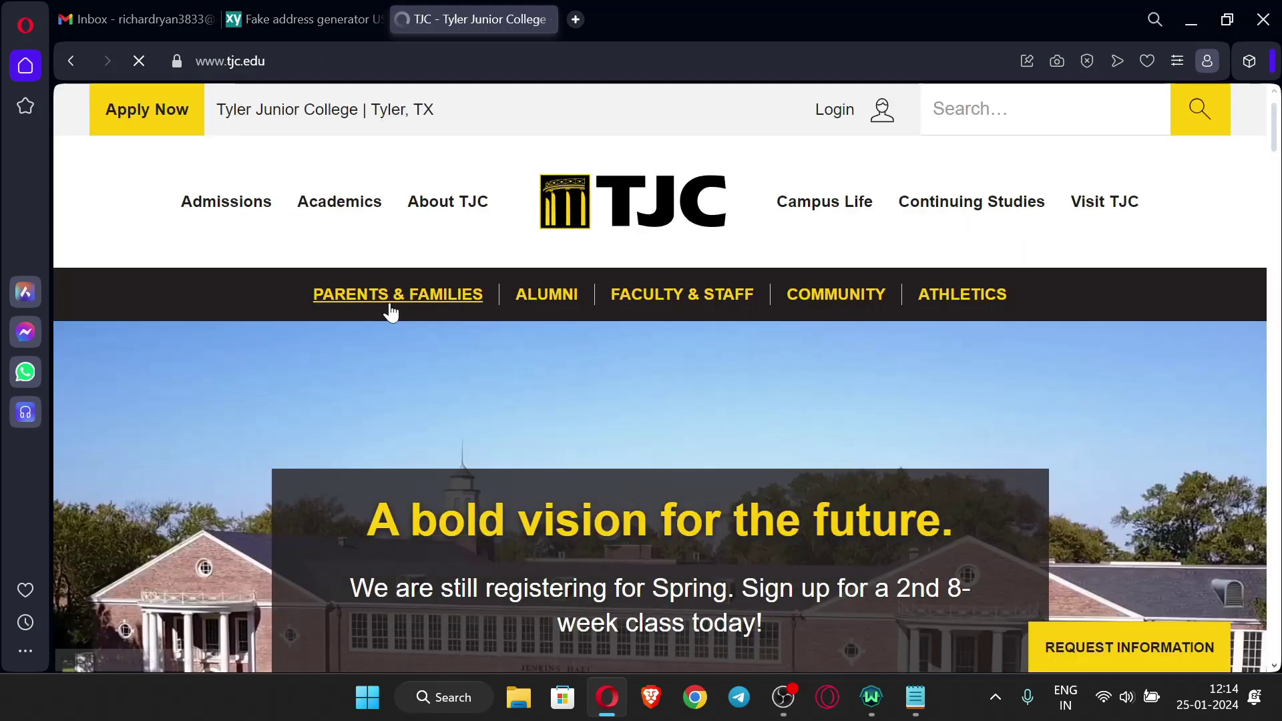
Look over the Tyler Junior College homepage, open its admissions application login page and read the instructions
mouse_move(227, 202)
scroll(833, 366, down, 5)
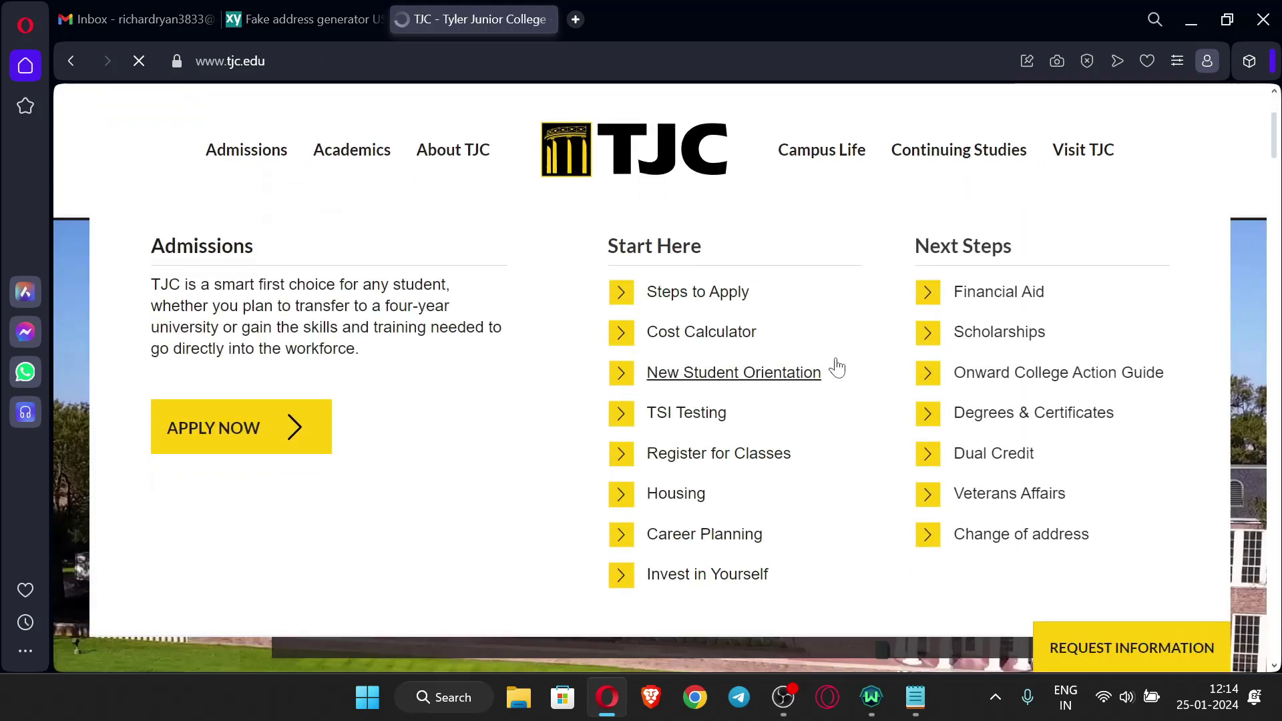
scroll(779, 607, up, 5)
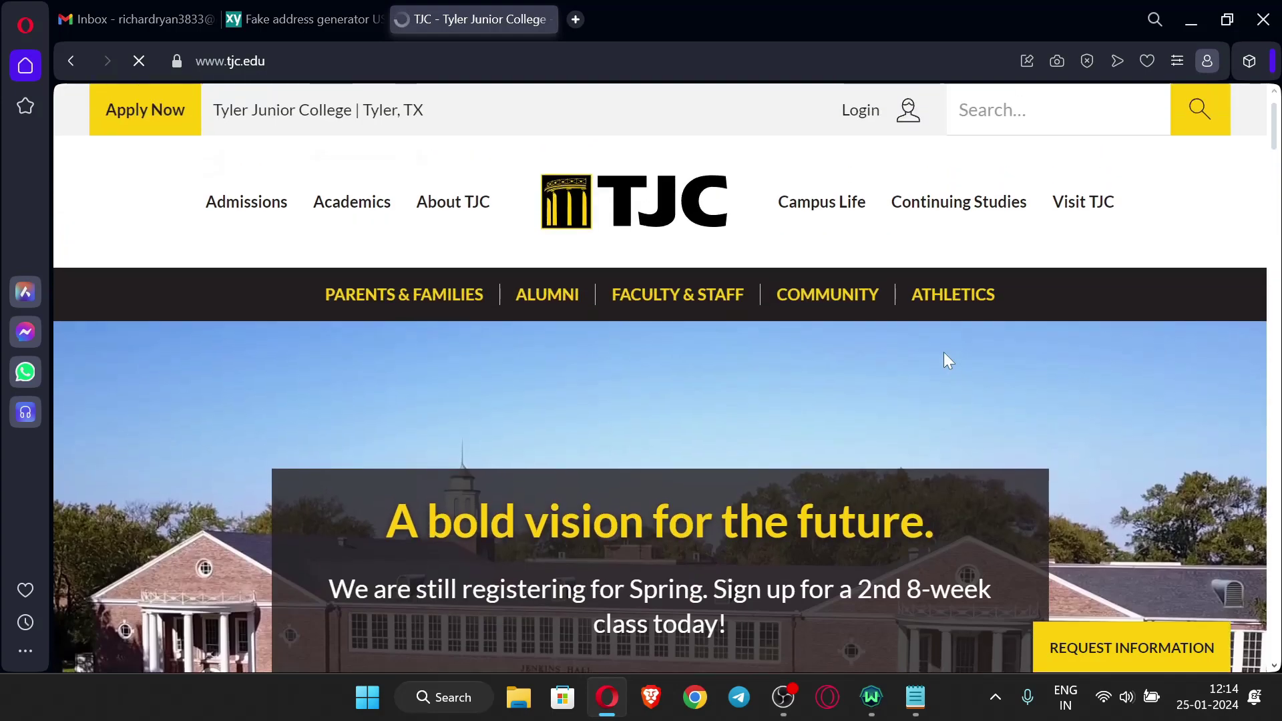
scroll(948, 360, down, 2)
scroll(950, 393, up, 2)
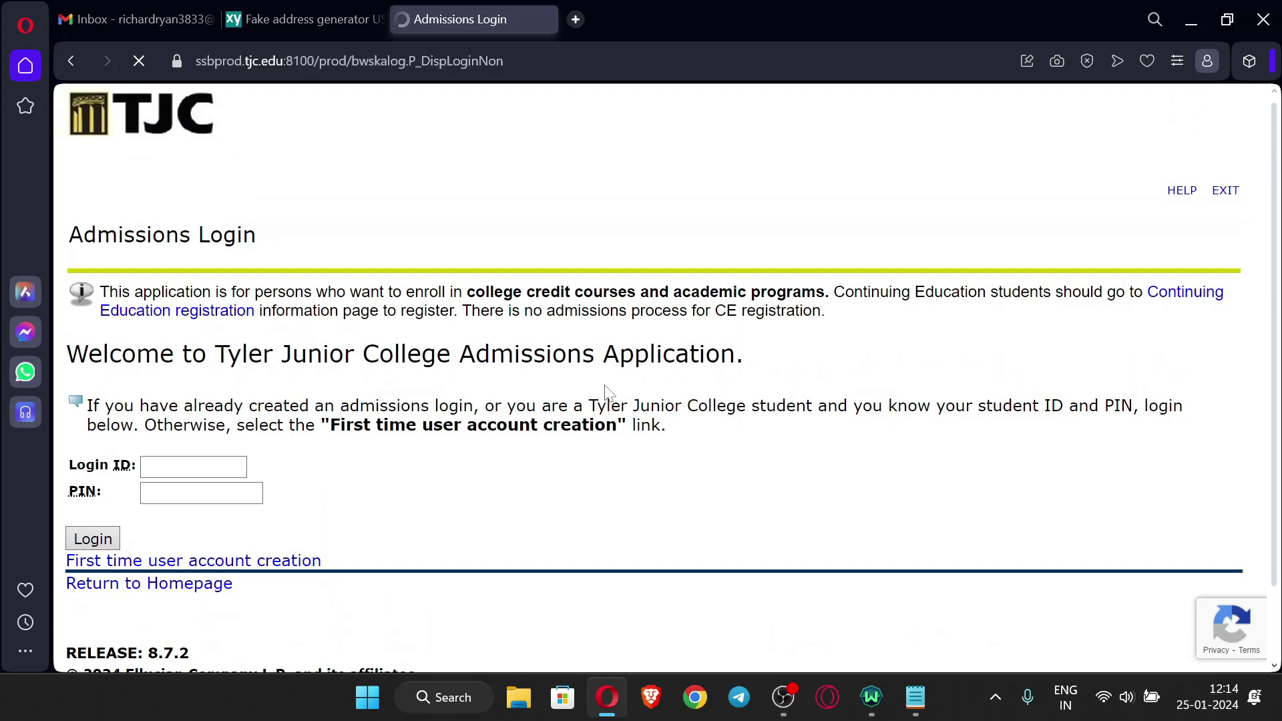
scroll(668, 347, down, 1)
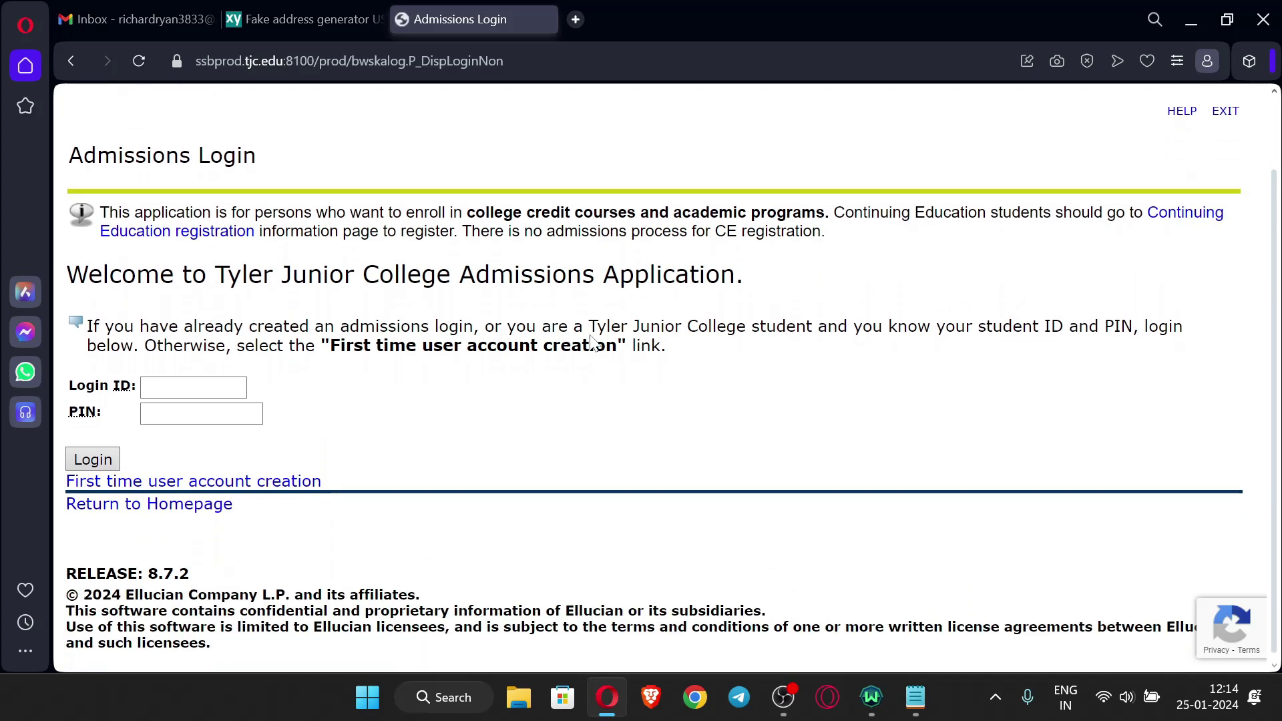
scroll(868, 407, up, 1)
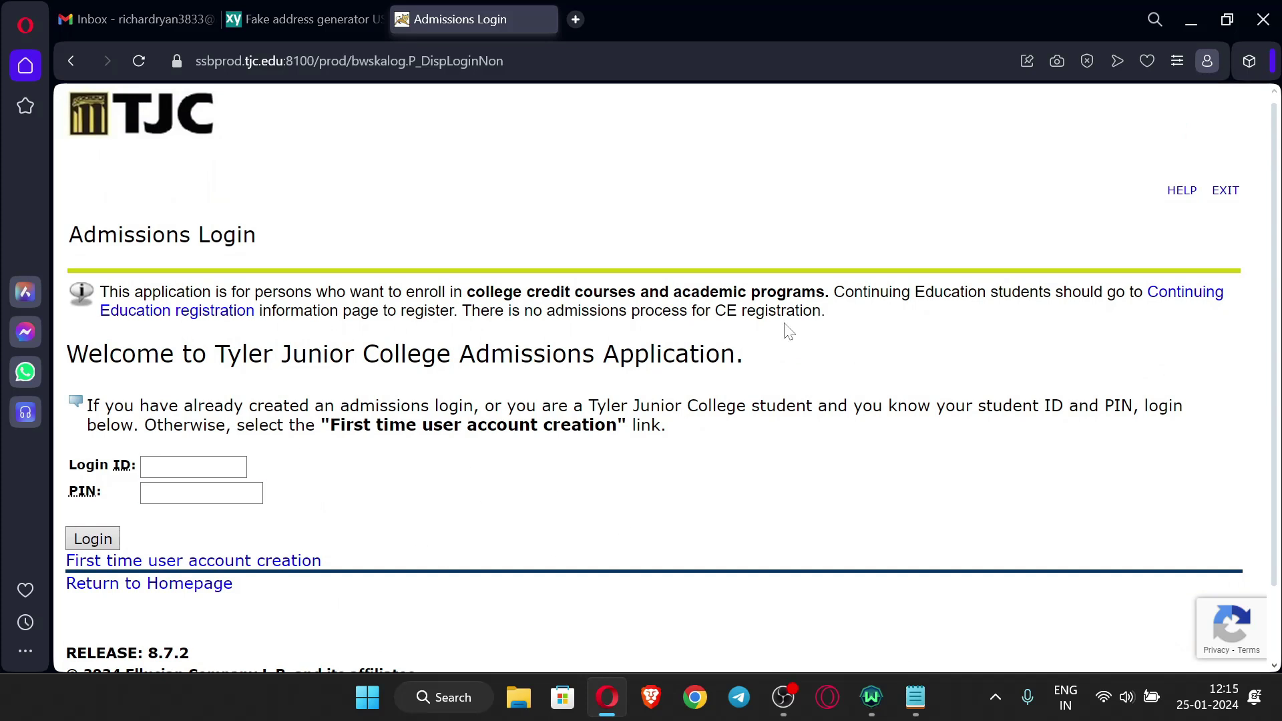
Open the first time user account creation form and place the cursor in the Login ID field
click(188, 541)
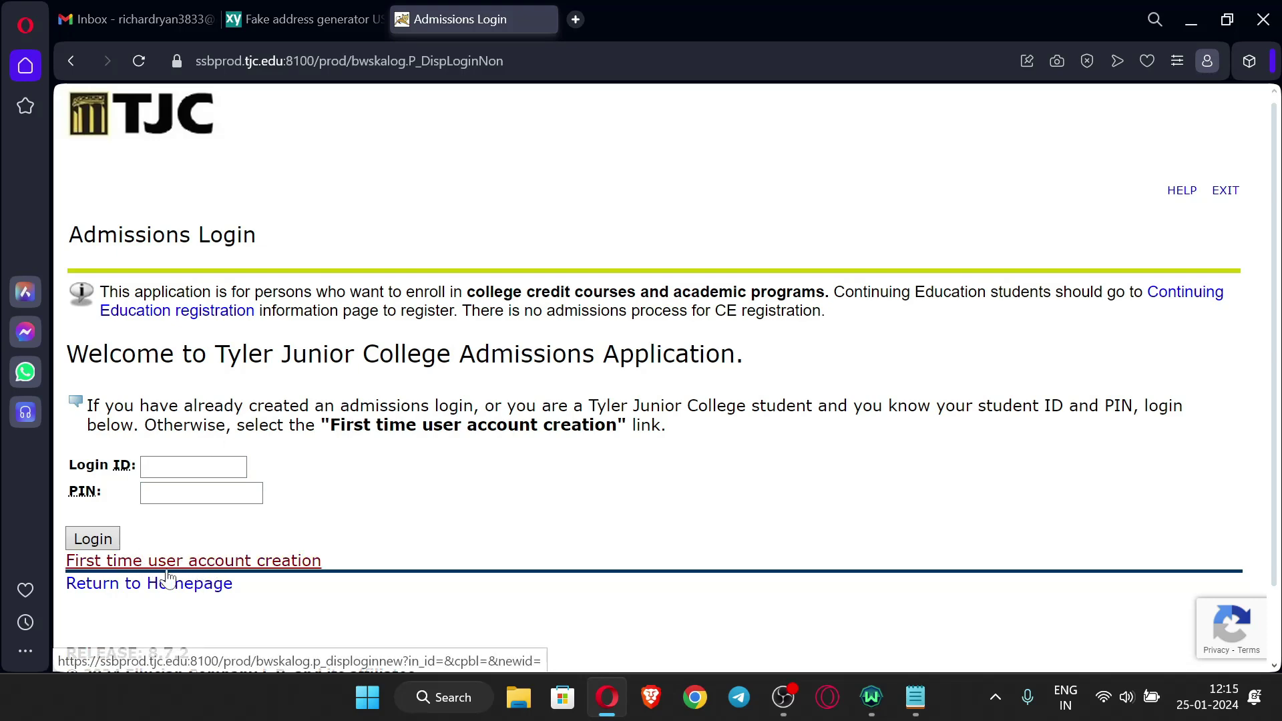
click(188, 562)
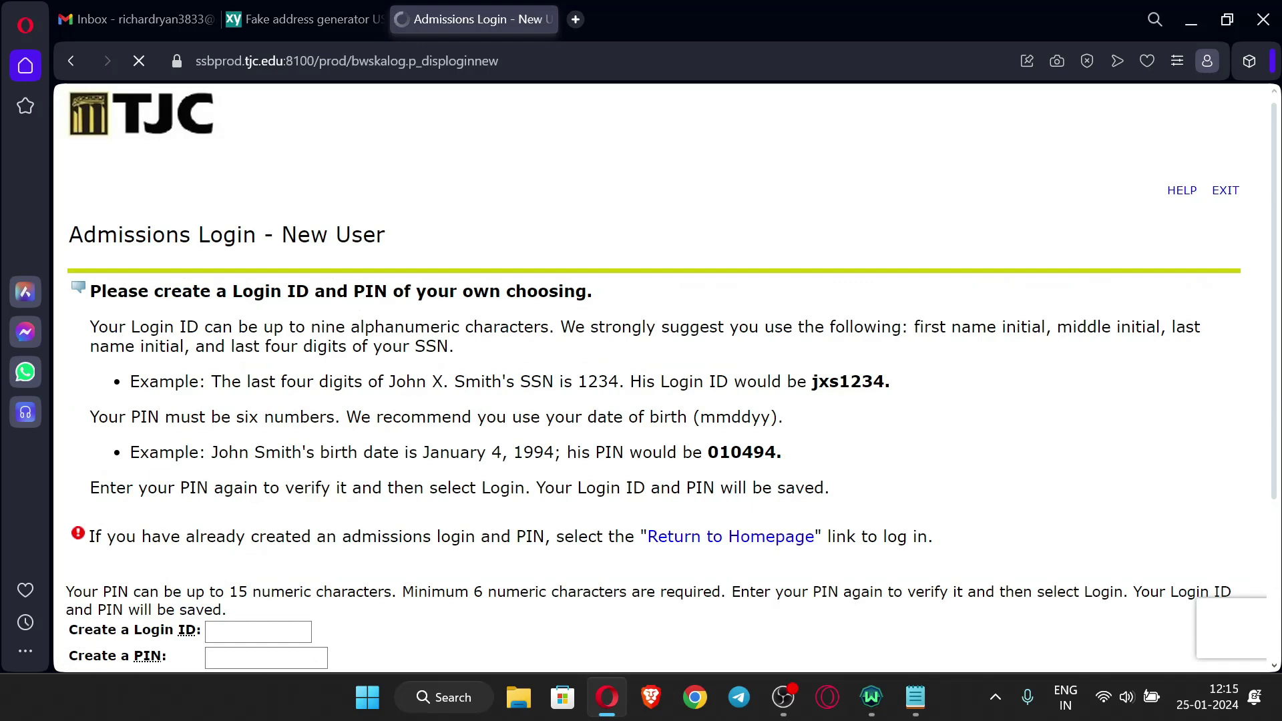
scroll(188, 562, down, 3)
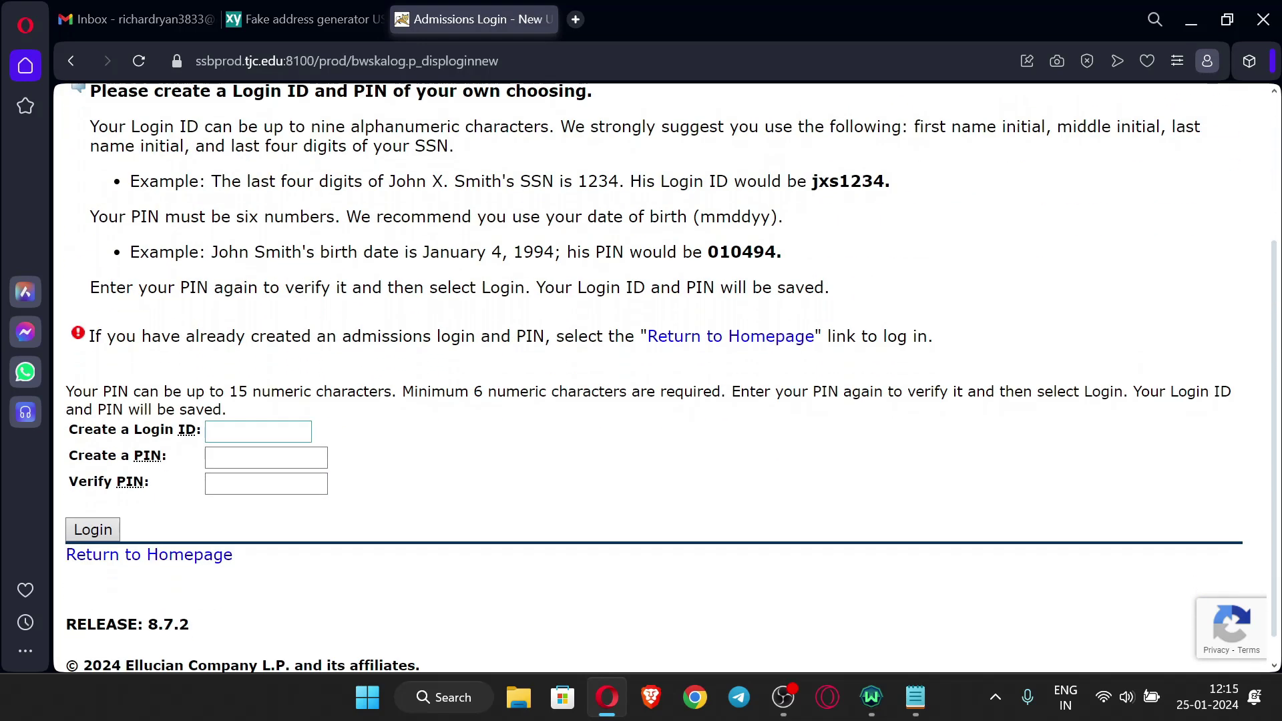
click(257, 431)
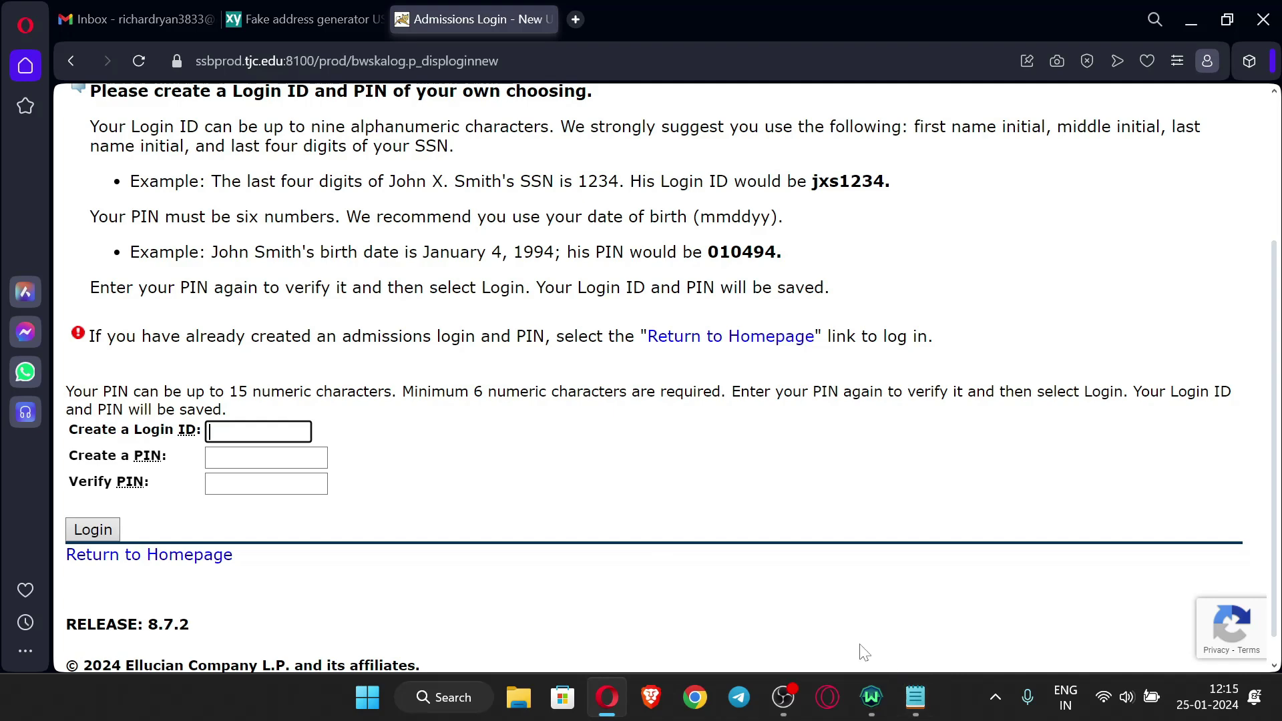
Copy the username part of the Gmail address from the account details into the TJC Notepad file
click(915, 697)
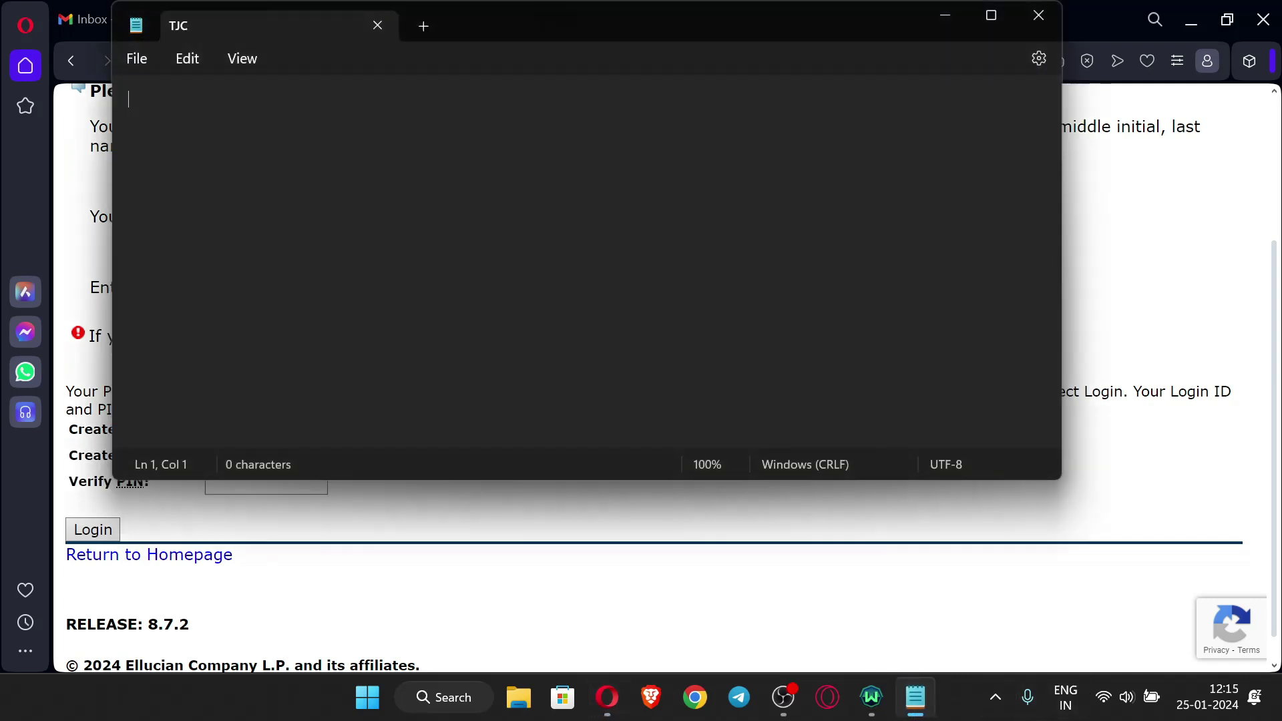
click(84, 19)
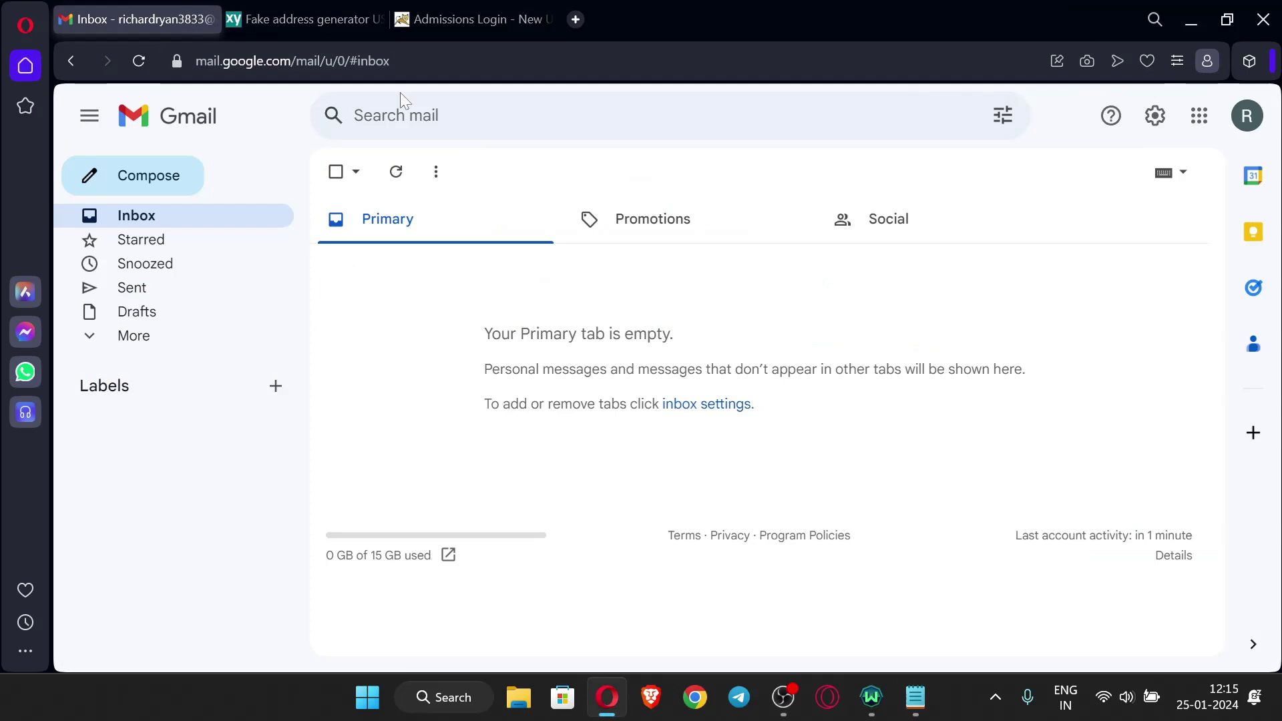
click(1260, 135)
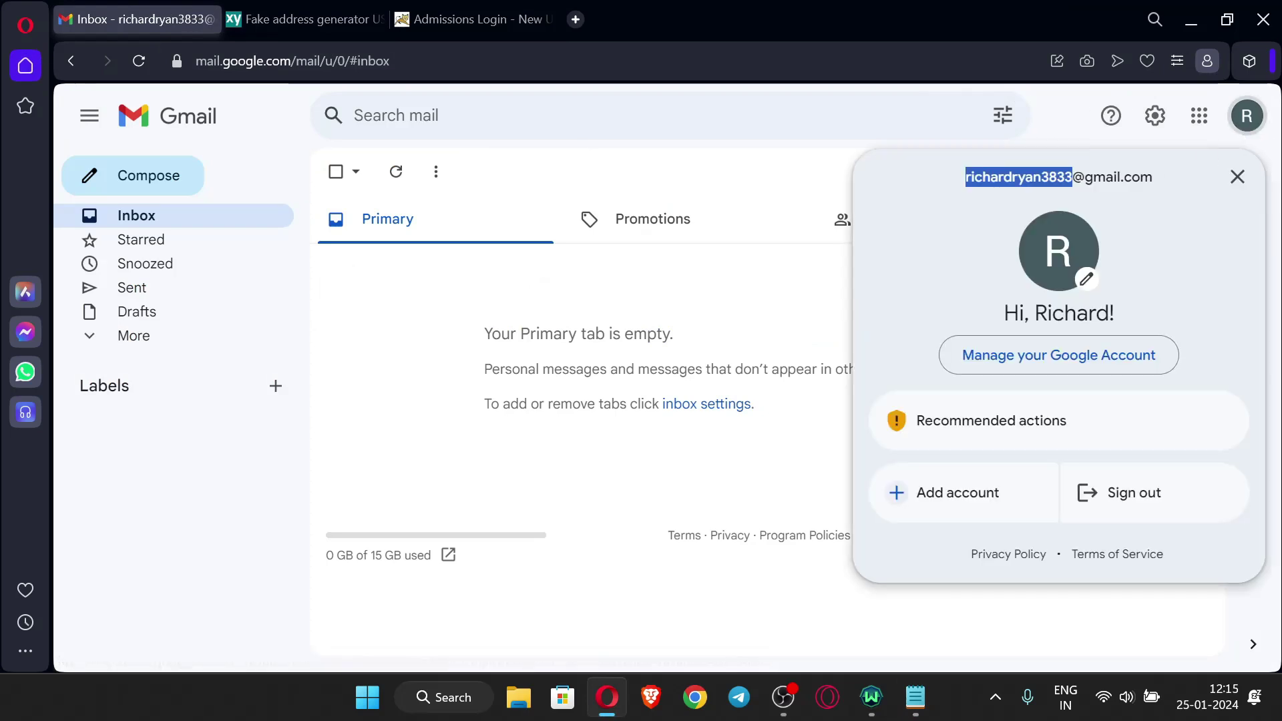
key(alt+Tab)
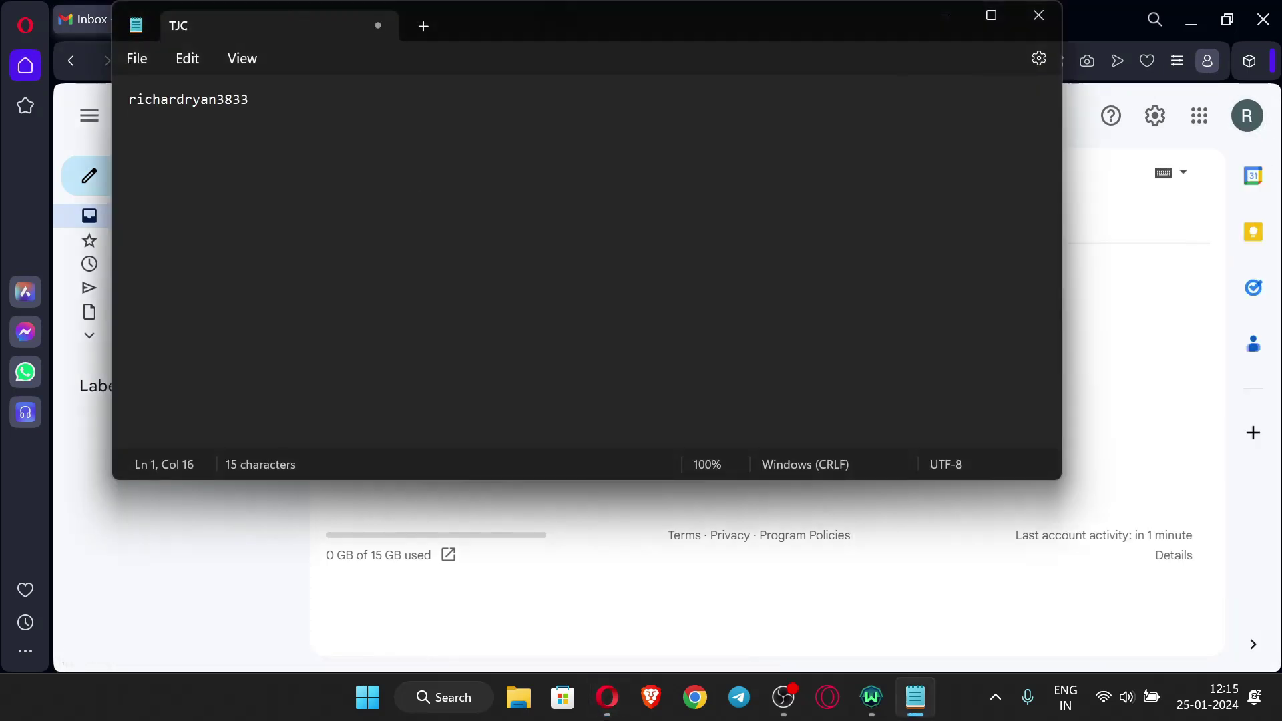
Rewrite the pasted username as a capitalised first and last name separated by a space, without the digits
key(BackSpace)
key(BackSpace)
key(Delete)
text(R)
key(Left)
key(BackSpace)
text(R)
Copy the first name from Notepad into the new user form's Login ID field and append 12
double_click(158, 100)
key(ctrl+c)
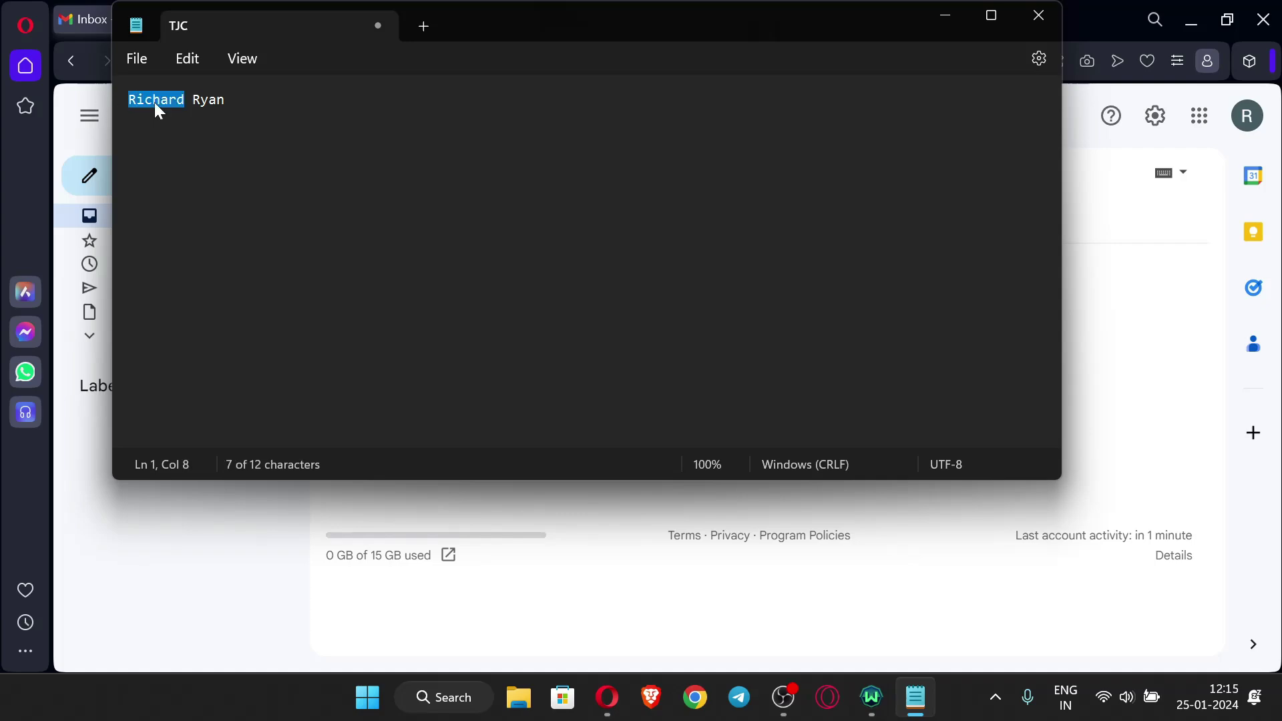
click(429, 629)
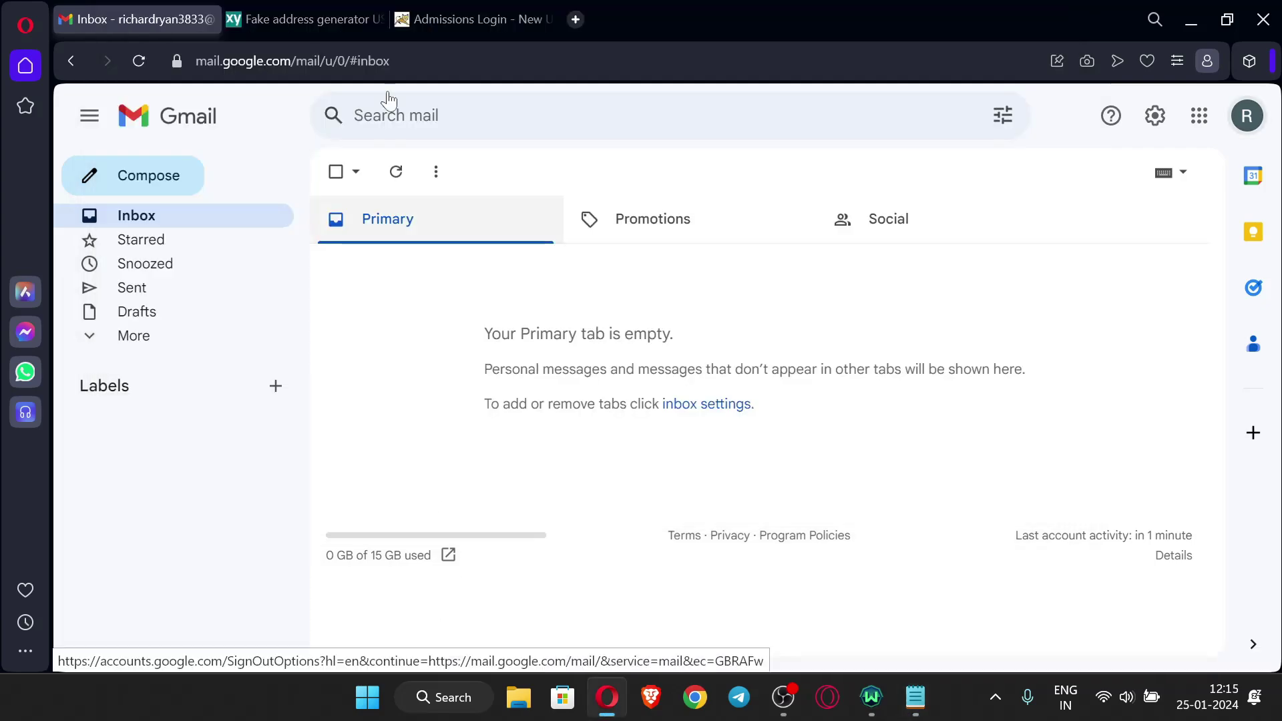
click(414, 18)
key(ctrl+v)
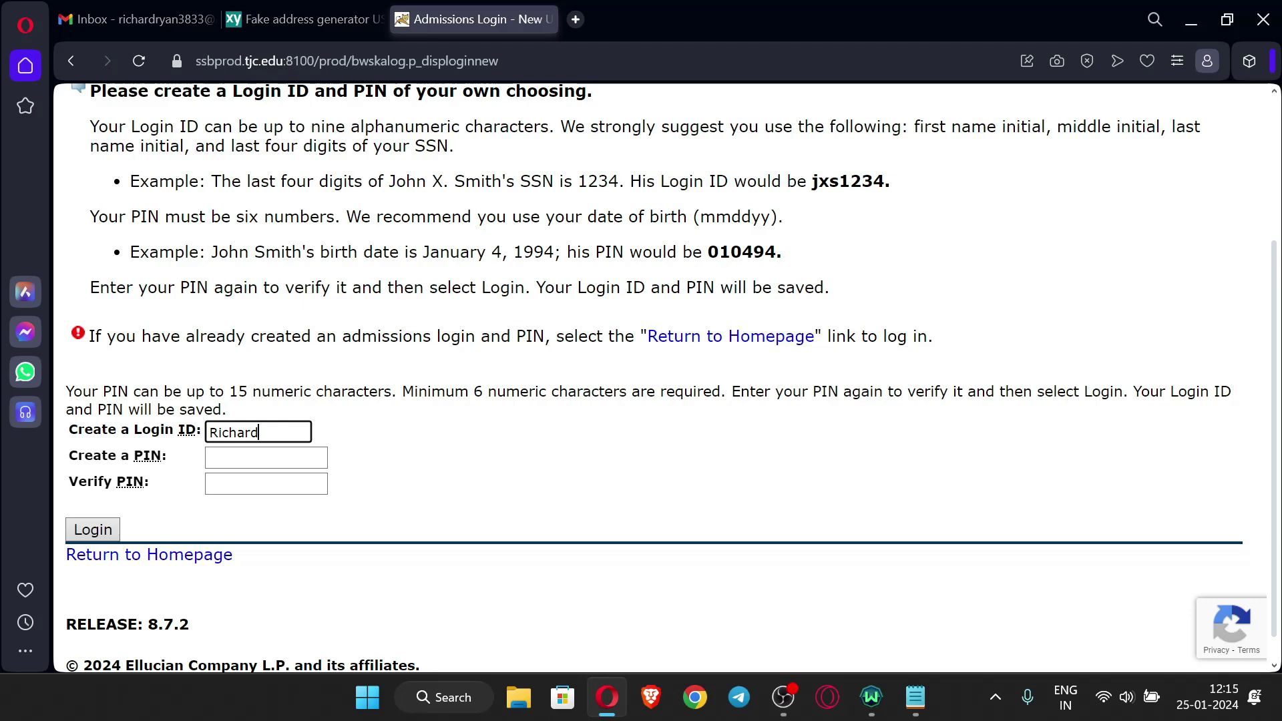
text(12)
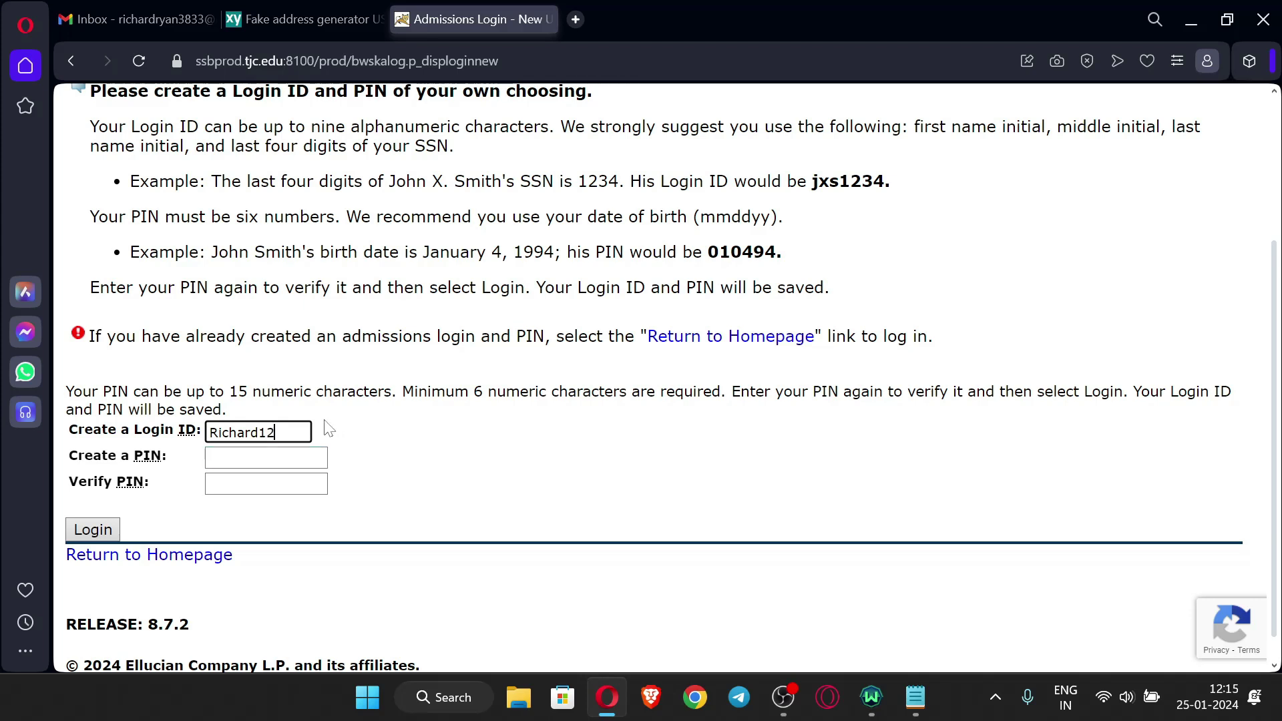
Copy the new Login ID into the TJC Notepad file on line 4, below the full name
key(alt+Tab)
key(End)
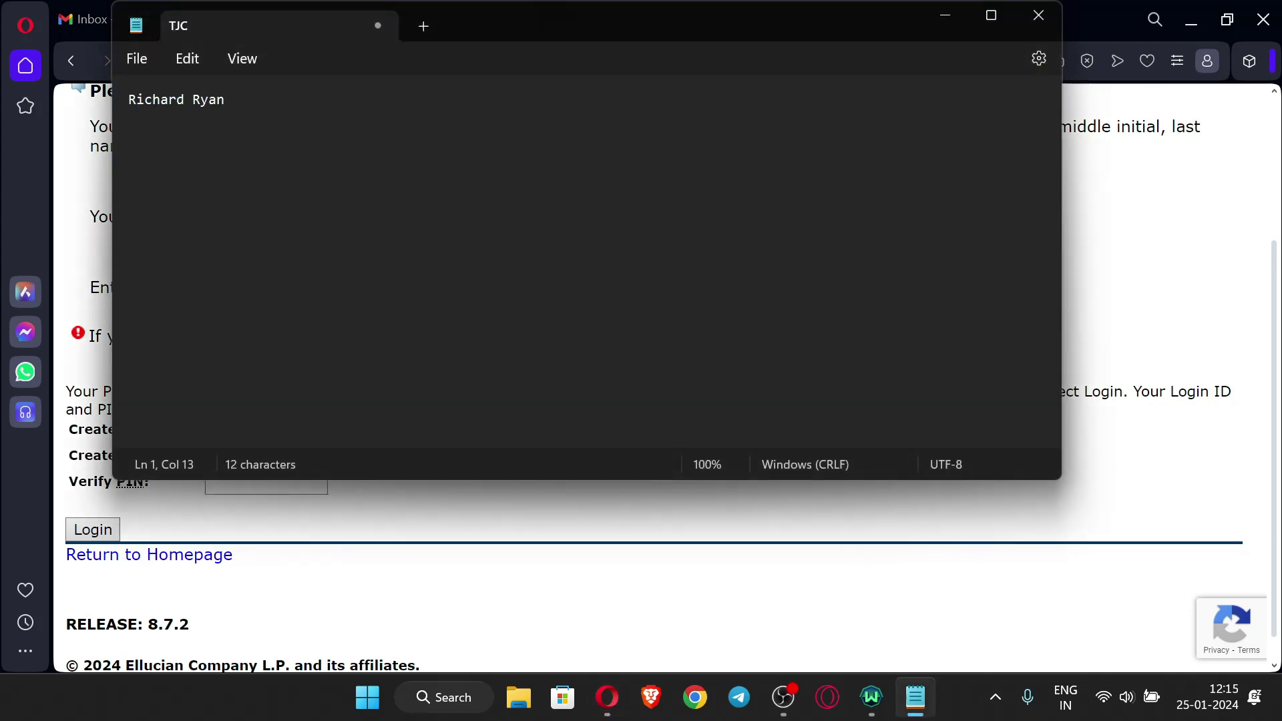
click(398, 217)
key(alt+Tab)
key(ctrl+a)
key(ctrl+c)
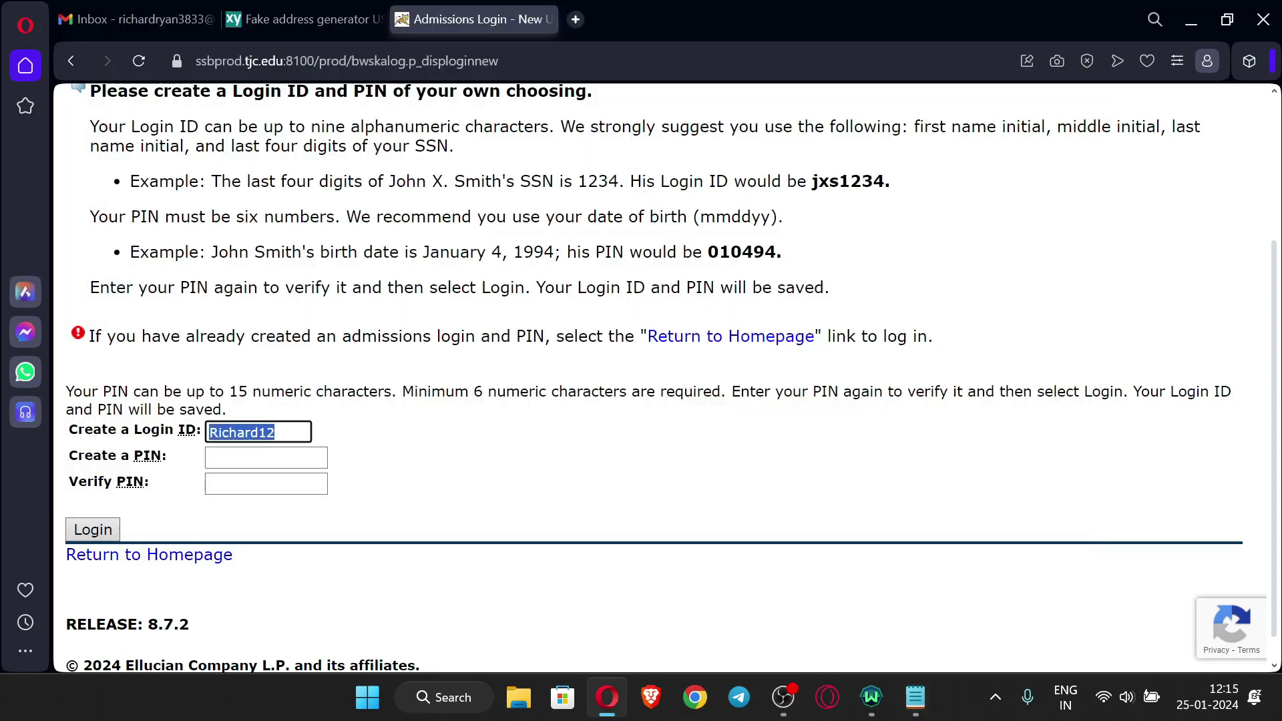
key(alt+Tab)
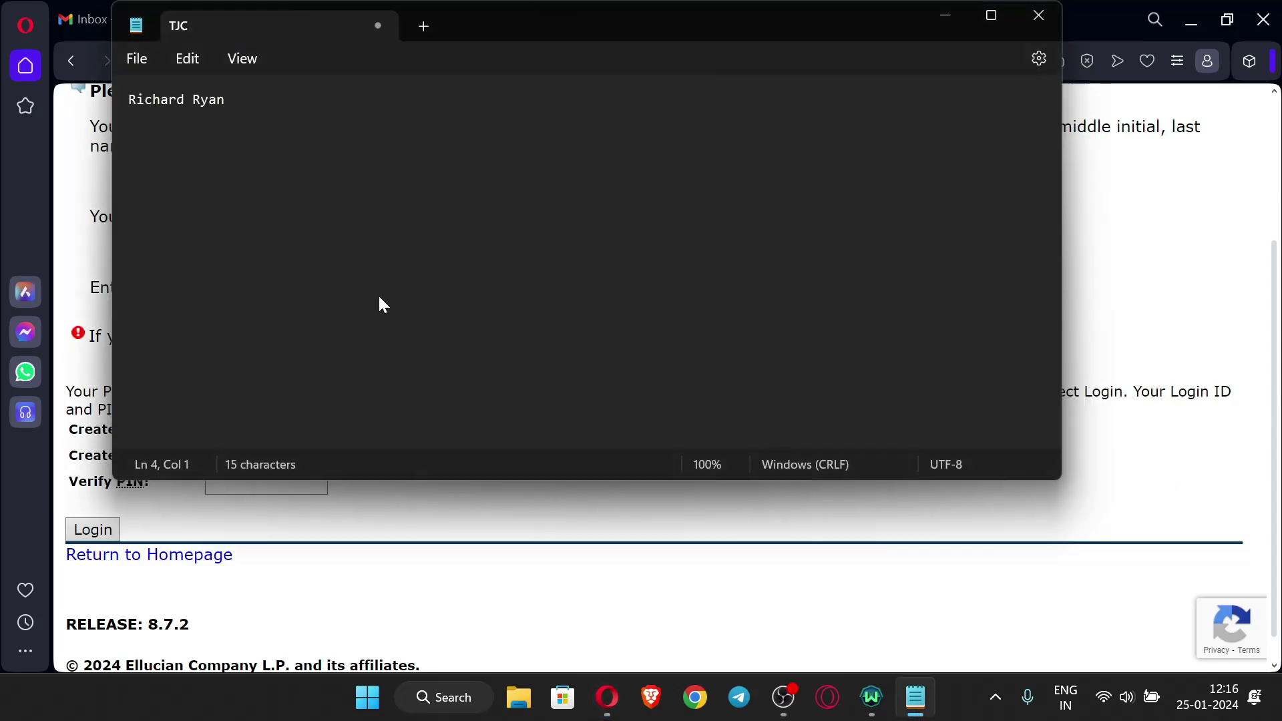
key(ctrl+v)
Return to the admissions form and enter a six-digit PIN in the Create a PIN and Verify PIN fields
key(alt+Tab)
key(Tab)
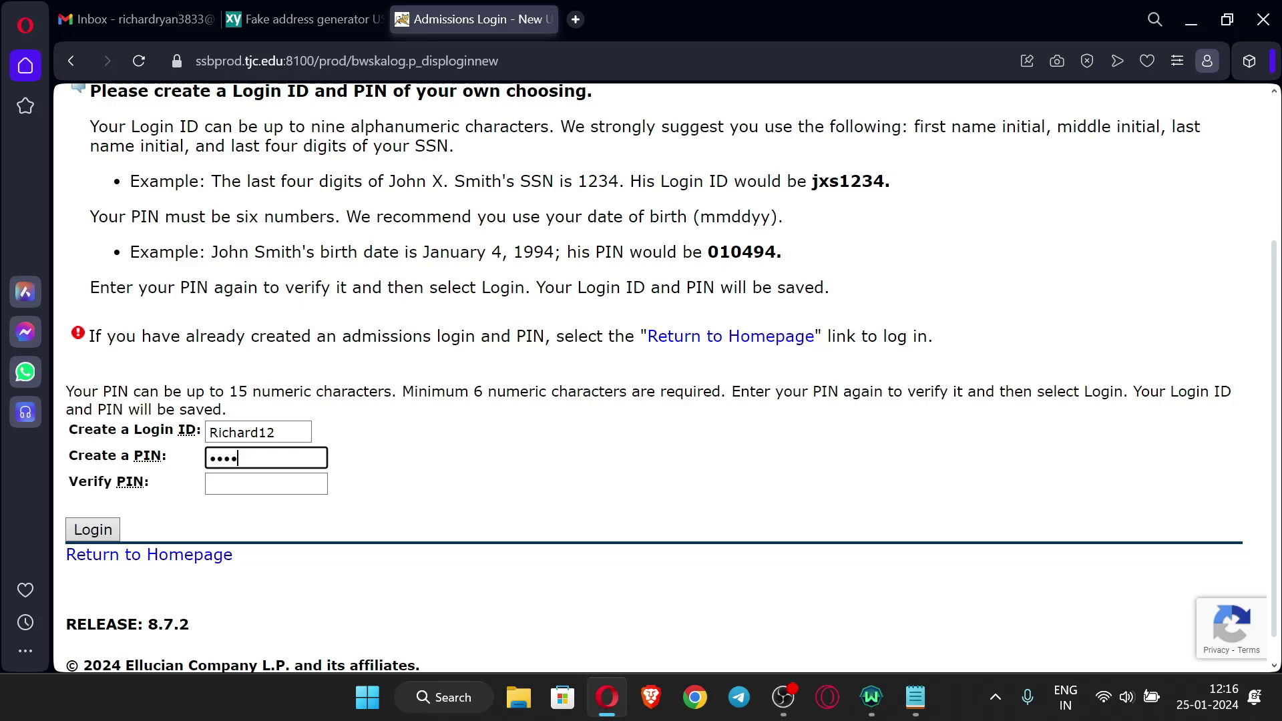
click(266, 483)
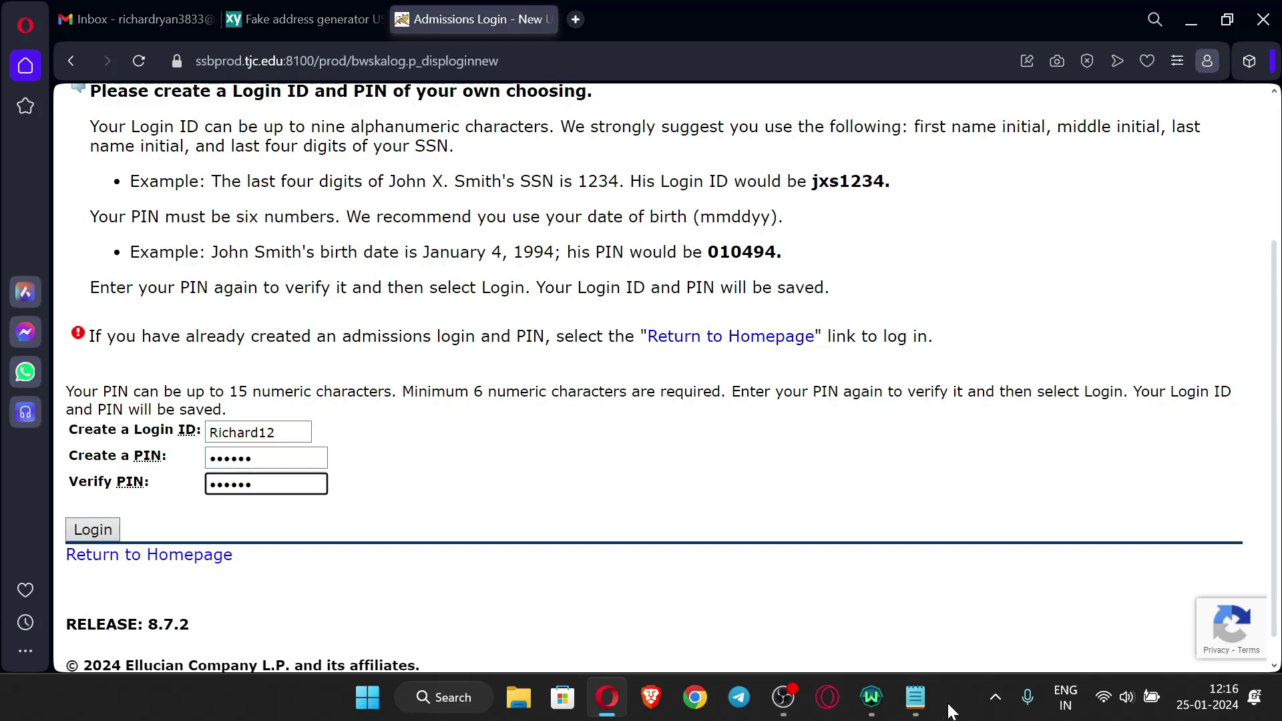
Bring up the Notepad file briefly, return to the form and submit the new admissions login
click(914, 697)
click(467, 538)
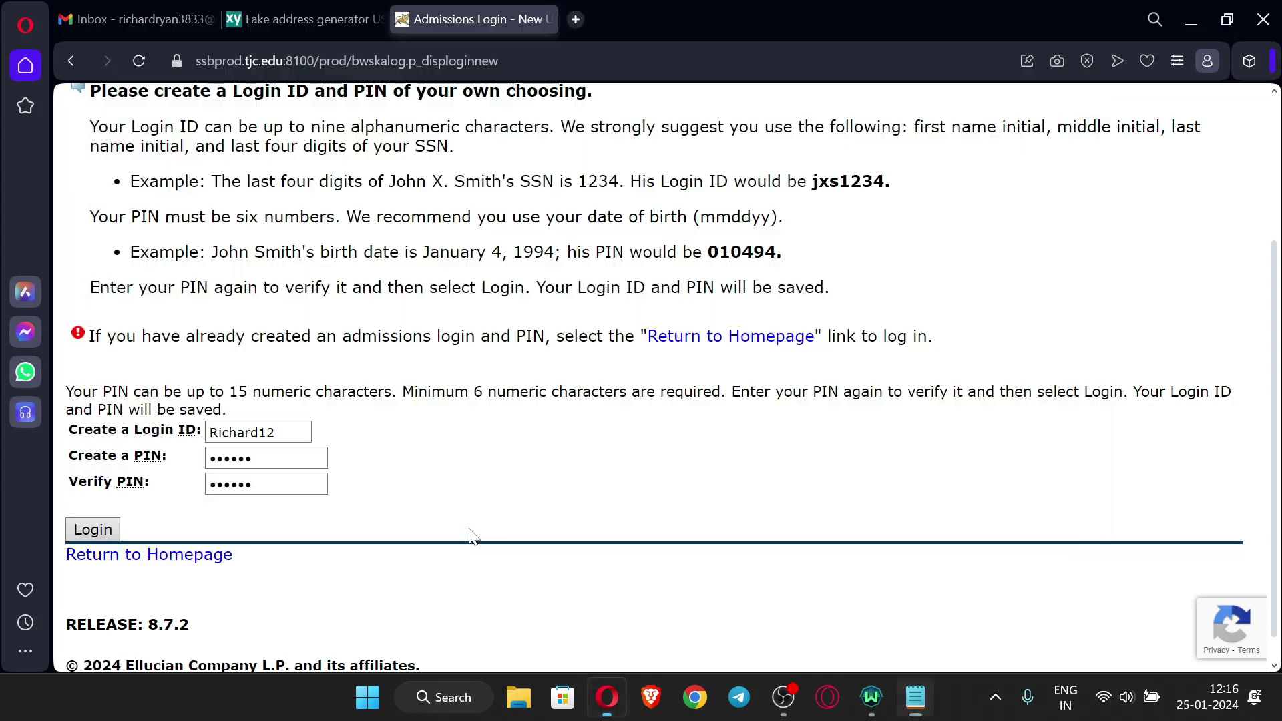
click(114, 529)
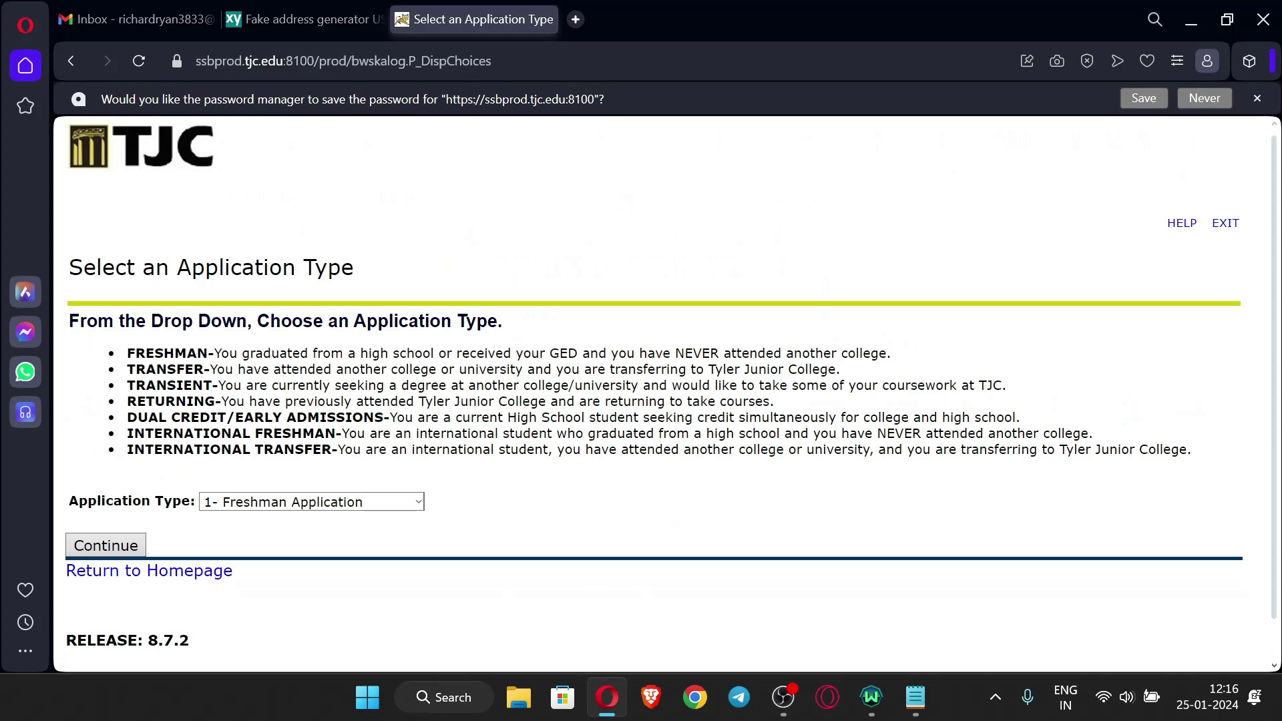
scroll(356, 456, down, 1)
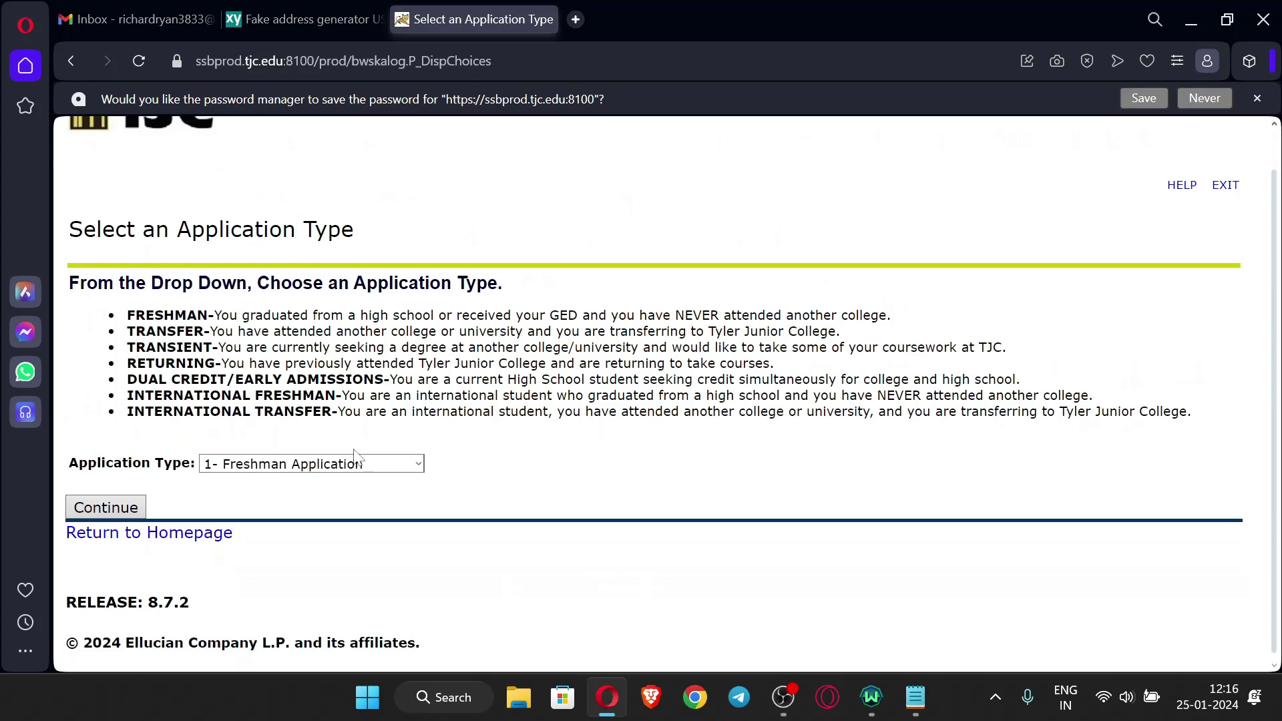
Continue with the 1- Freshman Application type and set the admission term to Spring 2024
click(309, 465)
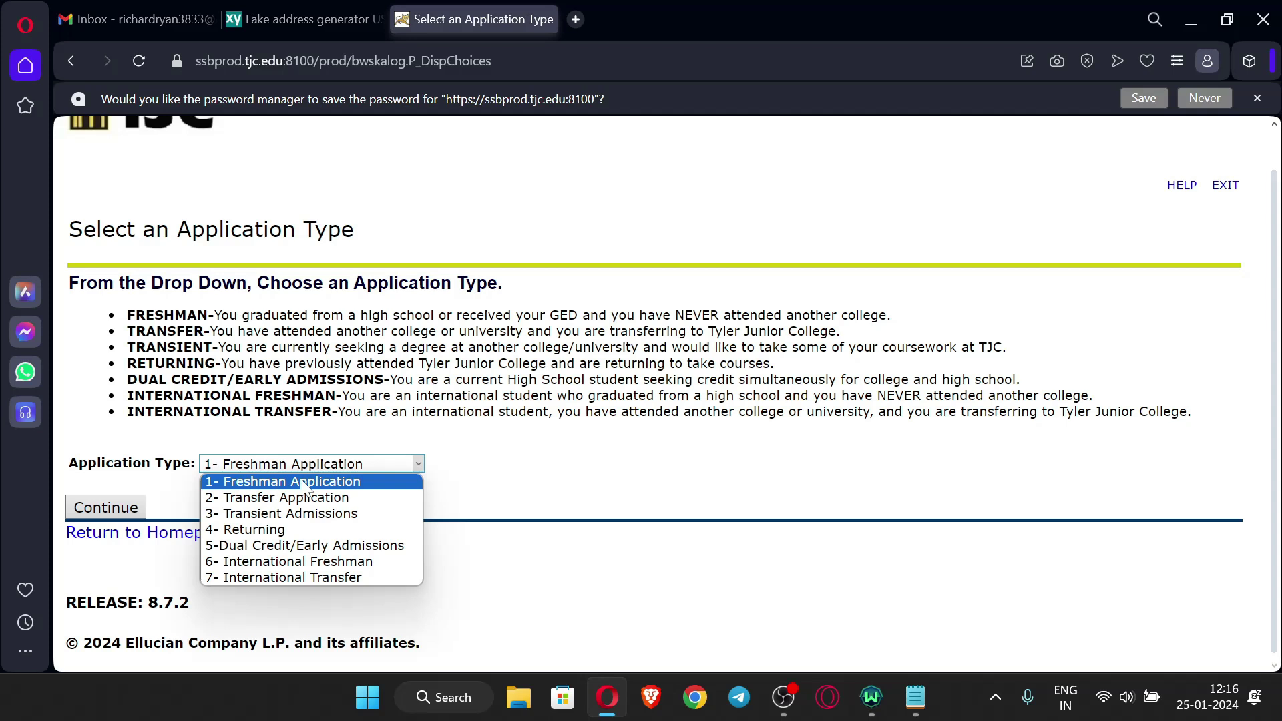
click(302, 482)
click(126, 511)
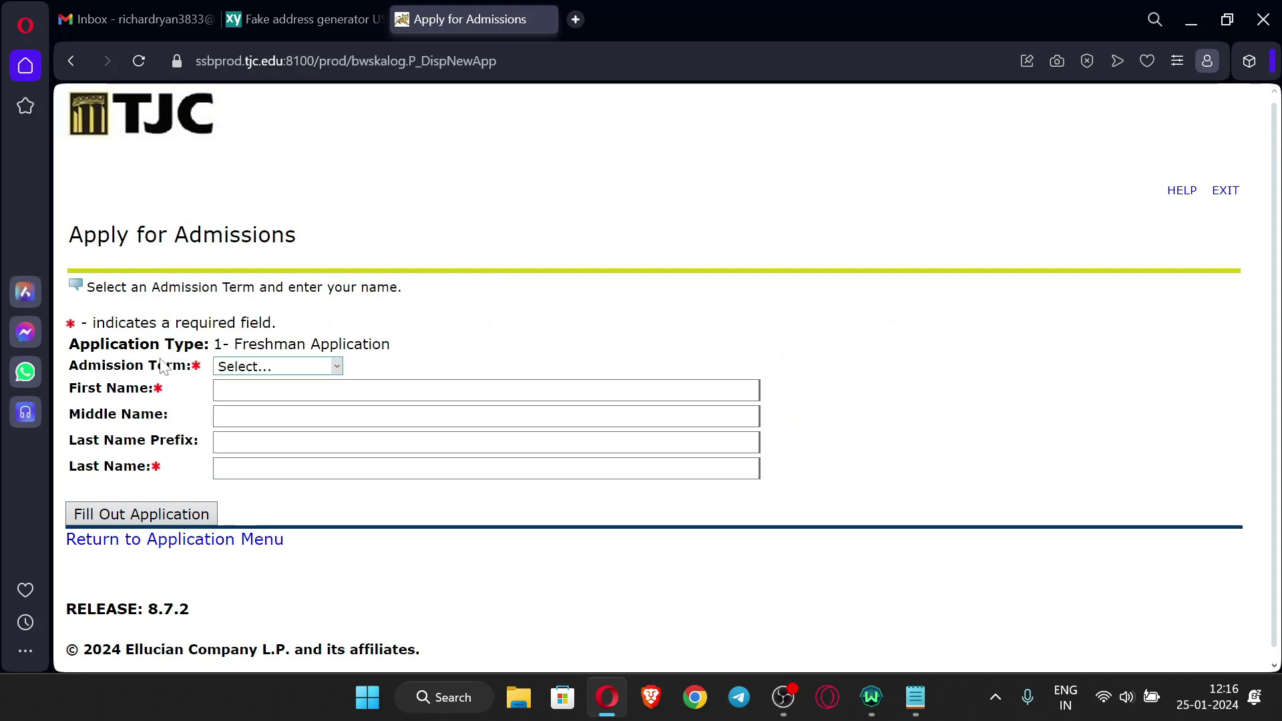
click(275, 366)
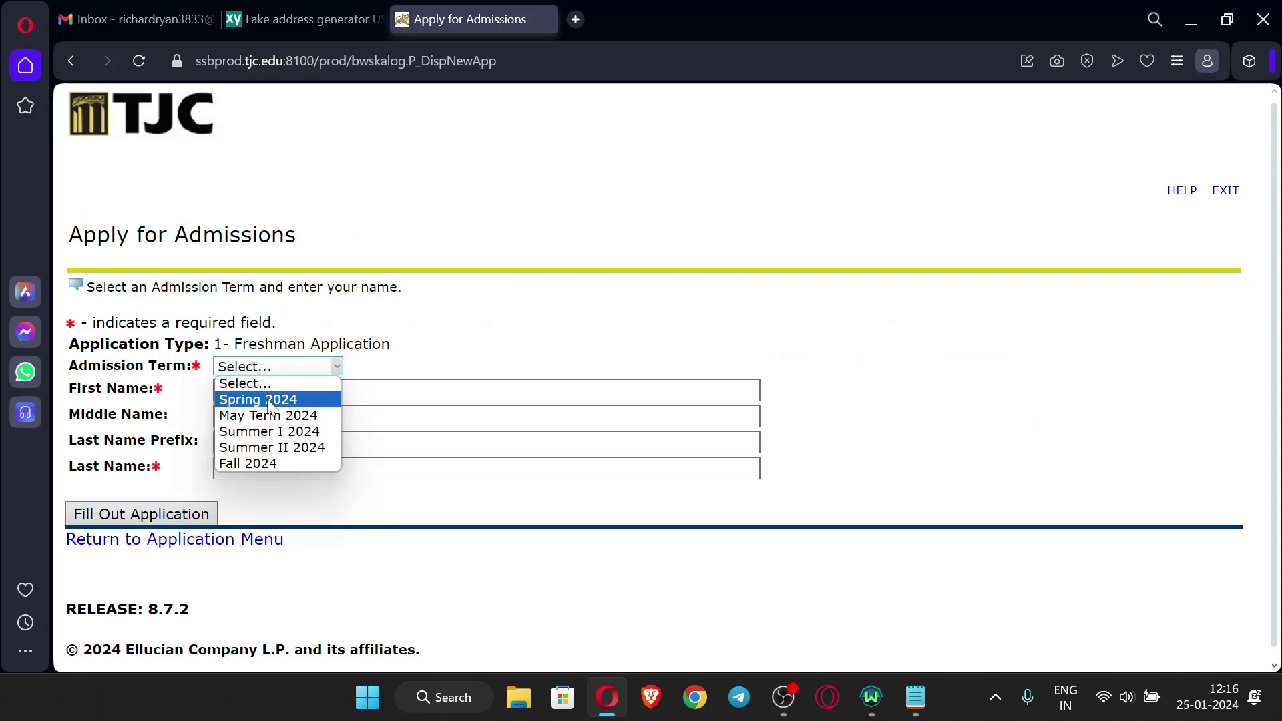
click(294, 400)
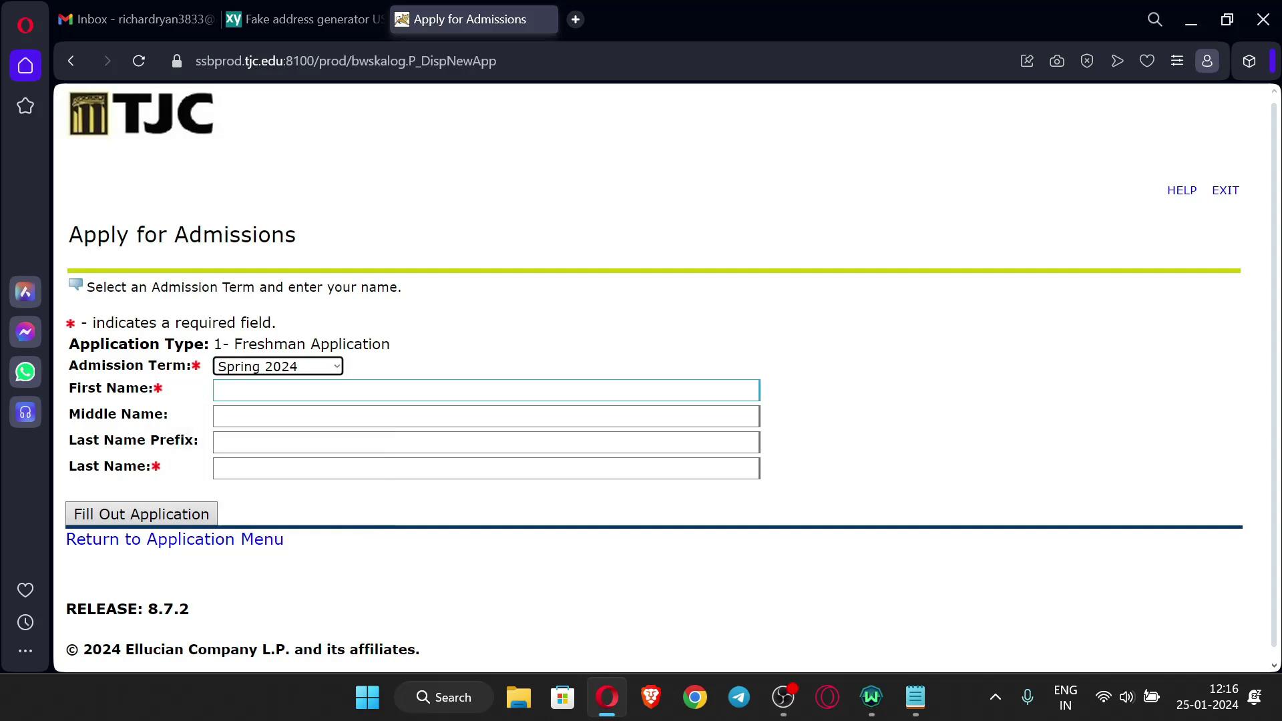
Copy the full name from the TJC Notepad file into the admissions form's First Name field
click(215, 396)
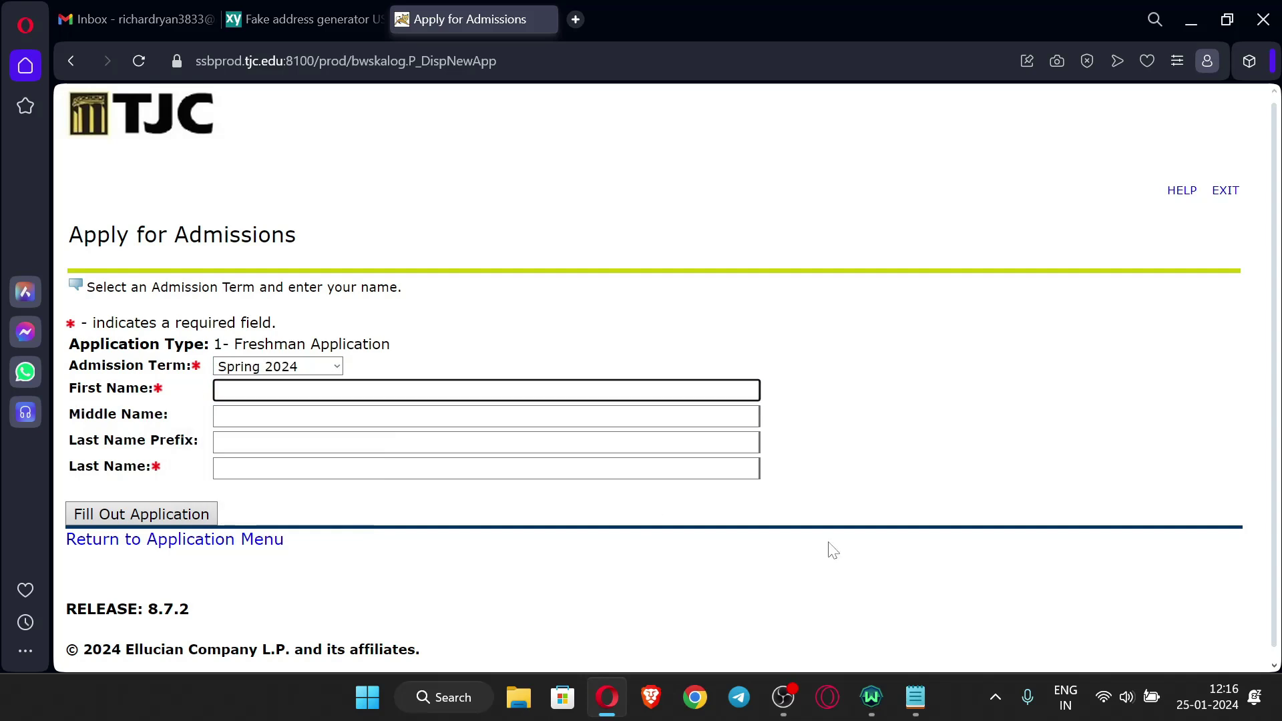
click(915, 697)
click(130, 117)
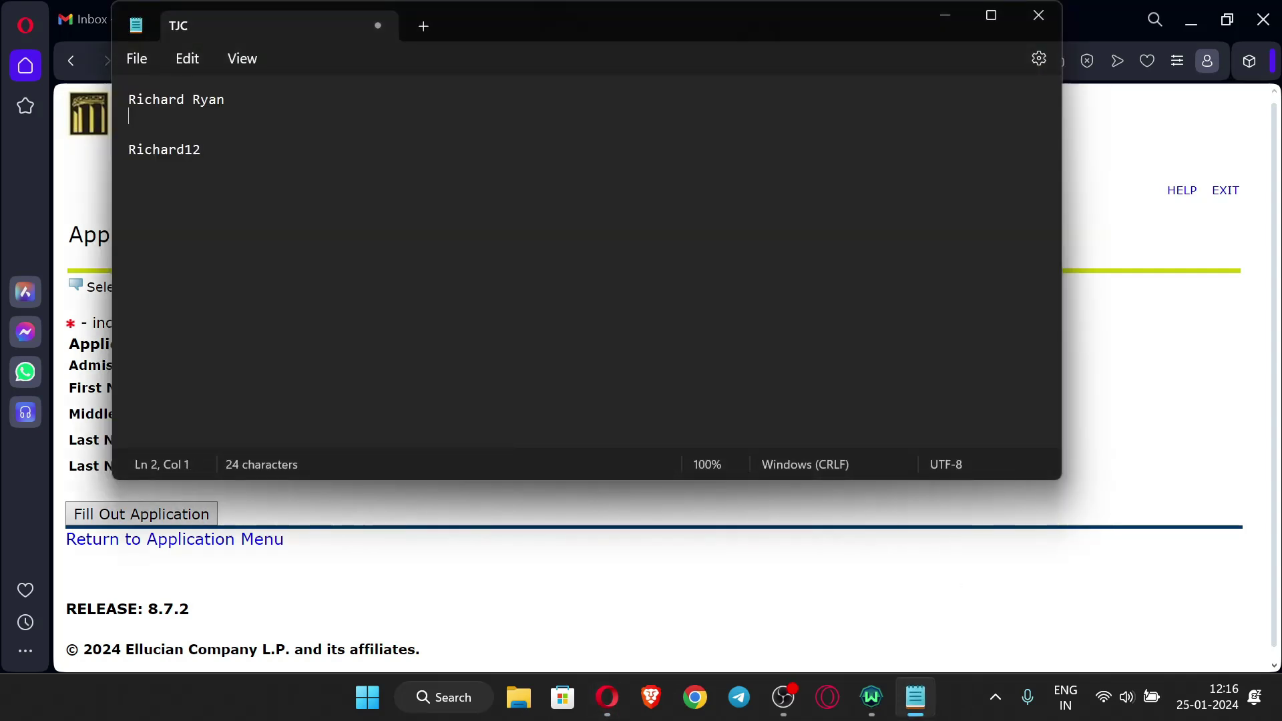
triple_click(262, 97)
key(ctrl+c)
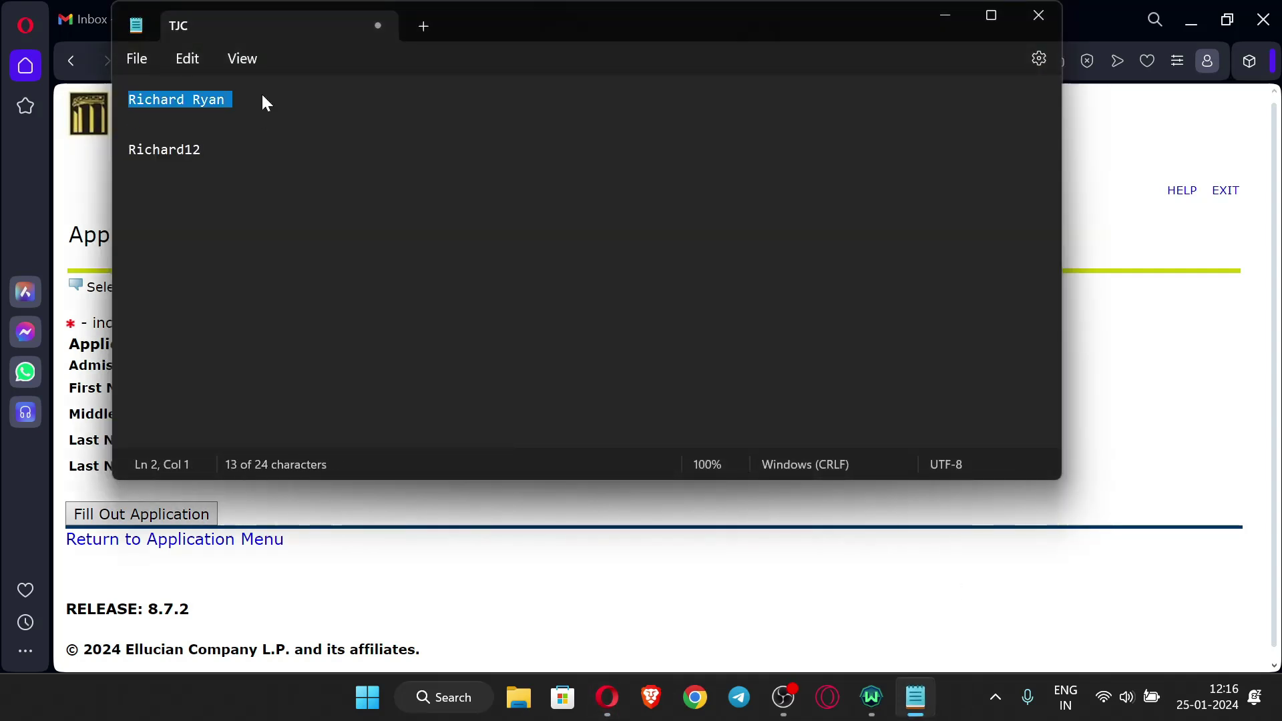
click(426, 584)
click(288, 390)
key(ctrl+v)
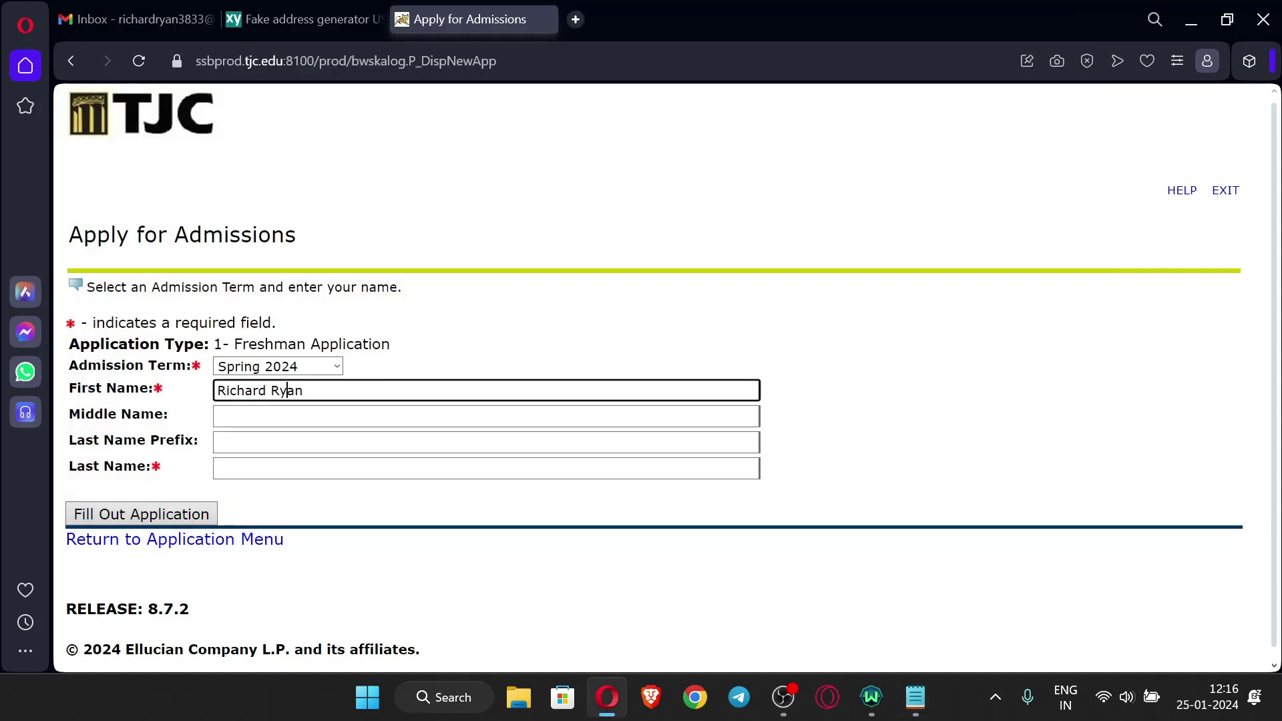
Remove the surname from the First Name field, enter it as the Last Name and proceed to fill out the application
double_click(287, 389)
key(BackSpace)
click(278, 467)
text(Ryan)
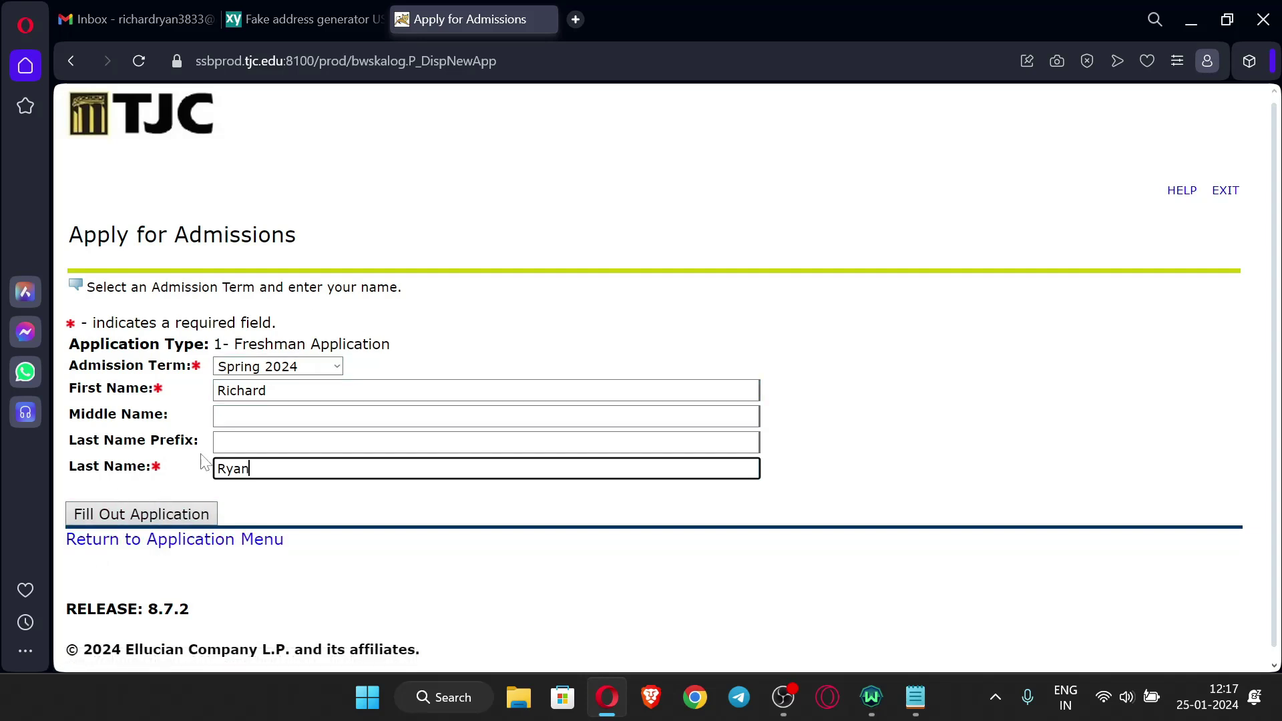
click(122, 522)
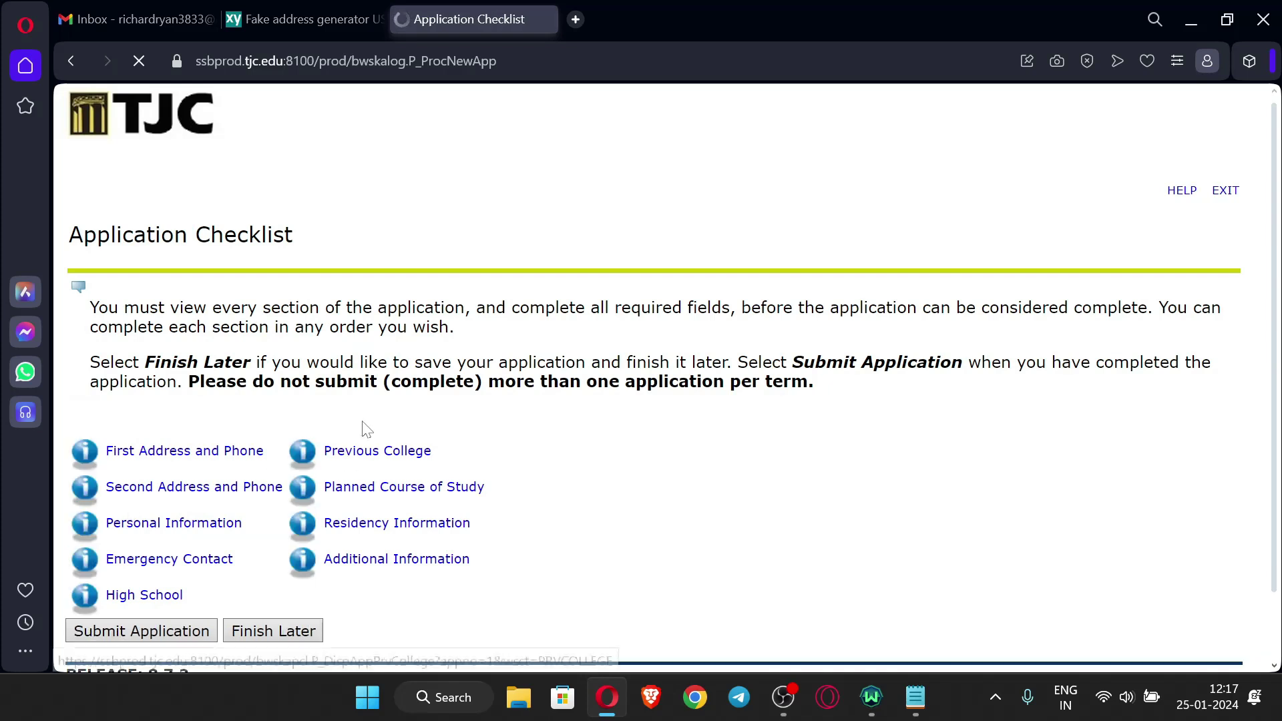
Open the First Address and Phone section from the application checklist
scroll(579, 401, down, 1)
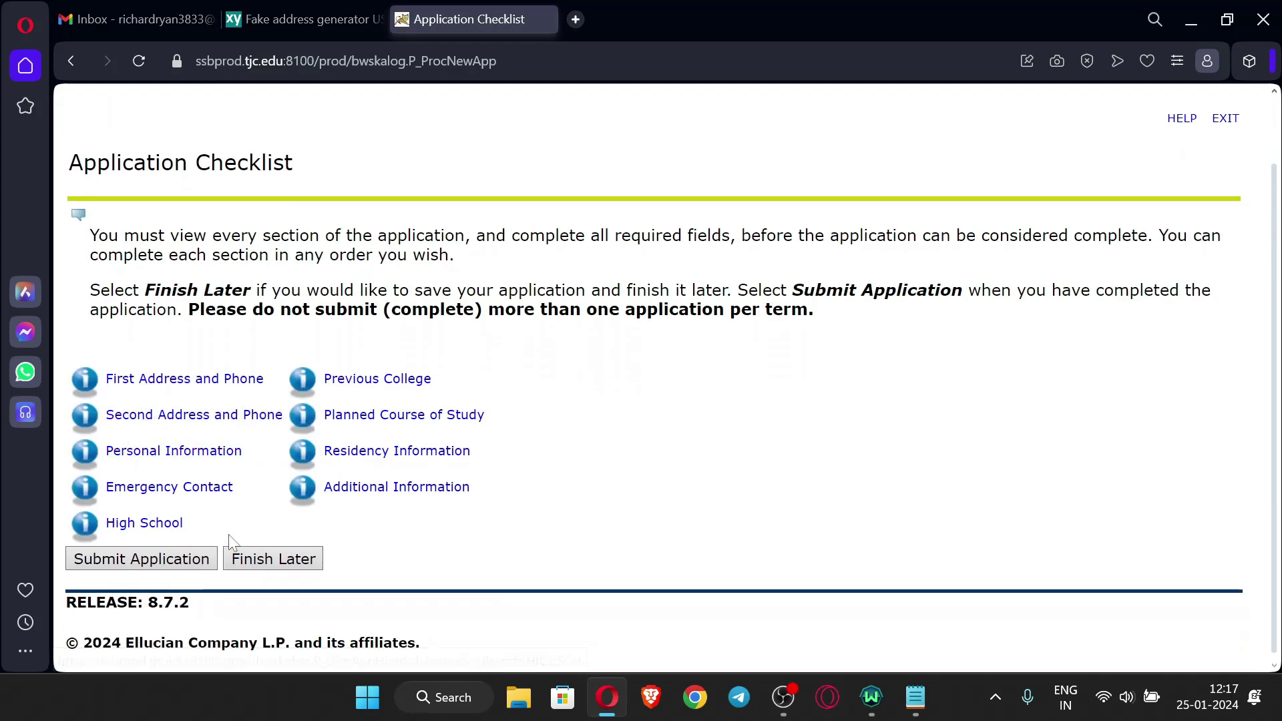
scroll(432, 372, up, 1)
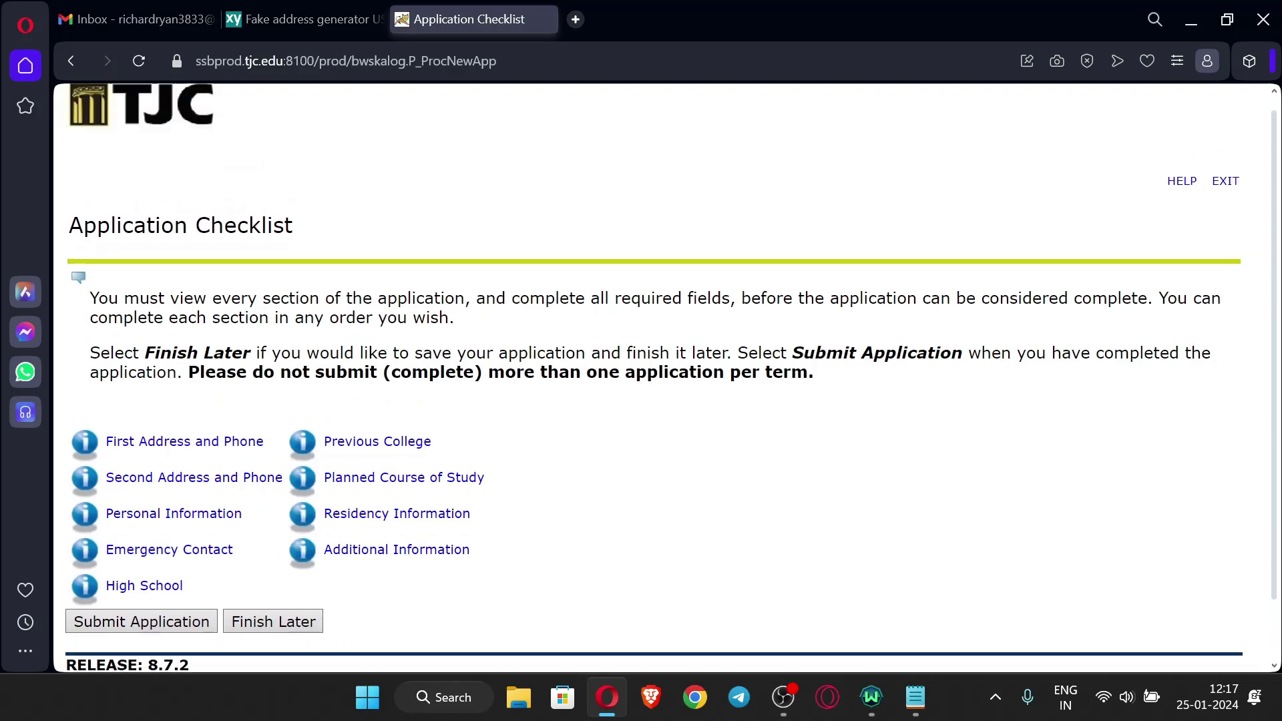
scroll(654, 330, down, 1)
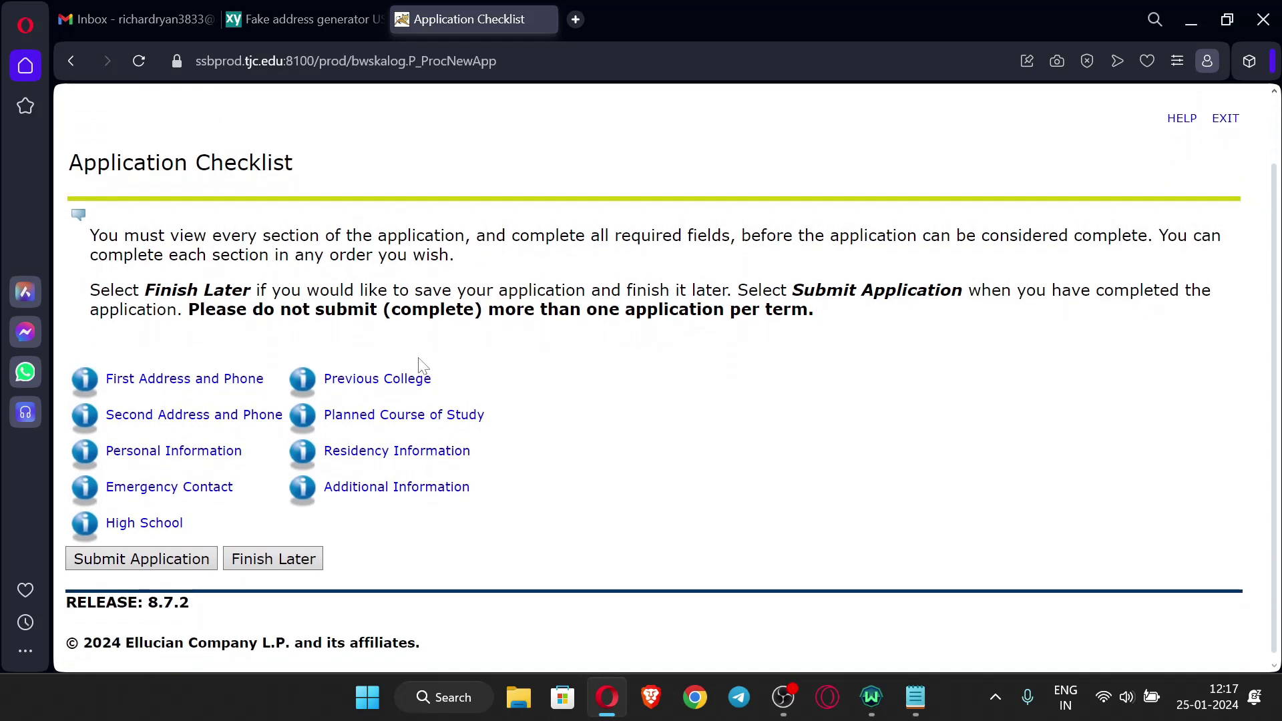
click(206, 386)
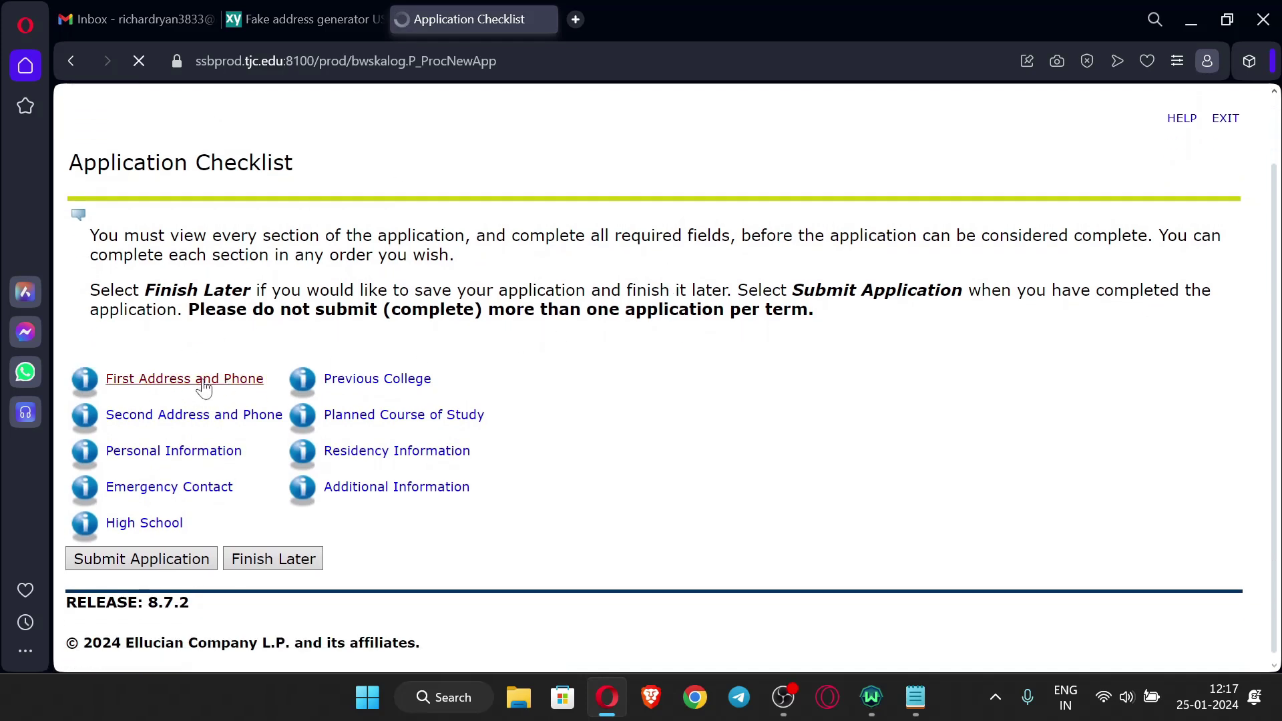
scroll(388, 392, down, 2)
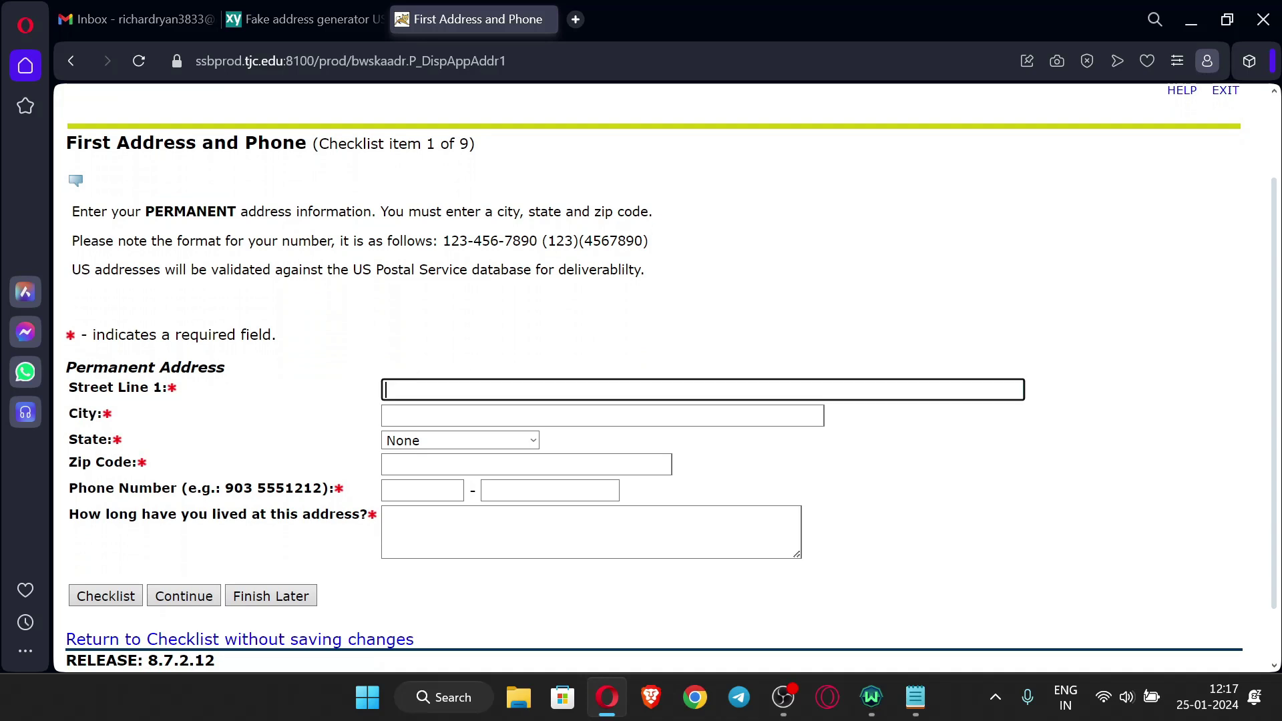
Copy the Street through Phone Number rows from the Fakexy address page into the TJC Notepad file, below the Login ID
click(320, 11)
scroll(678, 278, up, 2)
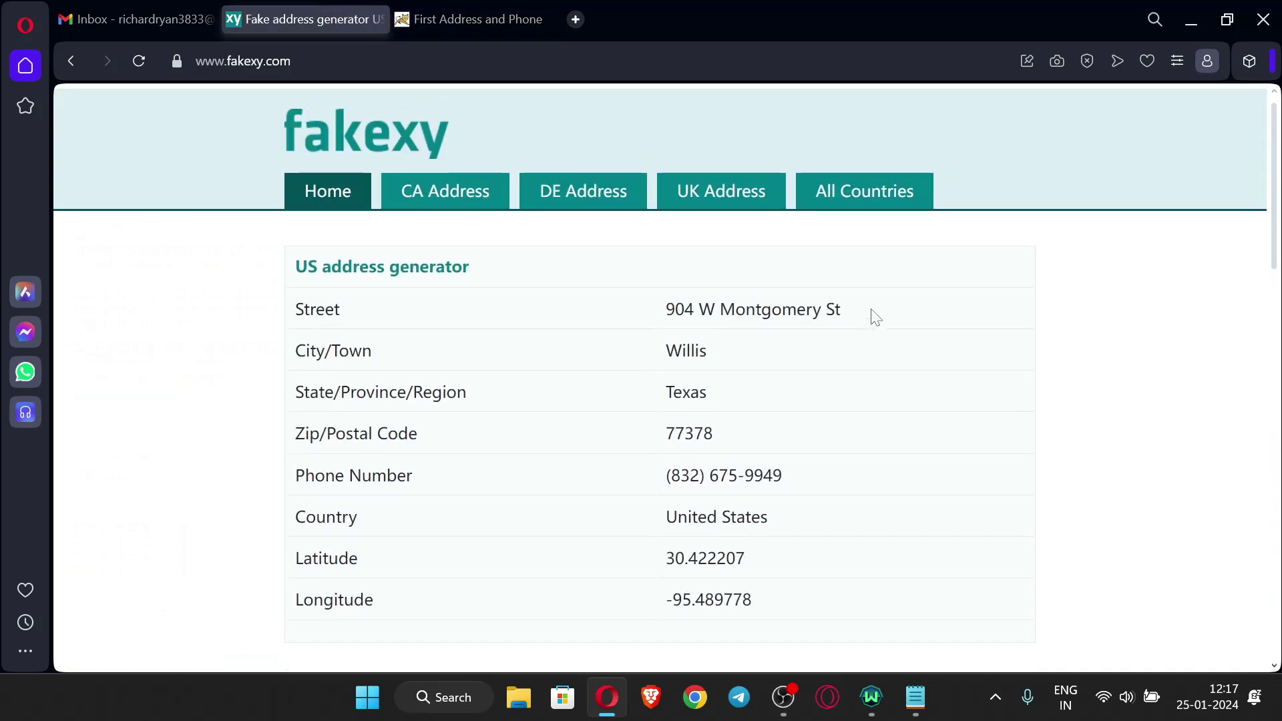
drag(850, 314, 652, 329)
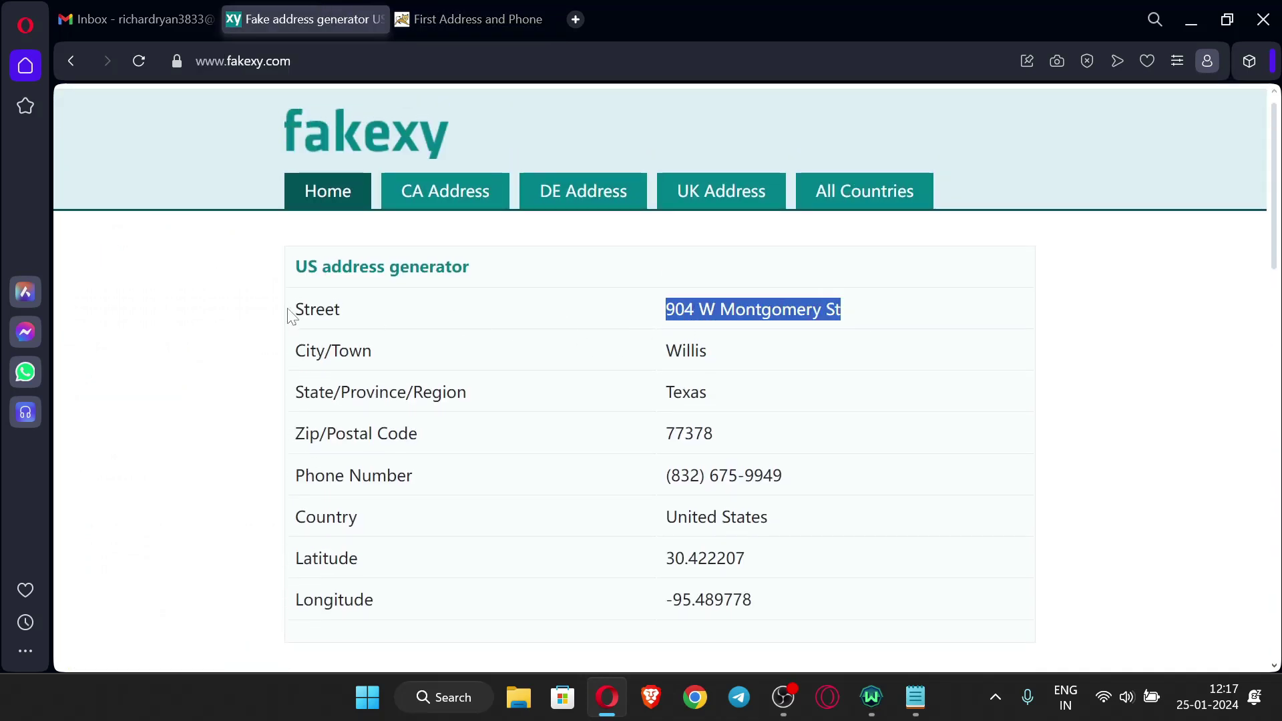
drag(292, 316, 827, 501)
key(ctrl+c)
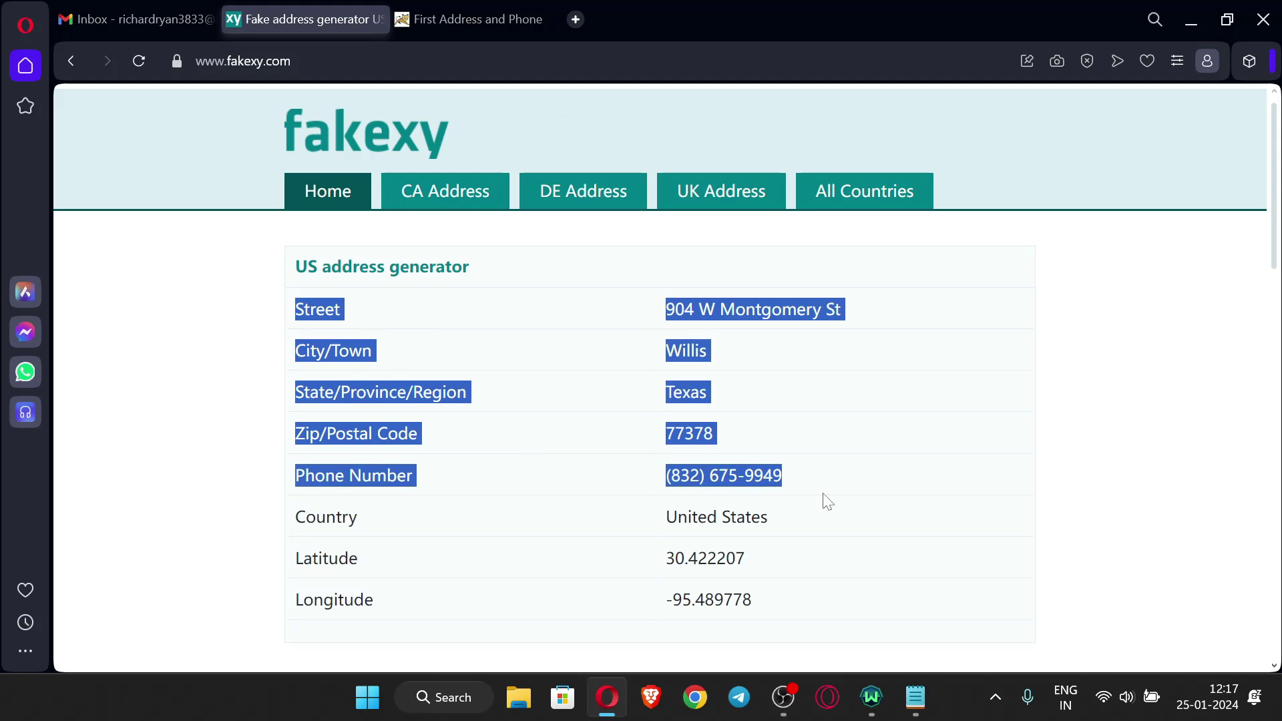
click(915, 697)
key(ctrl+End)
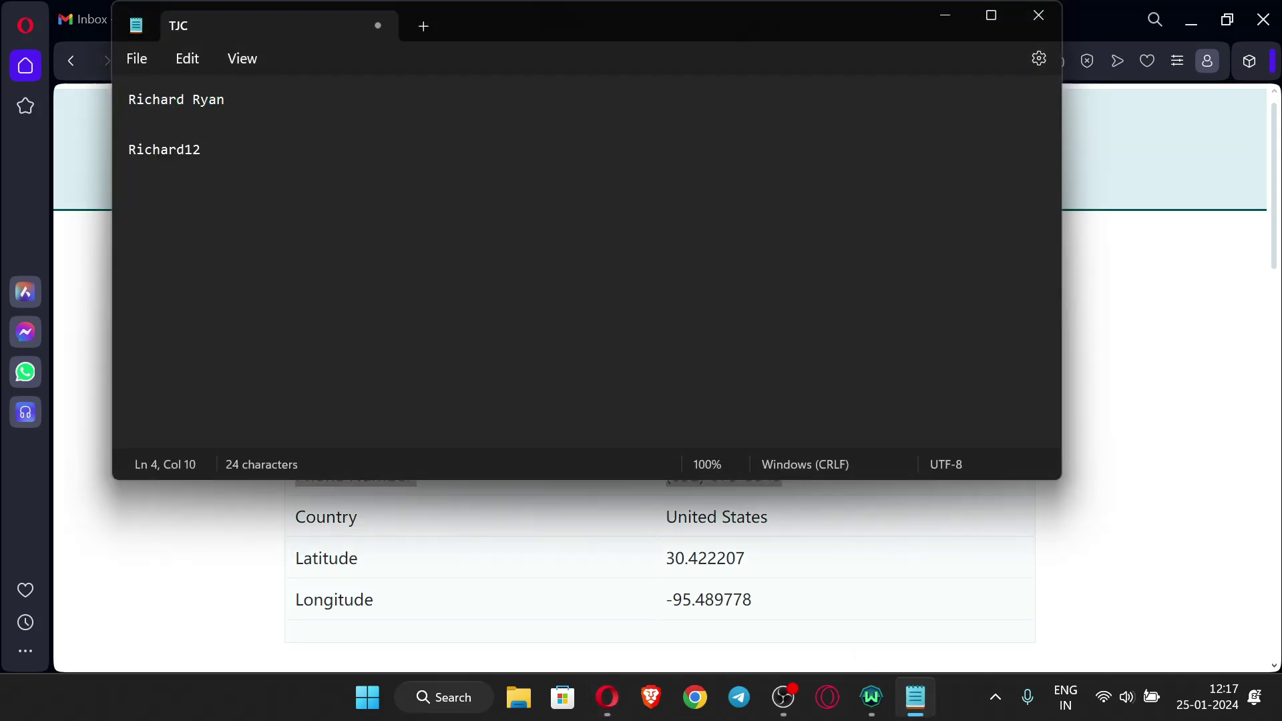
key(ctrl+v)
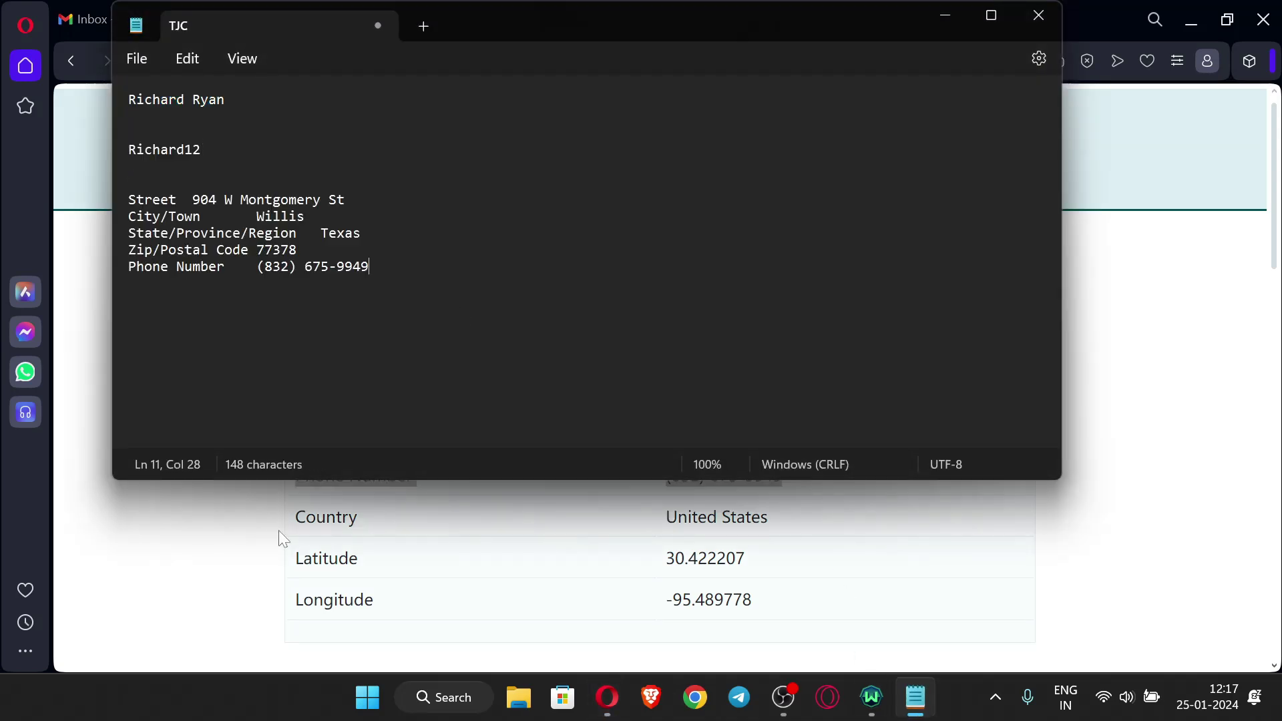
Copy the generated street address from the Fakexy page into the permanent address's Street Line 1 field
click(222, 578)
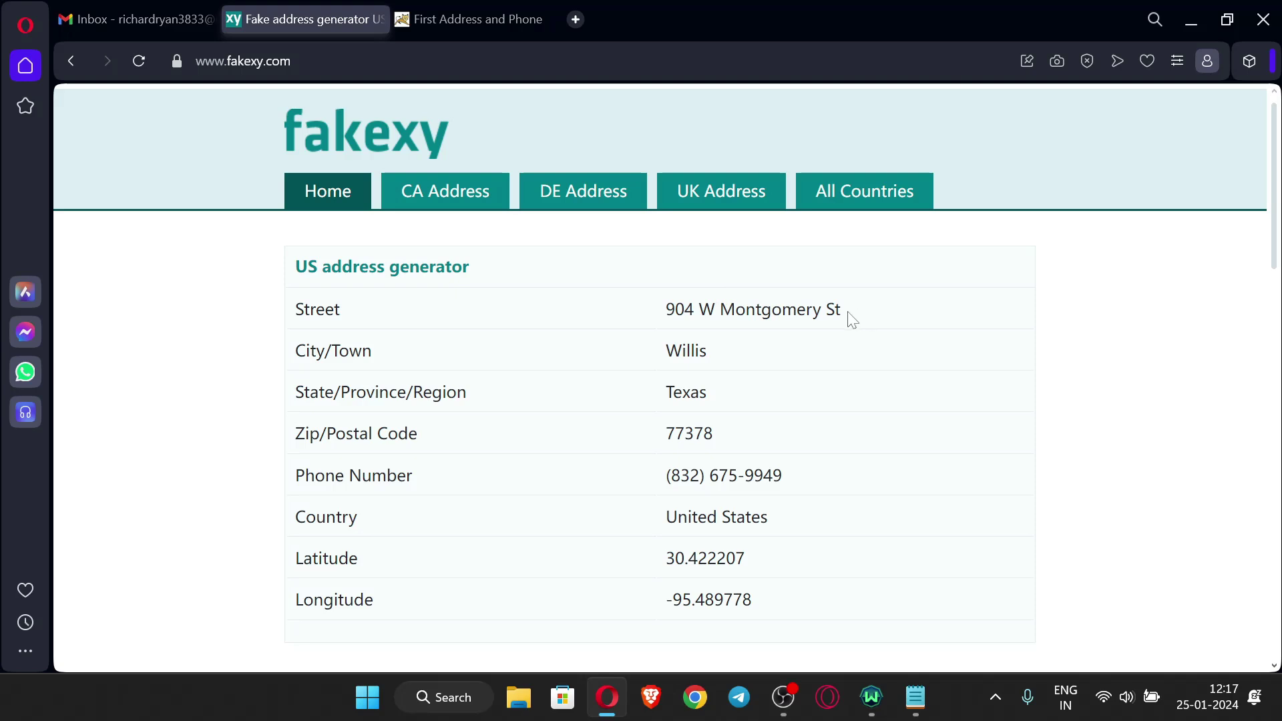
drag(853, 319, 665, 311)
key(ctrl+c)
click(478, 19)
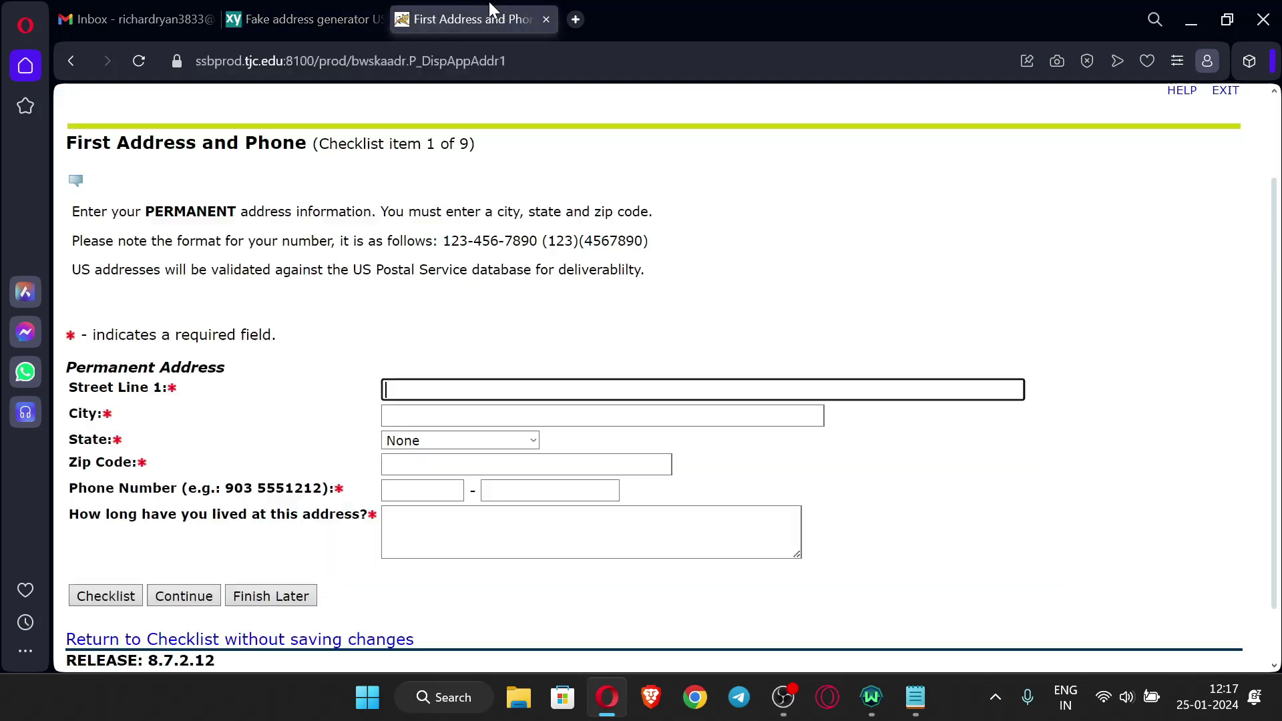
key(ctrl+v)
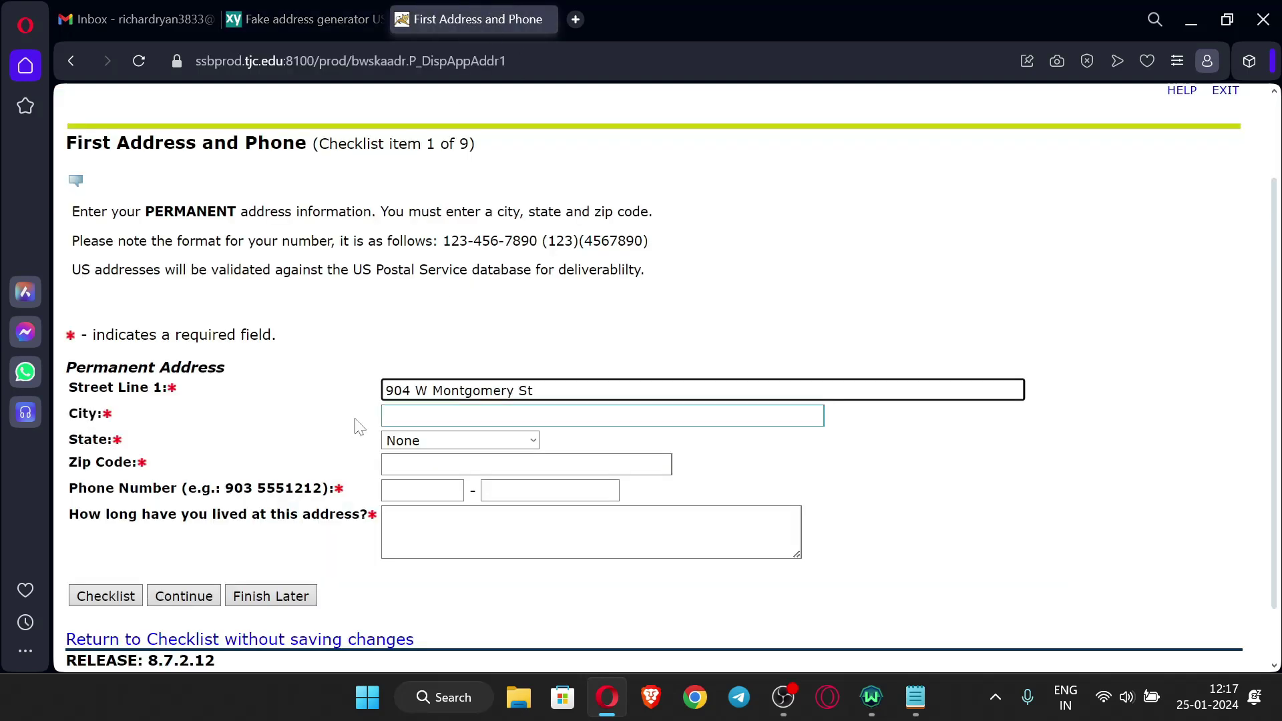
key(Tab)
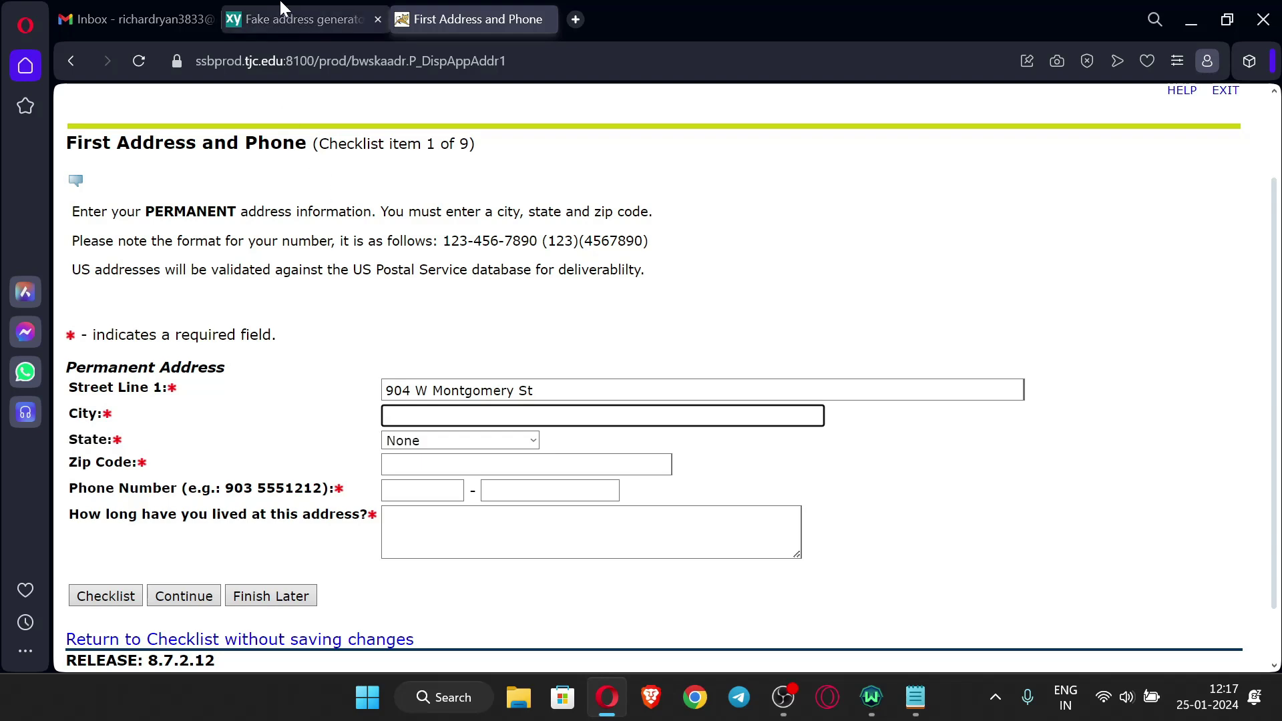
Copy the generated city from the Fakexy page into the permanent address's City field
click(300, 19)
double_click(686, 350)
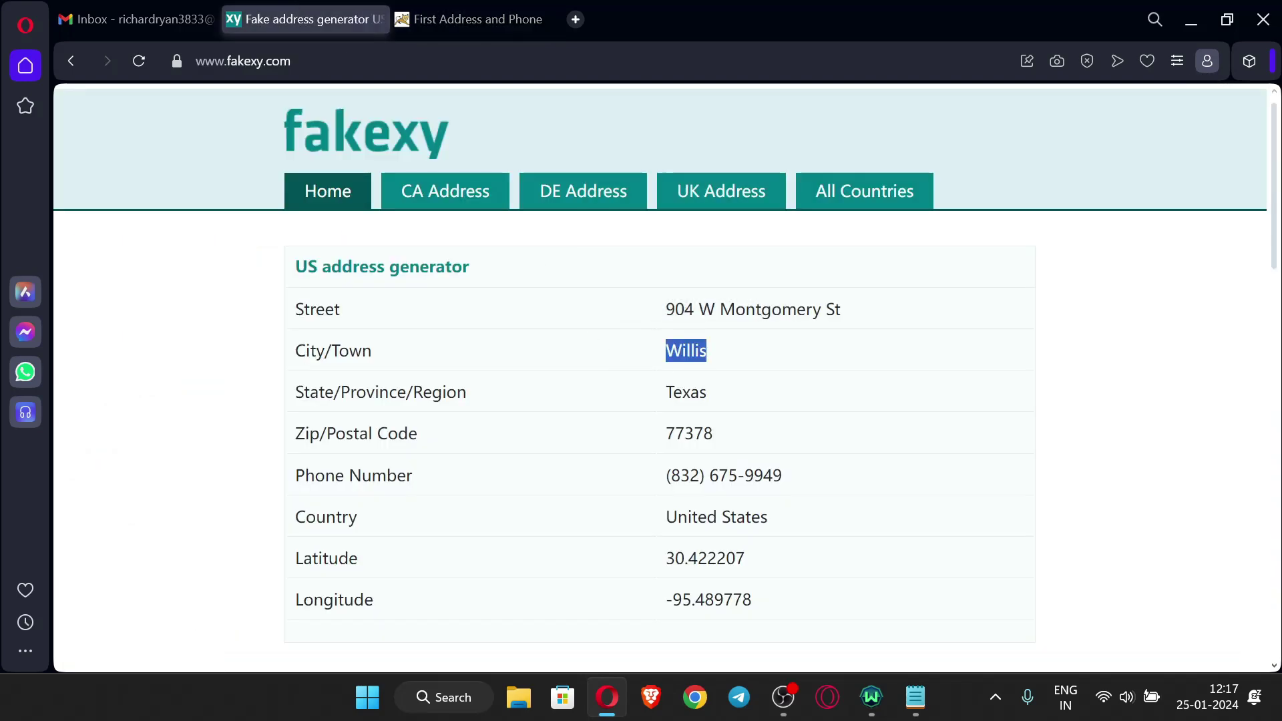
key(ctrl+c)
click(477, 19)
key(ctrl+v)
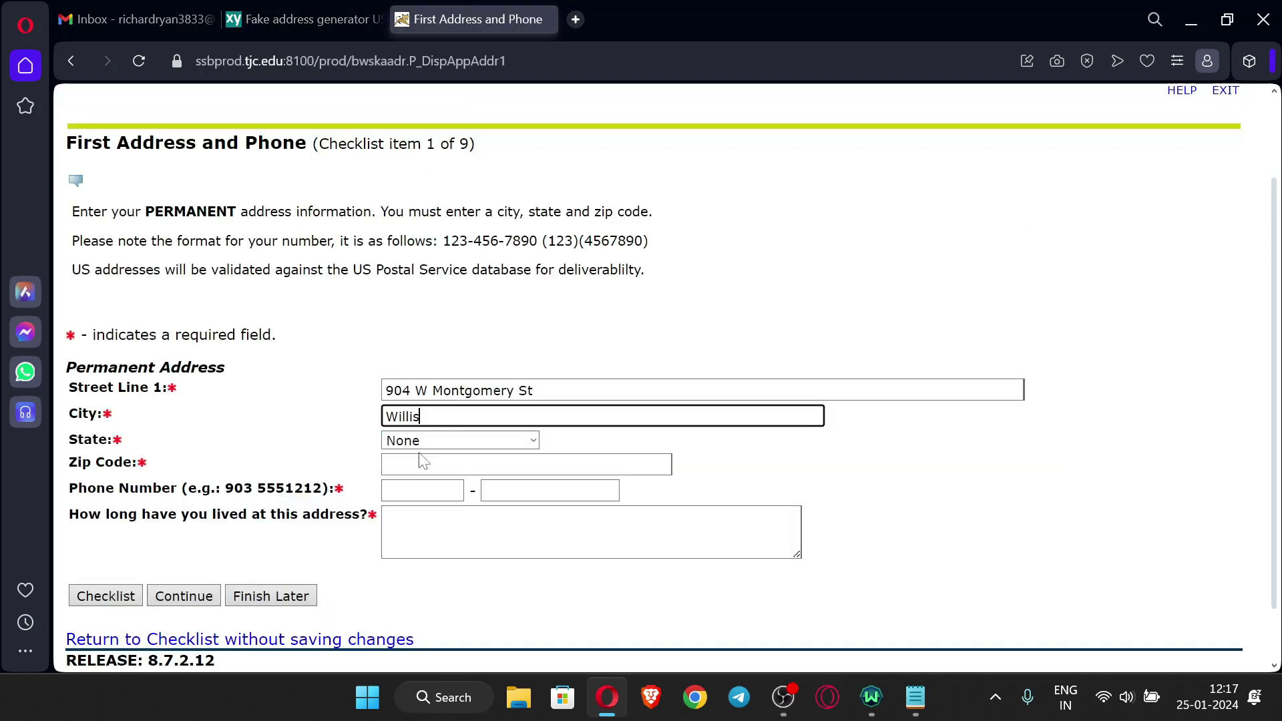
Check the generated state on the Fakexy page and set the permanent address's State to Texas
click(440, 441)
click(334, 7)
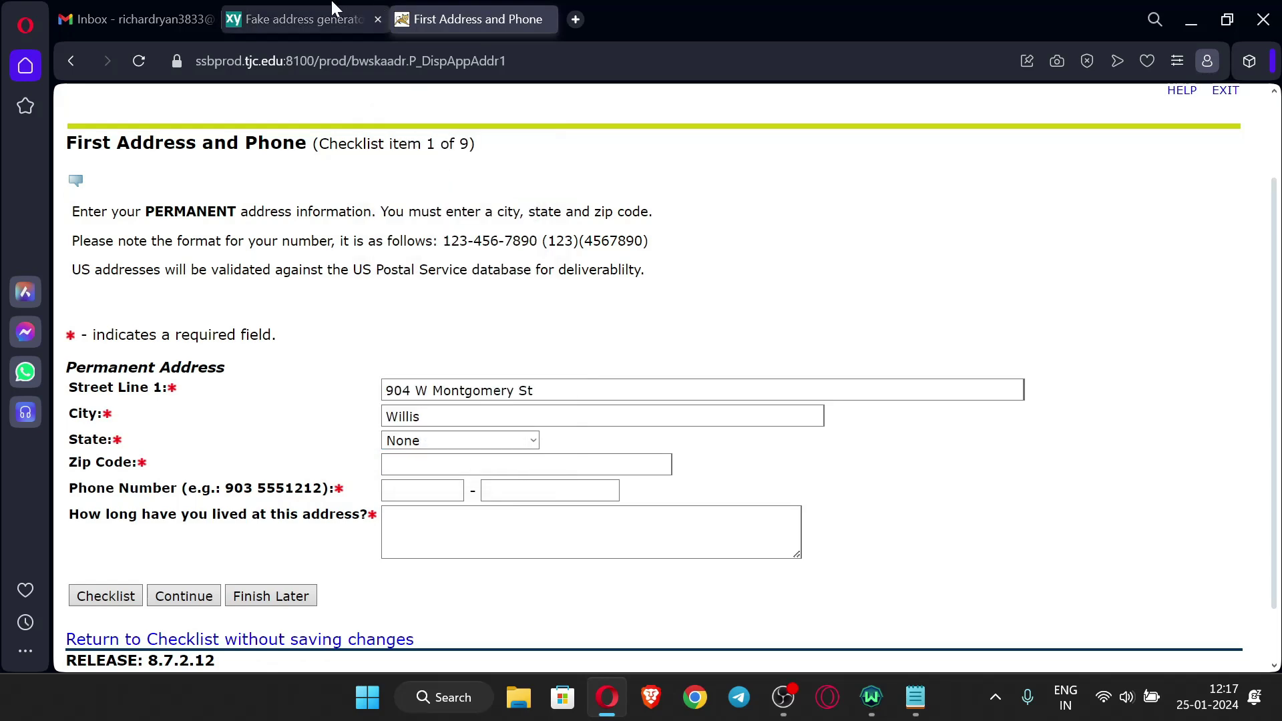
click(334, 7)
click(474, 19)
click(439, 438)
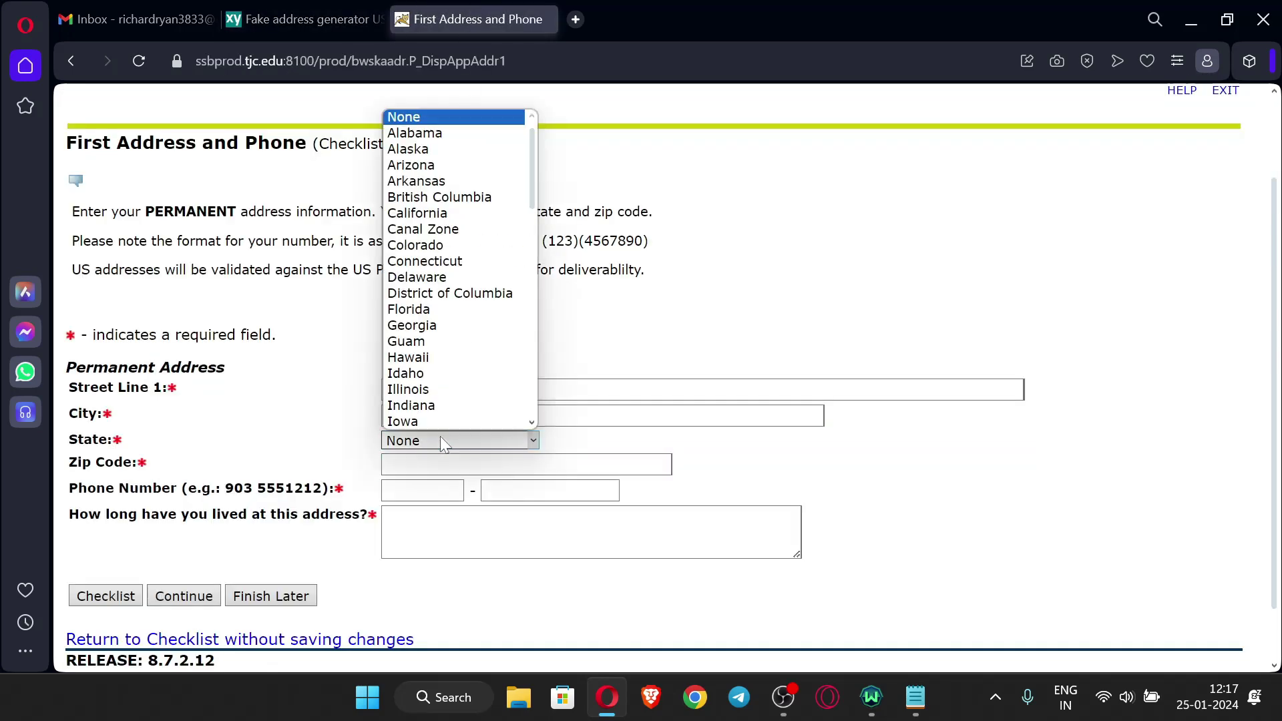
scroll(434, 254, down, 10)
click(314, 14)
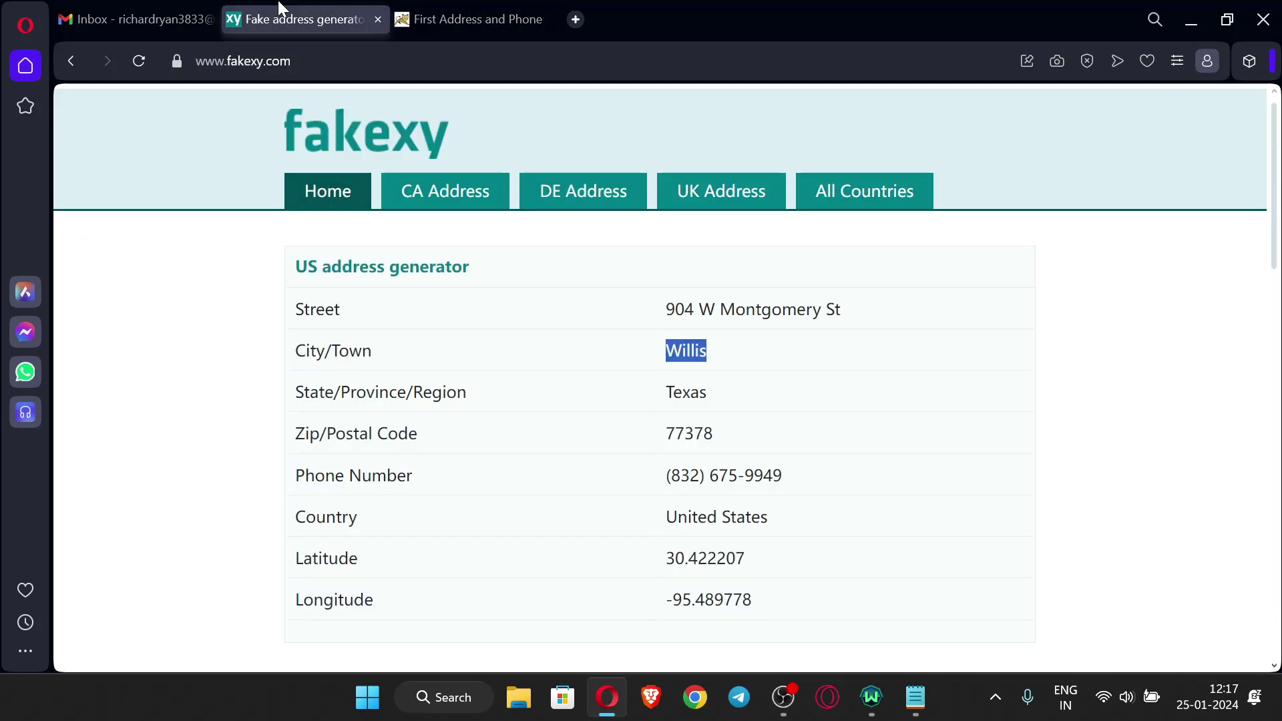
click(489, 14)
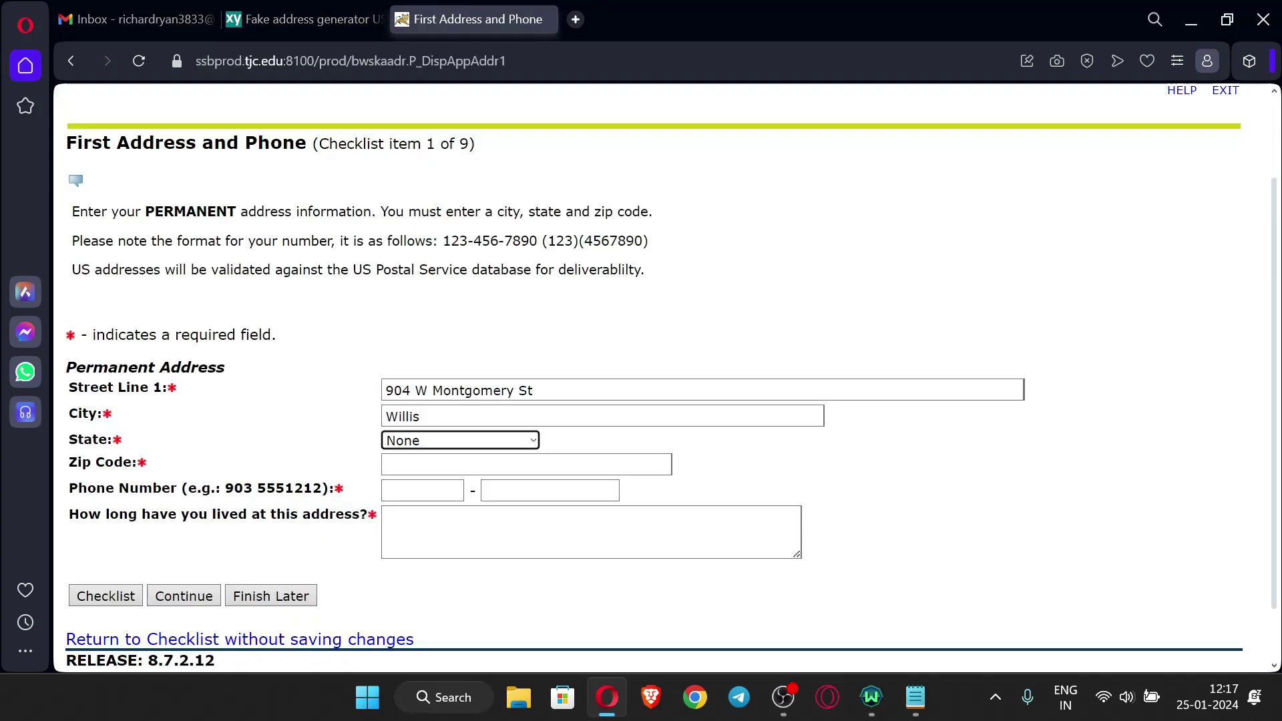
click(443, 438)
scroll(433, 332, down, 10)
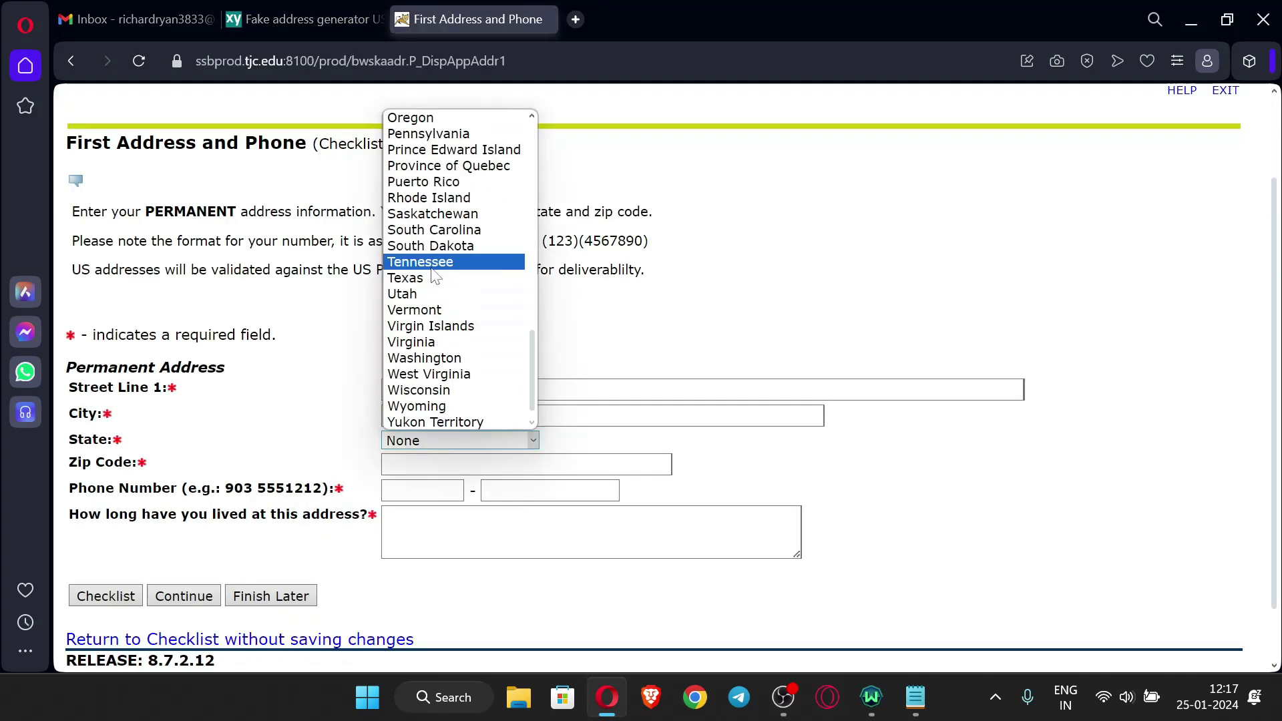
click(407, 278)
Copy the generated postal code from the Fakexy page into the permanent address's Zip Code field
scroll(467, 400, down, 1)
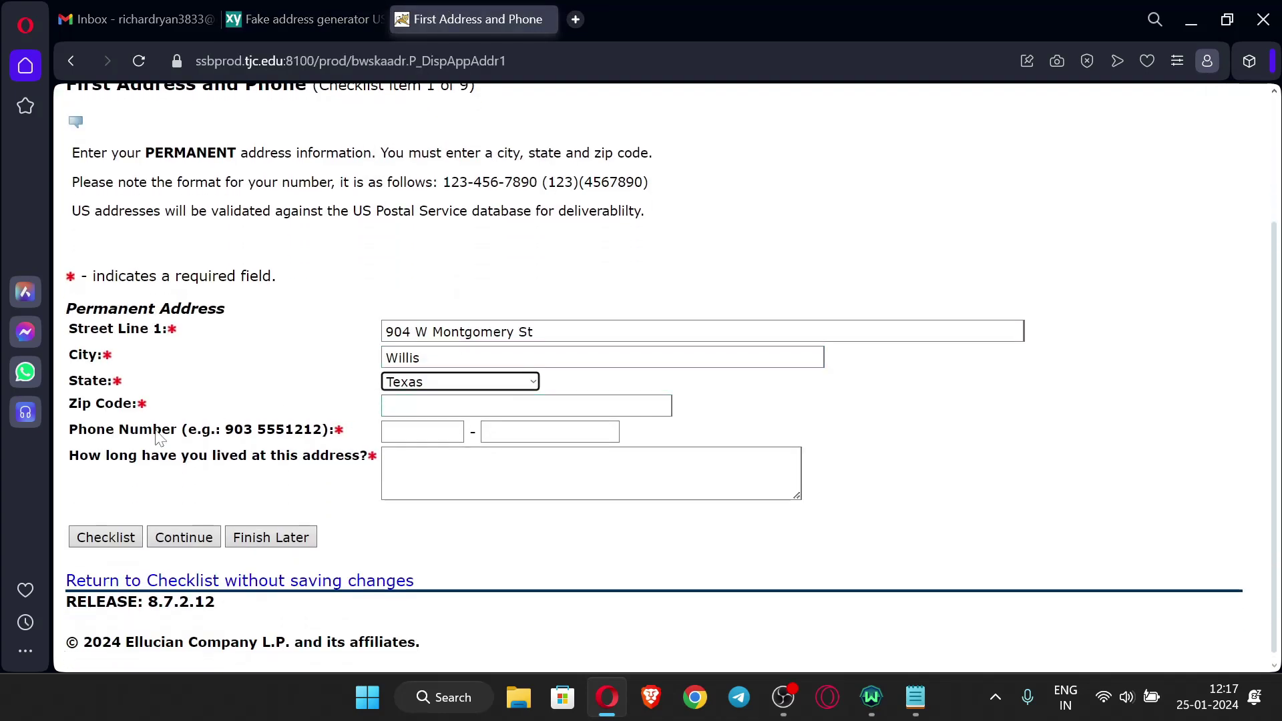
key(Tab)
click(300, 18)
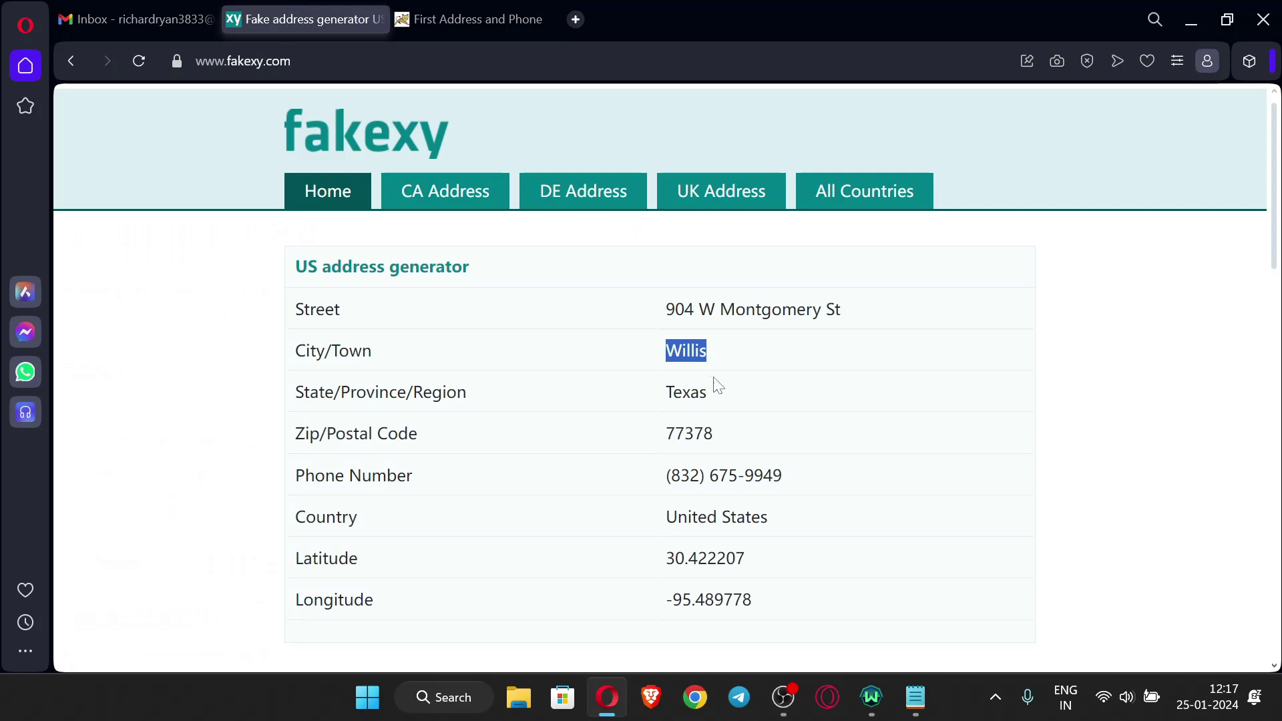
double_click(688, 433)
key(ctrl+c)
key(ctrl+Tab)
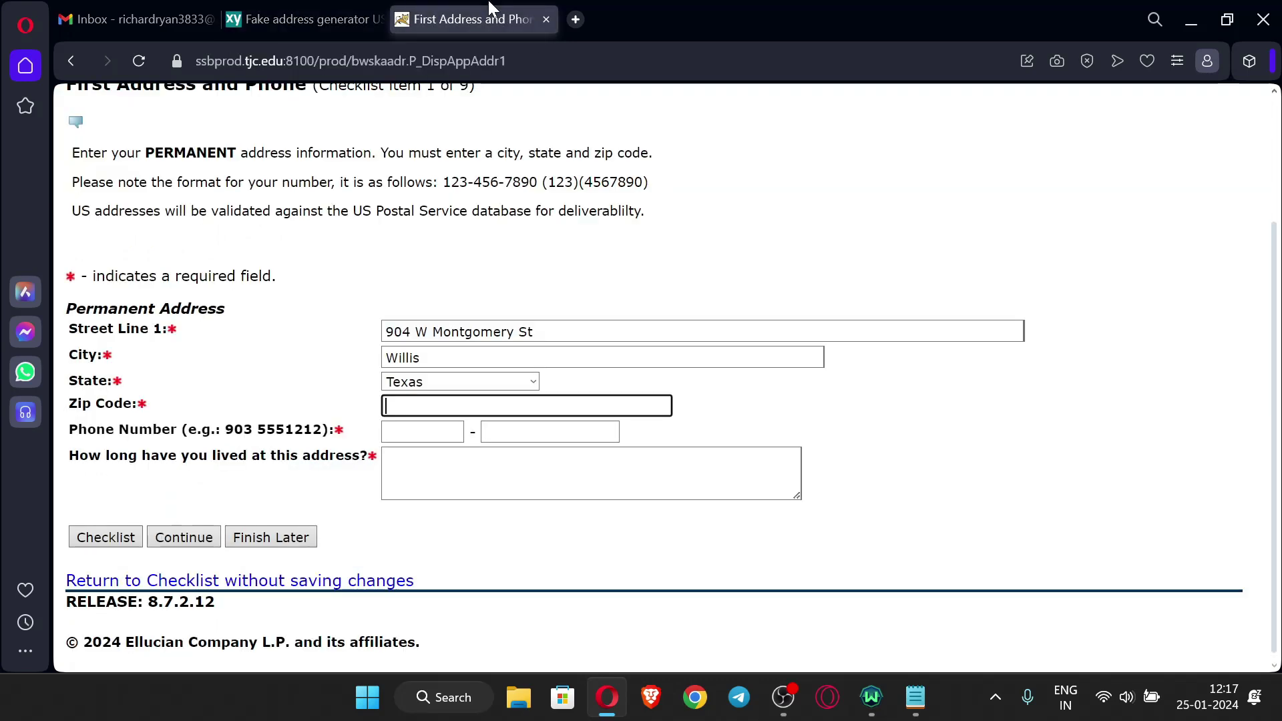
key(ctrl+v)
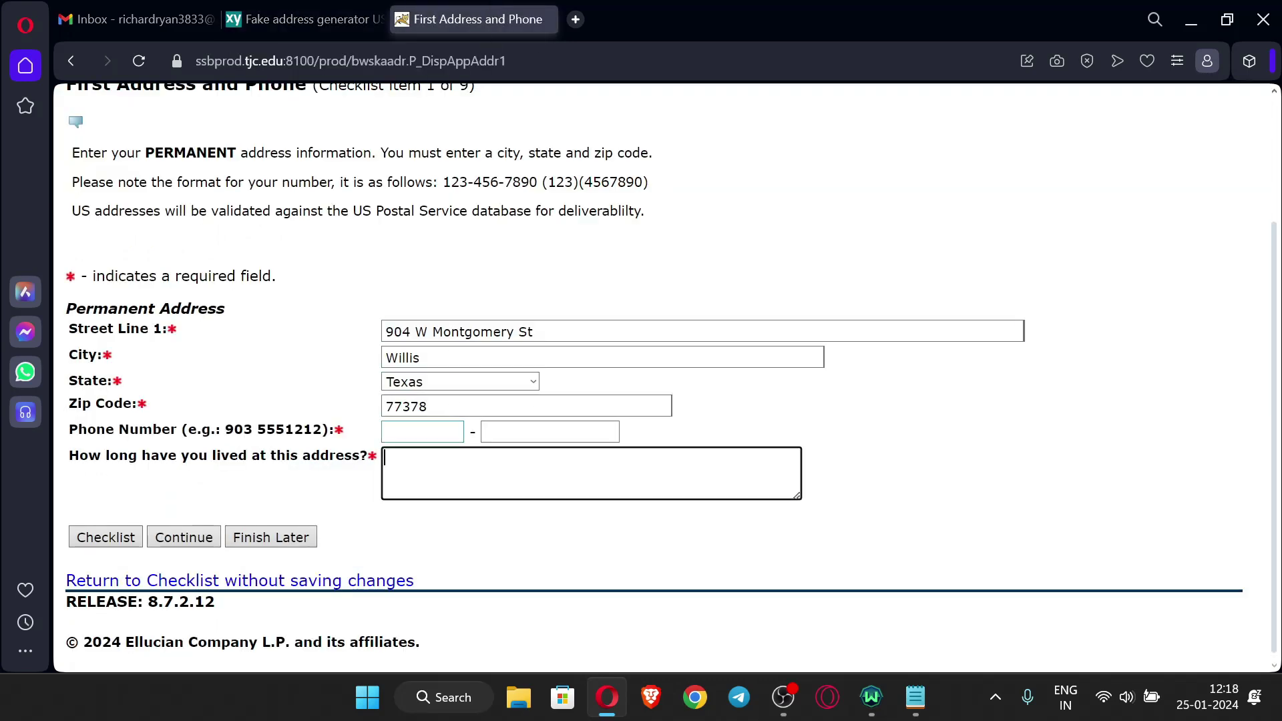
Copy the area code of the generated phone number from the Fakexy page into the permanent address's first Phone Number field
key(Tab)
click(301, 14)
click(471, 19)
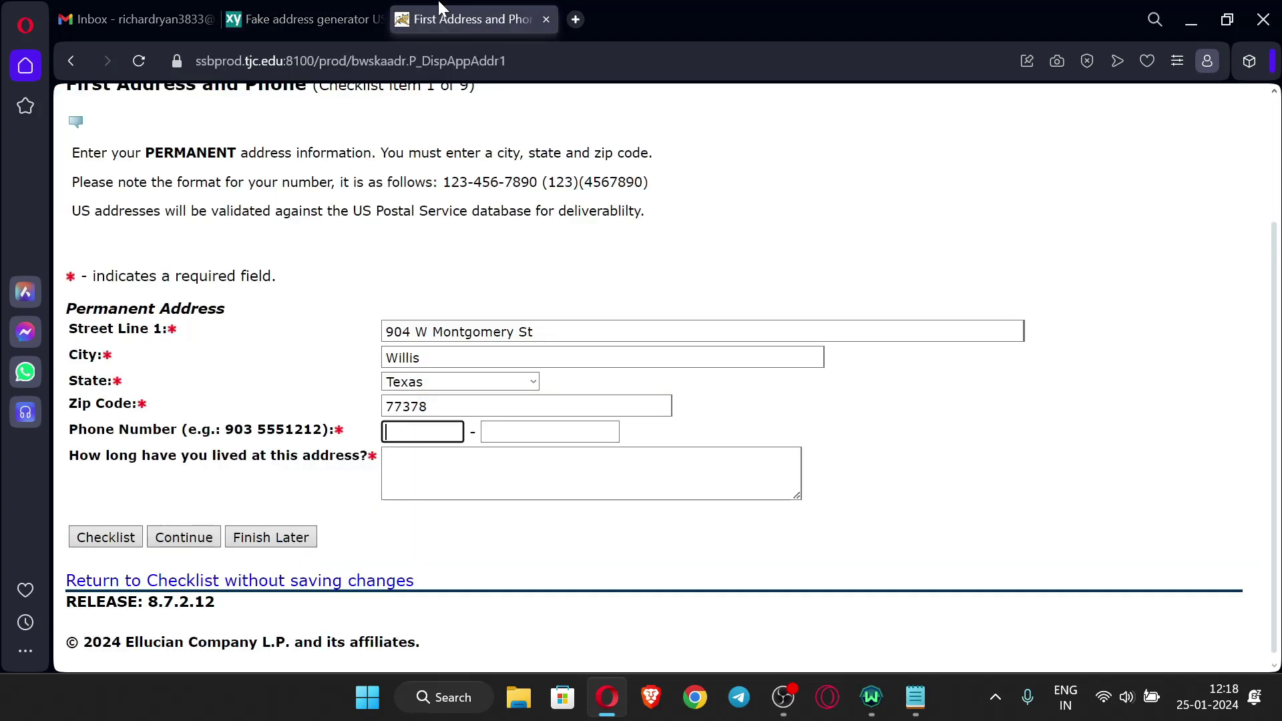
click(338, 10)
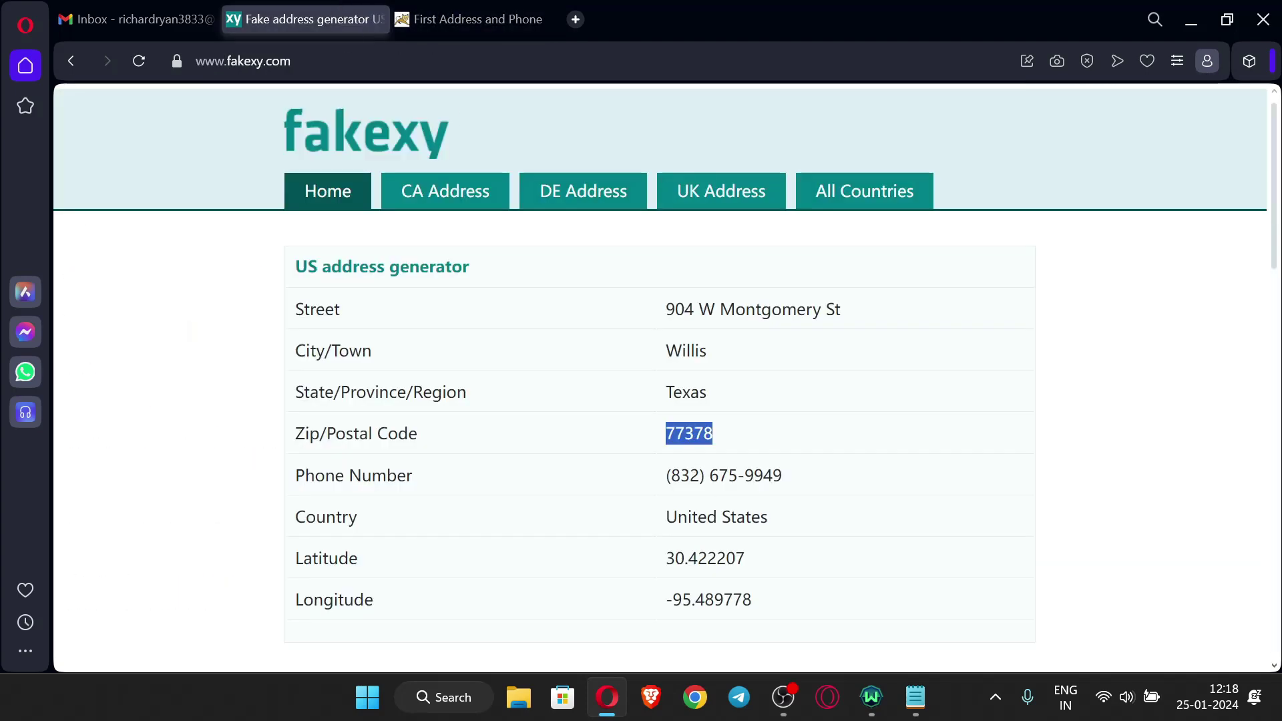
double_click(685, 476)
key(ctrl+c)
click(467, 19)
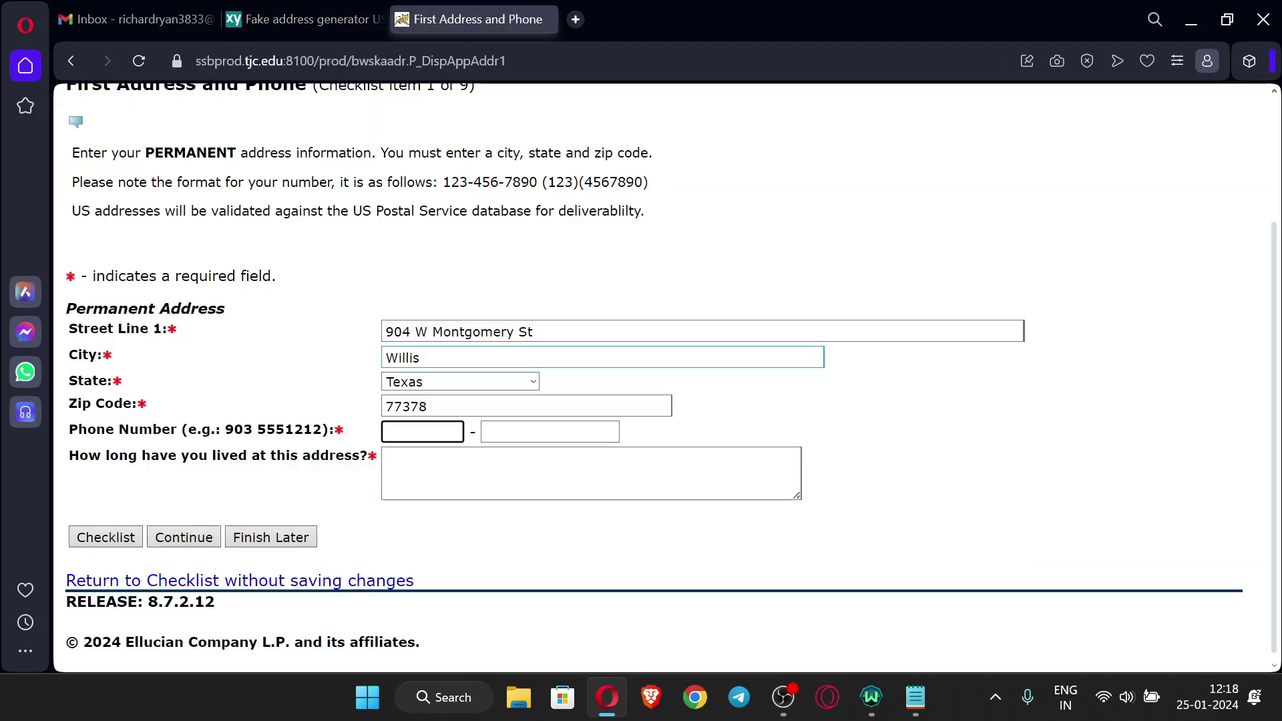
key(ctrl+v)
key(shift+Tab)
key(Tab)
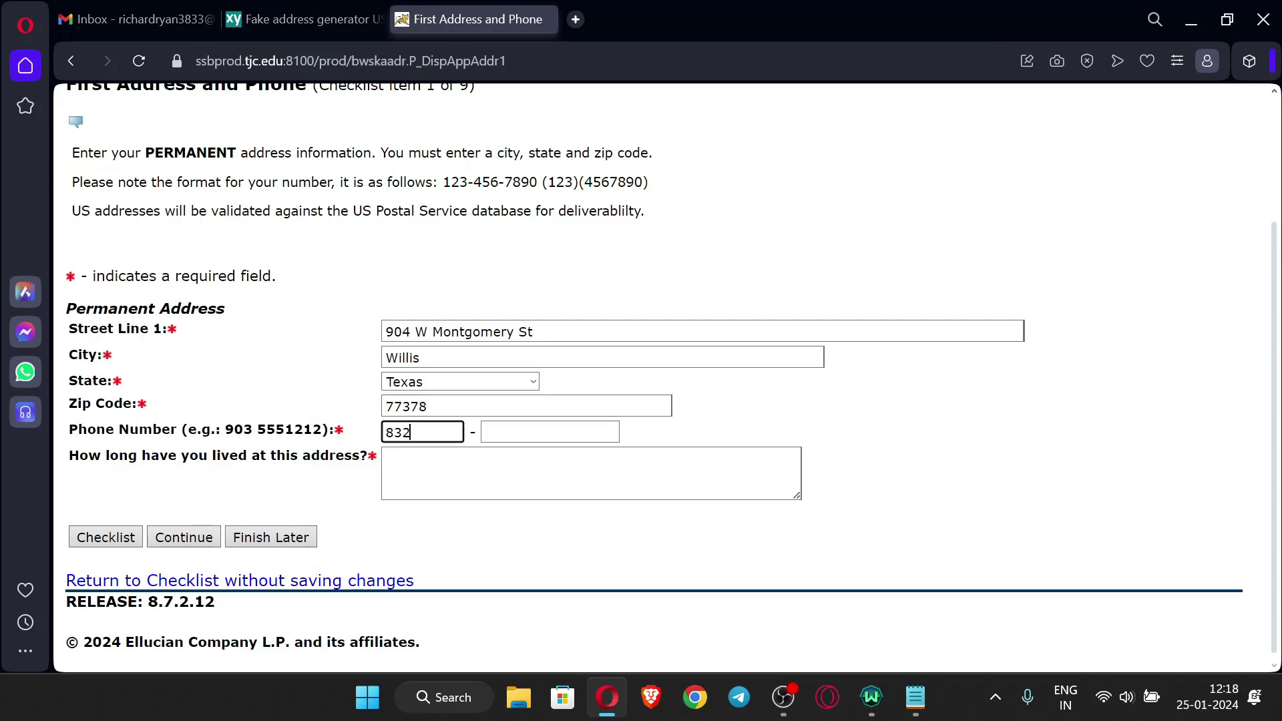
Copy the rest of the generated phone number from Fakexy into the permanent address's second Phone Number field and remove its hyphen
key(Tab)
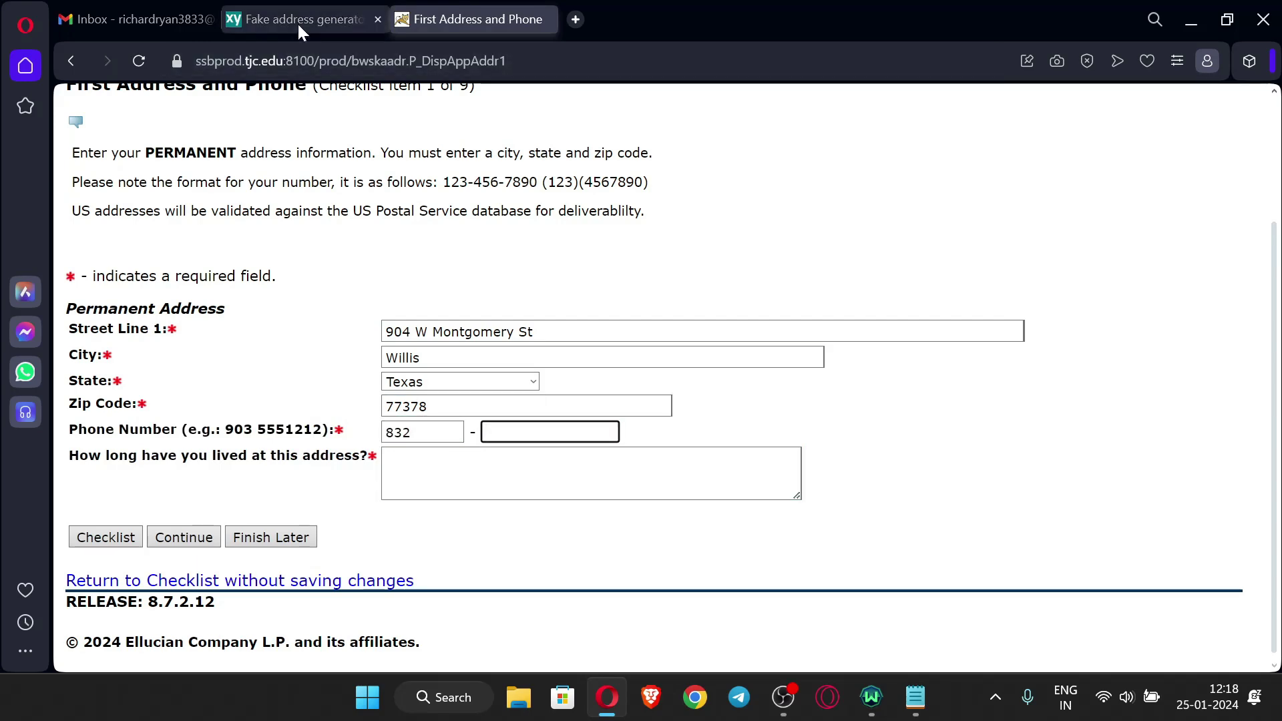
click(298, 20)
drag(783, 476, 709, 475)
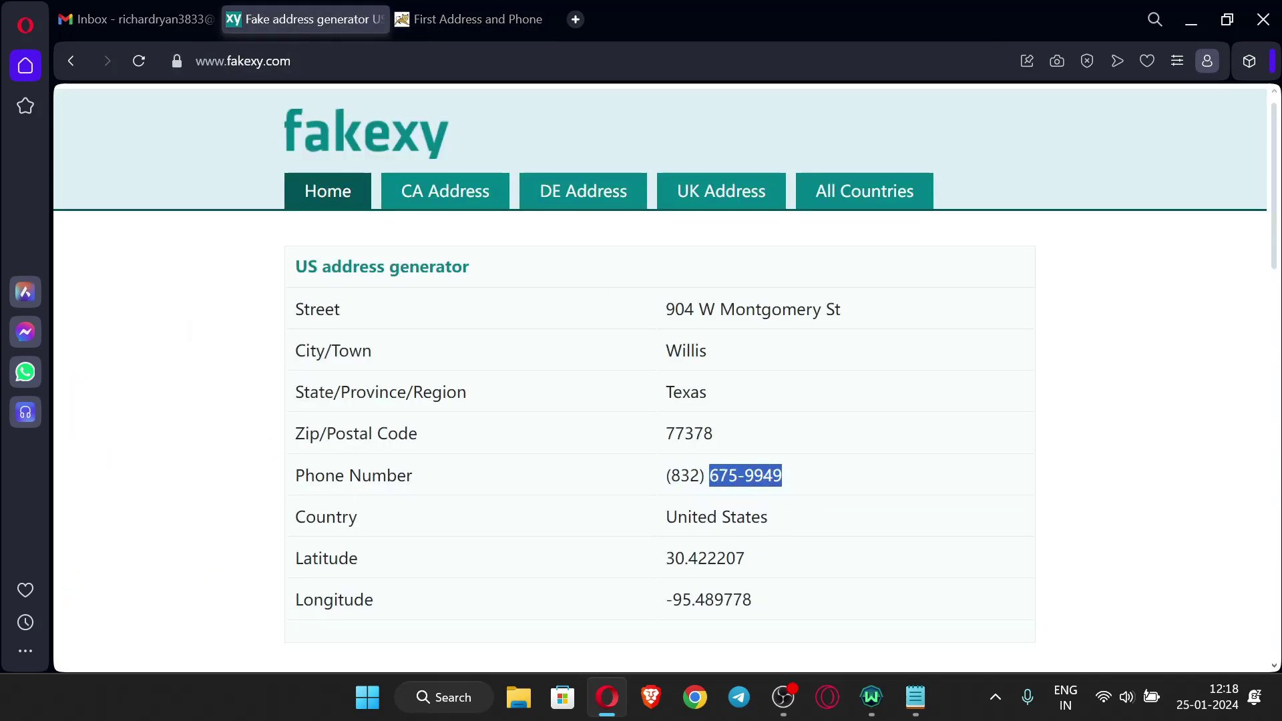
key(ctrl+c)
key(ctrl+Tab)
key(ctrl+v)
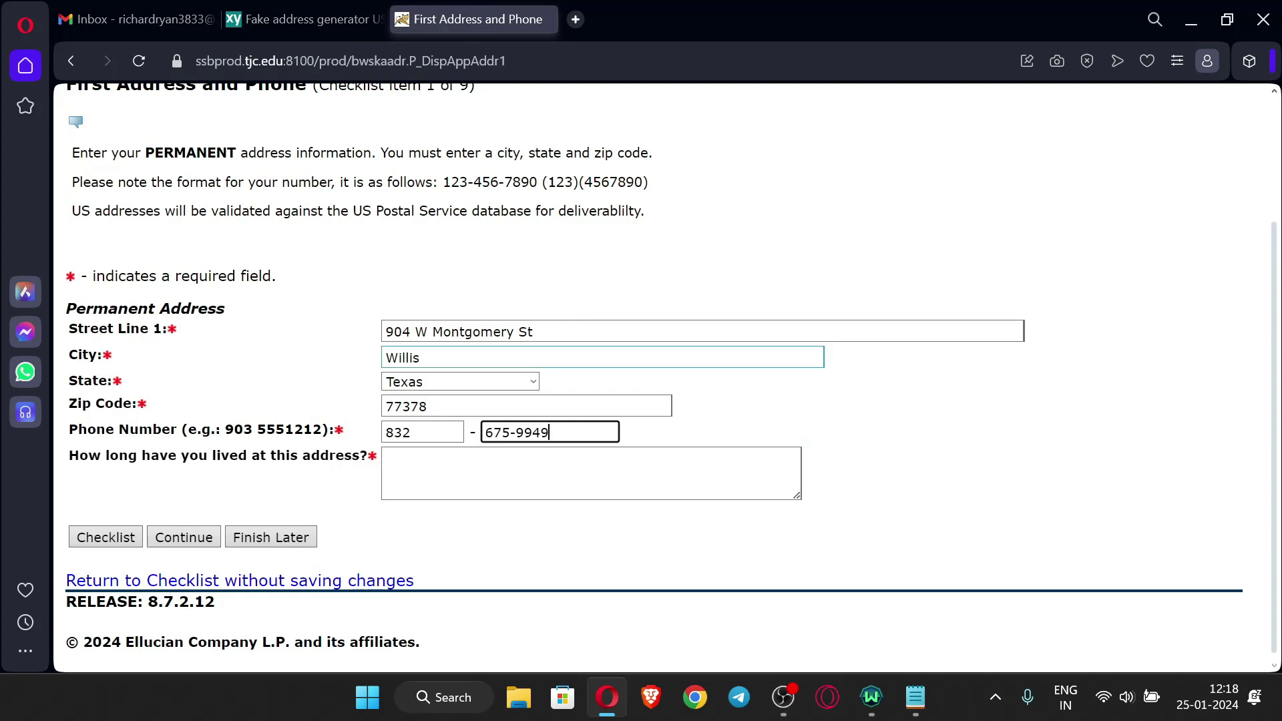
click(514, 433)
key(BackSpace)
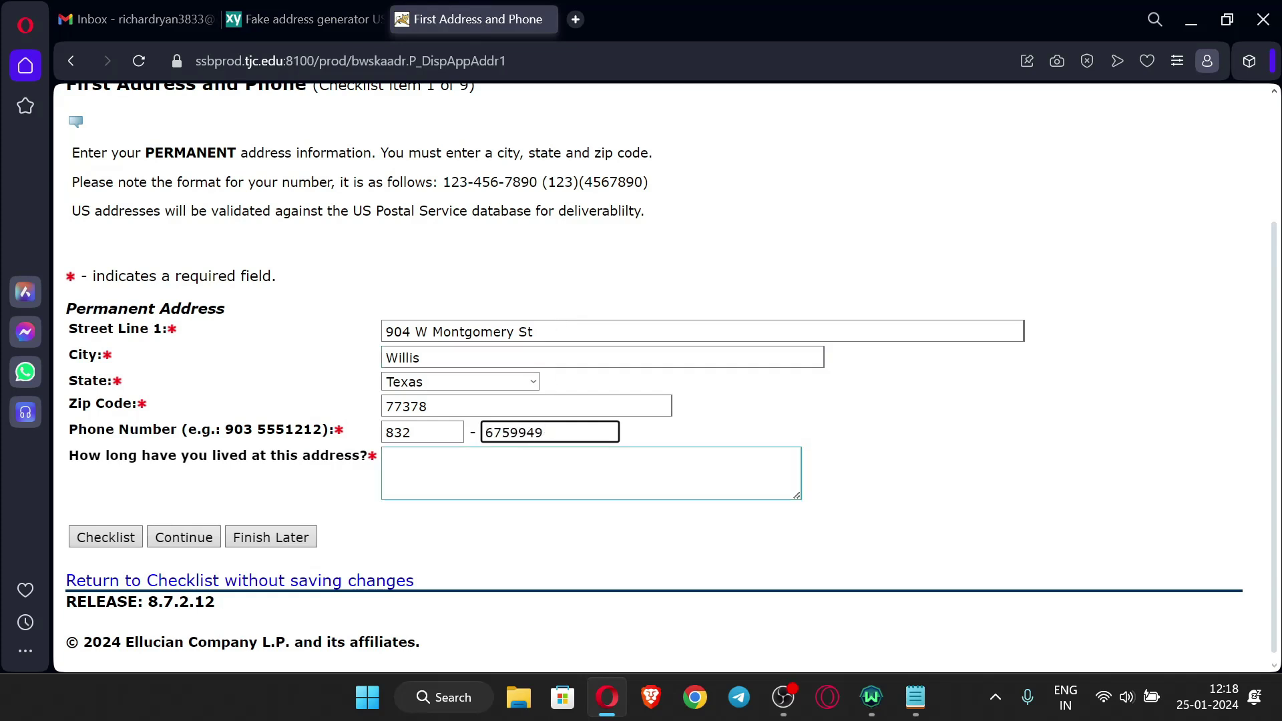
Answer how long the applicant has lived at the permanent address and continue to the Second Address and Phone page
key(Tab)
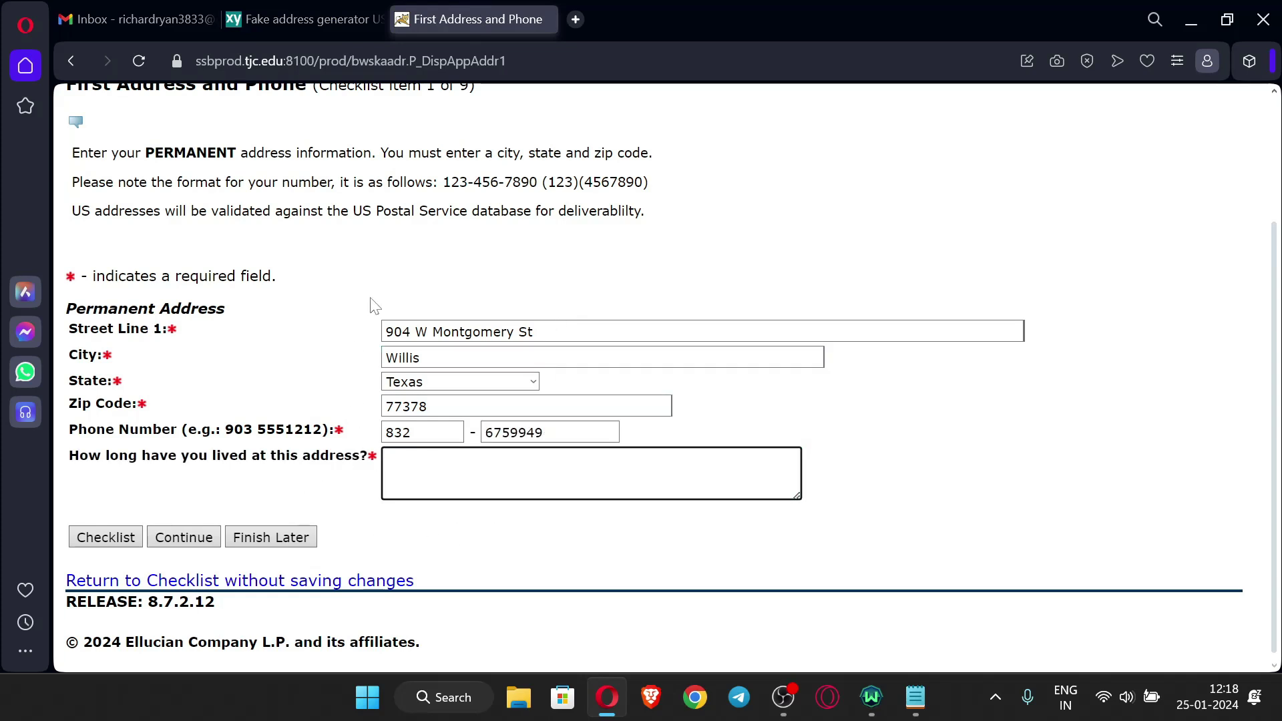
drag(67, 467, 300, 474)
click(334, 475)
click(187, 537)
click(387, 252)
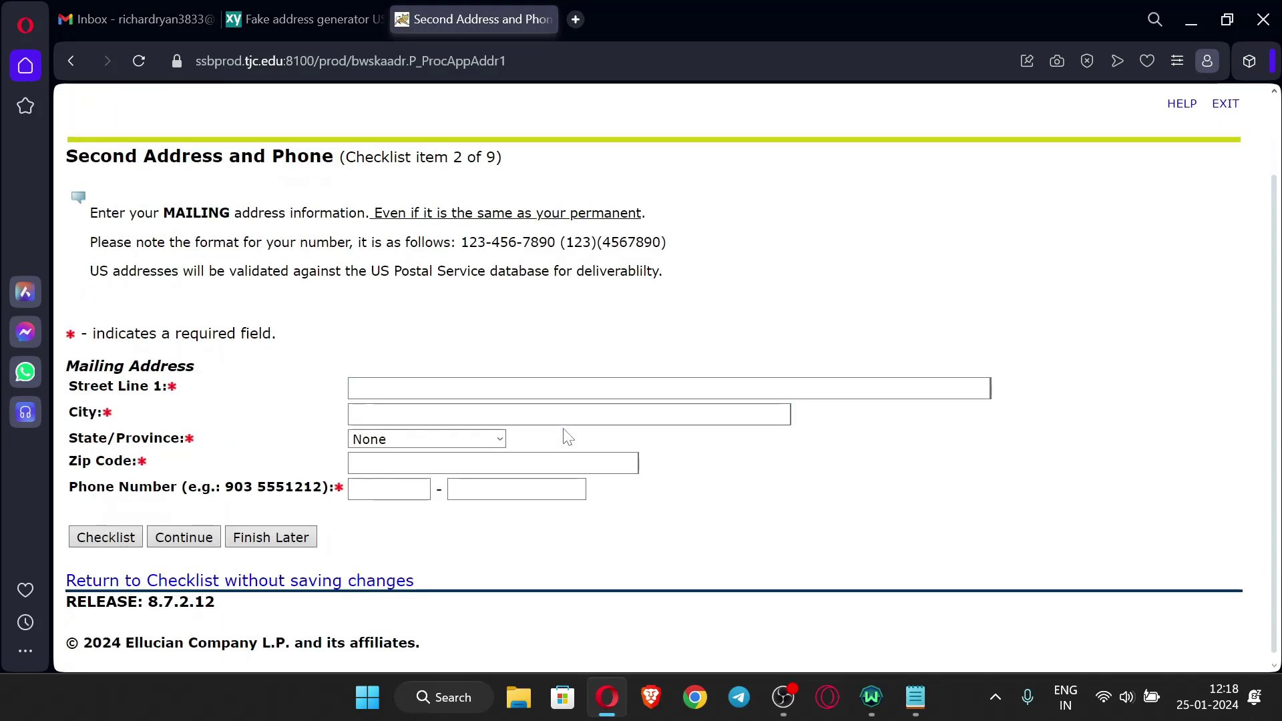
Fill the mailing address's Street Line 1 and City with the saved suggestions and set State/Province to Texas
scroll(315, 431, up, 1)
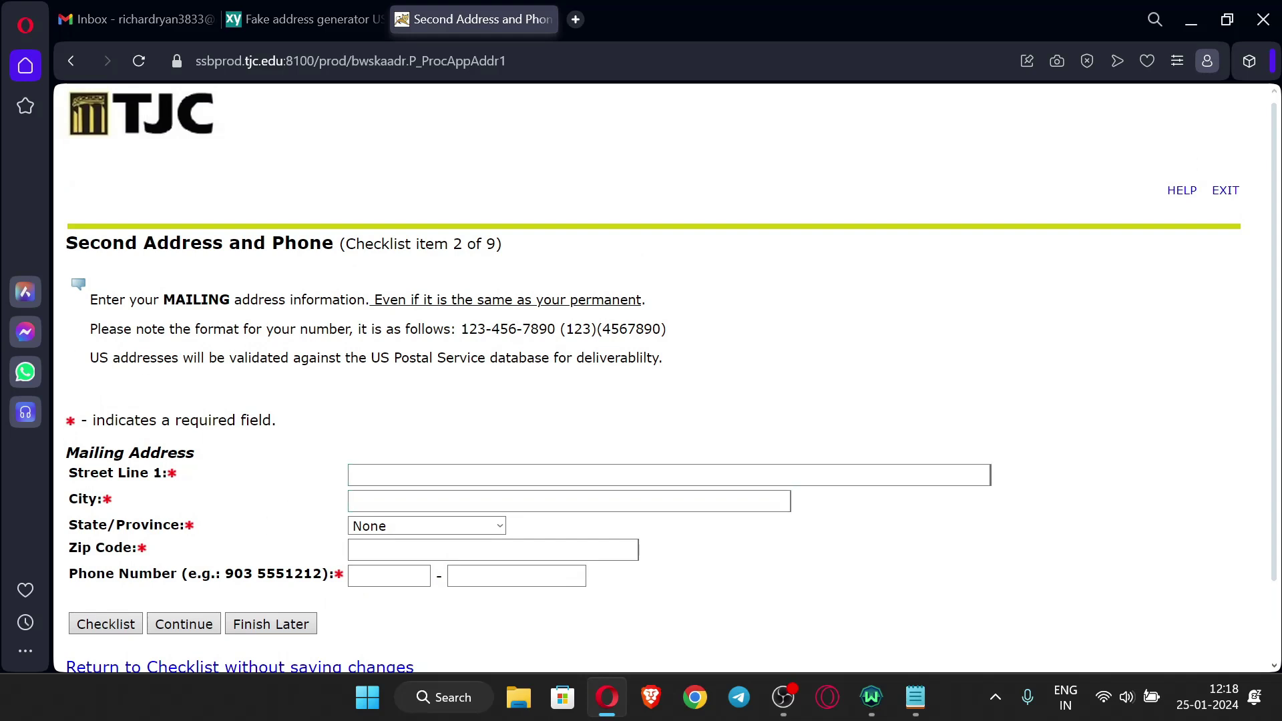
scroll(467, 433, down, 1)
click(468, 388)
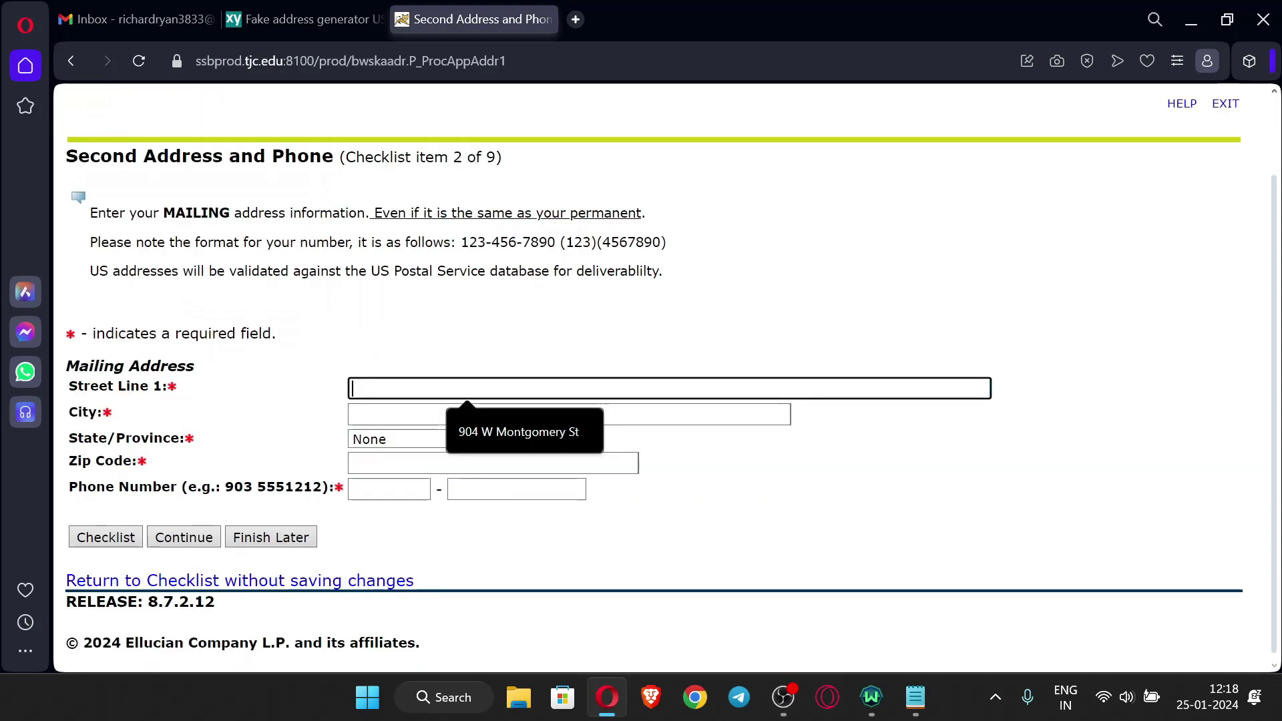
click(526, 442)
key(Tab)
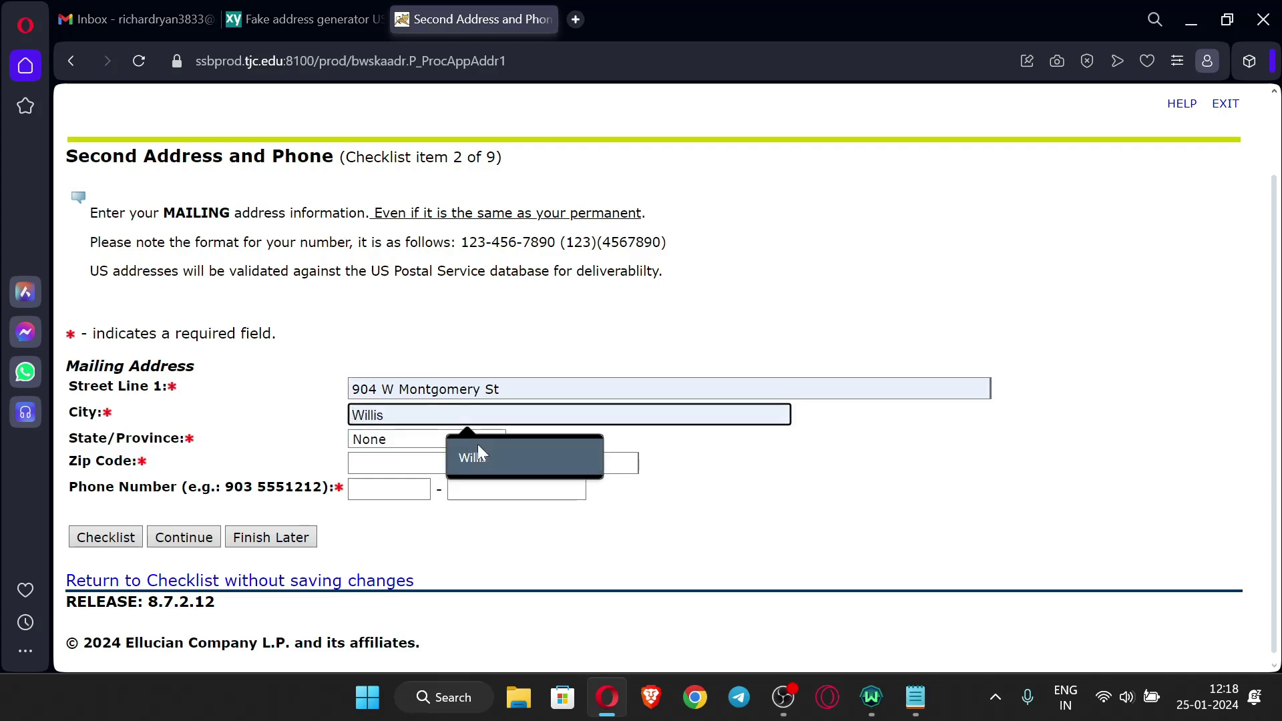
click(478, 452)
click(478, 442)
scroll(408, 310, down, 5)
click(374, 267)
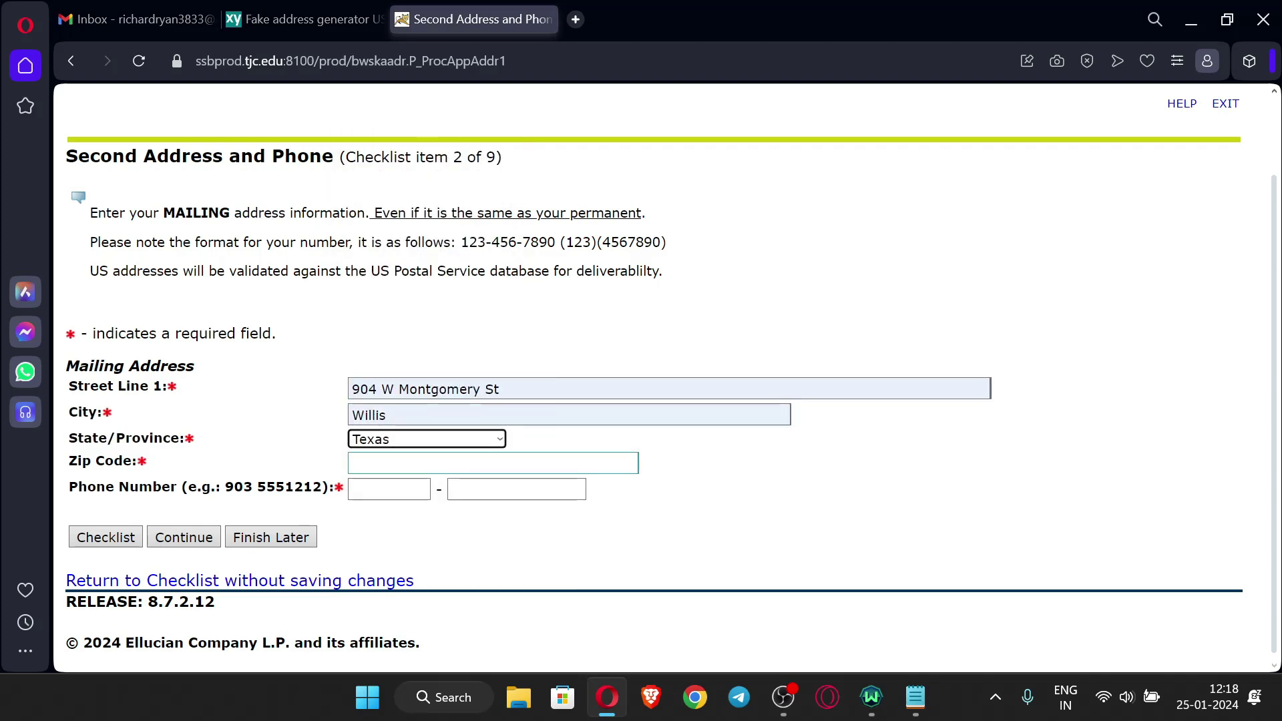
Fill the mailing address's Zip Code and Phone Number with the saved suggestions and continue to the Personal Information page
key(Tab)
click(480, 505)
key(Tab)
click(417, 531)
key(Tab)
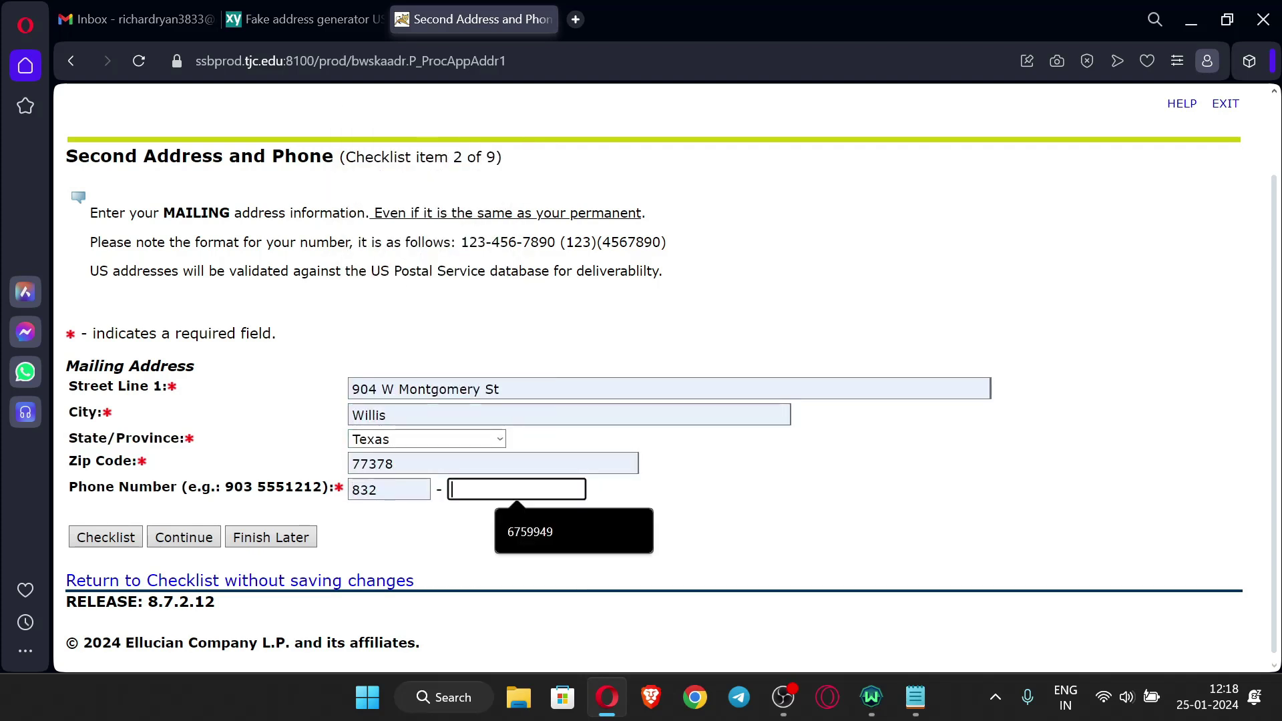
click(542, 534)
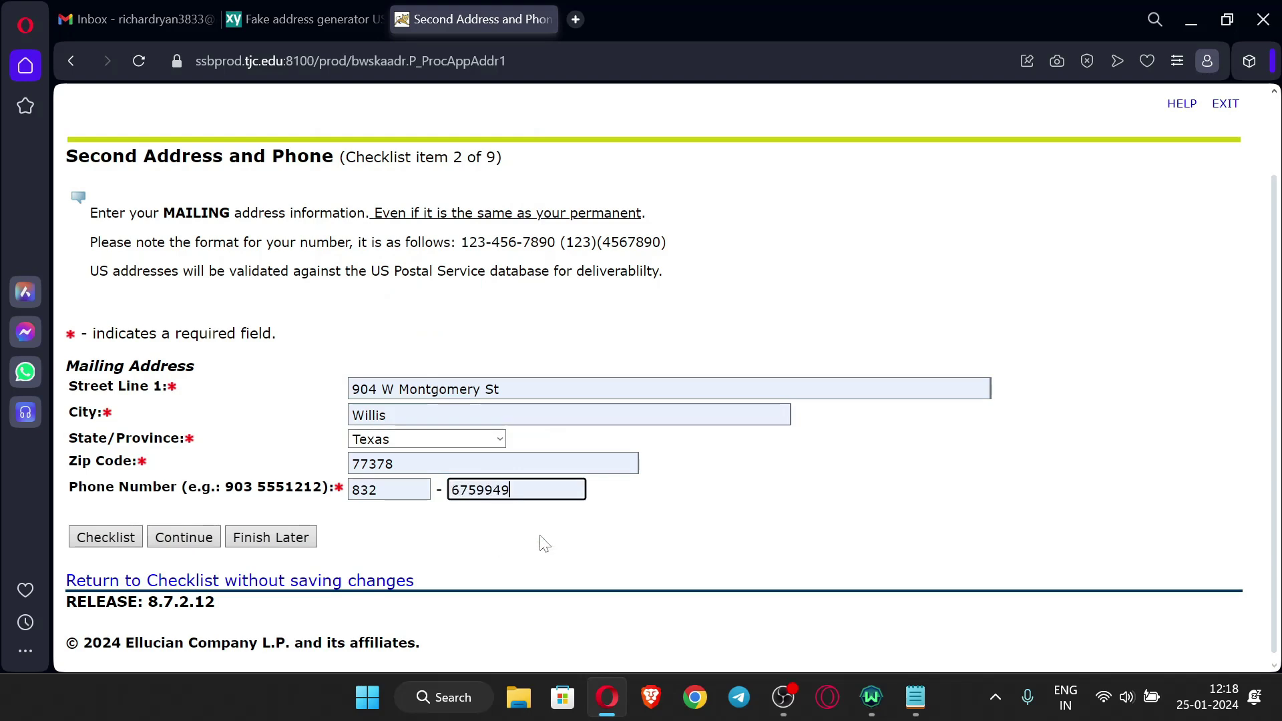
click(196, 542)
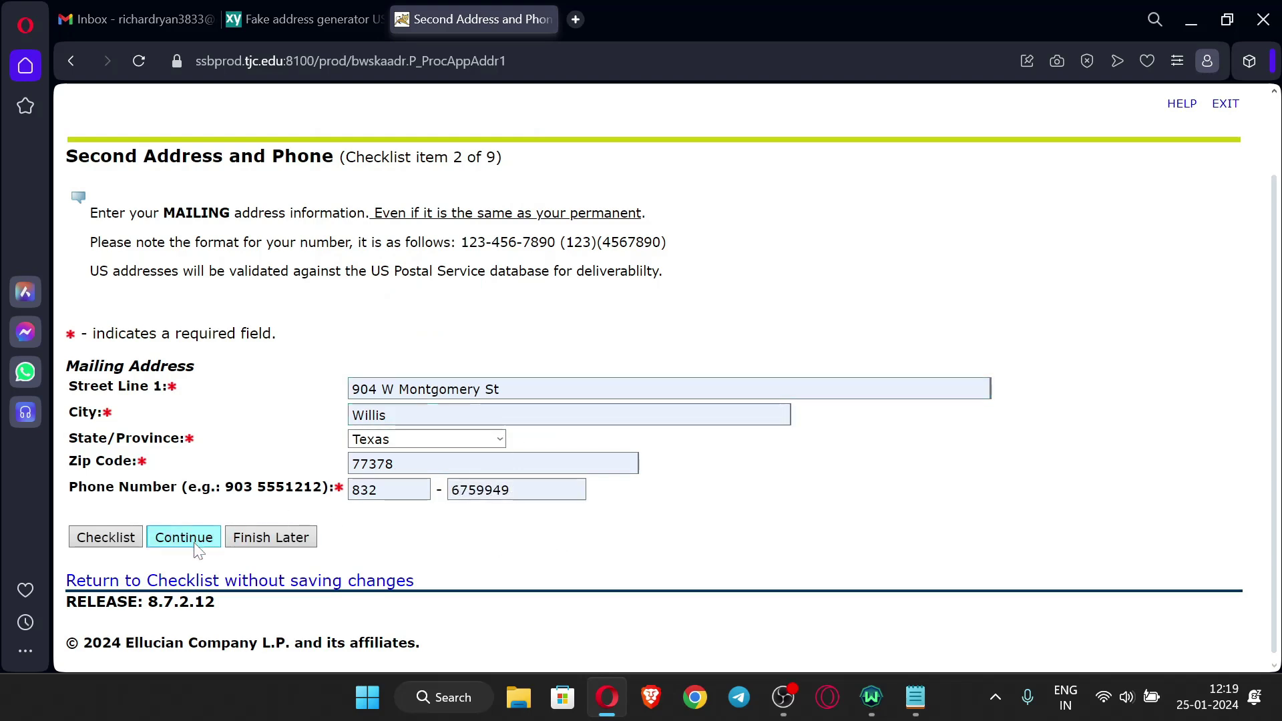
click(393, 242)
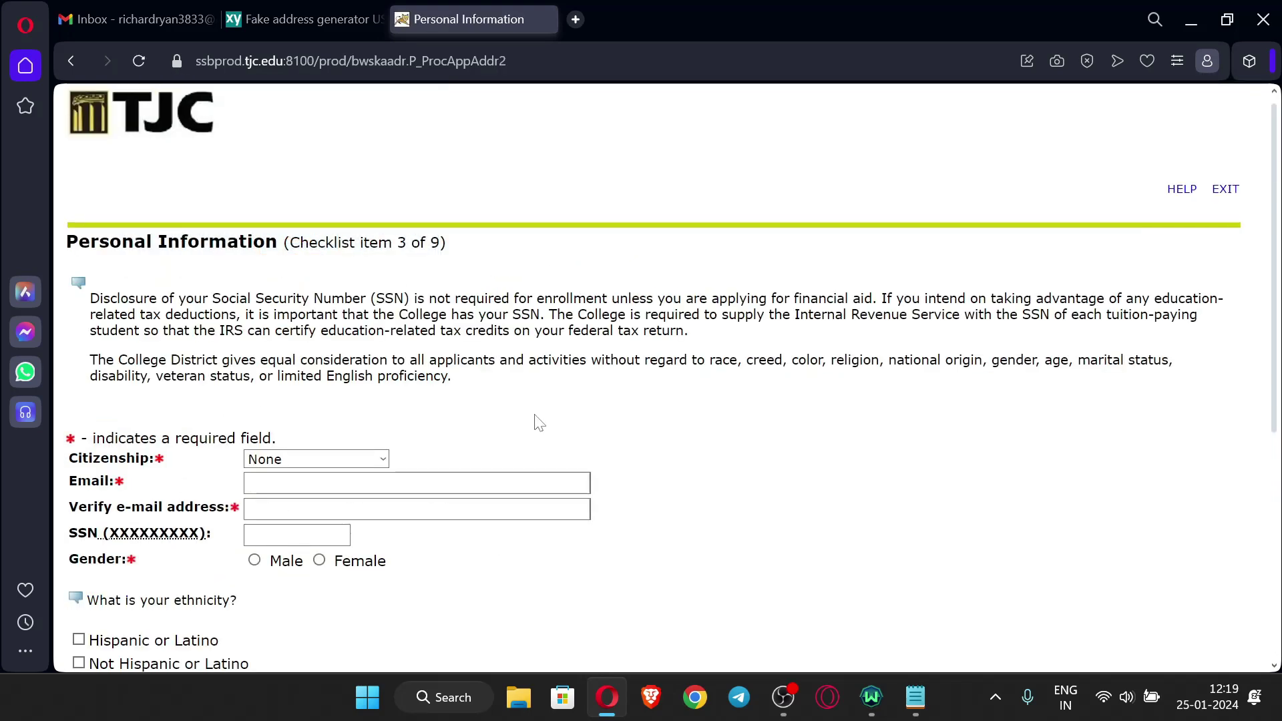
Set the applicant's Citizenship to U.S. Citizen
scroll(538, 422, down, 3)
click(287, 262)
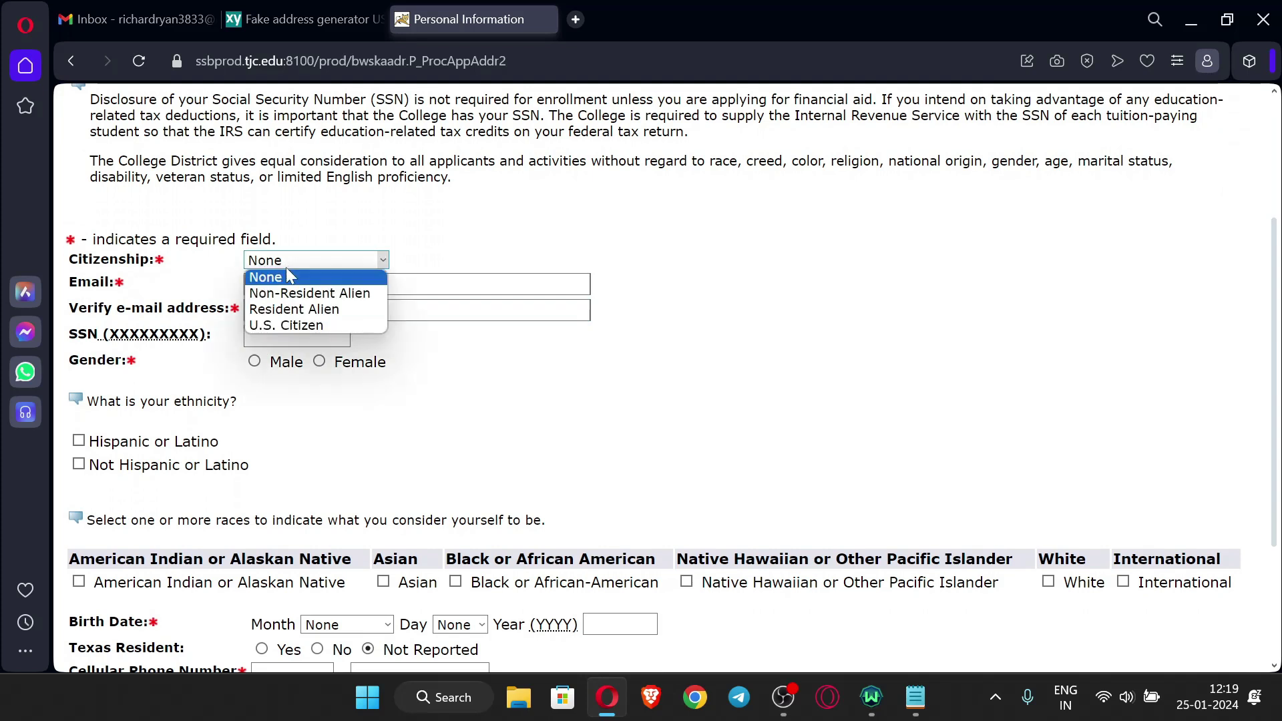
click(294, 324)
key(Tab)
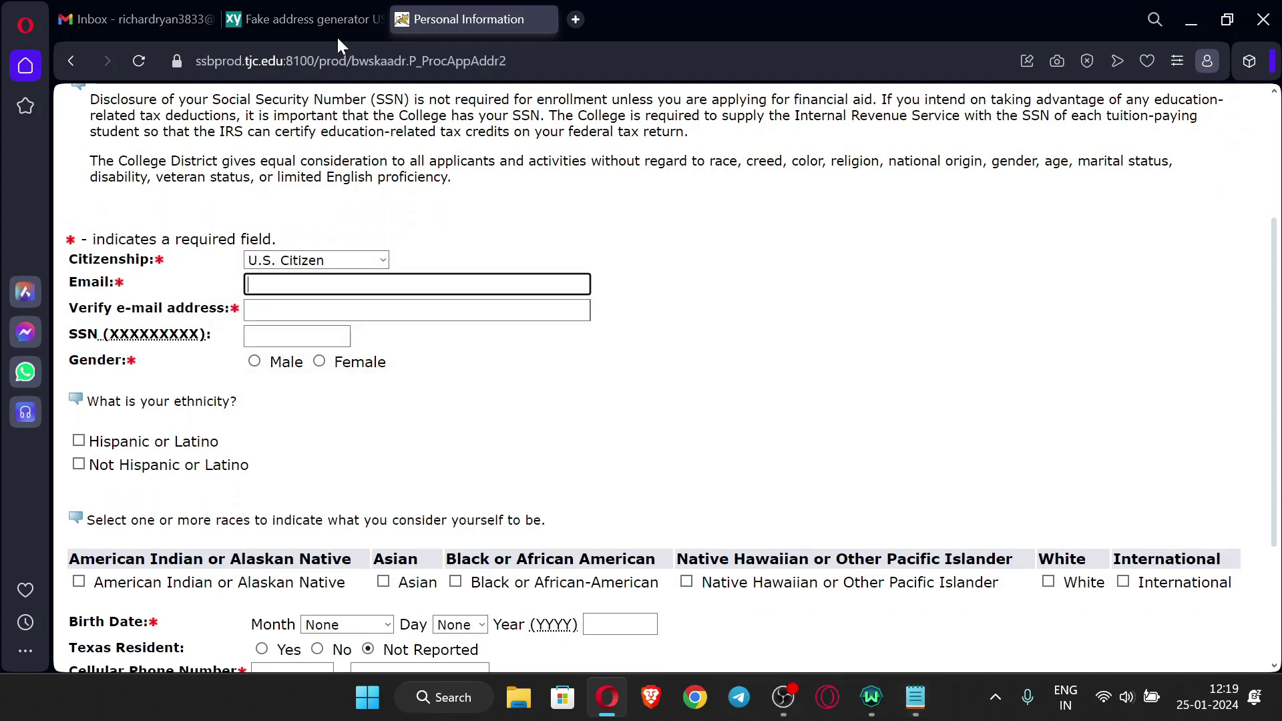
Copy the full e-mail address from the Gmail account details into the Email and Verify e-mail address fields
click(144, 19)
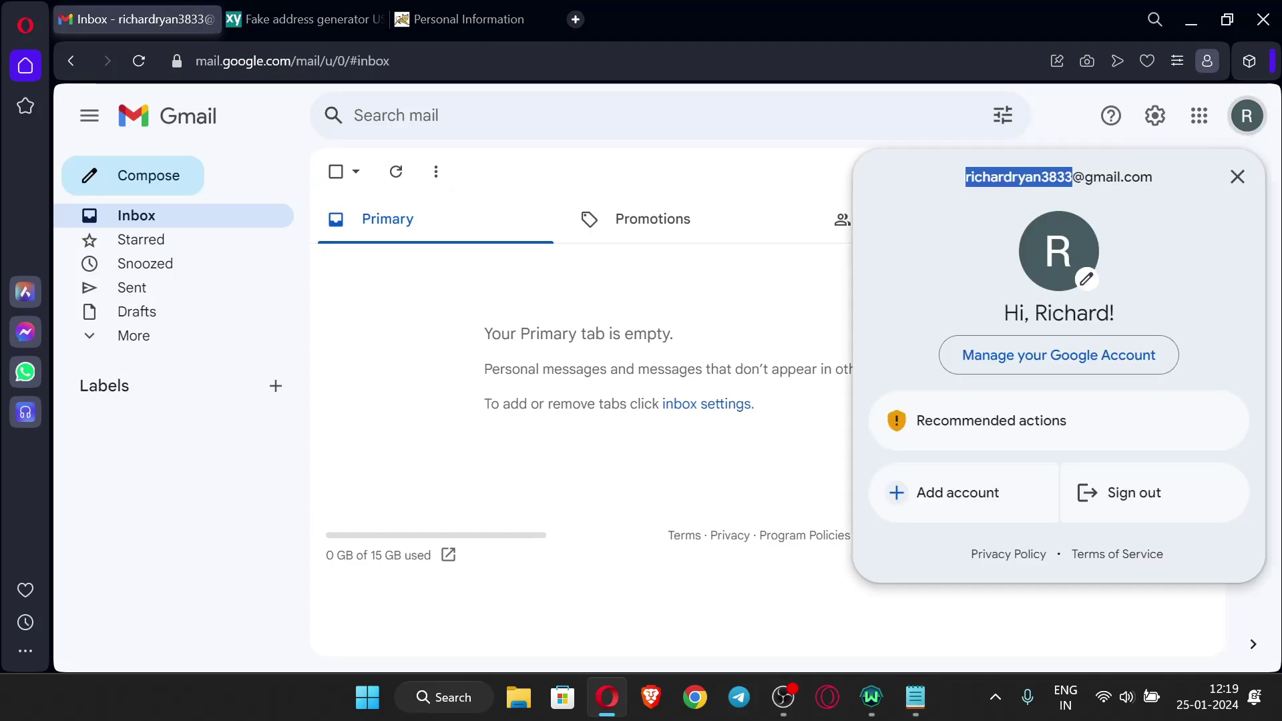
drag(965, 177, 1152, 177)
key(ctrl+c)
click(421, 8)
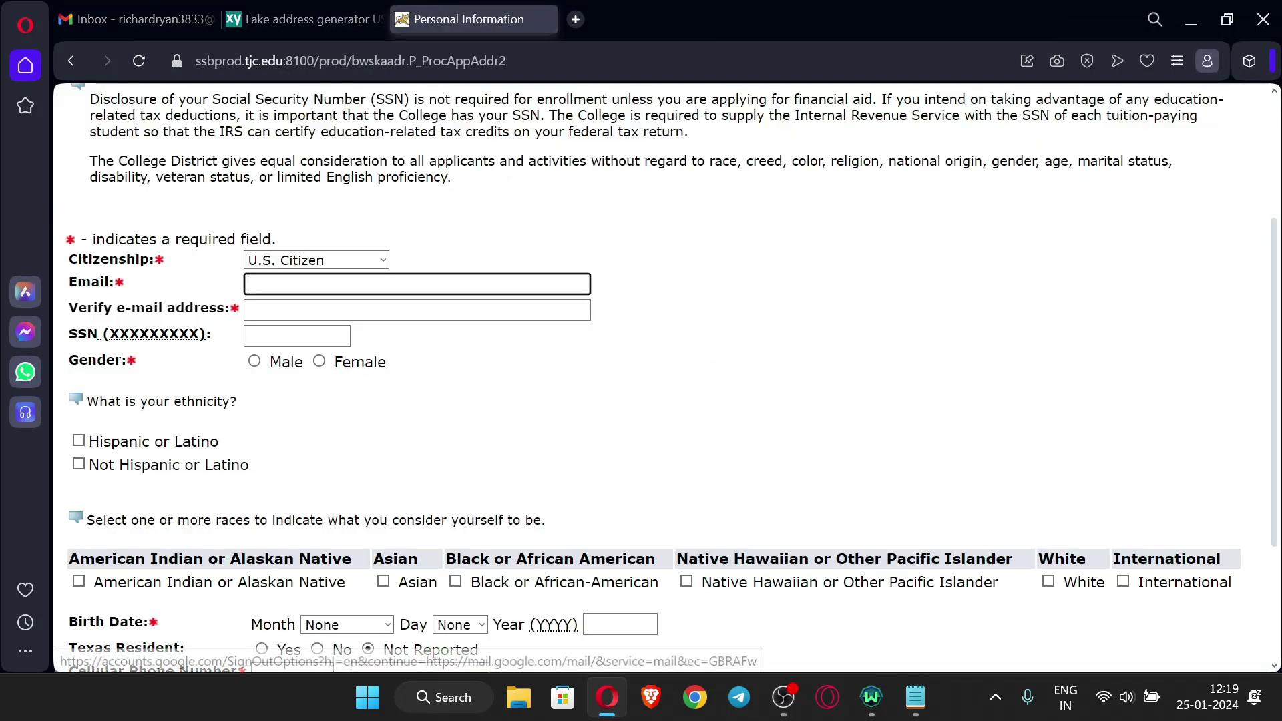
key(ctrl+v)
key(Tab)
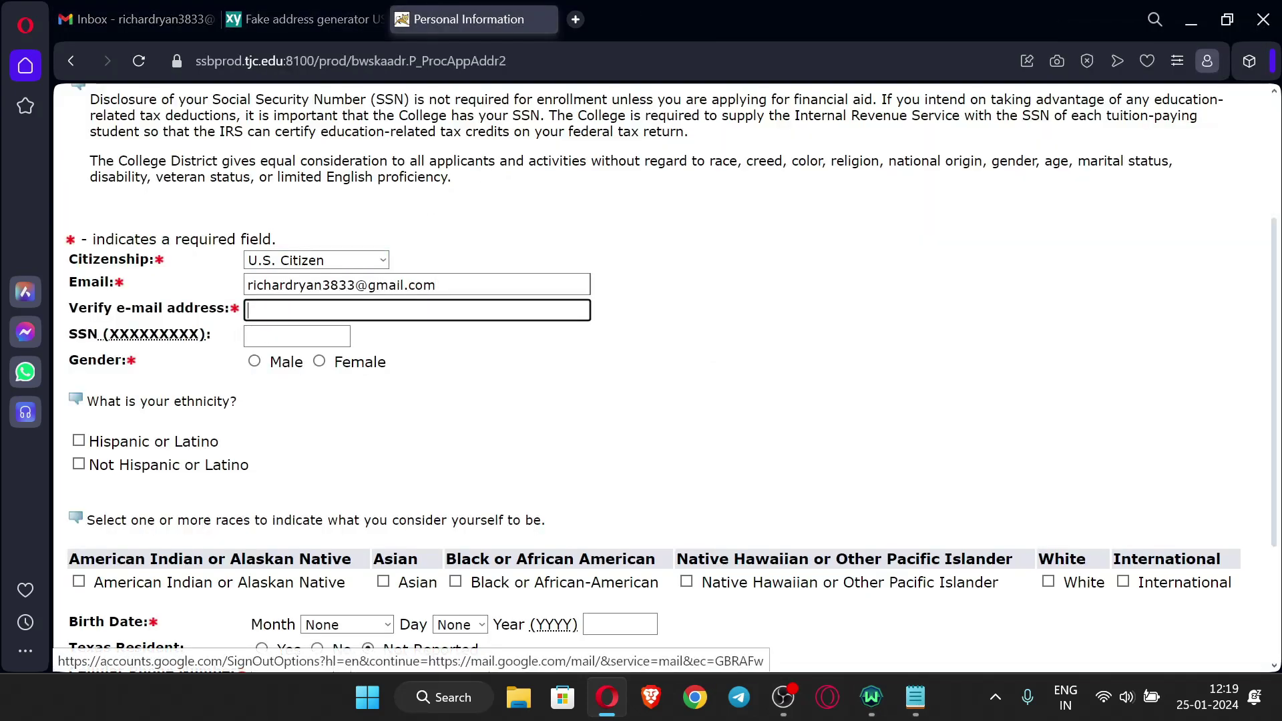
key(ctrl+v)
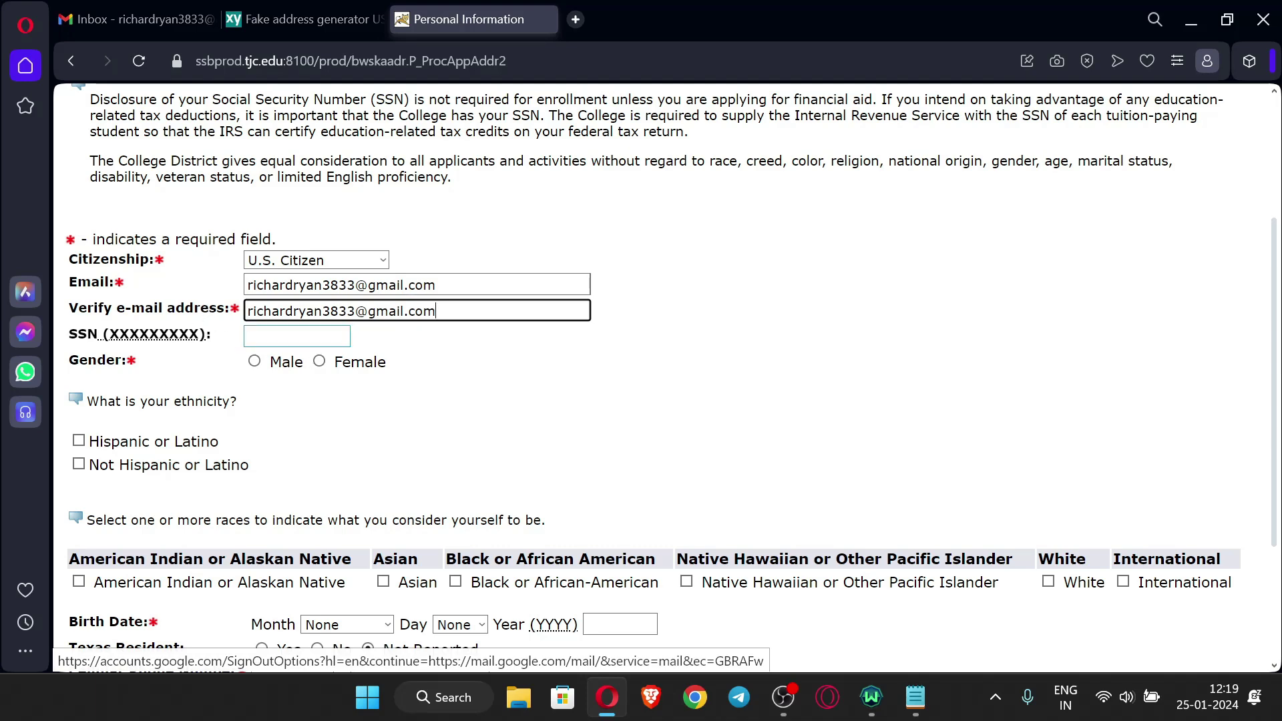
Copy the birthday and Social Security number rows from Fakexy's matched person profile into the TJC Notepad file below the phone number
key(Tab)
click(304, 18)
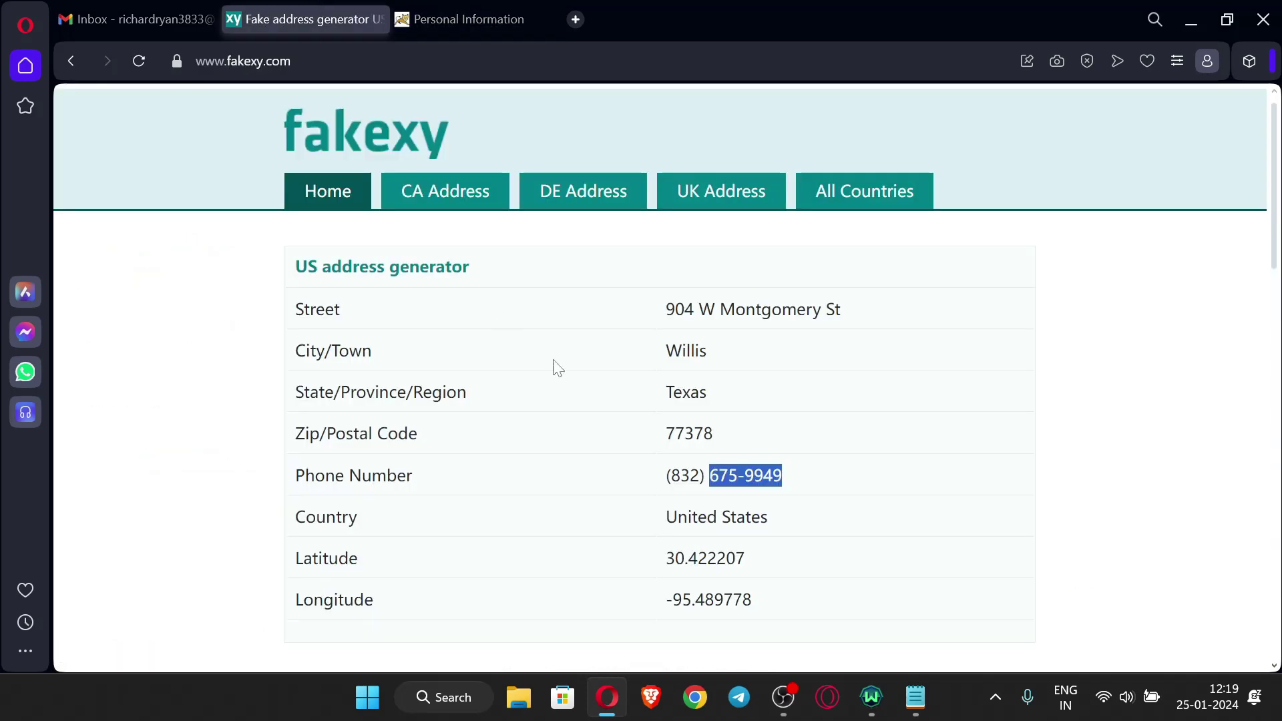
scroll(552, 364, down, 8)
drag(870, 478, 291, 346)
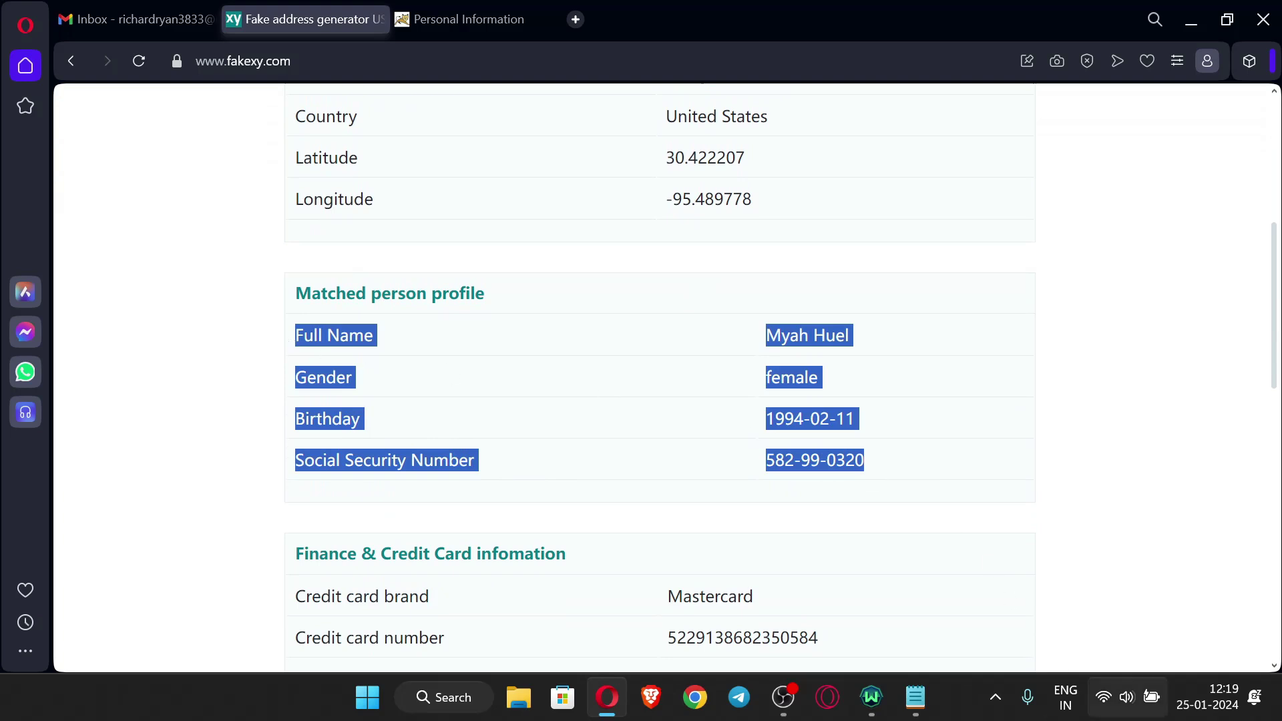
click(915, 697)
click(1182, 387)
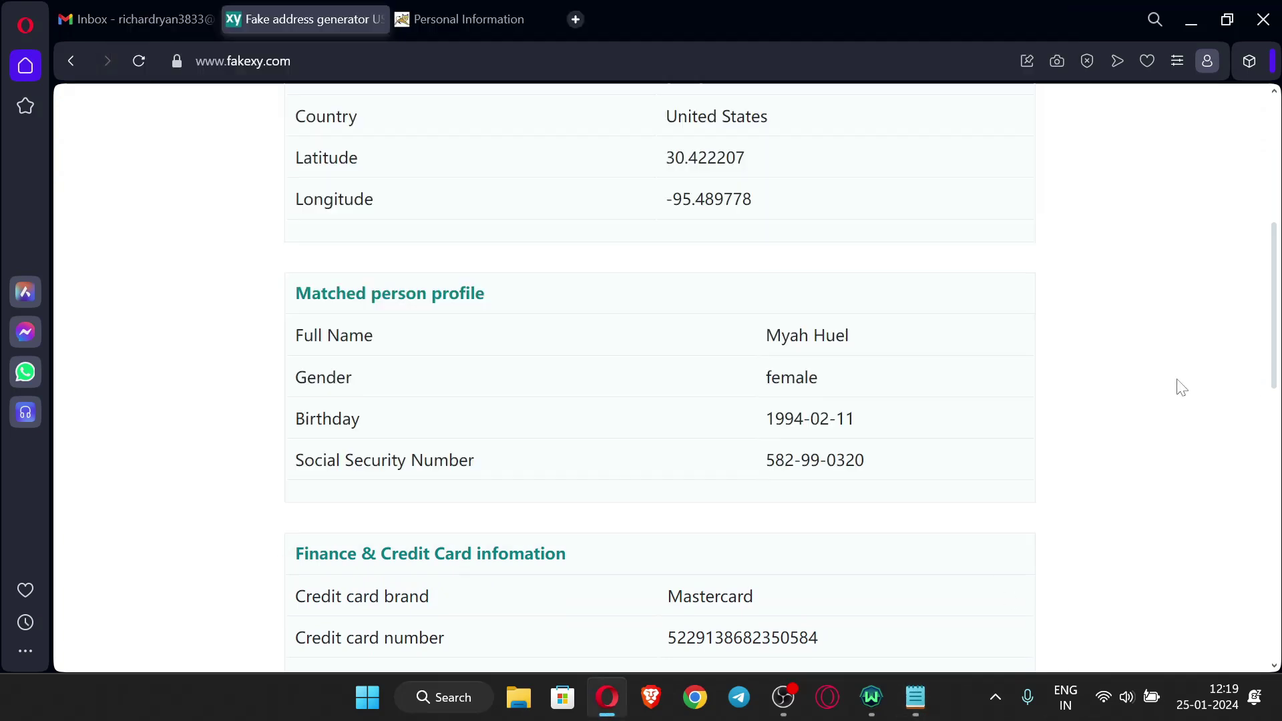
drag(889, 471, 297, 422)
key(ctrl+c)
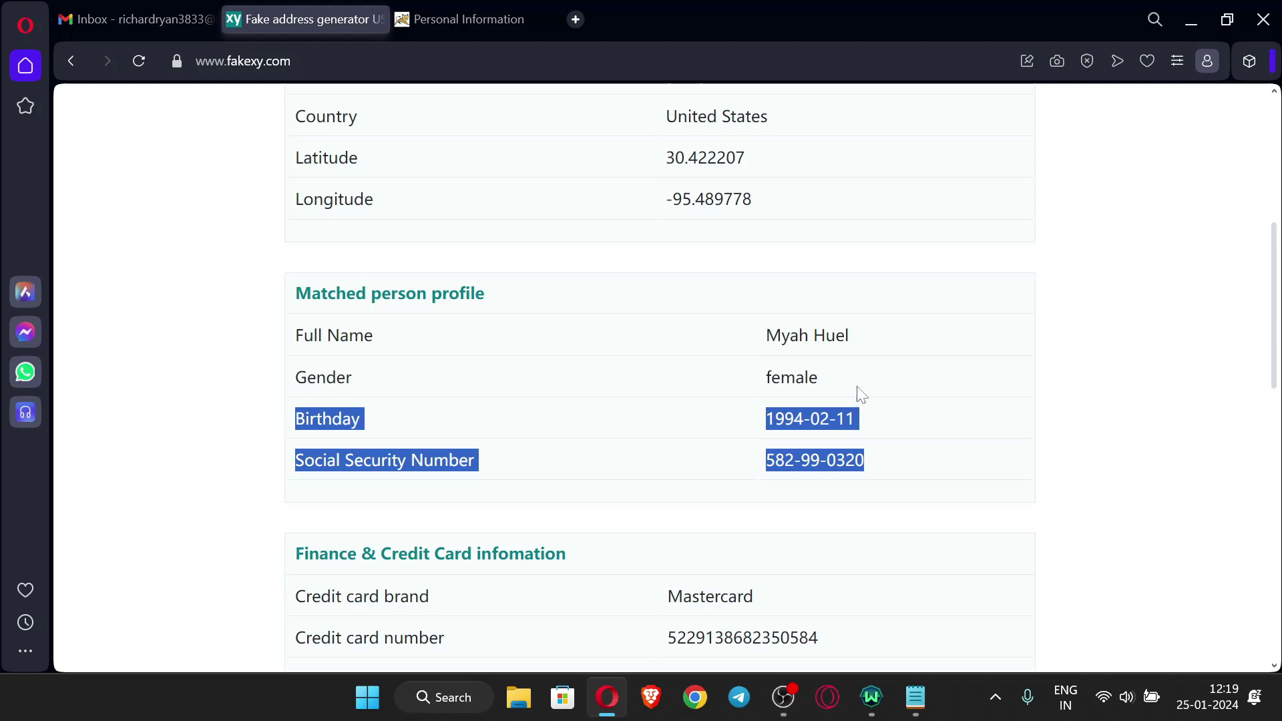
click(915, 697)
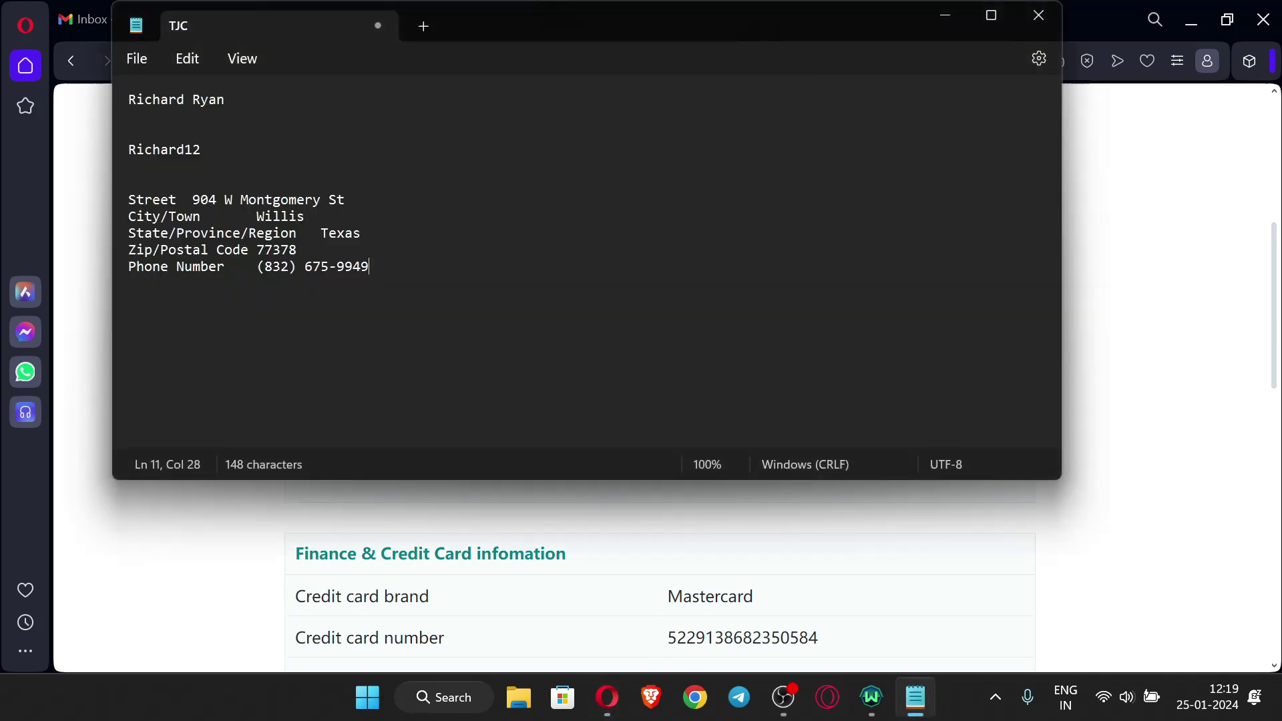
key(Return)
key(Return)
key(Return)
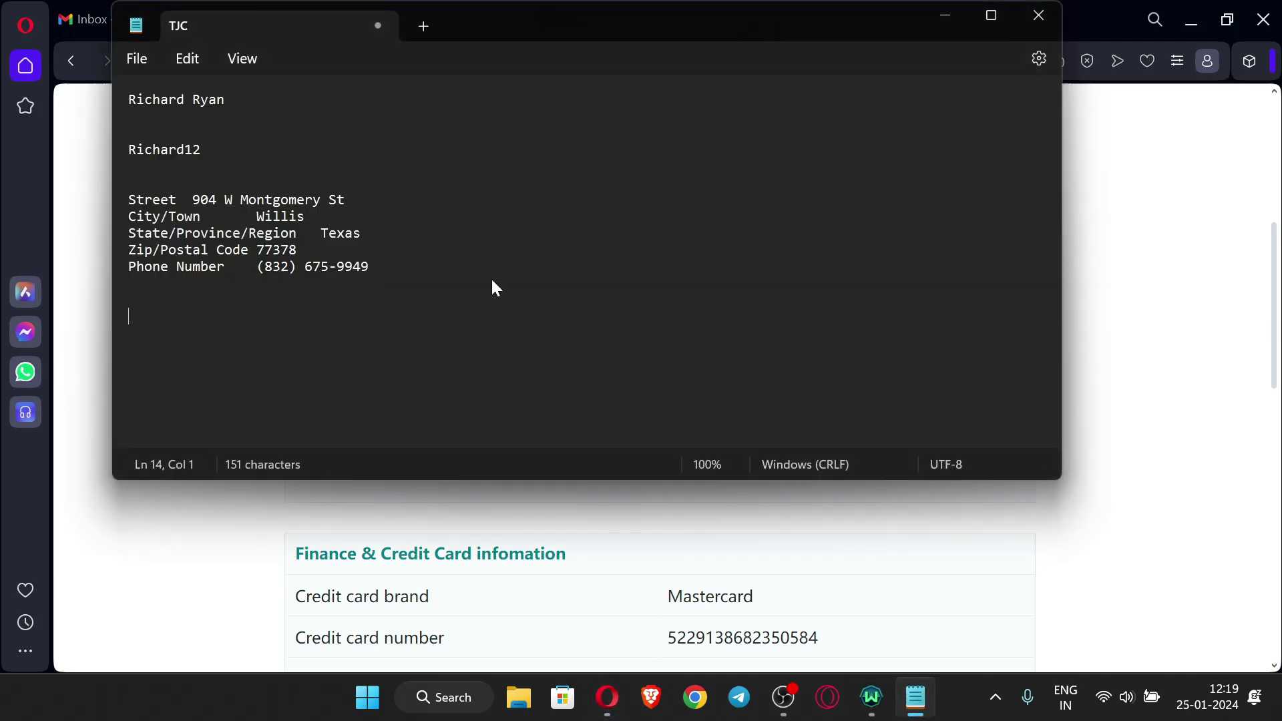
key(ctrl+v)
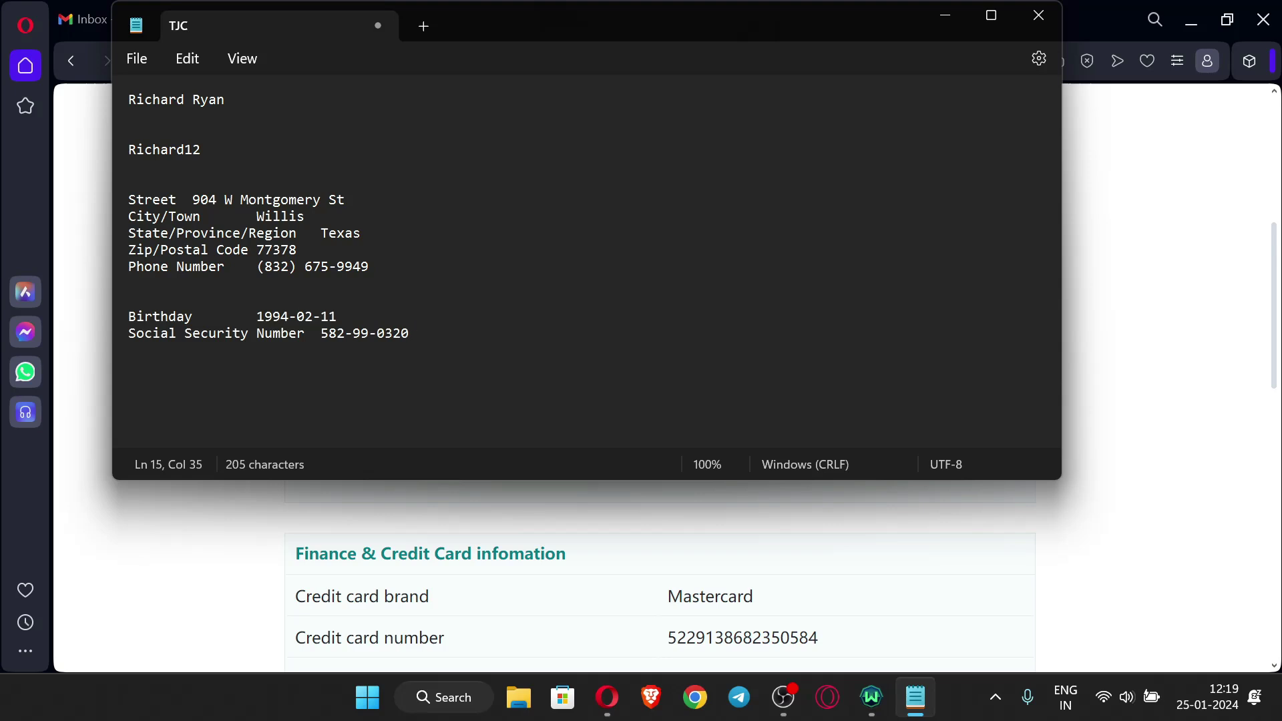
Remove the hyphens from the Social Security number in the Notepad file
drag(225, 98, 128, 99)
key(Down)
key(Down)
click(353, 332)
key(BackSpace)
key(BackSpace)
click(257, 491)
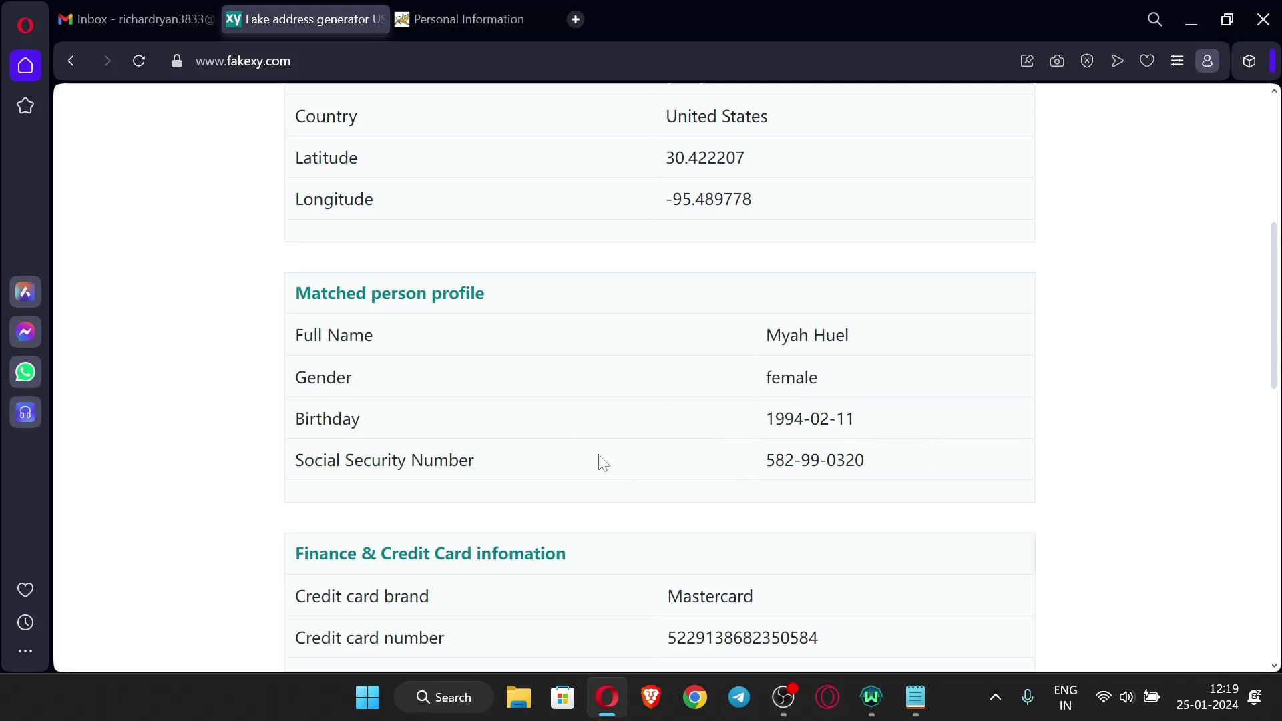
Copy the Social Security number from the TJC Notepad file into the application's SSN field and set Gender to Male
drag(918, 461, 295, 460)
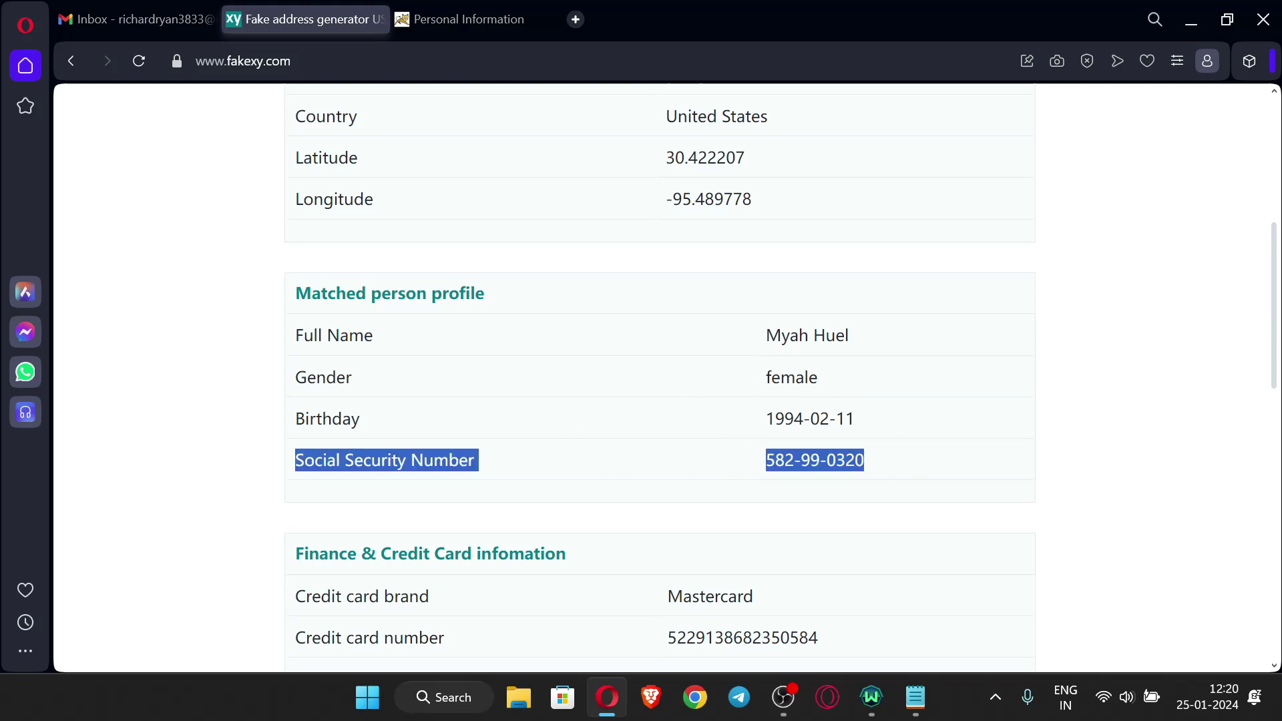
click(811, 447)
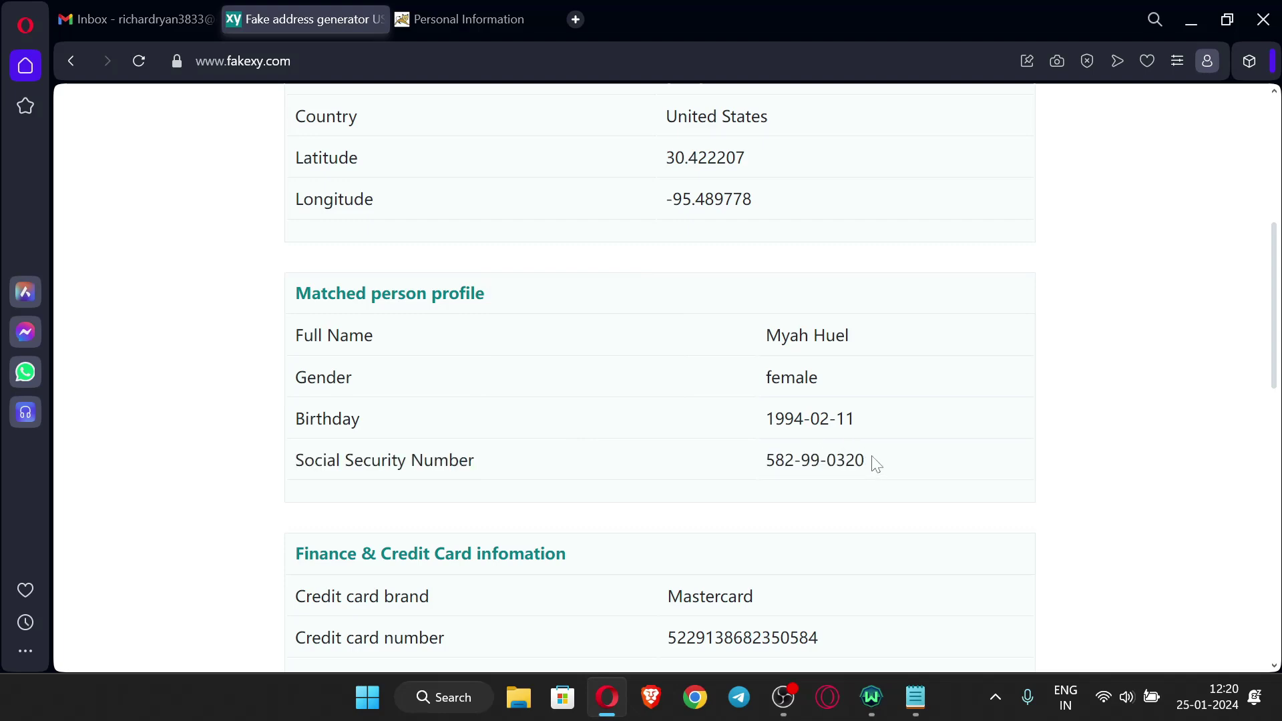
key(alt+Tab)
double_click(364, 334)
key(ctrl+c)
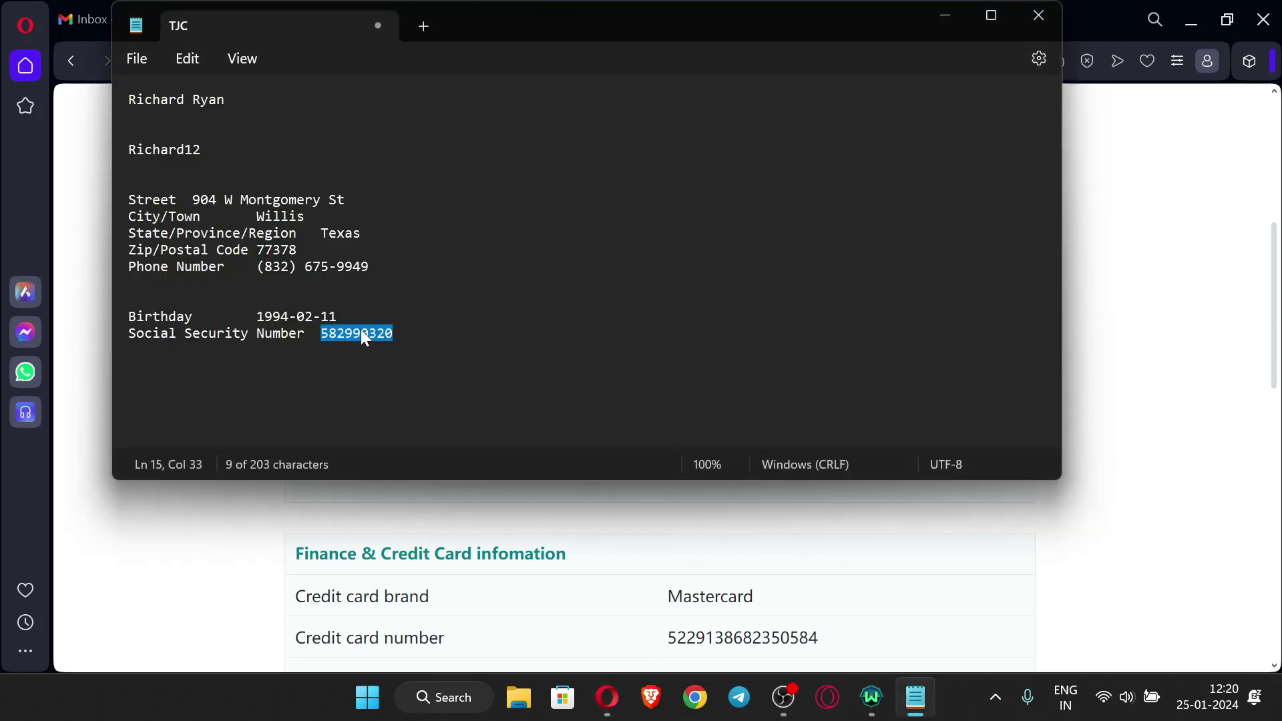
click(231, 544)
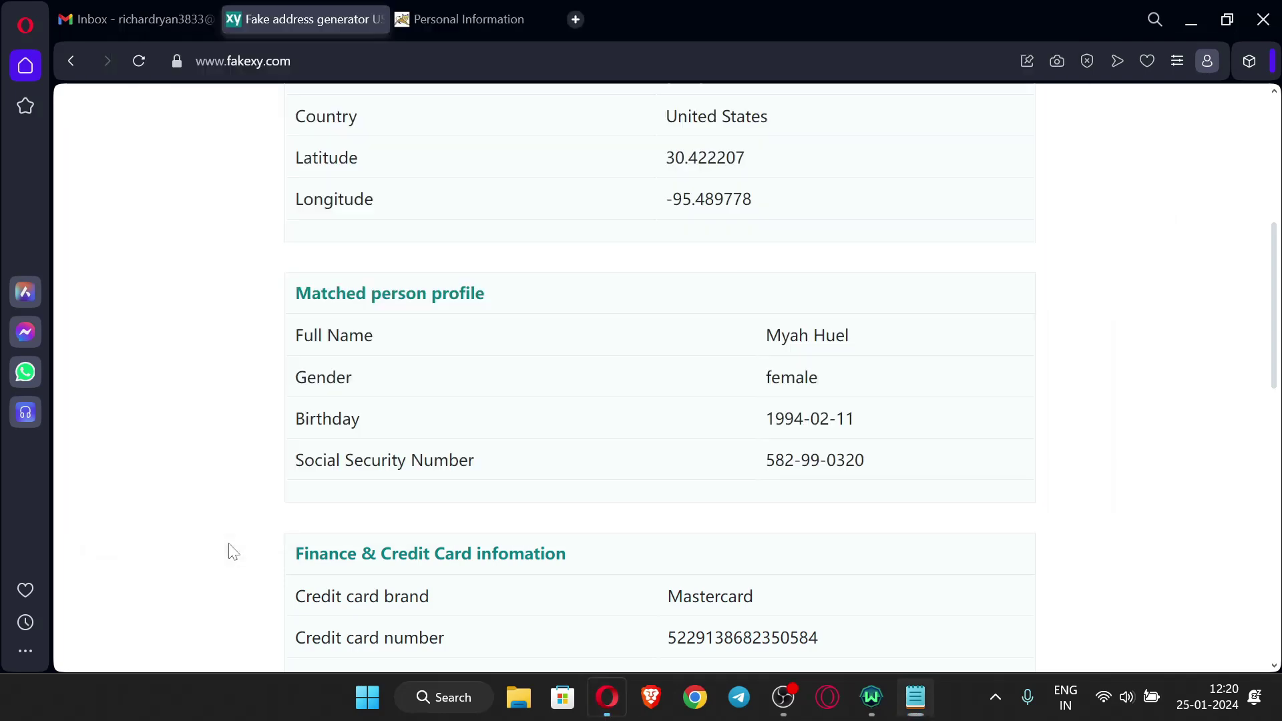
click(504, 12)
key(ctrl+v)
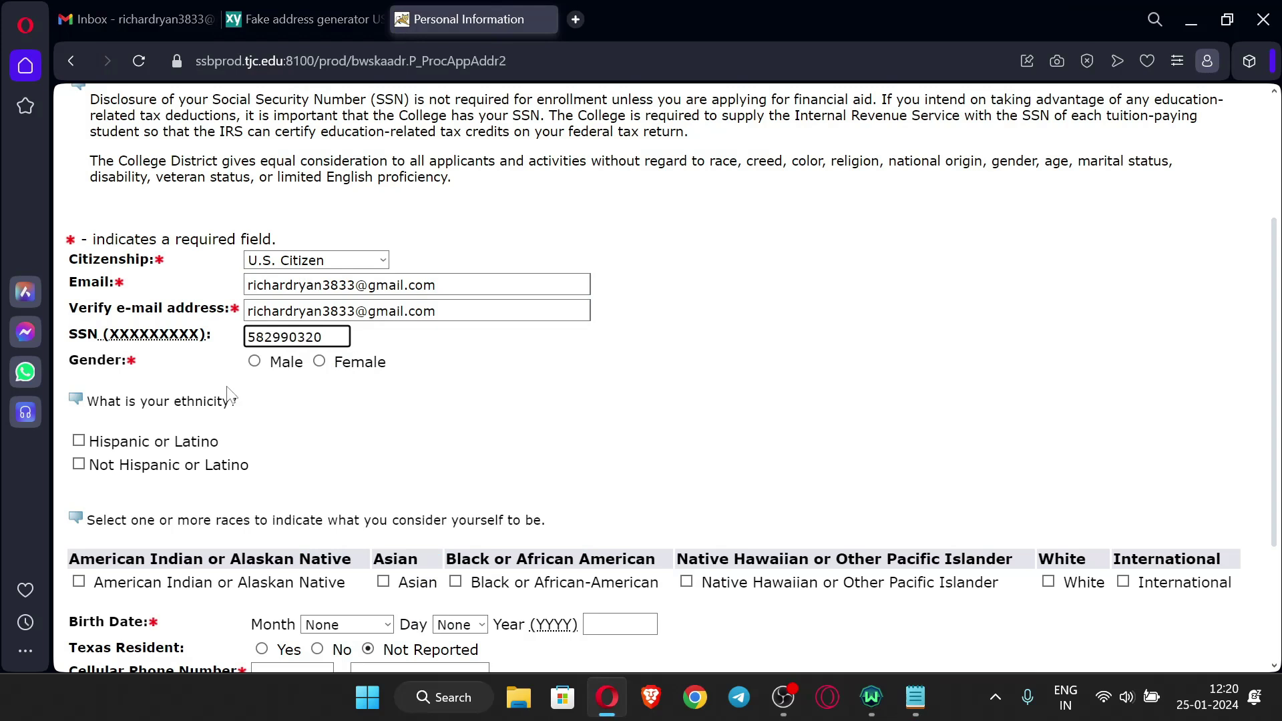
click(254, 361)
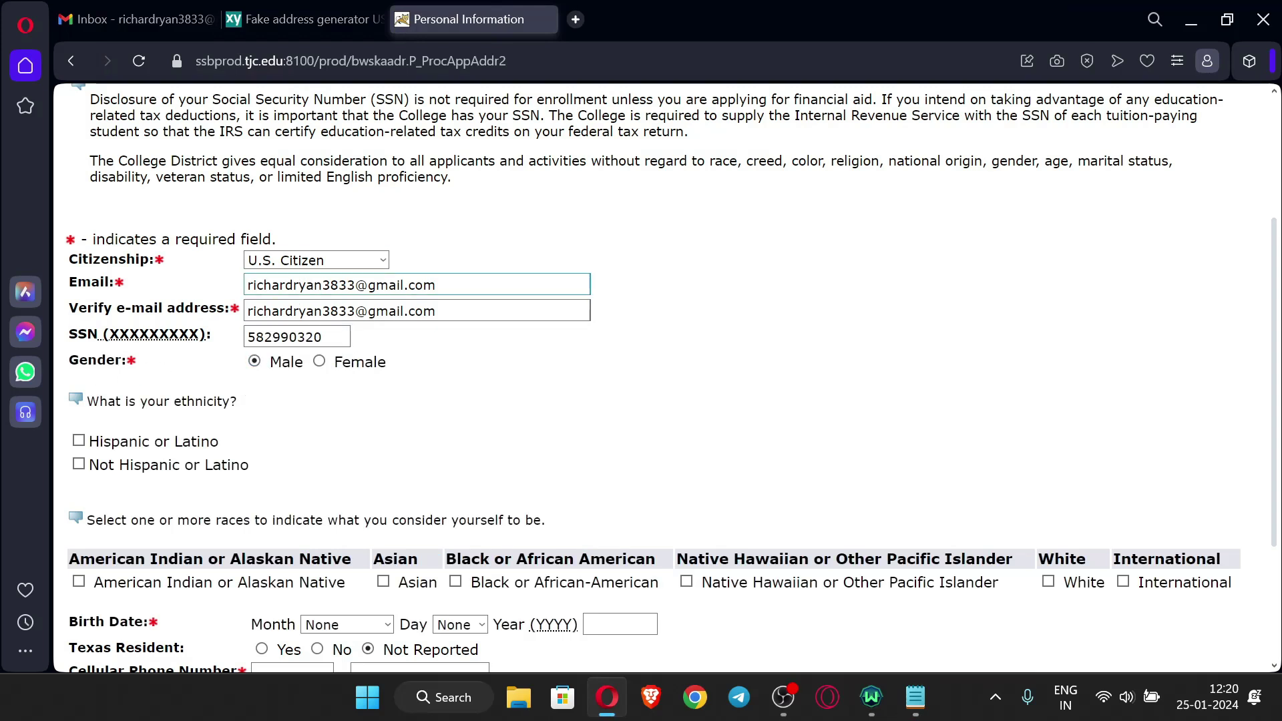
Check the account details in Gmail and the gender in Fakexy's matched person profile, and return to the Personal Information form
click(145, 19)
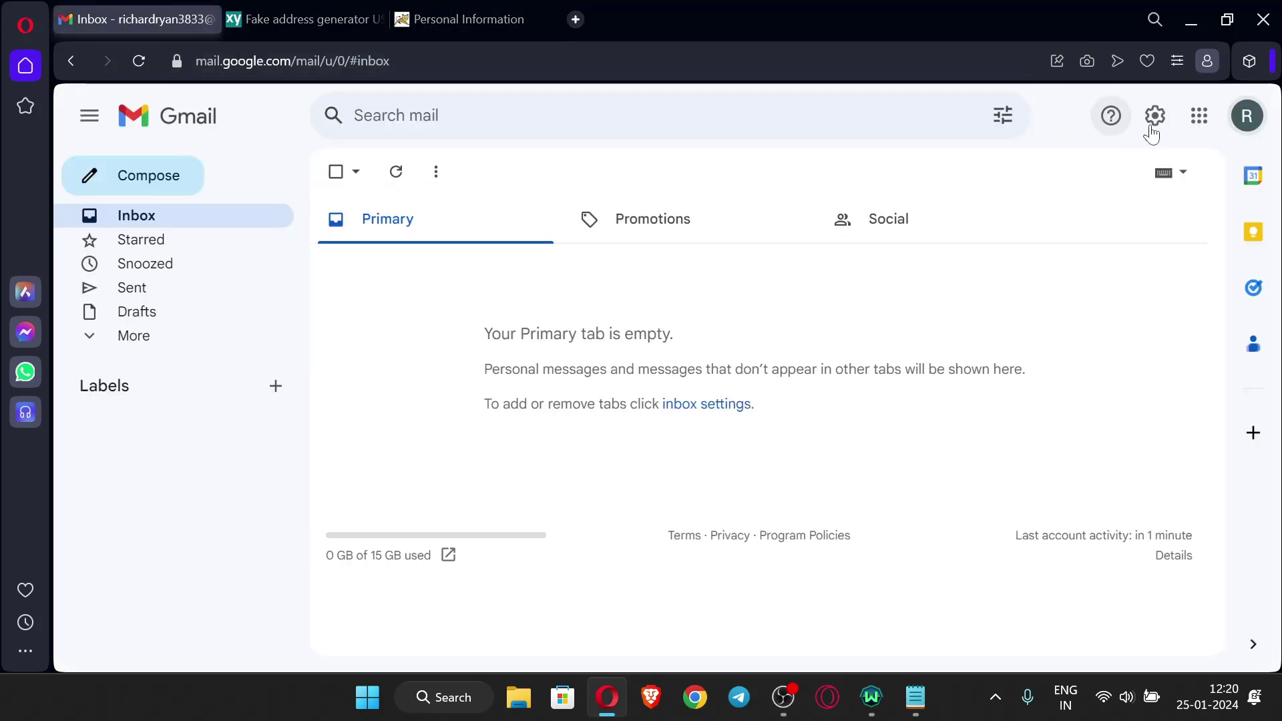
click(1247, 115)
triple_click(1058, 177)
click(598, 471)
click(467, 18)
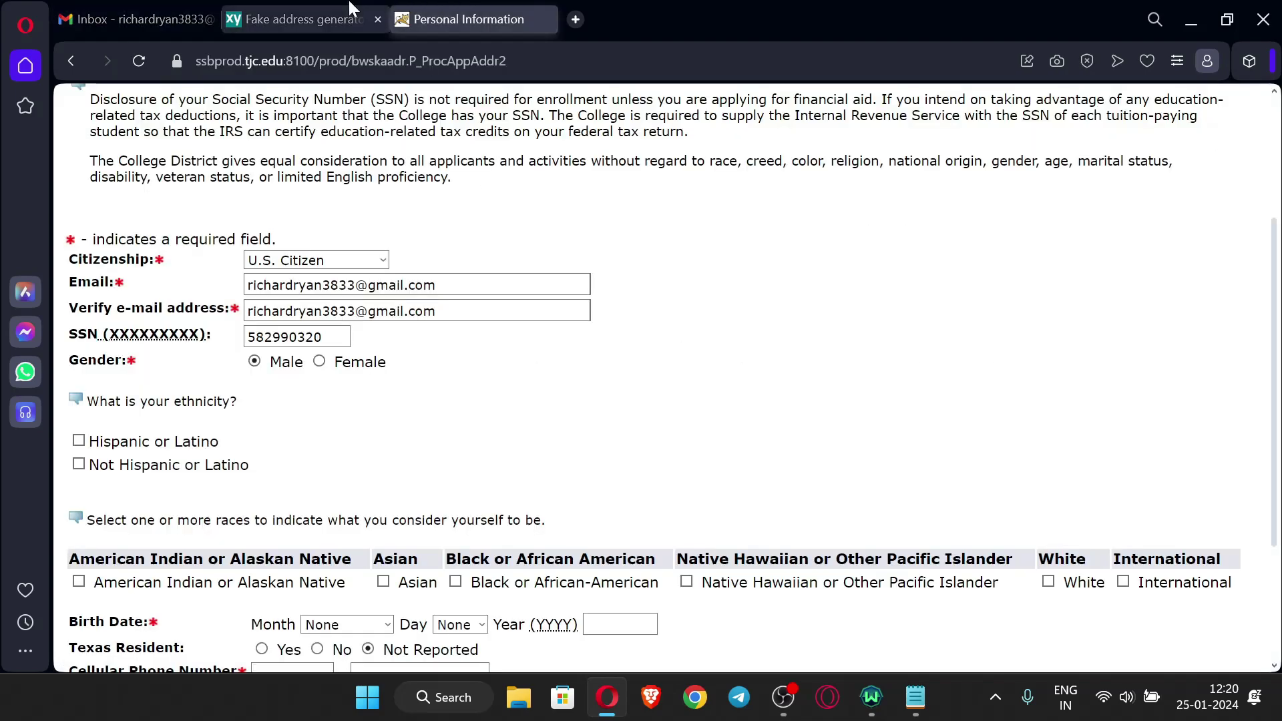
click(304, 19)
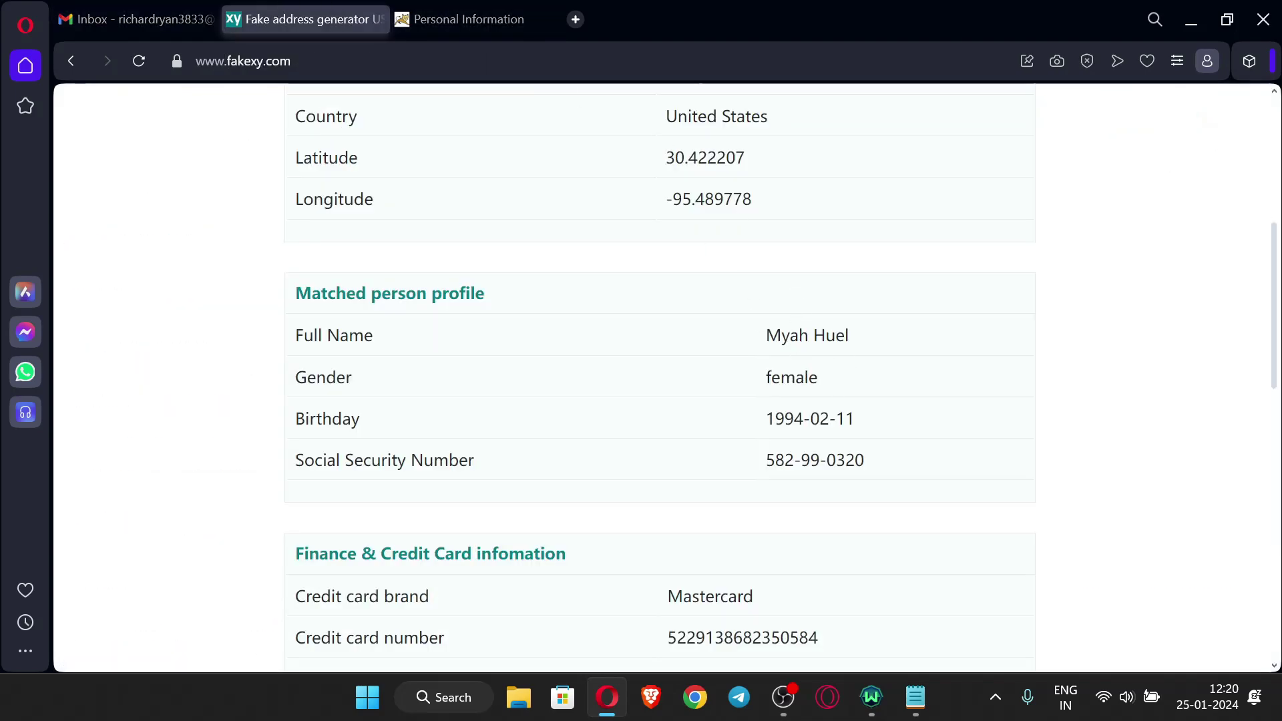
double_click(791, 378)
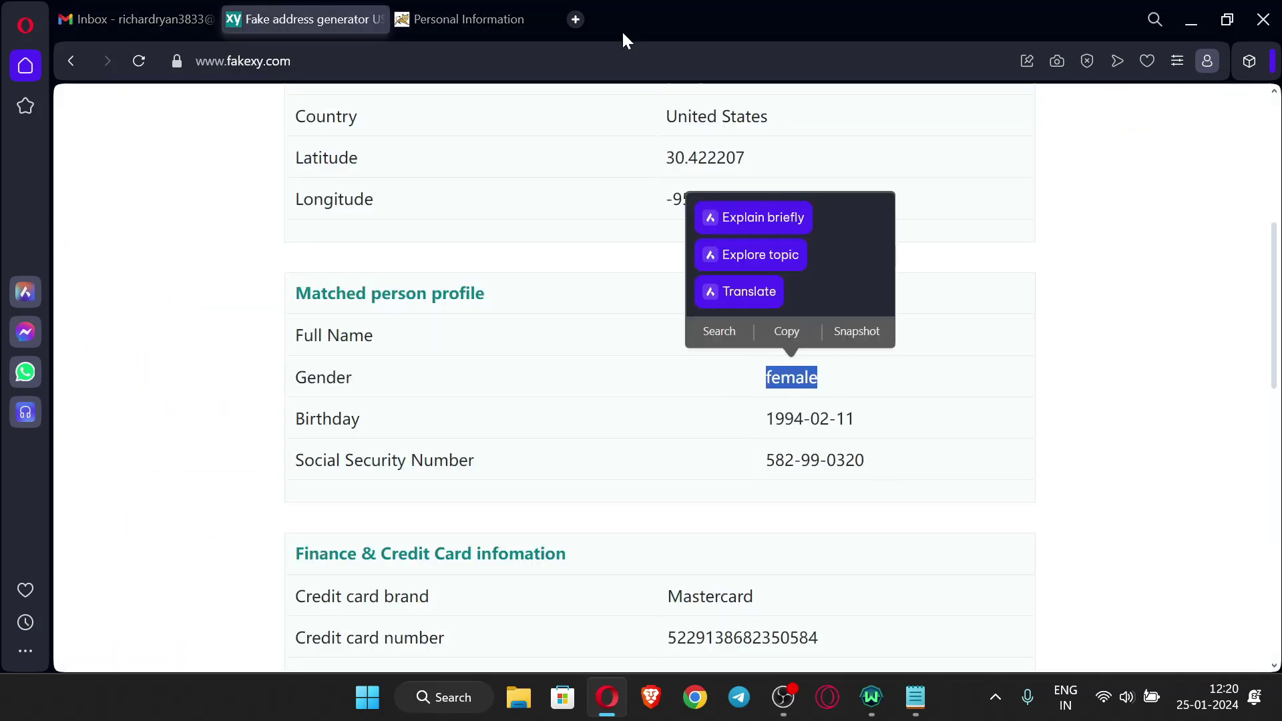
click(398, 346)
click(493, 9)
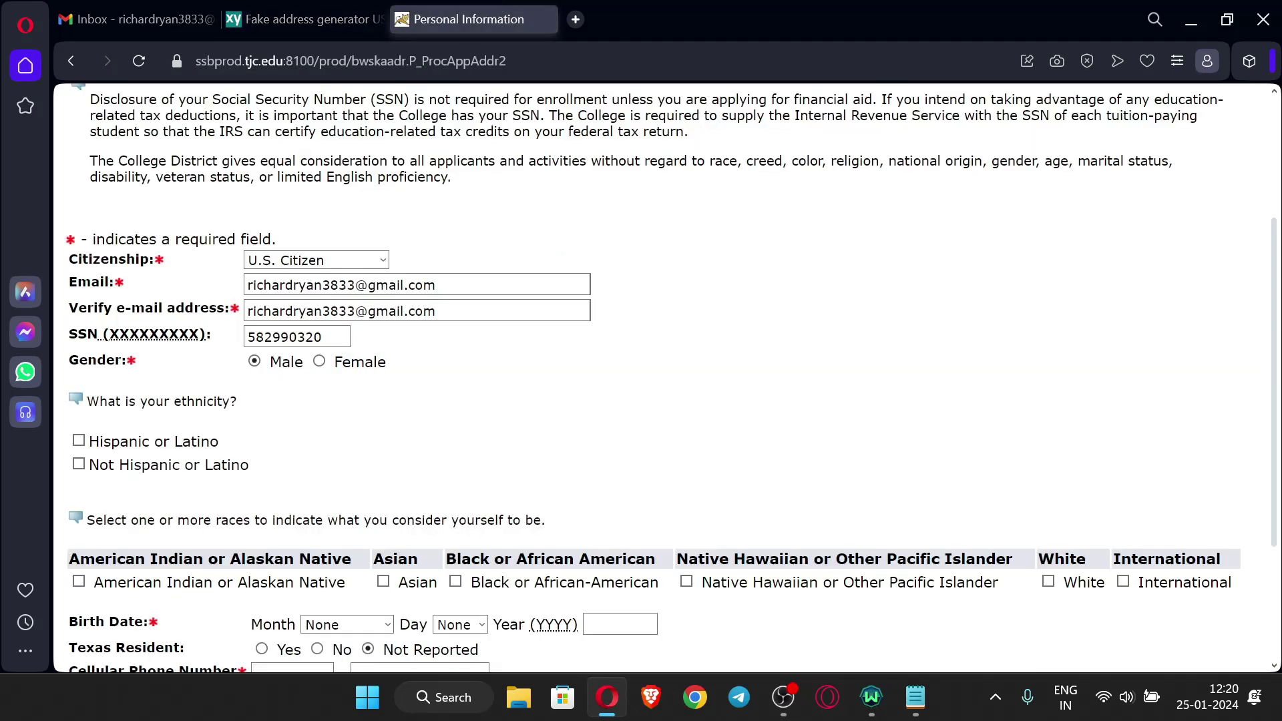
Set the applicant's ethnicity to Not Hispanic or Latino and the race to White
scroll(544, 376, down, 3)
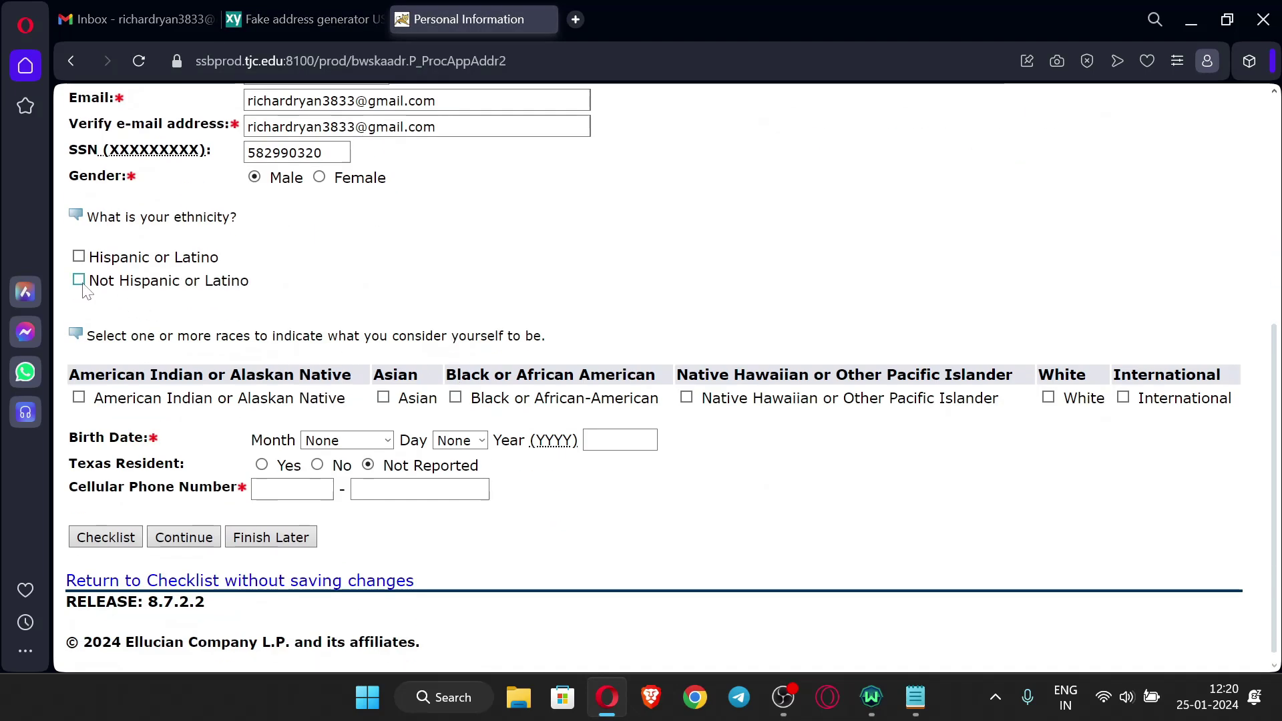
click(79, 280)
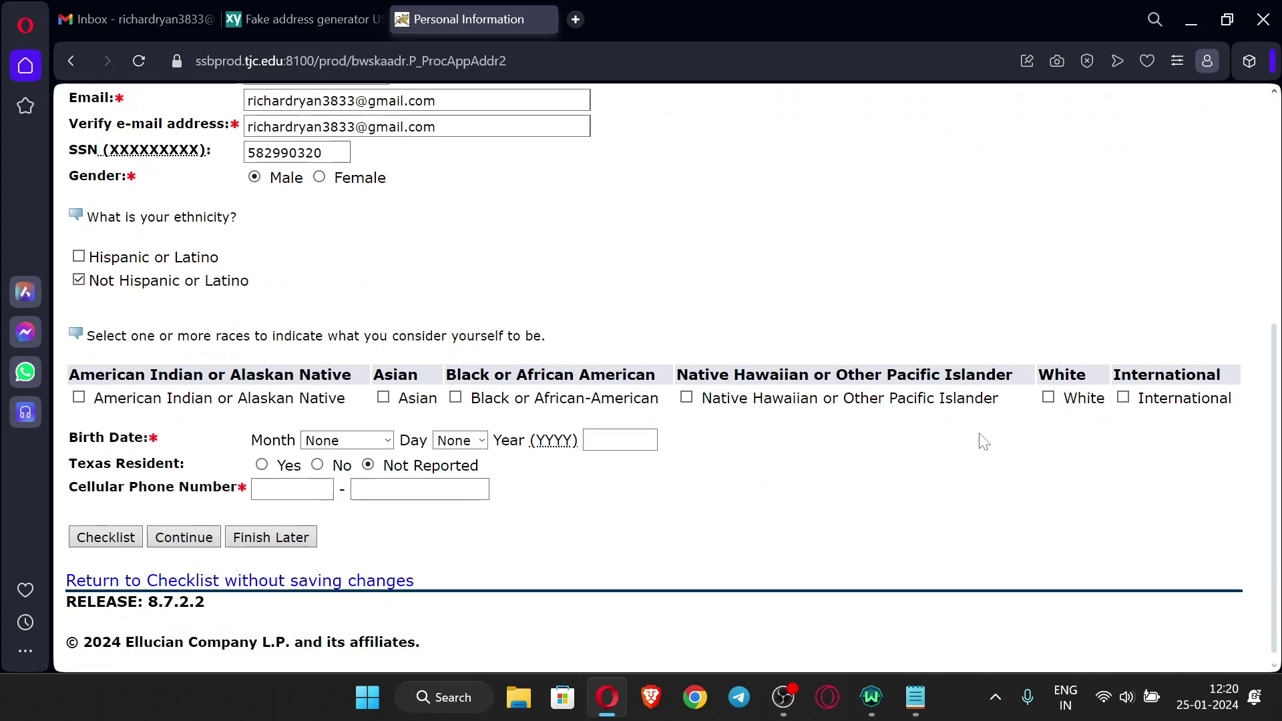
click(1048, 398)
Set the Birth Date month and day to match the birthday in the TJC Notepad file
click(376, 449)
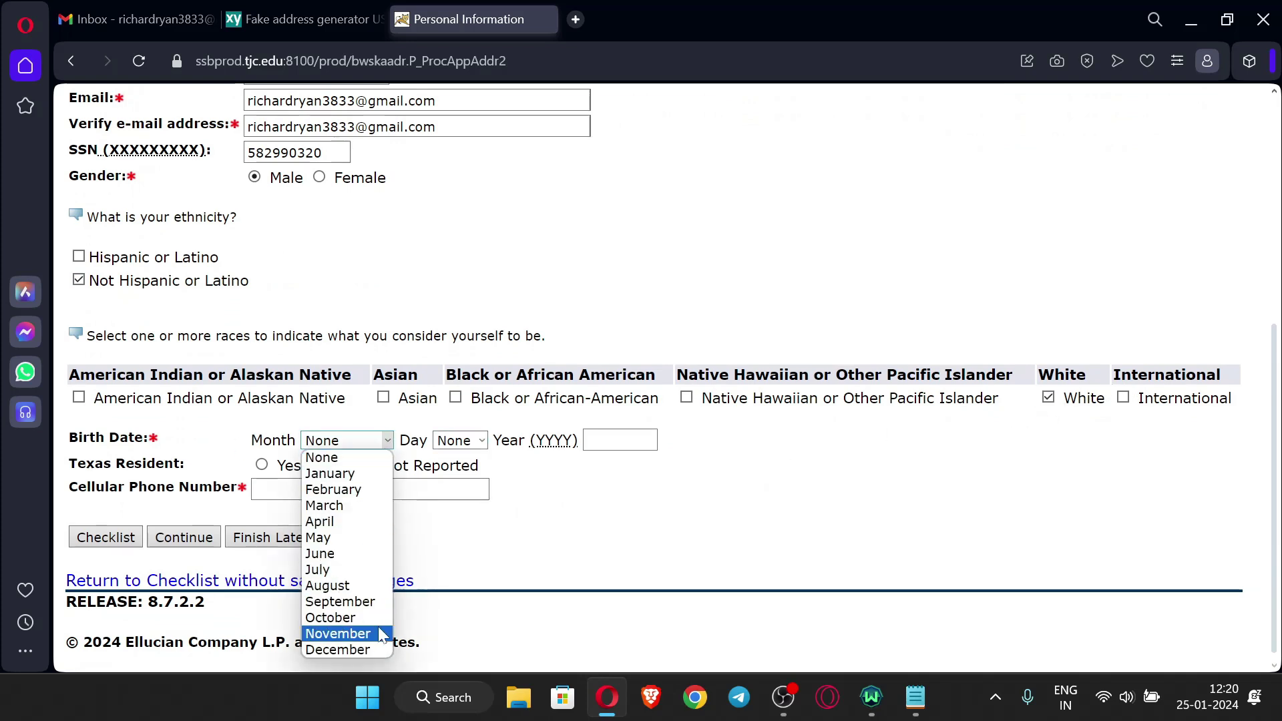
click(903, 569)
click(916, 697)
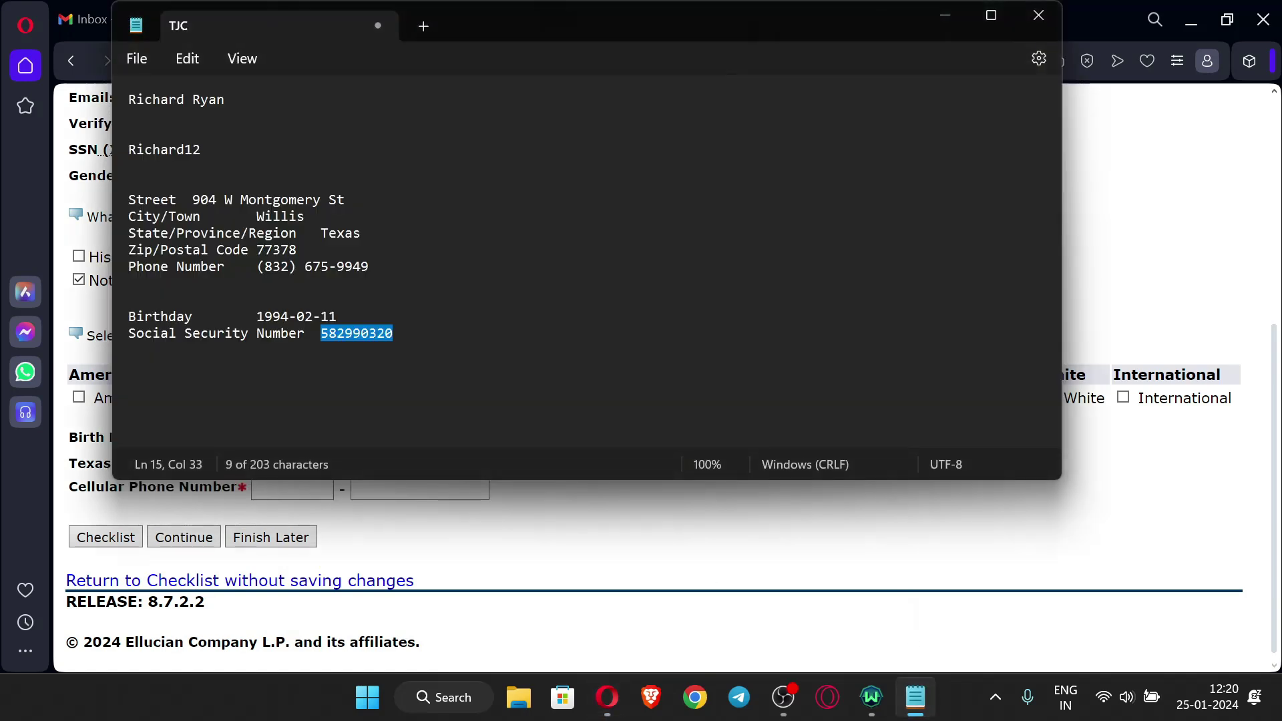
drag(336, 317, 274, 317)
click(274, 318)
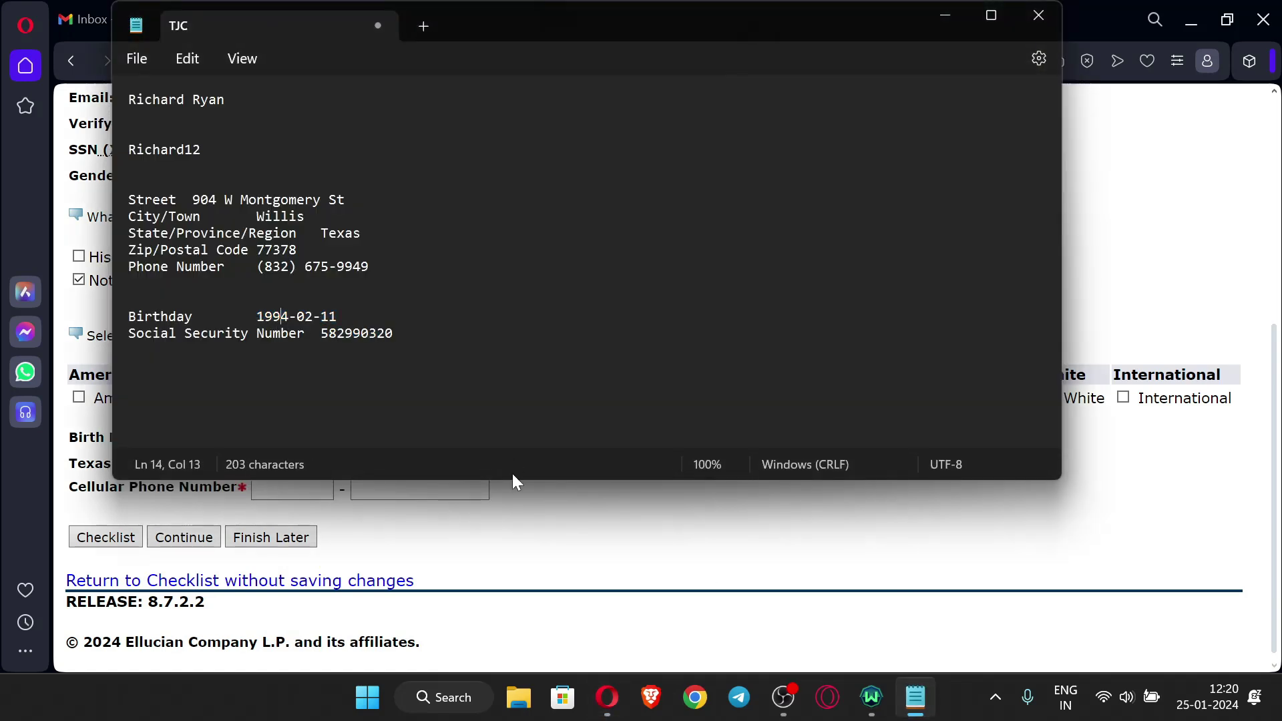
click(559, 542)
click(347, 440)
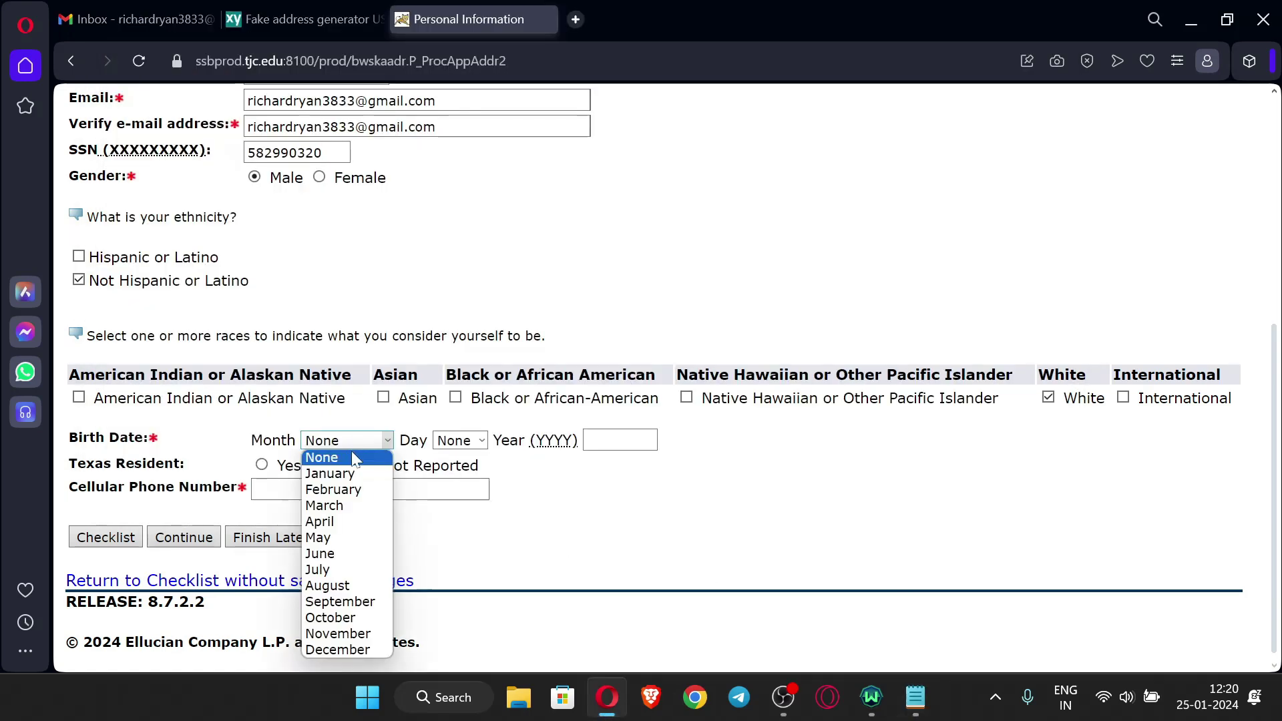
click(347, 490)
click(460, 441)
click(452, 308)
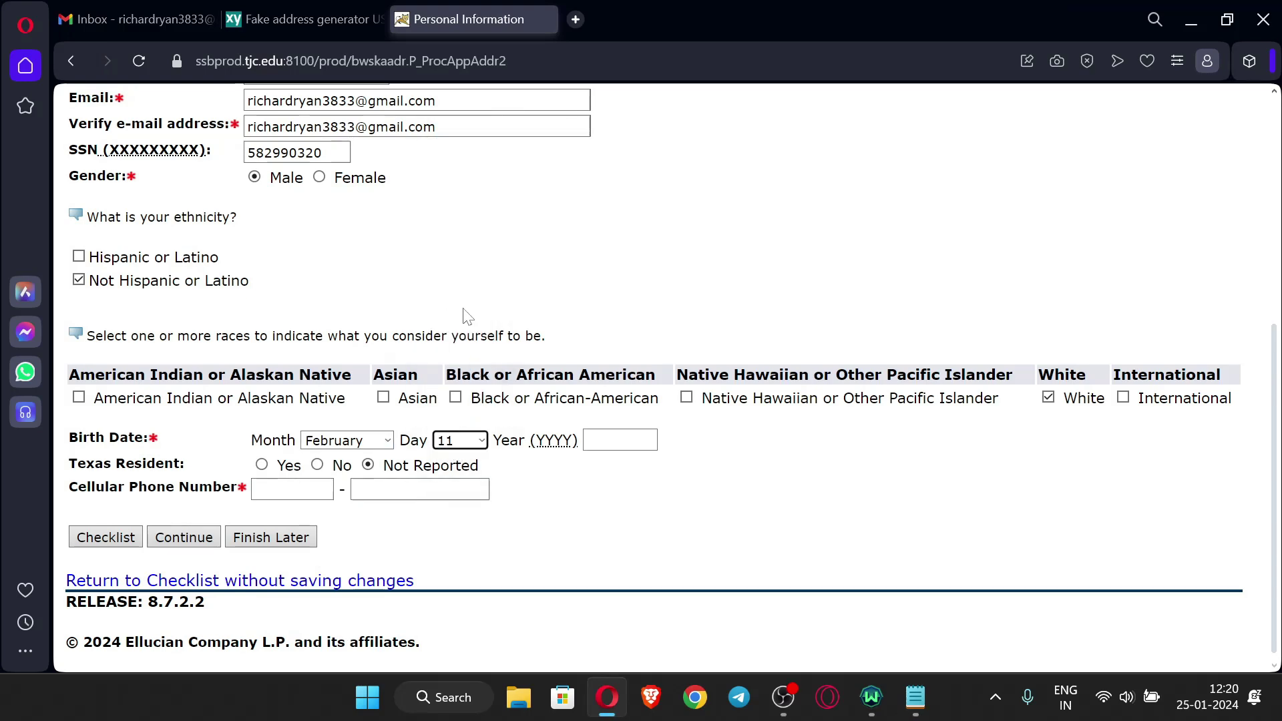
Enter the birth year from the TJC Notepad file and set Texas Resident to Yes
click(604, 434)
key(alt+Tab)
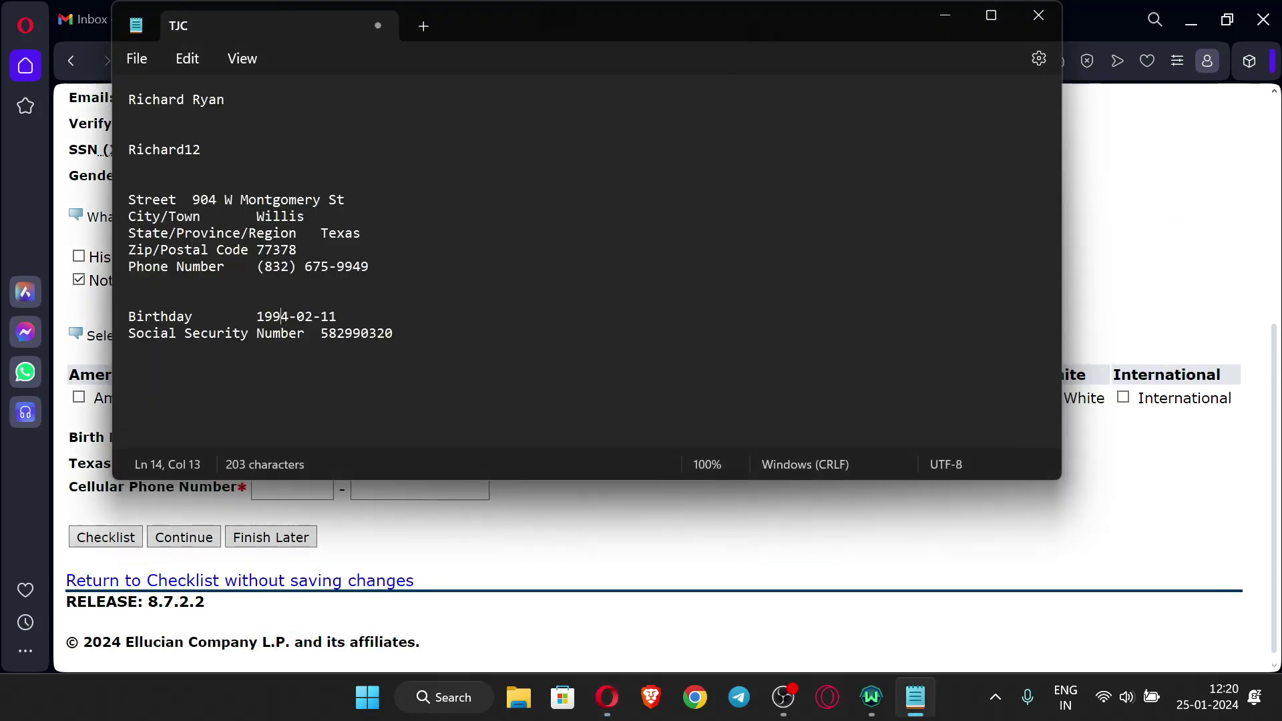
key(alt+Tab)
text(1)
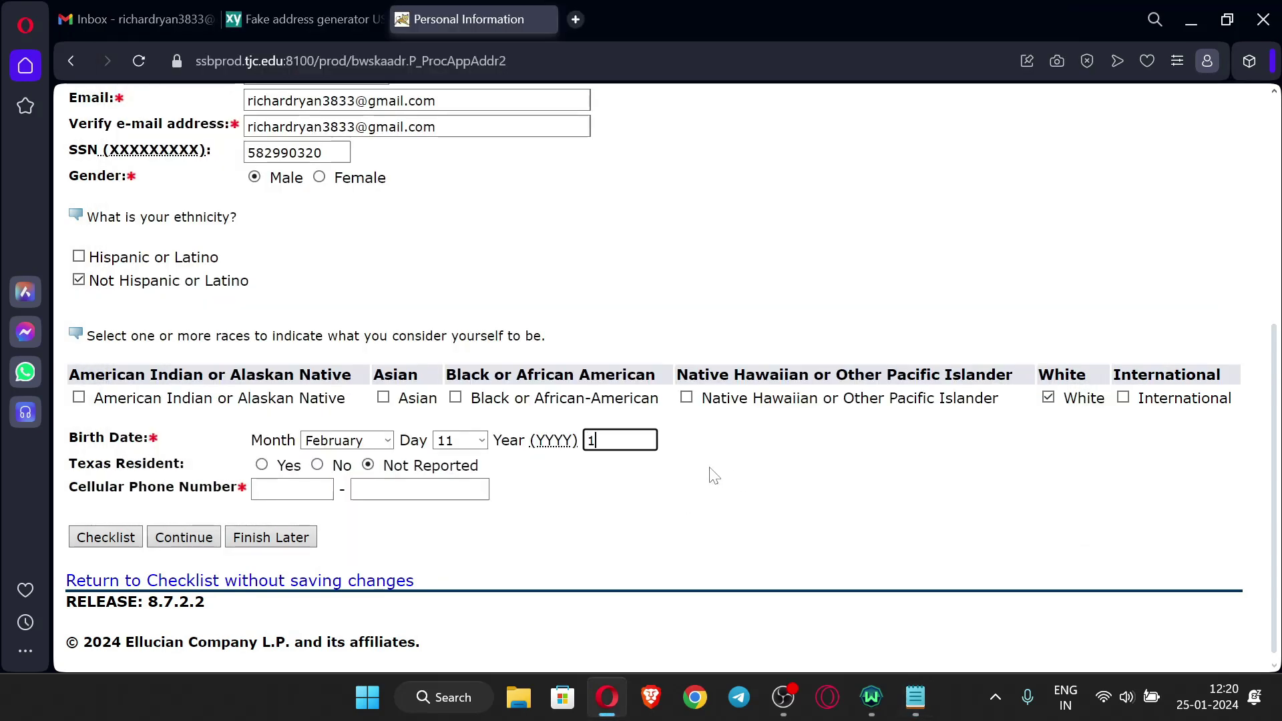
text(994)
click(262, 465)
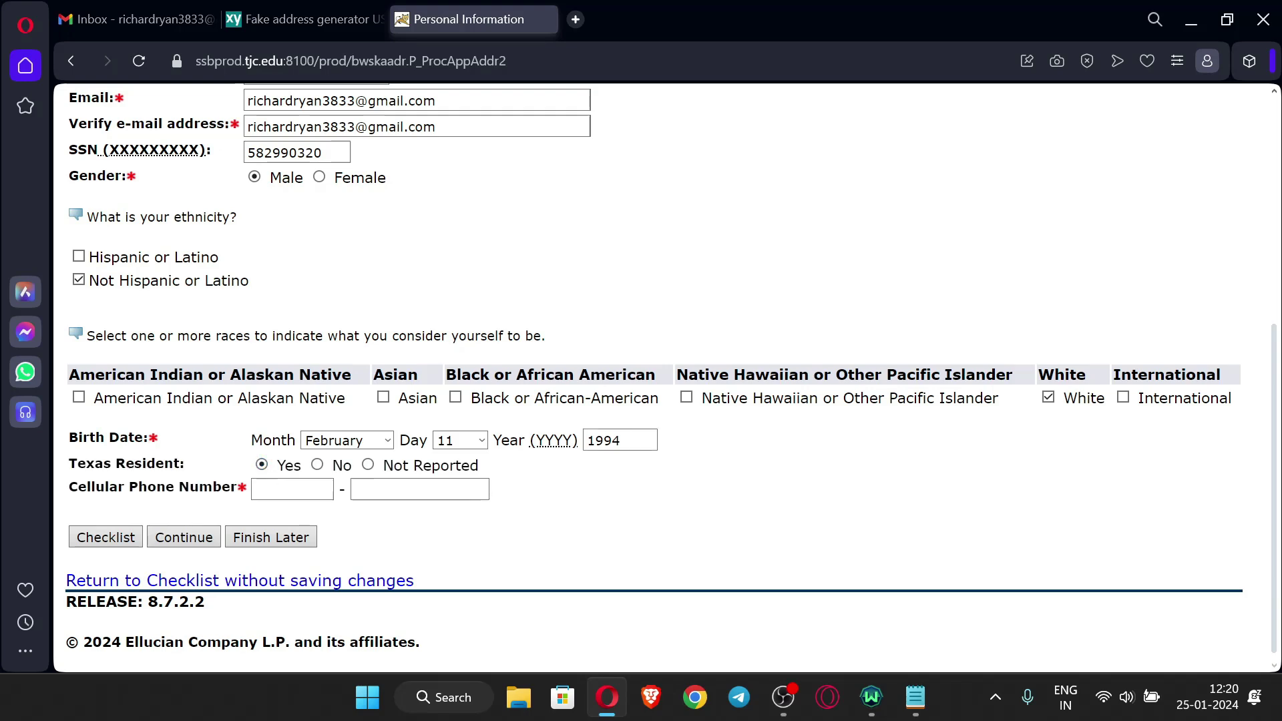
Fill in the Cellular Phone Number with the suggested area code and number, and continue to the Emergency Contact page
scroll(563, 424, up, 3)
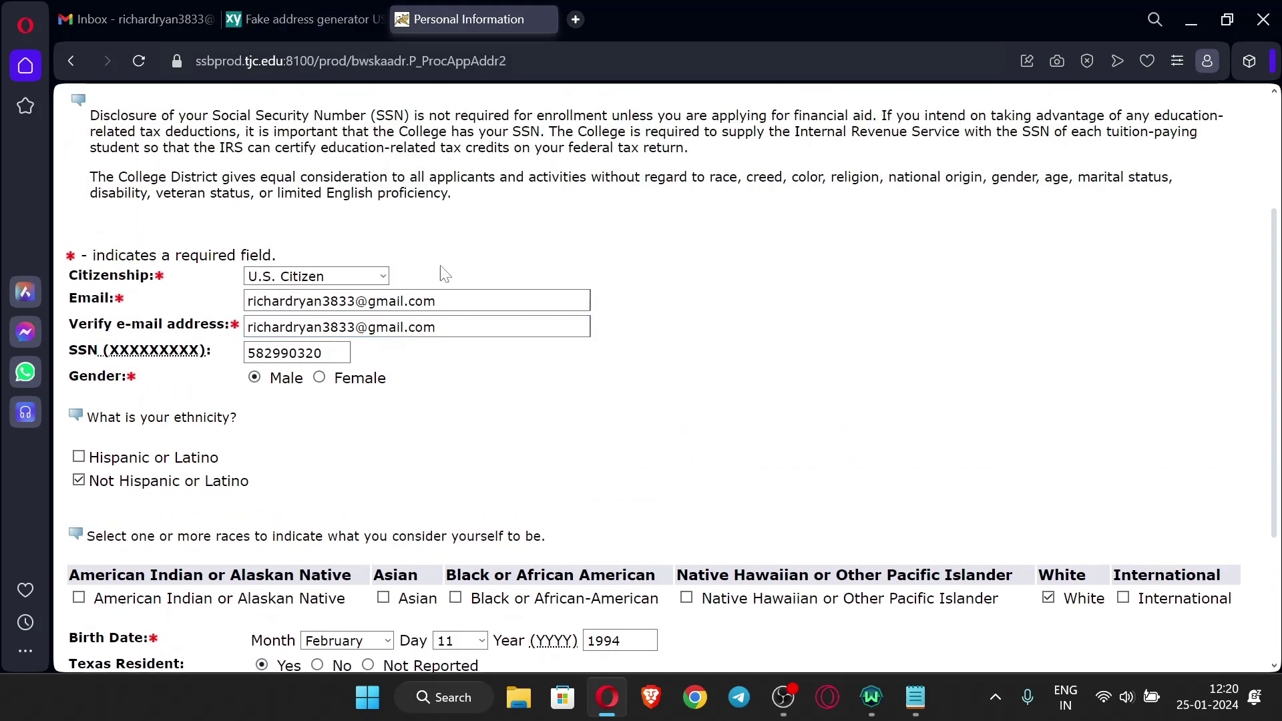
scroll(441, 277, down, 3)
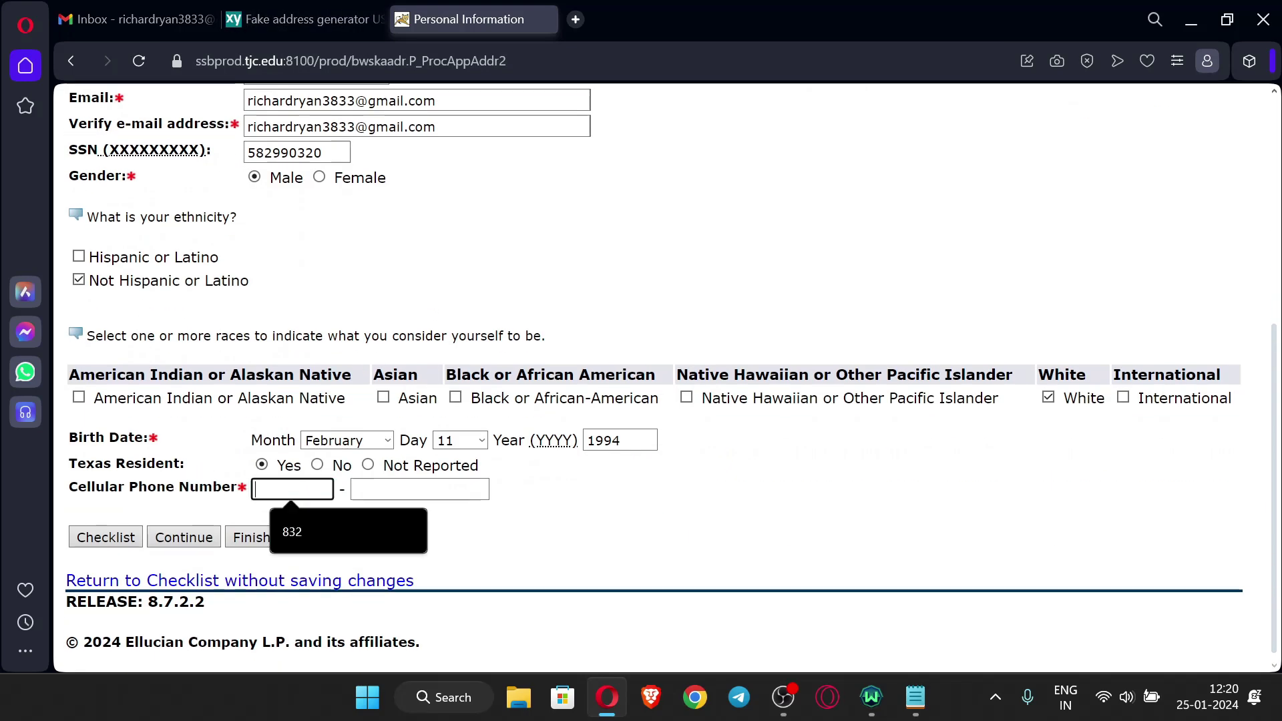
click(346, 531)
click(430, 492)
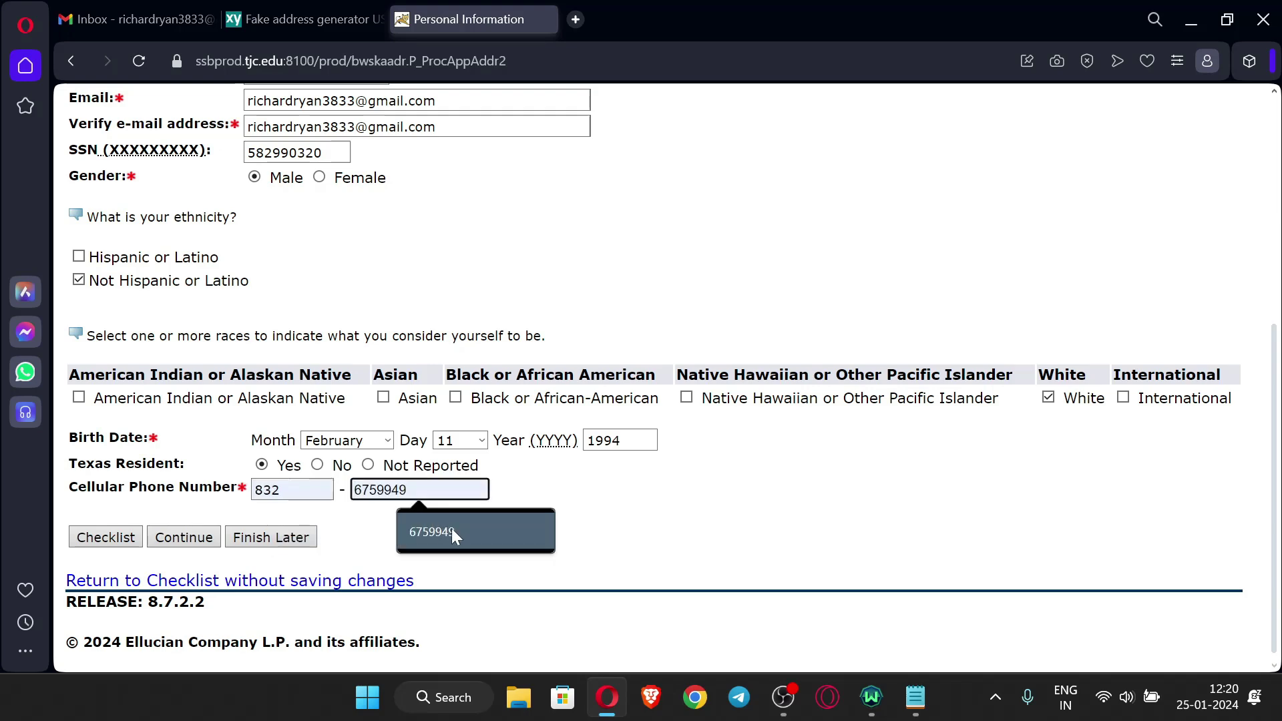
click(451, 527)
scroll(435, 435, up, 4)
scroll(387, 440, down, 3)
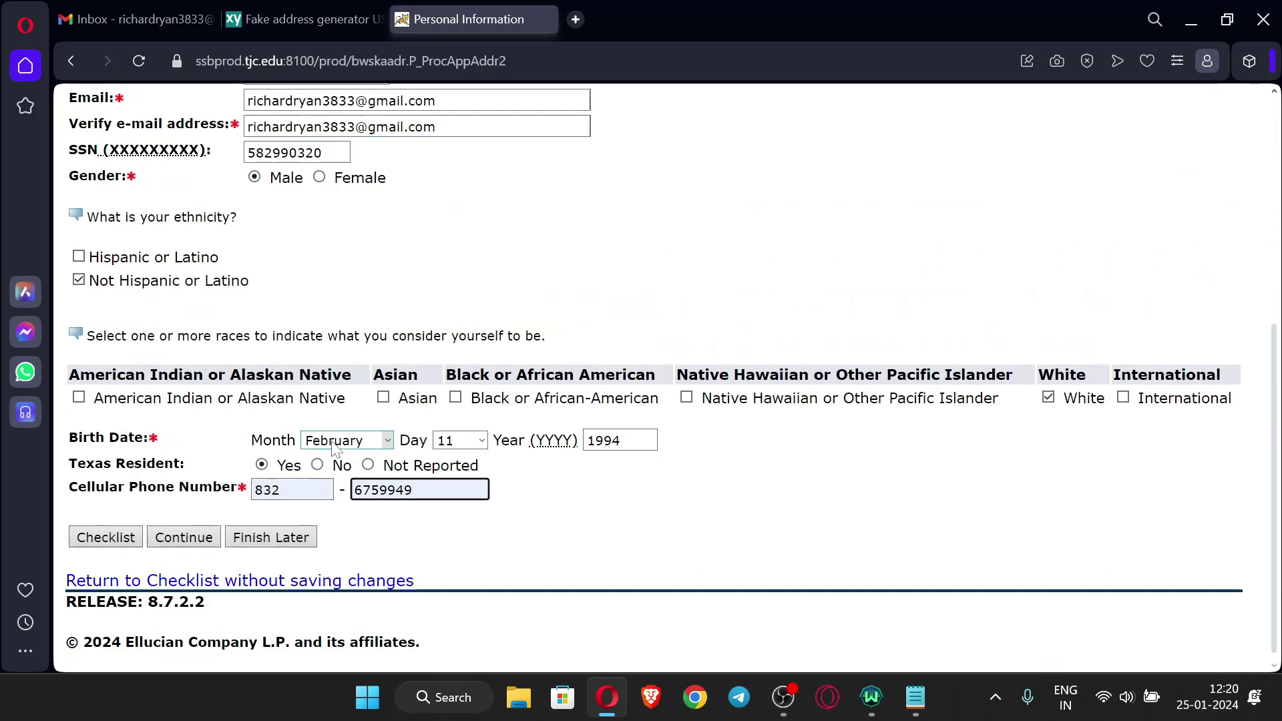
click(194, 540)
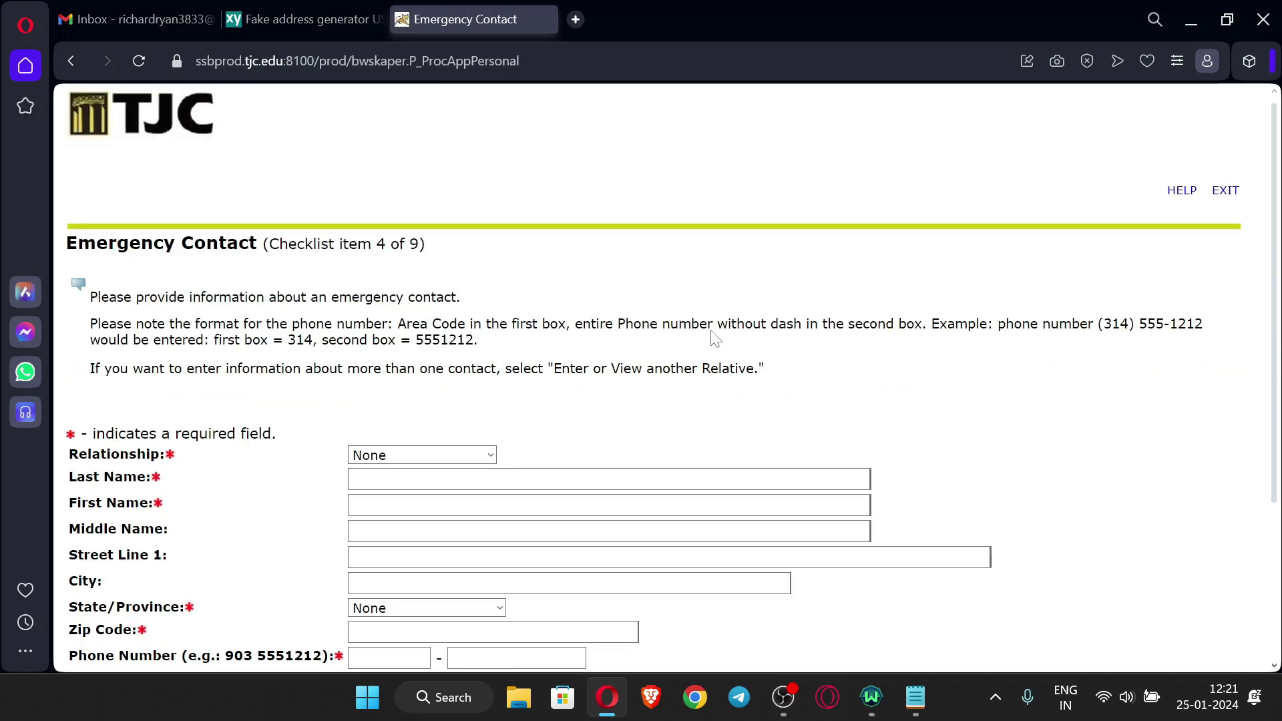
Set the Relationship on the Emergency Contact form to Emergency Contact
scroll(508, 293, down, 3)
scroll(410, 295, up, 3)
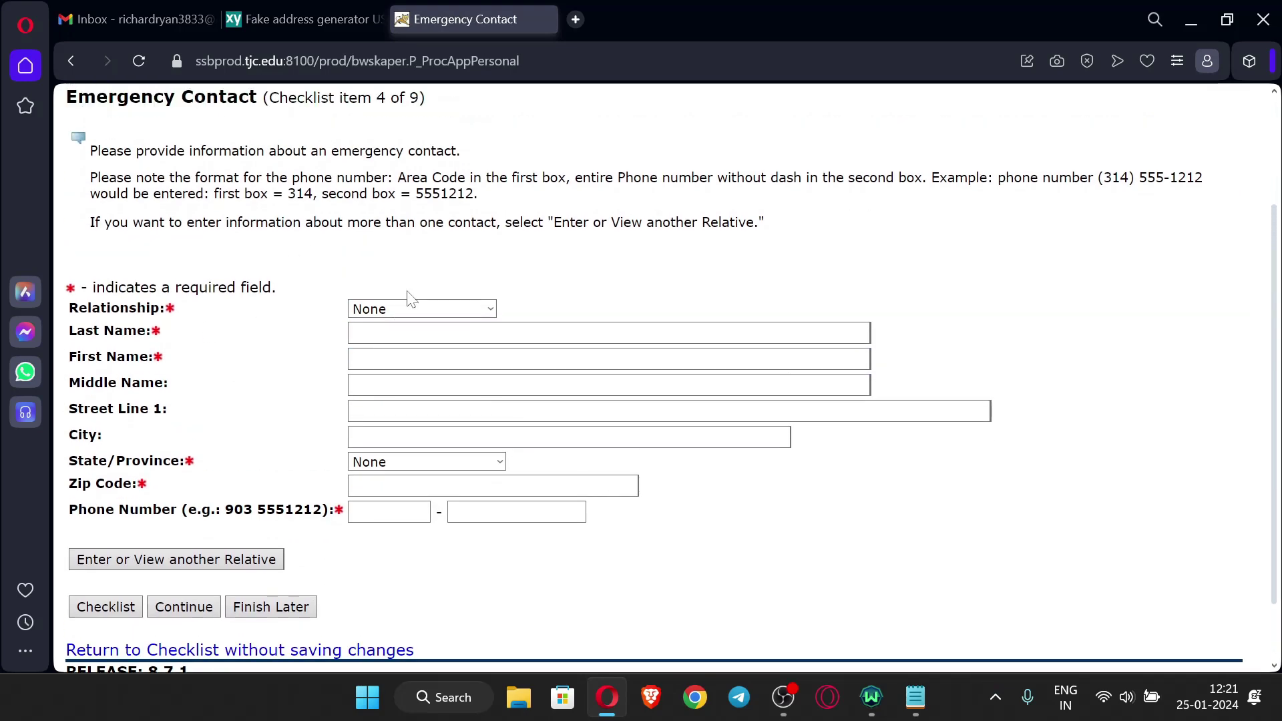
scroll(401, 314, down, 2)
scroll(605, 373, down, 2)
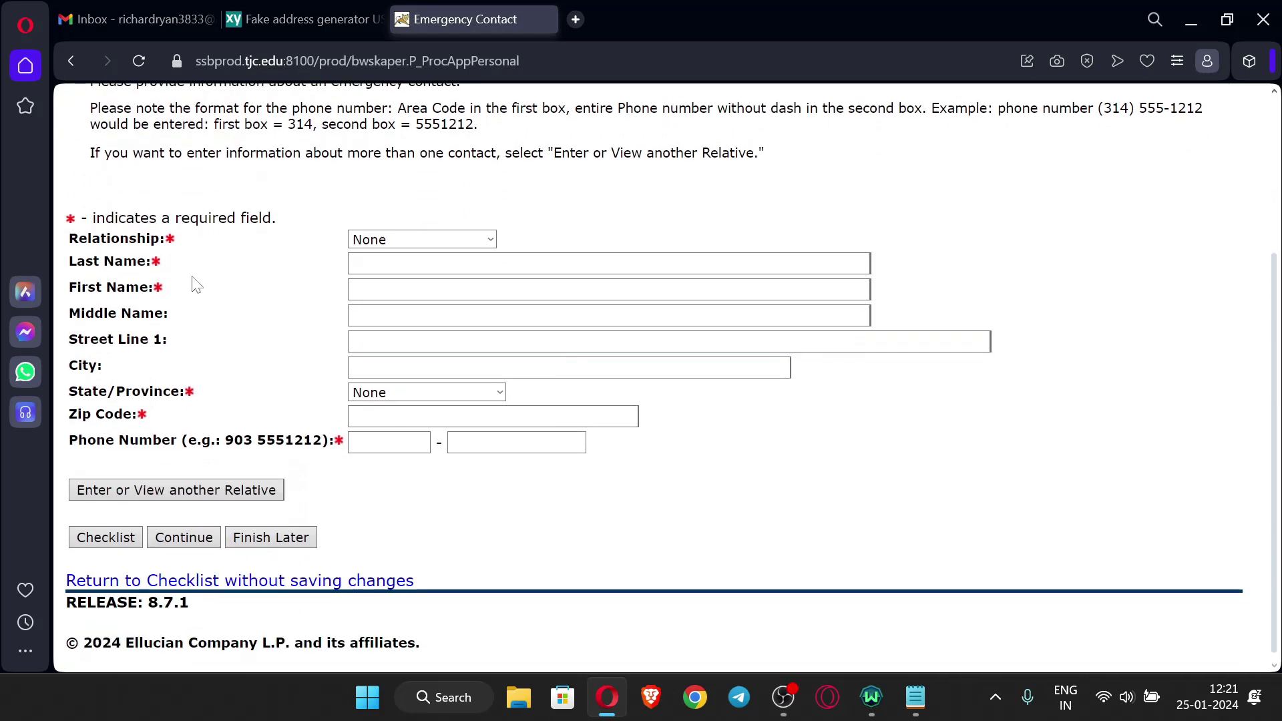
click(423, 242)
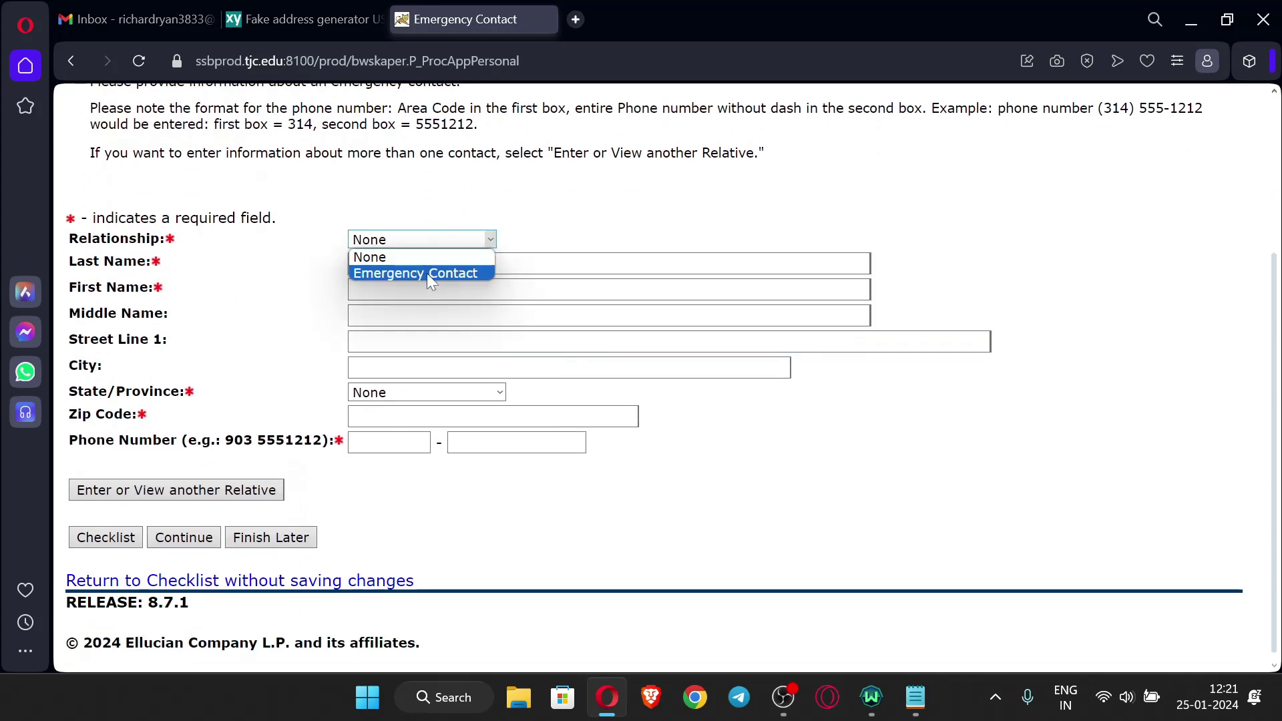
click(426, 274)
click(403, 242)
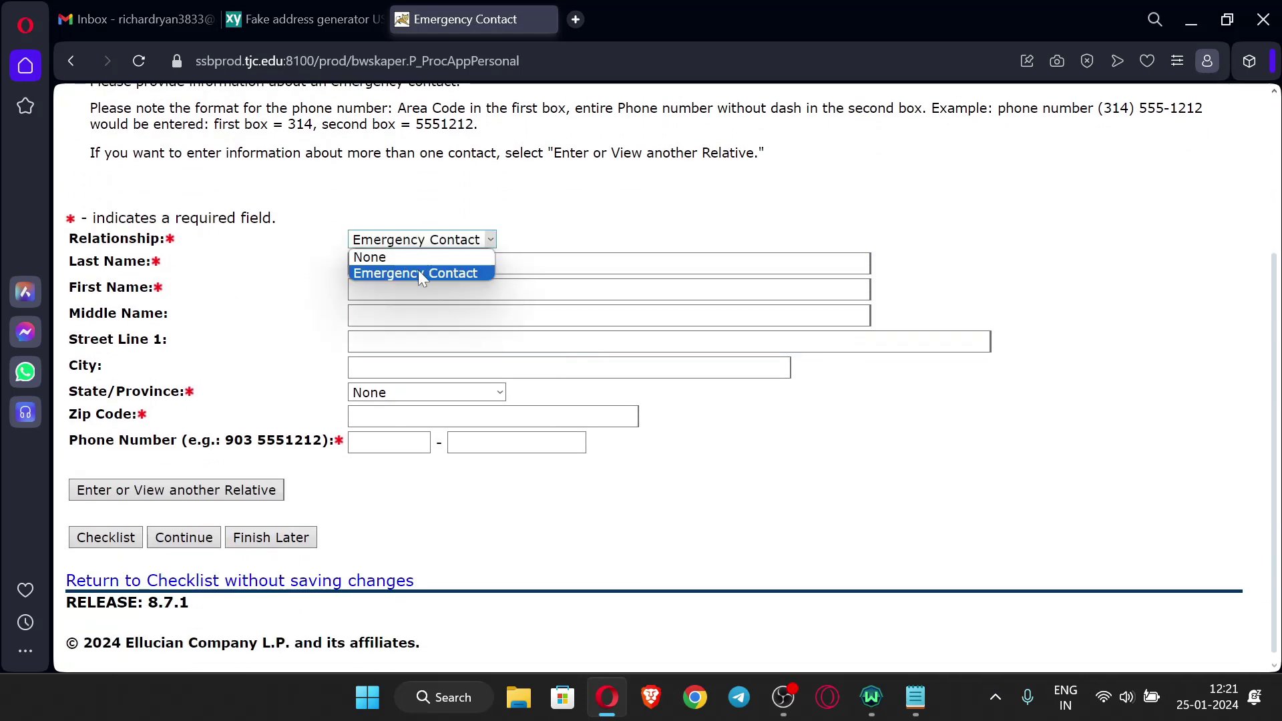
click(418, 272)
Enter the emergency contact's last name and first name
click(353, 264)
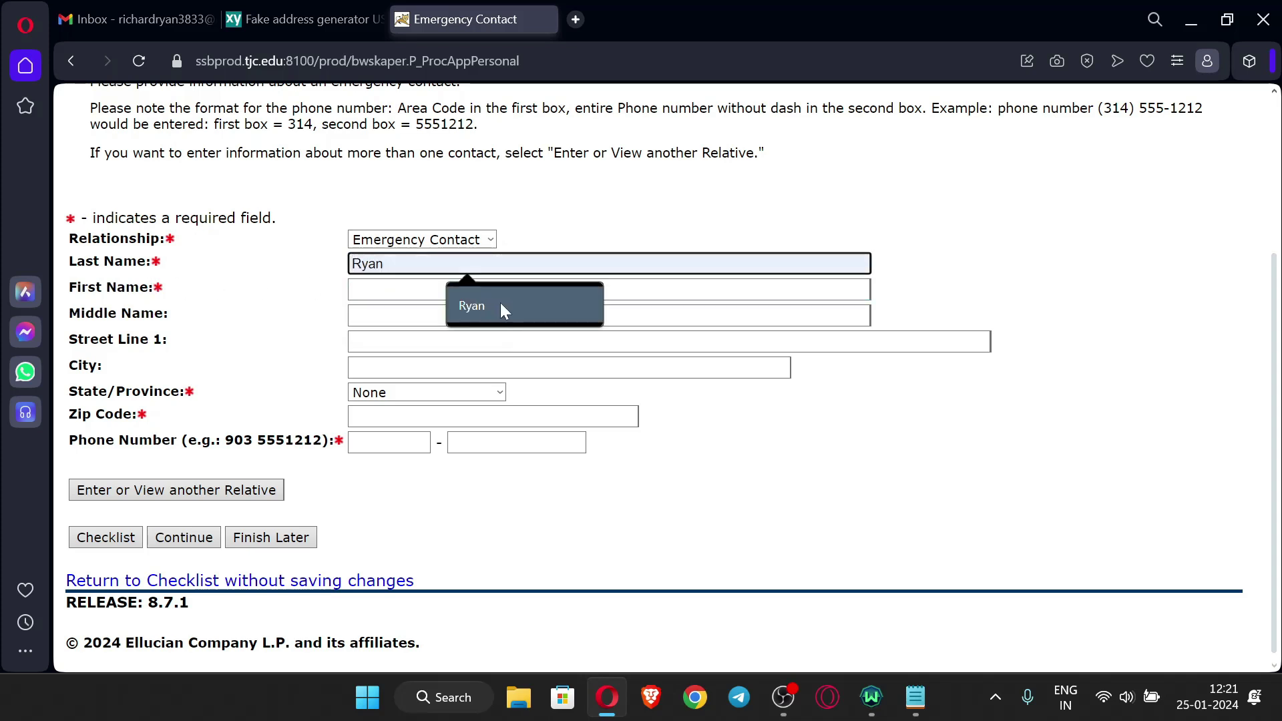
click(491, 307)
key(Tab)
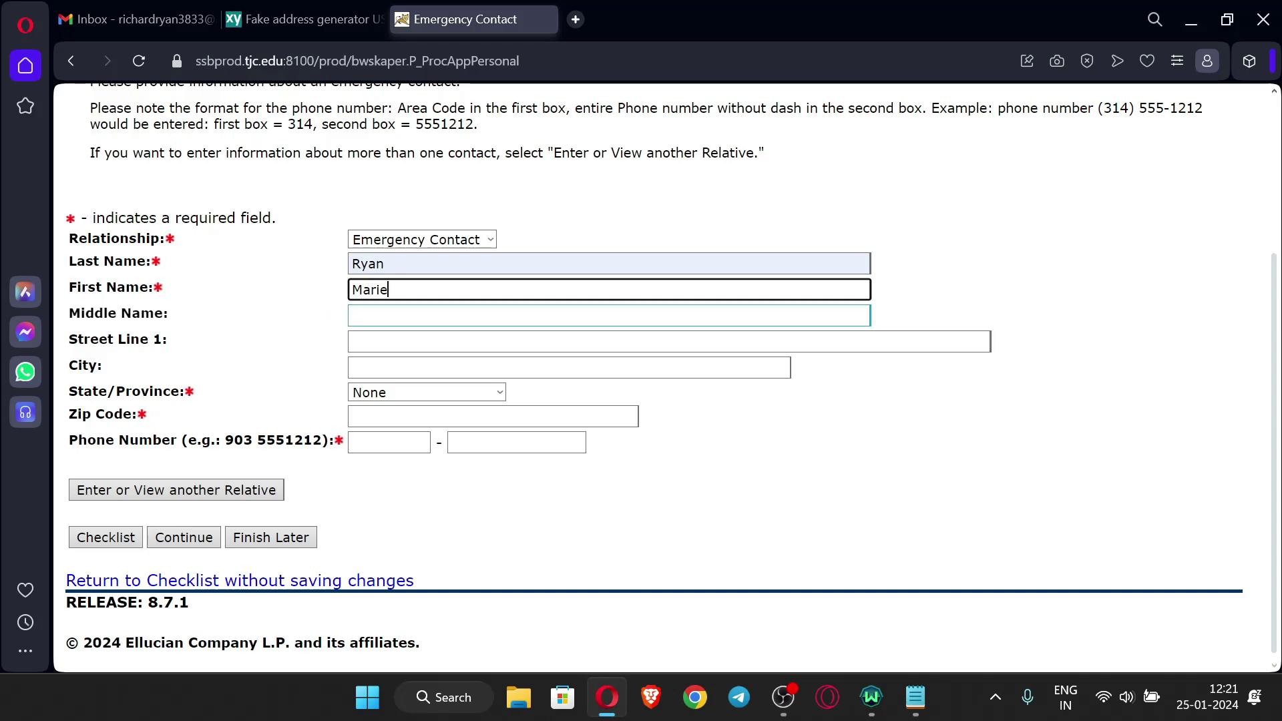
Set the emergency contact's State/Province to Texas
click(369, 344)
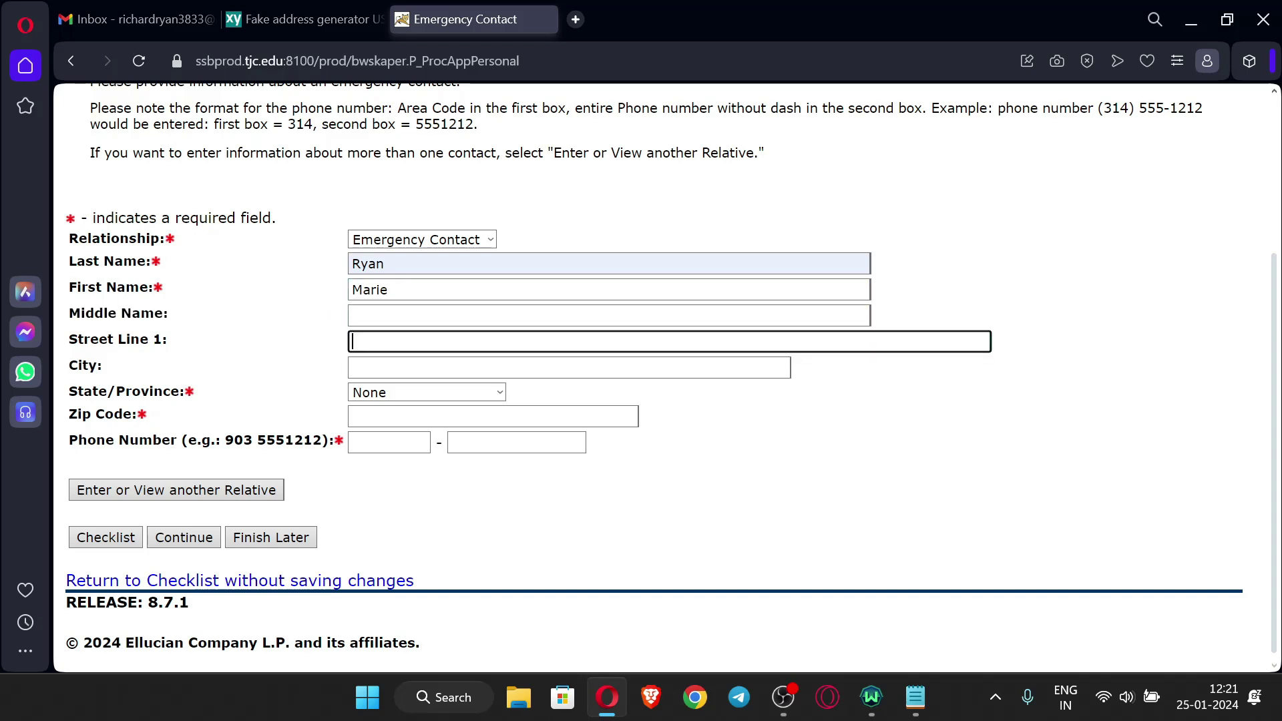
click(381, 393)
scroll(424, 301, down, 10)
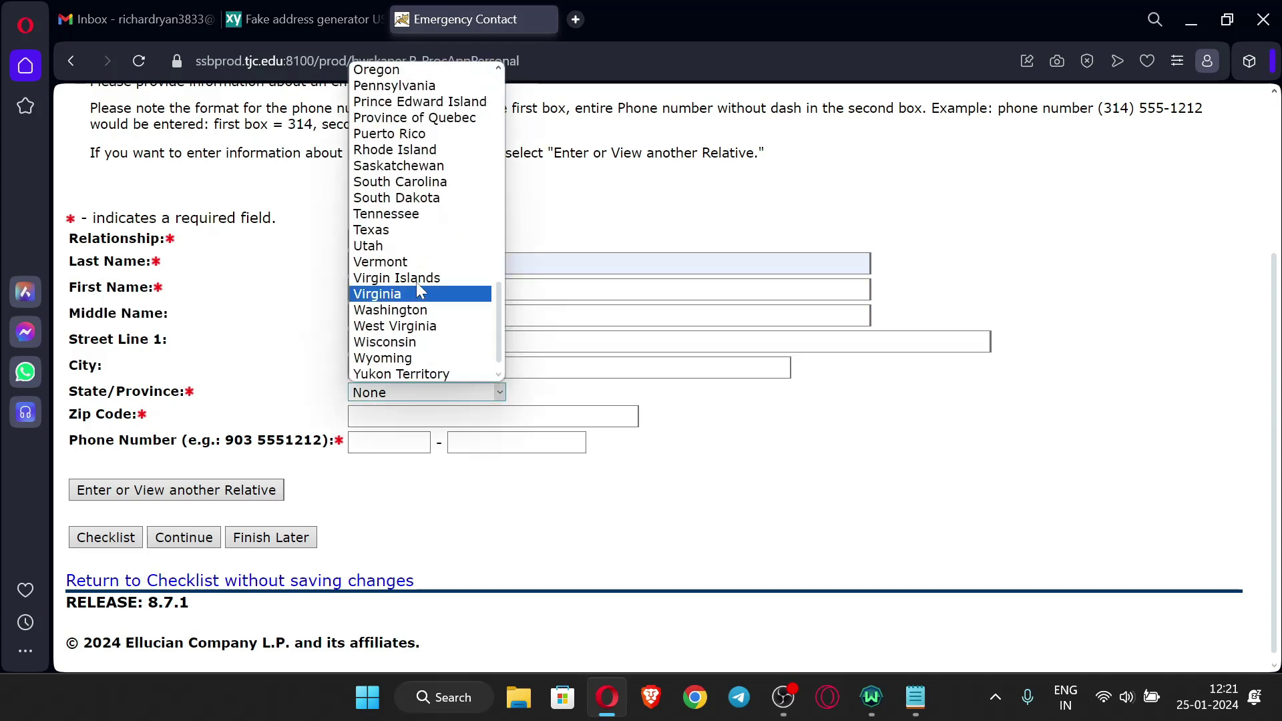
click(415, 231)
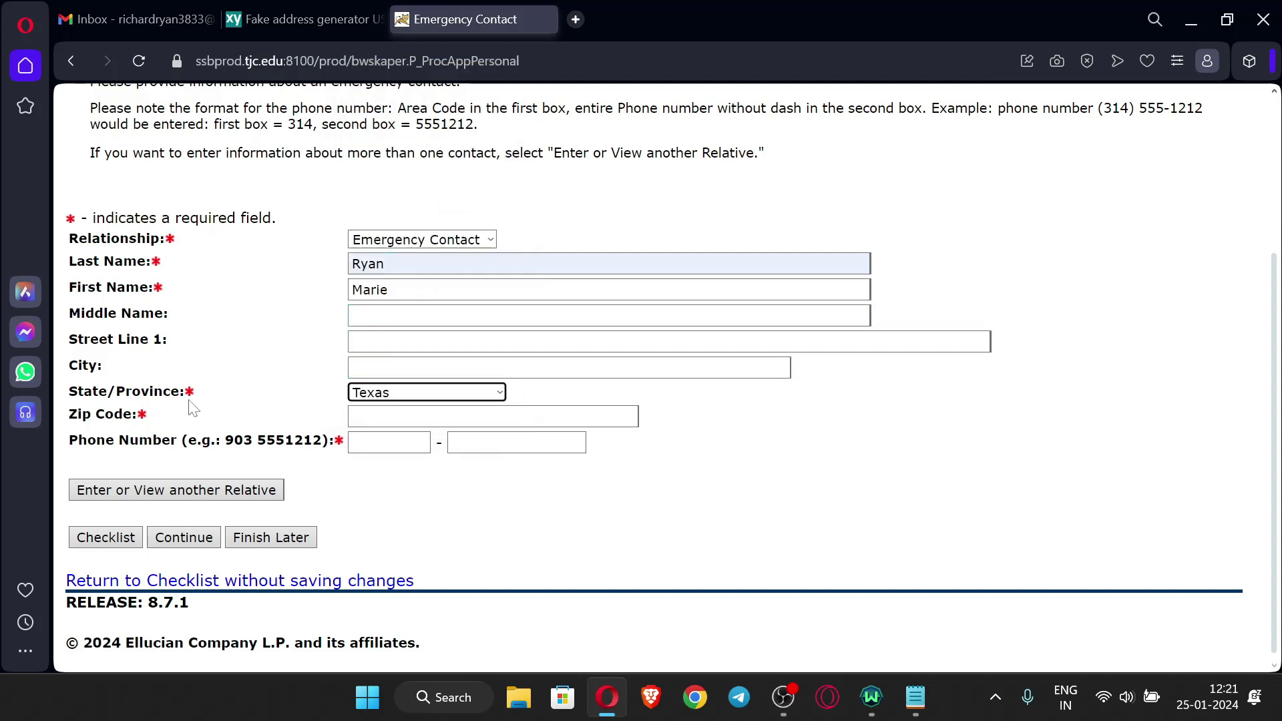
Fill in the emergency contact's Zip Code and the area code of the Phone Number with the suggested values
click(490, 416)
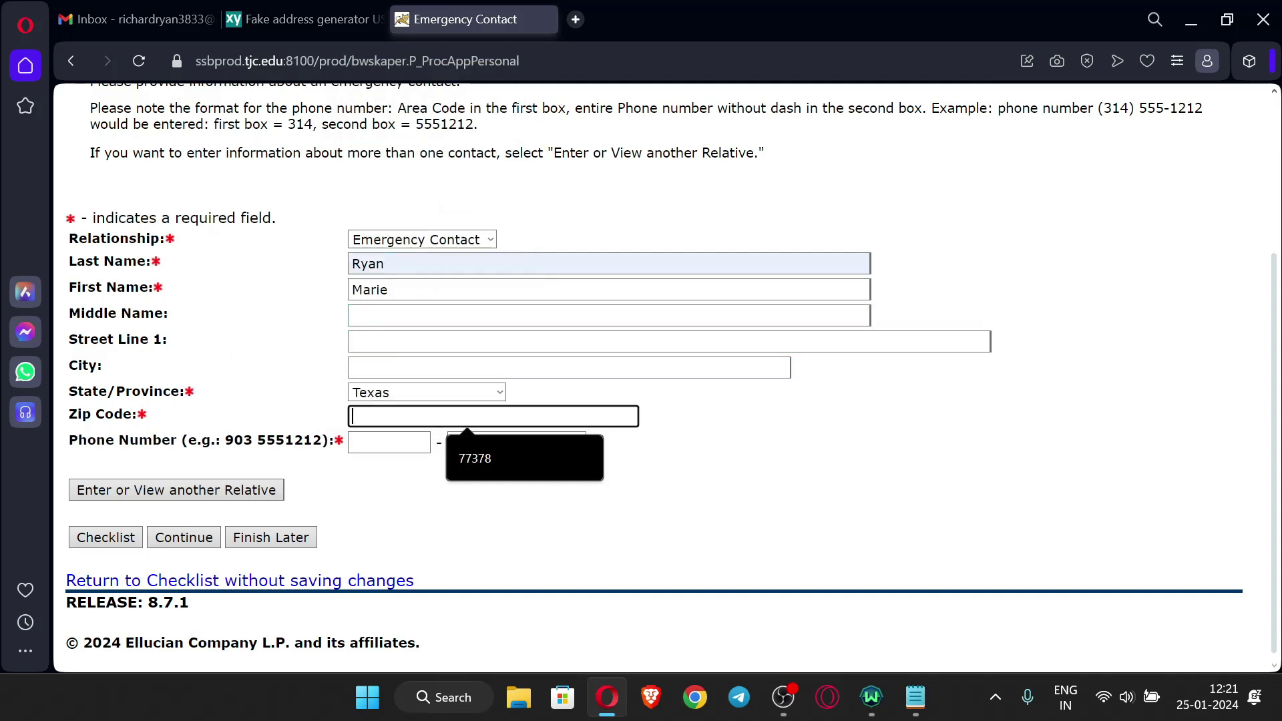
click(490, 466)
click(389, 442)
click(407, 482)
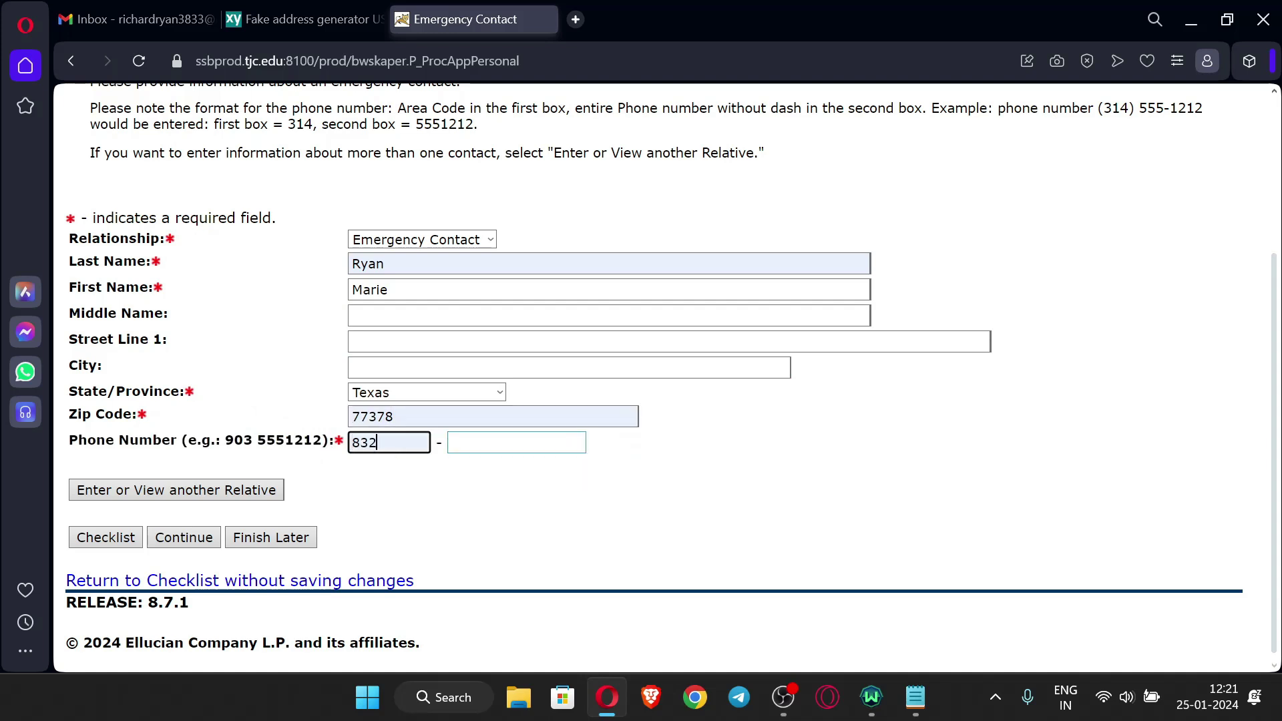
Enter the emergency contact's seven-digit phone number, altering the suggested number's final digits, and continue to the High School page
click(516, 442)
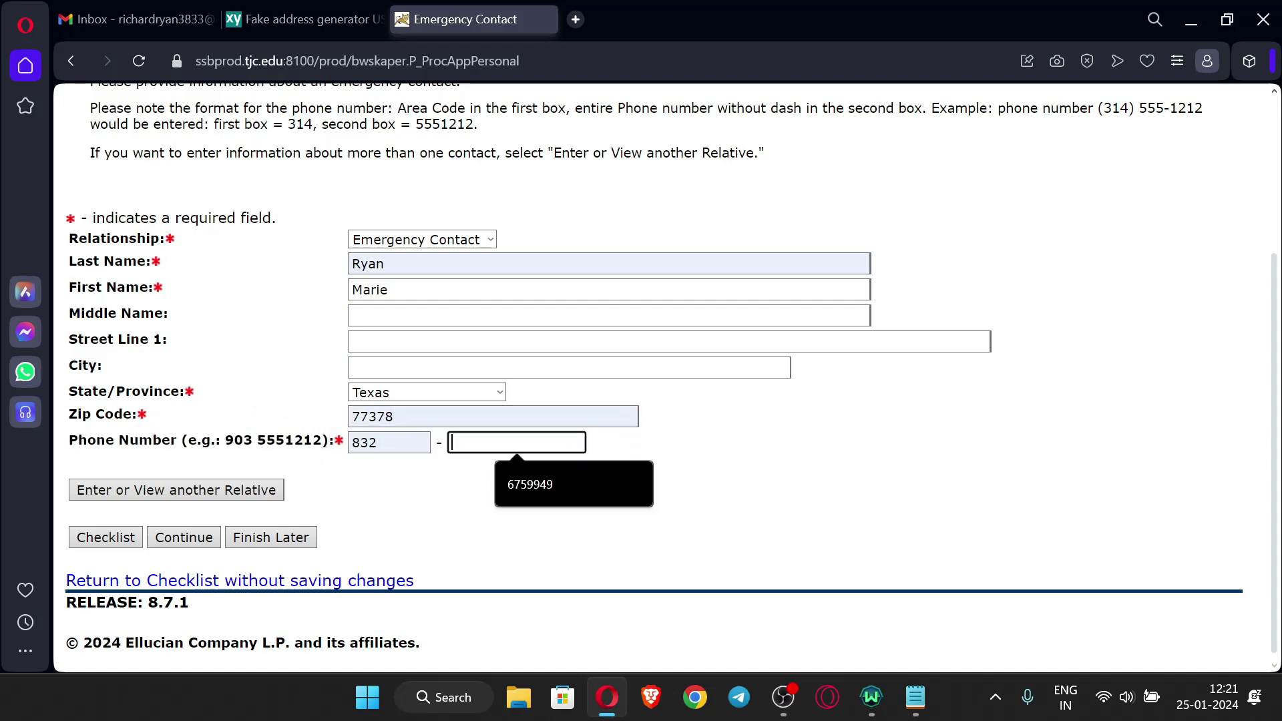
click(572, 486)
key(BackSpace)
key(BackSpace)
text(5678)
key(BackSpace)
key(BackSpace)
key(BackSpace)
text(389)
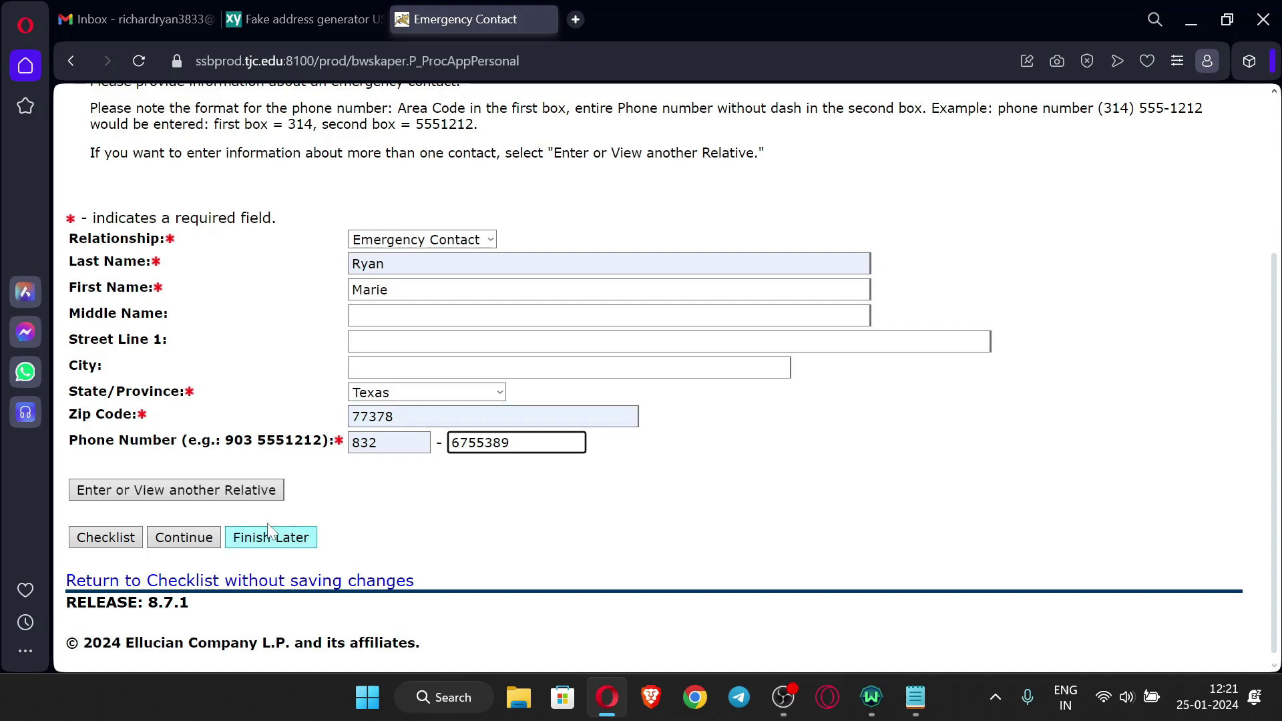
click(184, 538)
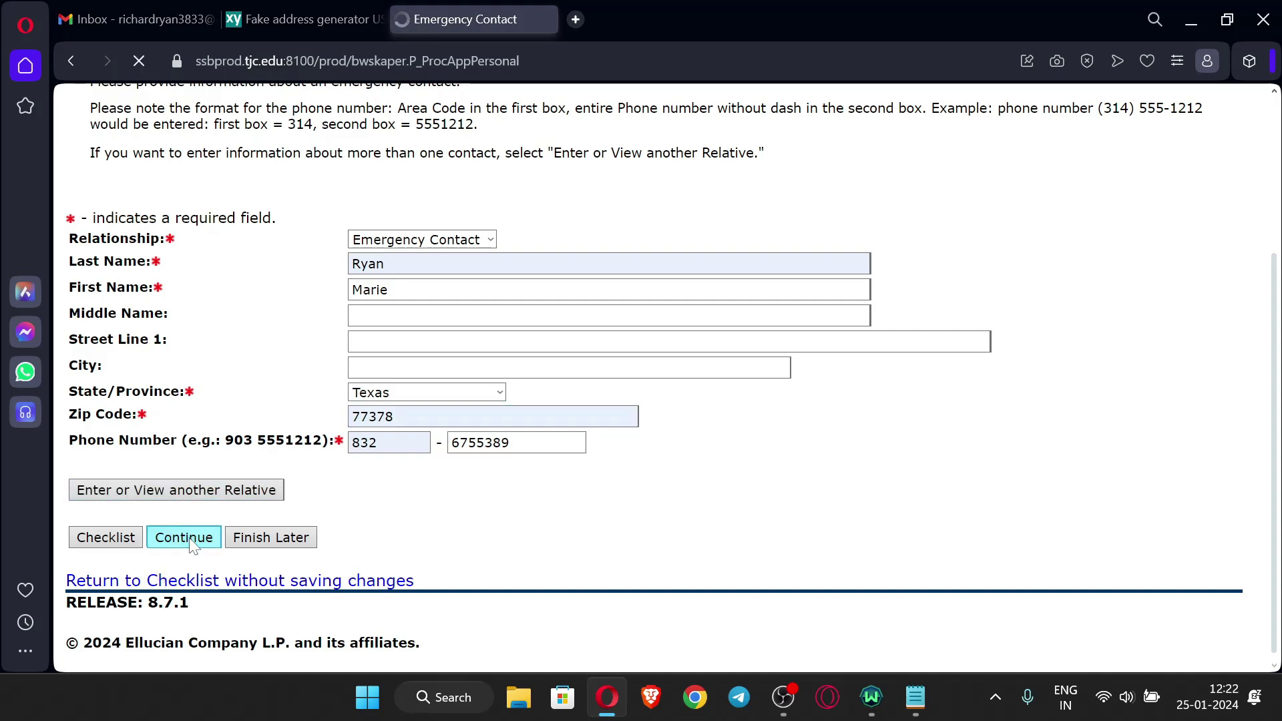
Look up the high school code and list the cities for Texas in the United States of America
scroll(474, 327, up, 2)
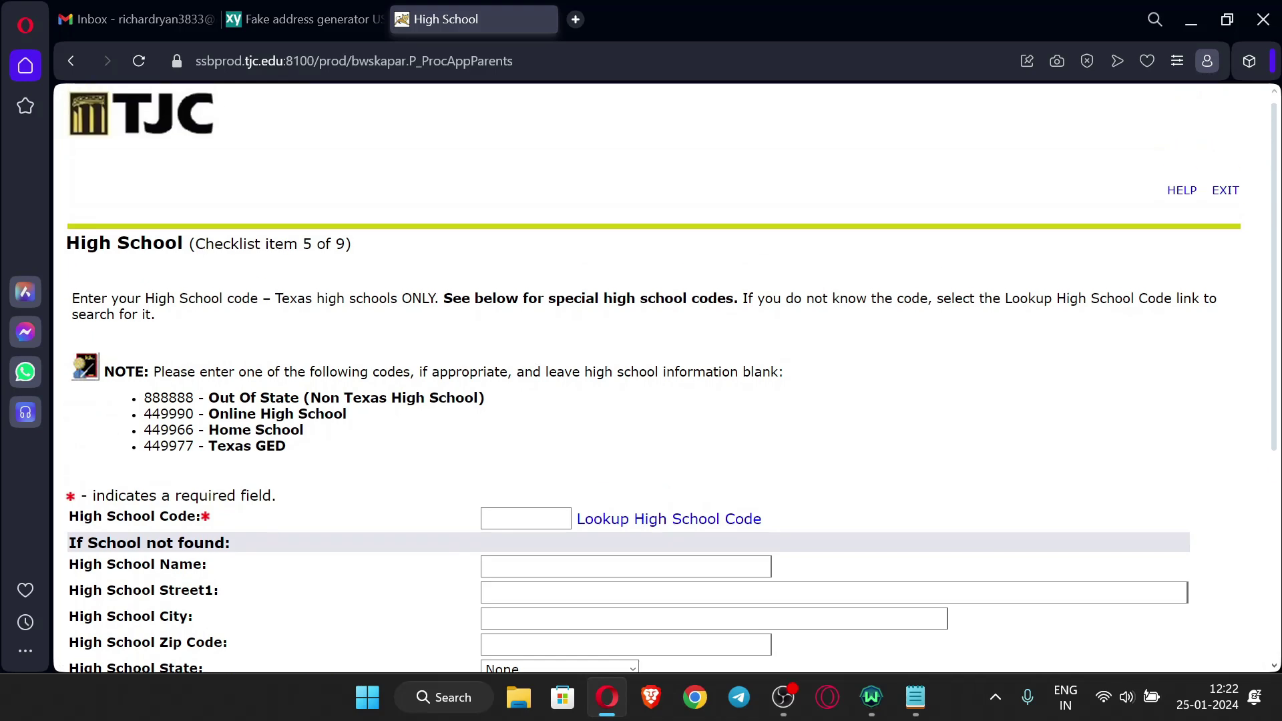
scroll(634, 447, down, 5)
scroll(634, 448, up, 3)
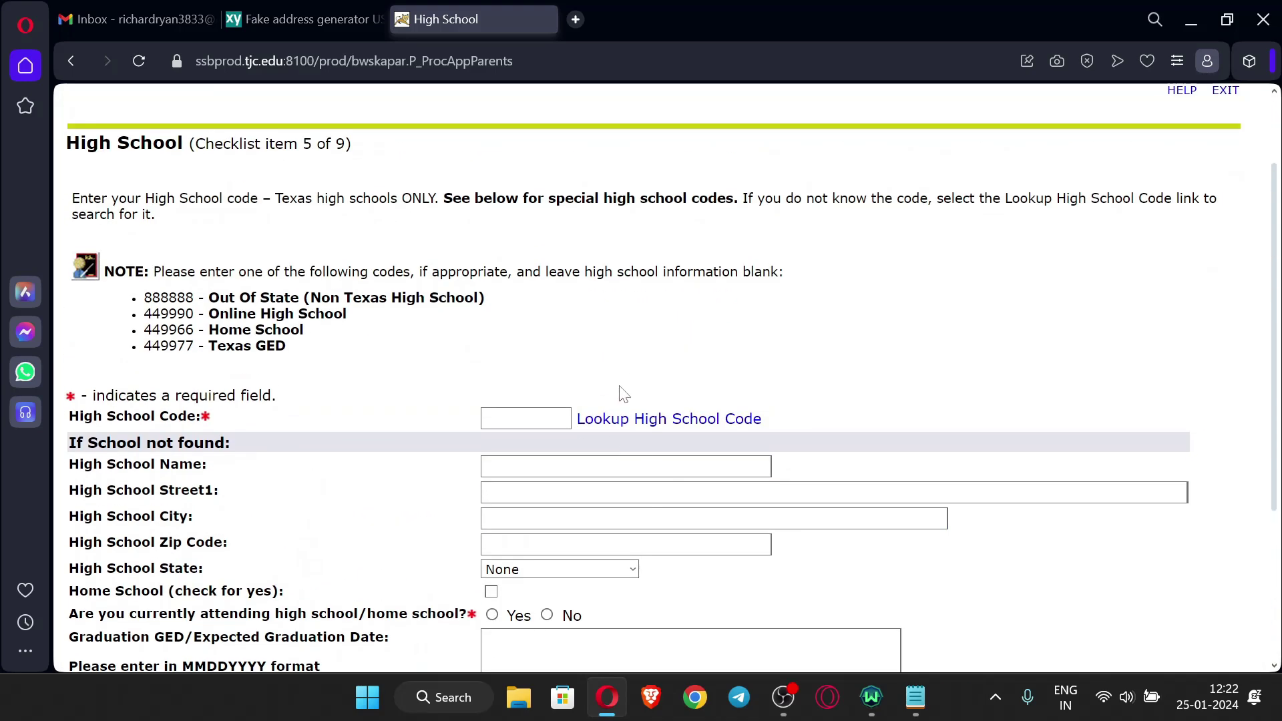
click(668, 427)
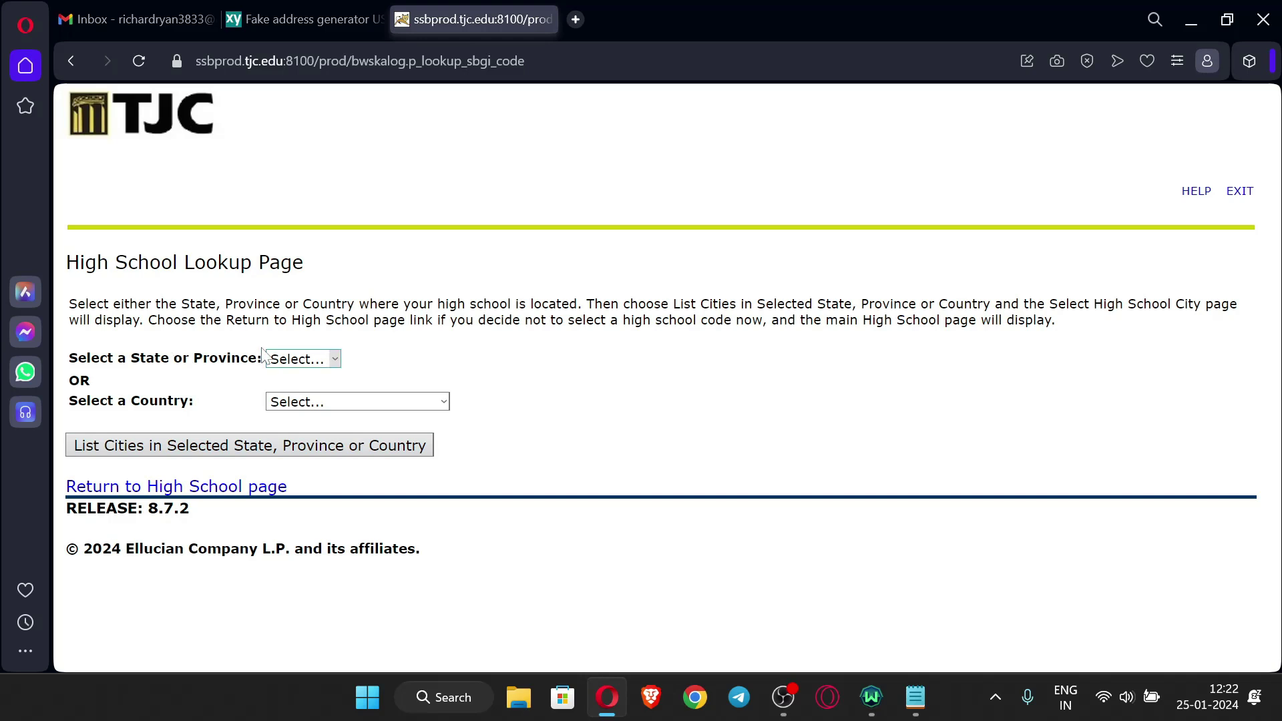
click(302, 360)
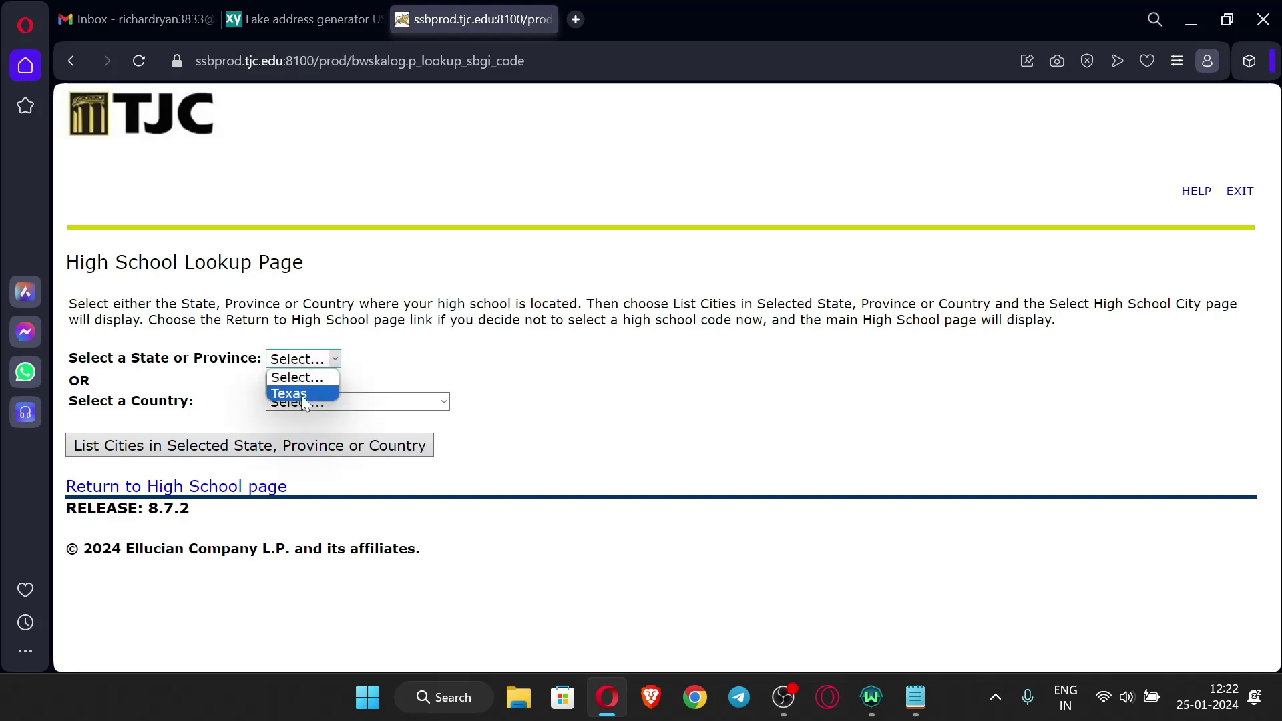
click(302, 394)
click(320, 401)
click(335, 431)
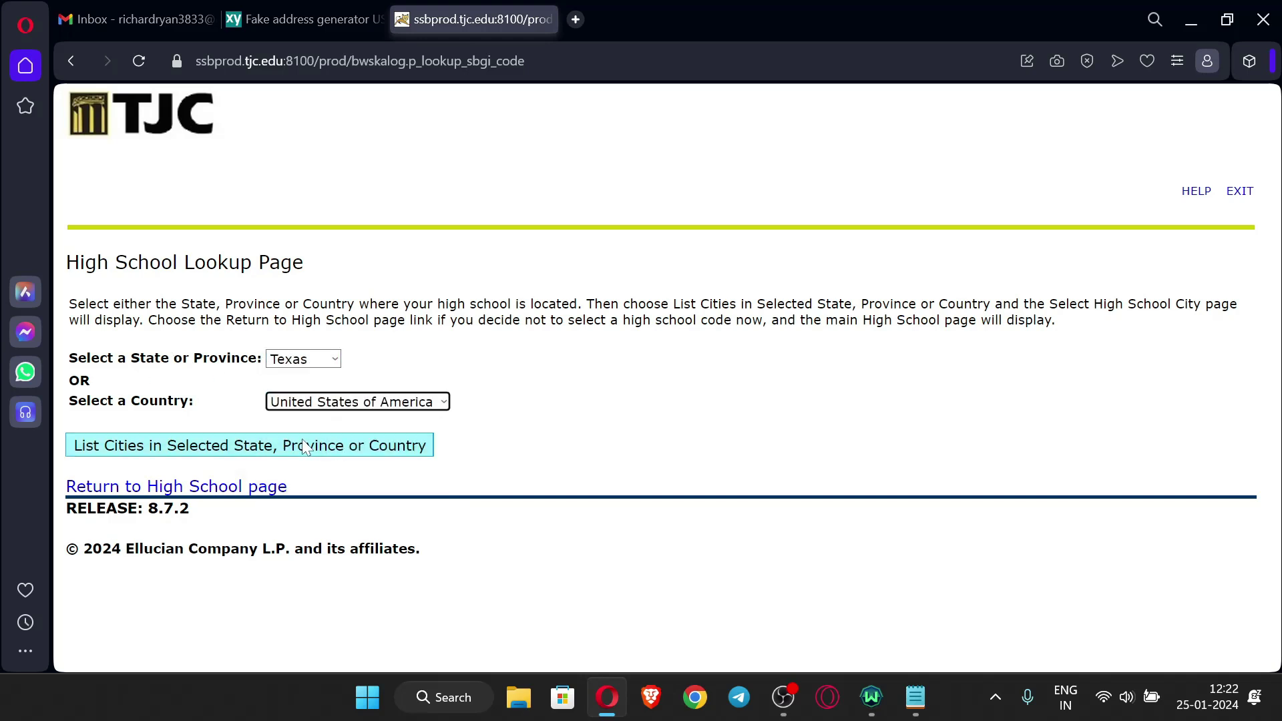
click(164, 449)
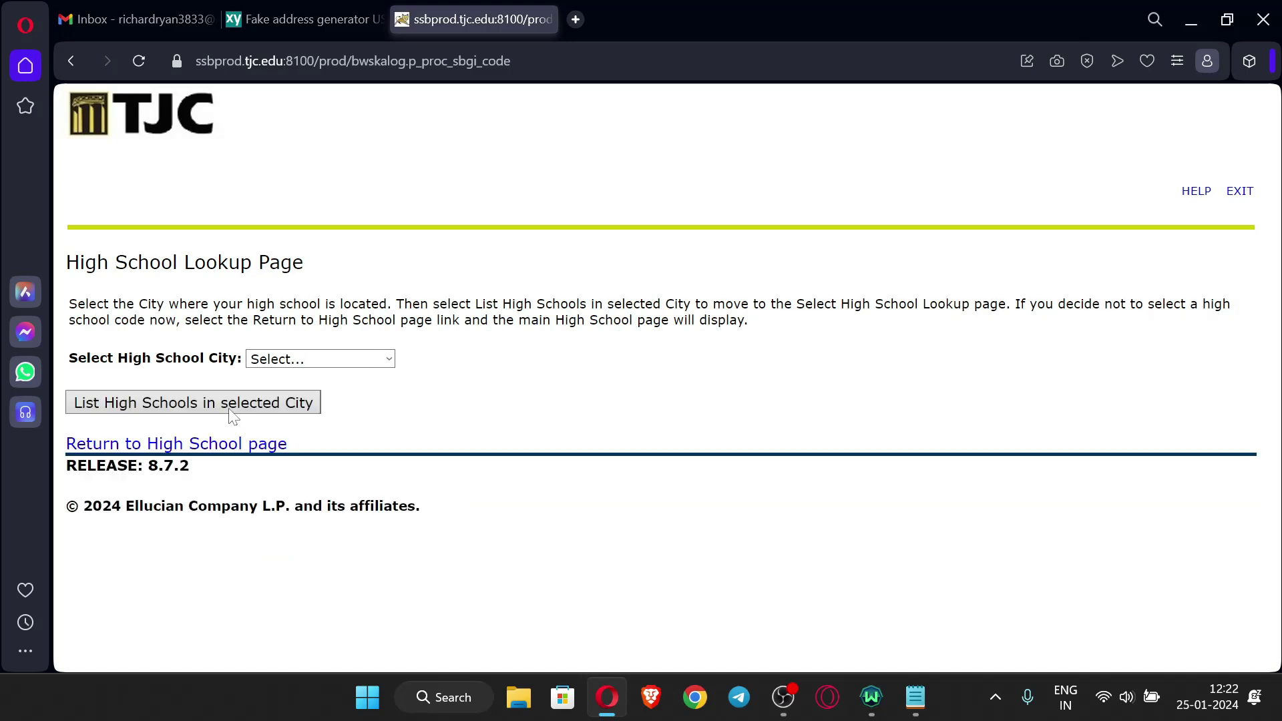
Set the high school city to Atlanta and list the high schools there
click(319, 359)
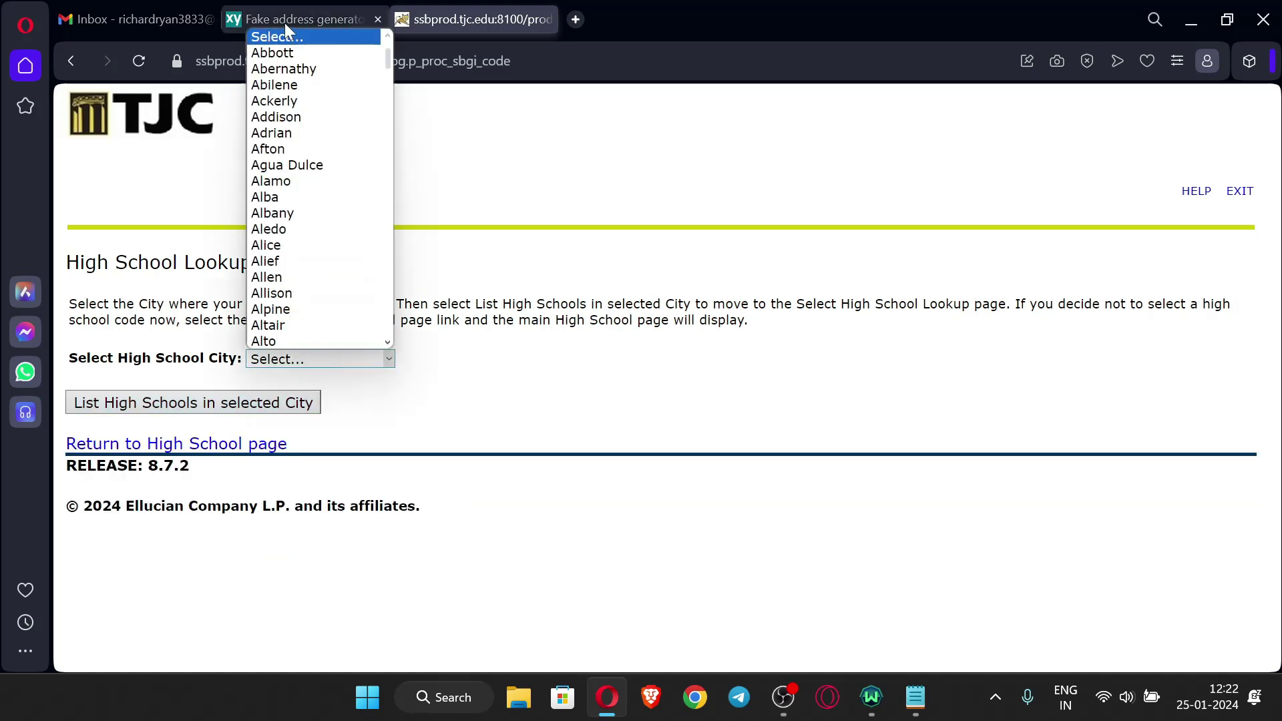
scroll(318, 254, down, 10)
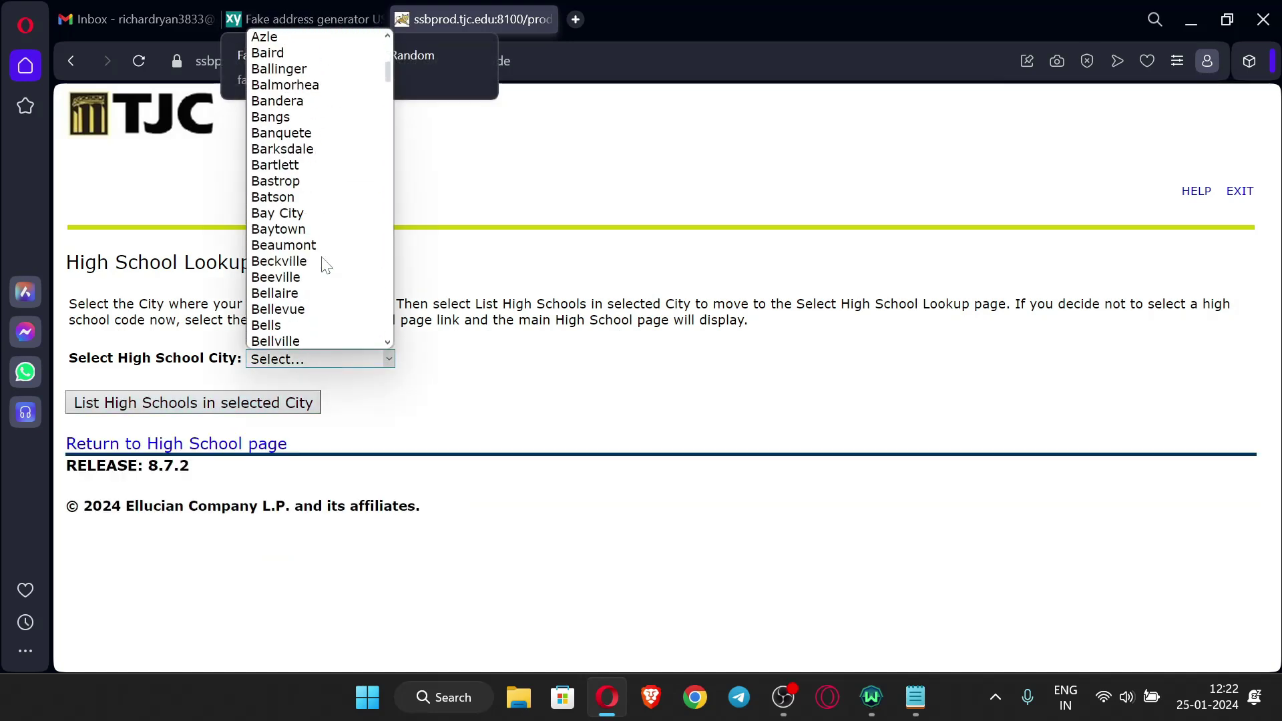
scroll(322, 213, down, 20)
scroll(322, 212, up, 20)
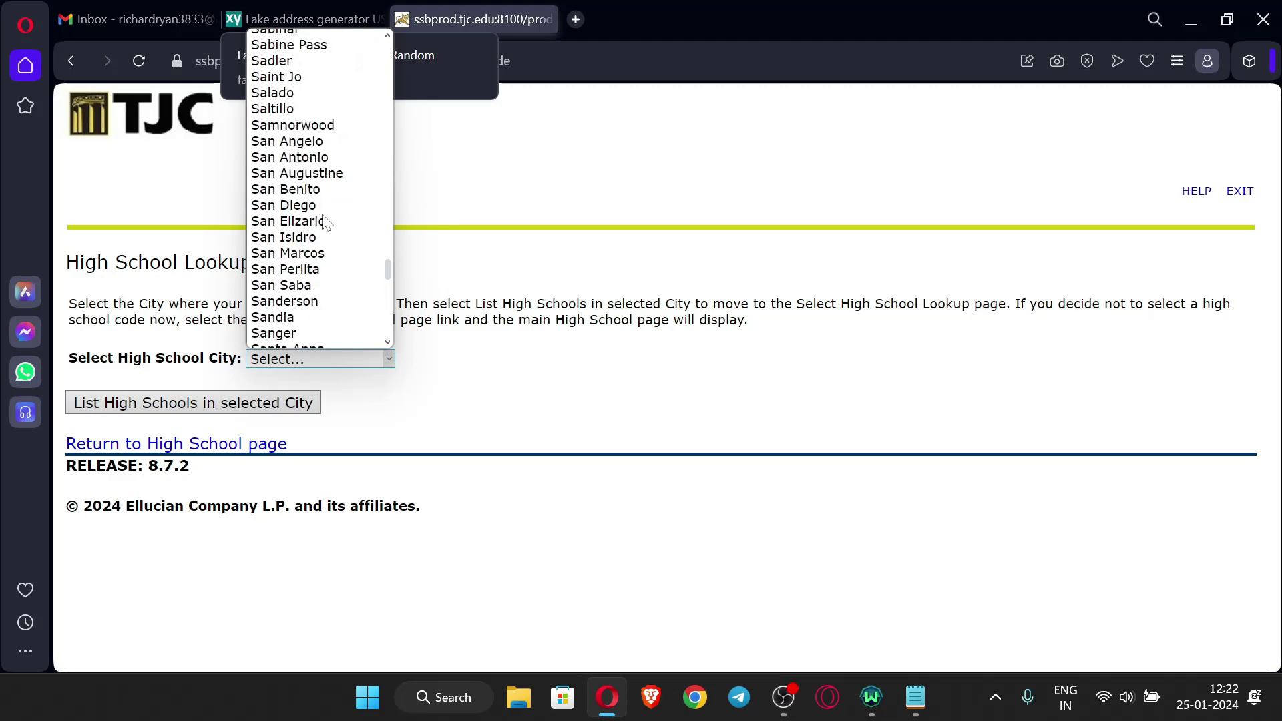
scroll(325, 213, up, 15)
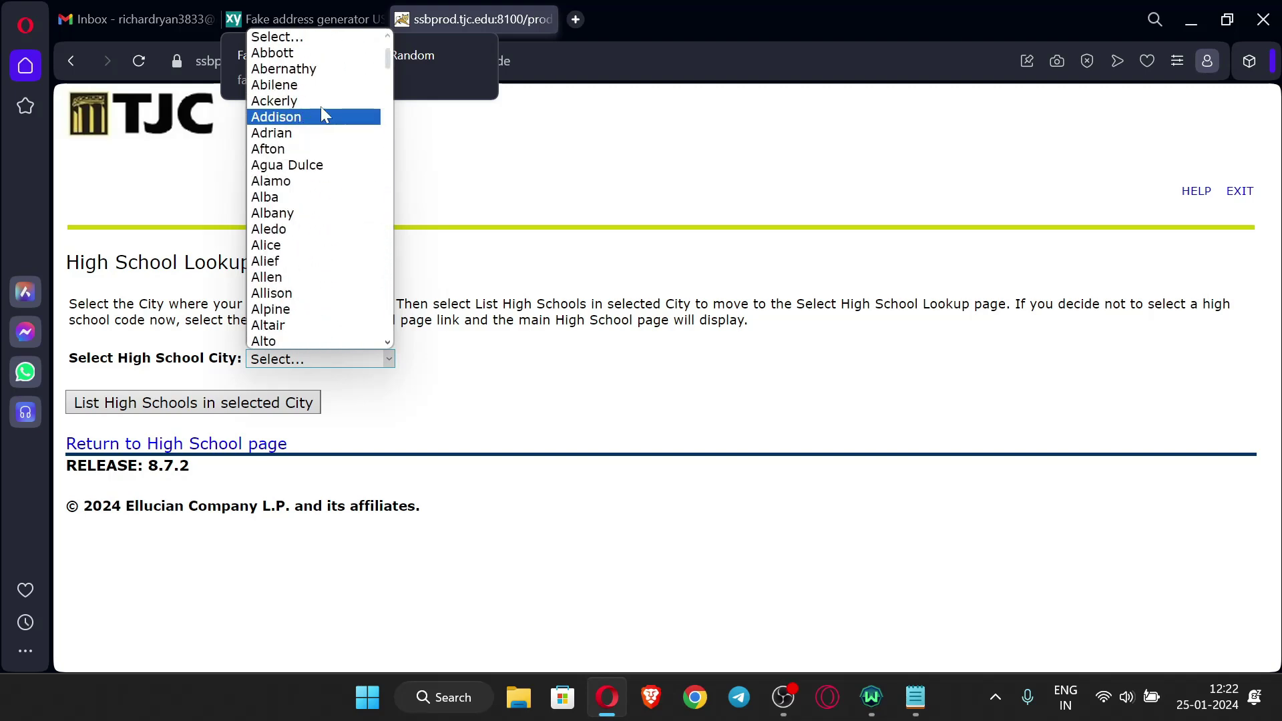
scroll(323, 277, down, 5)
click(324, 280)
click(200, 412)
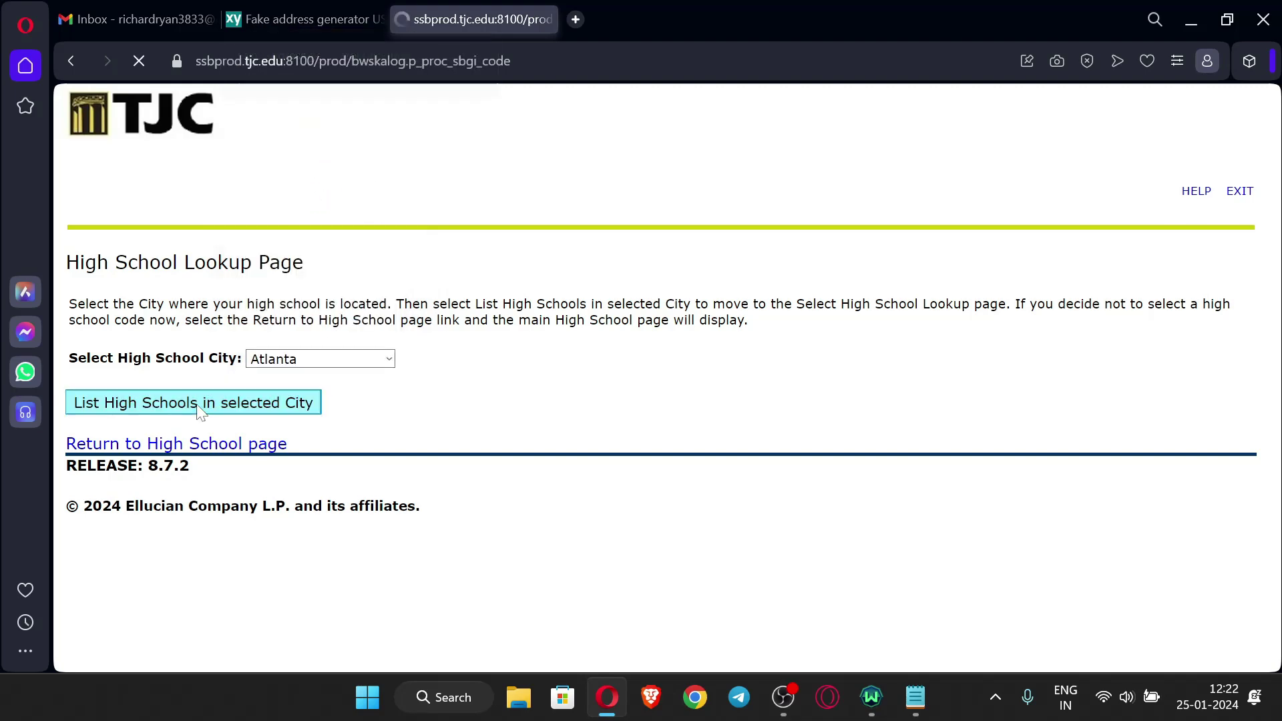
Choose Atlanta High School and copy its information to the data entry form
click(326, 359)
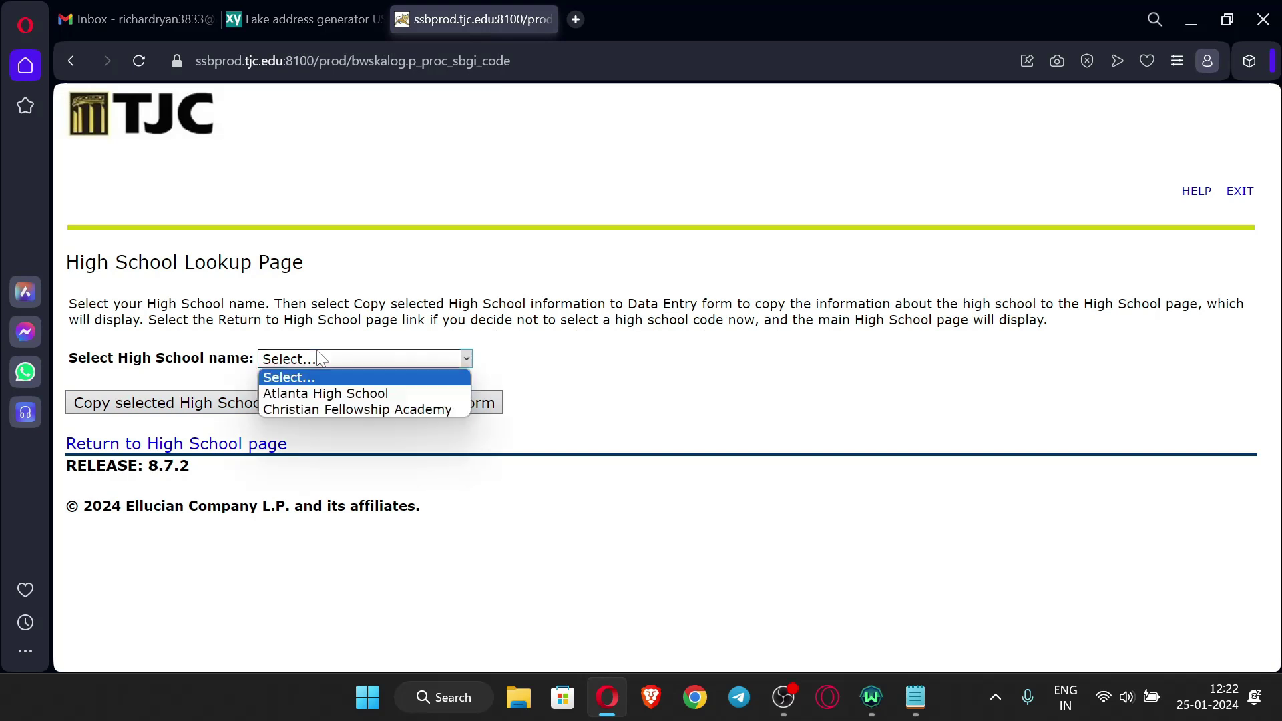
click(368, 399)
click(246, 408)
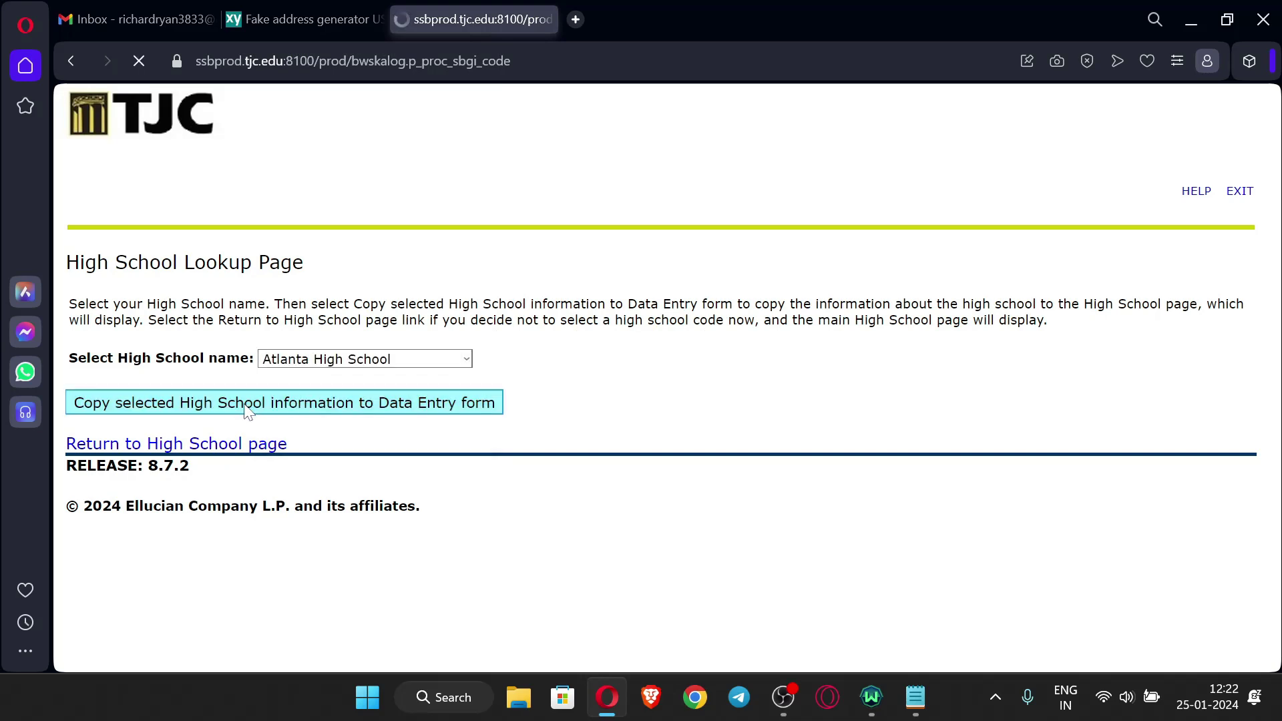
Answer No to the question about currently attending high school or home school
scroll(673, 399, down, 2)
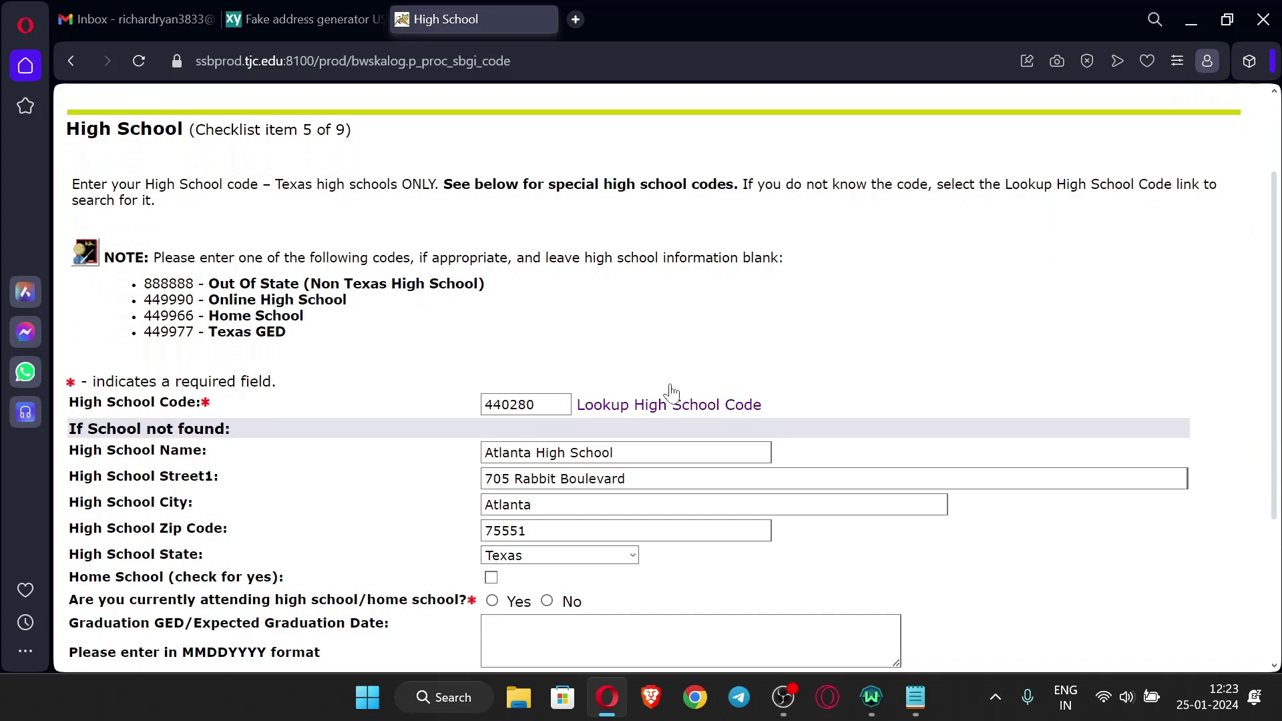
scroll(671, 393, down, 1)
scroll(599, 359, down, 1)
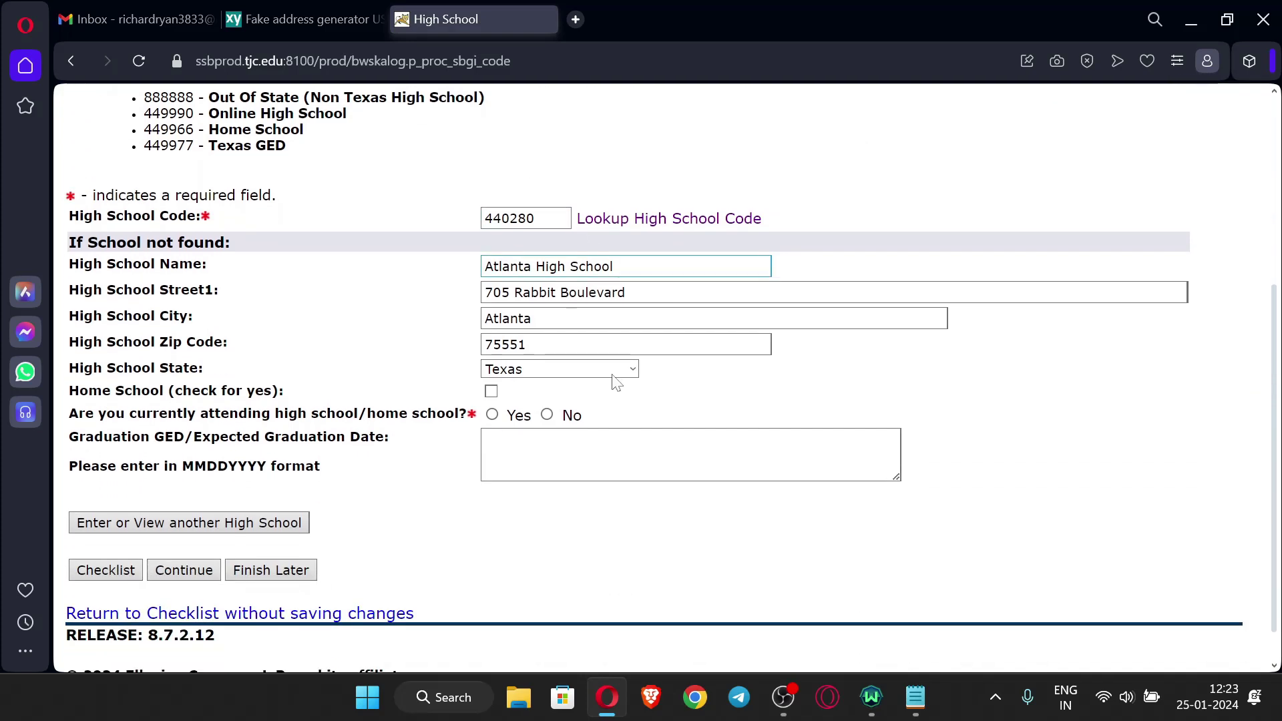
click(548, 415)
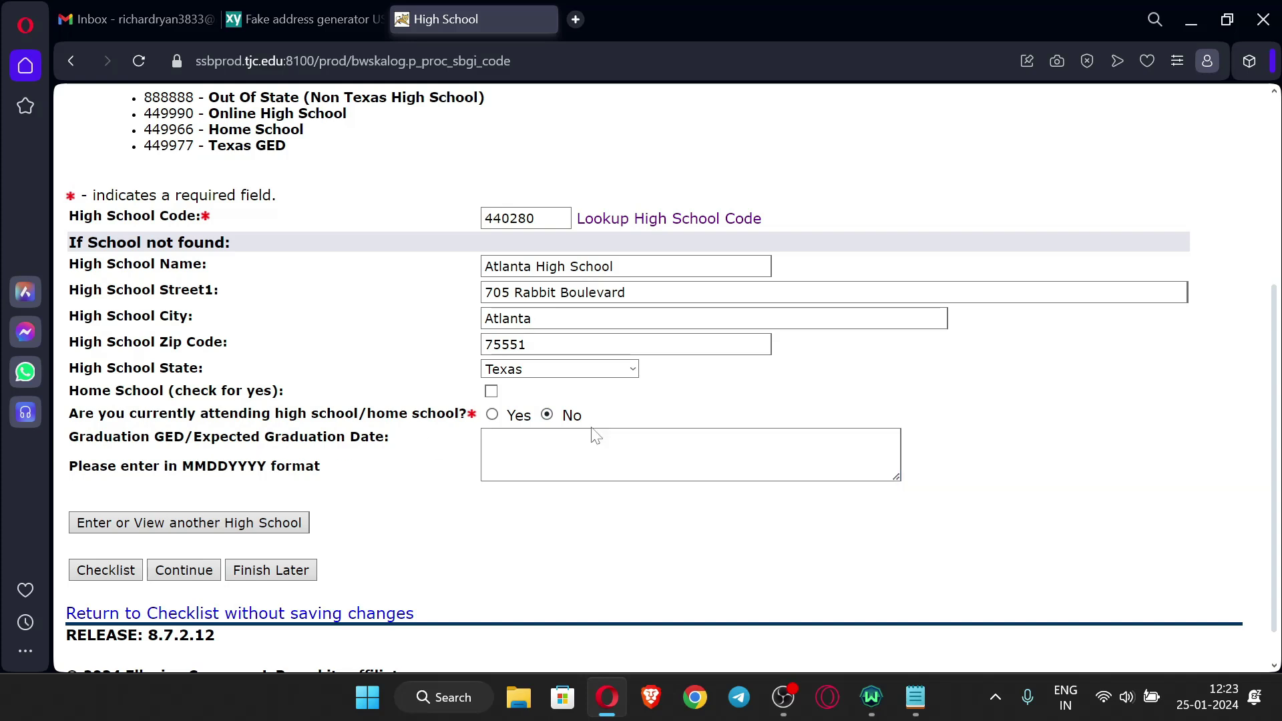
Enter 05152022 as the Graduation GED/Expected Graduation Date and continue to the Previous College page
key(Tab)
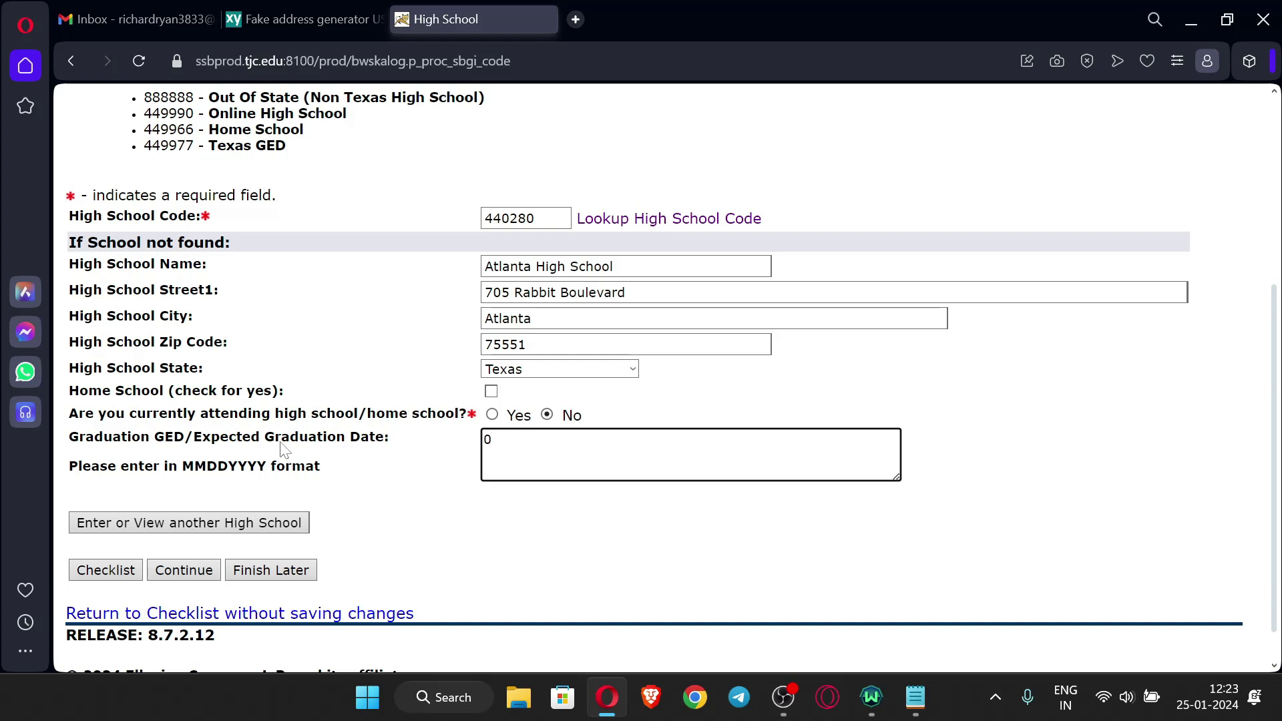
drag(177, 467, 273, 471)
click(199, 469)
click(434, 471)
scroll(557, 460, down, 1)
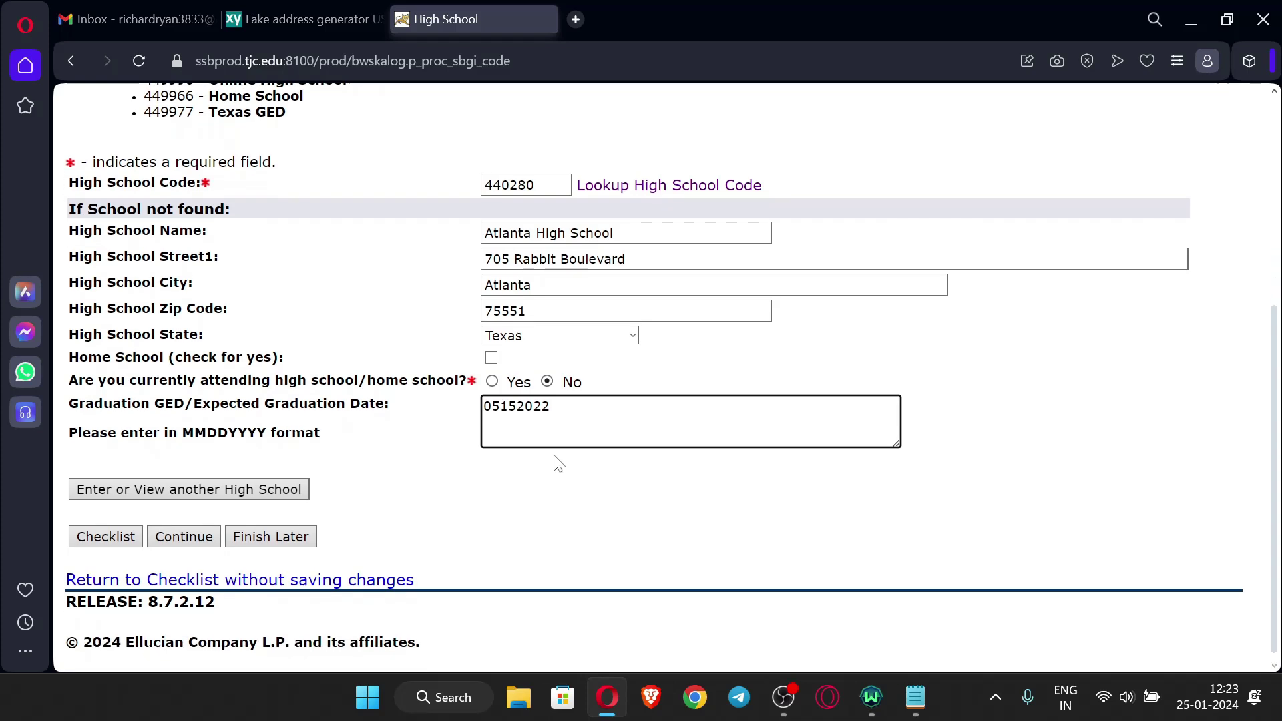
click(188, 540)
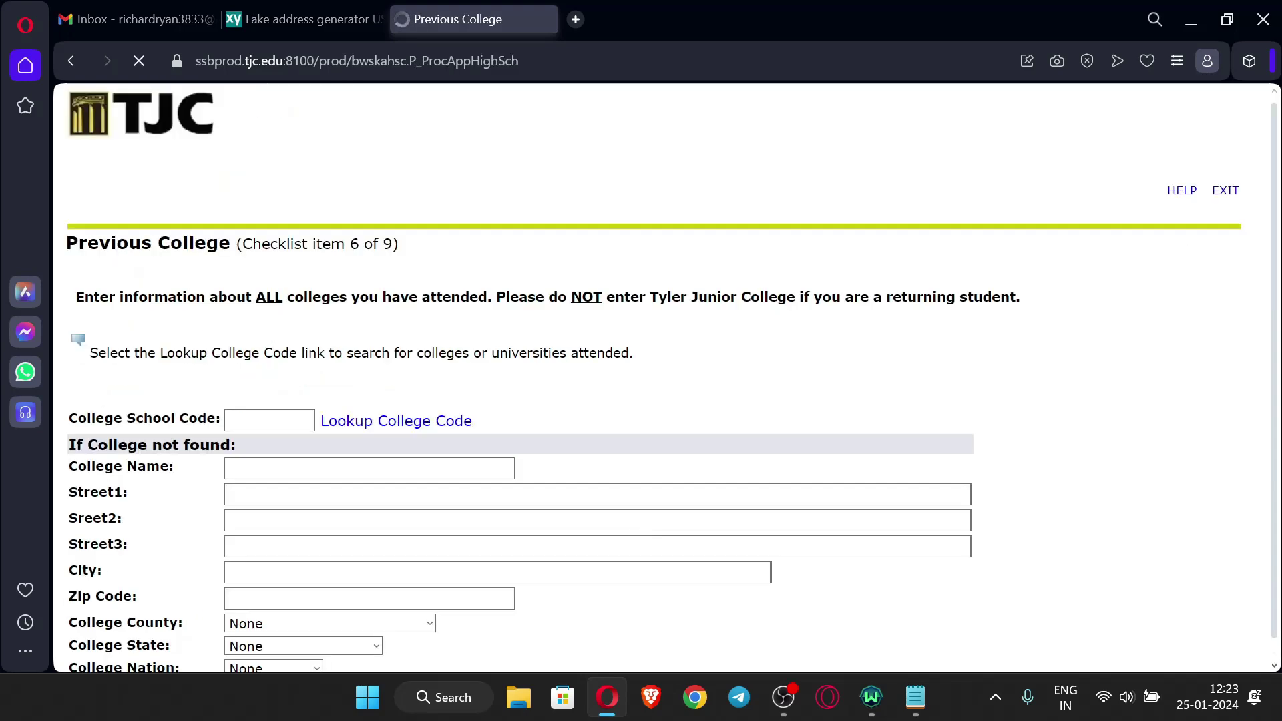
Leave the Previous College form blank and continue to the Planned Course of Study page
scroll(668, 419, down, 6)
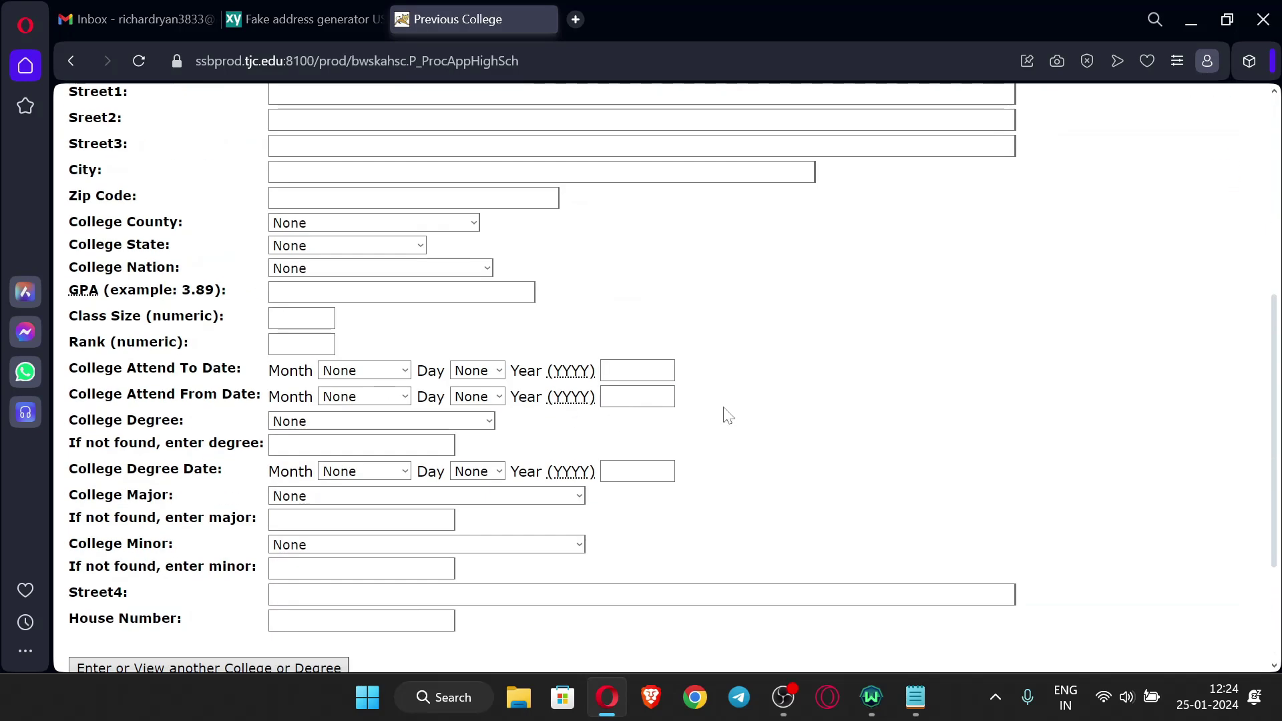
scroll(707, 394, up, 6)
scroll(601, 380, down, 9)
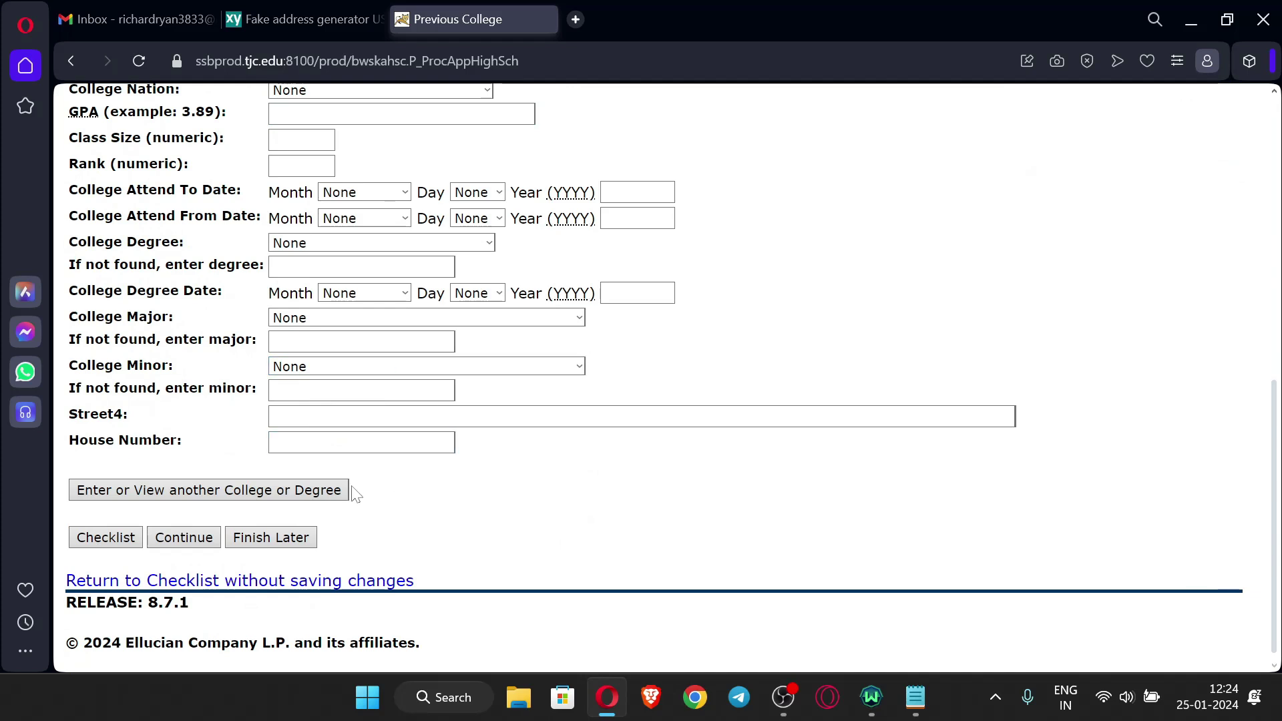
click(190, 542)
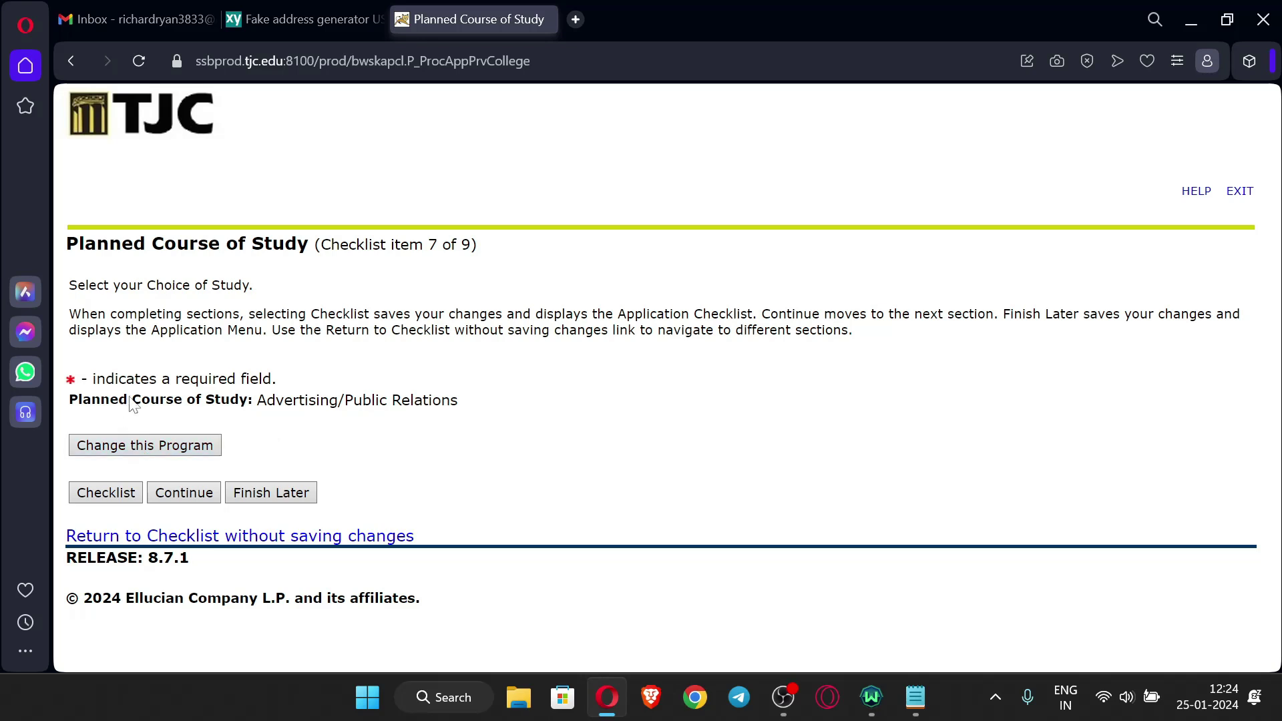
Change the Planned Course of Study to Health Information Technology Medical Coding- Certificate
drag(463, 404, 257, 400)
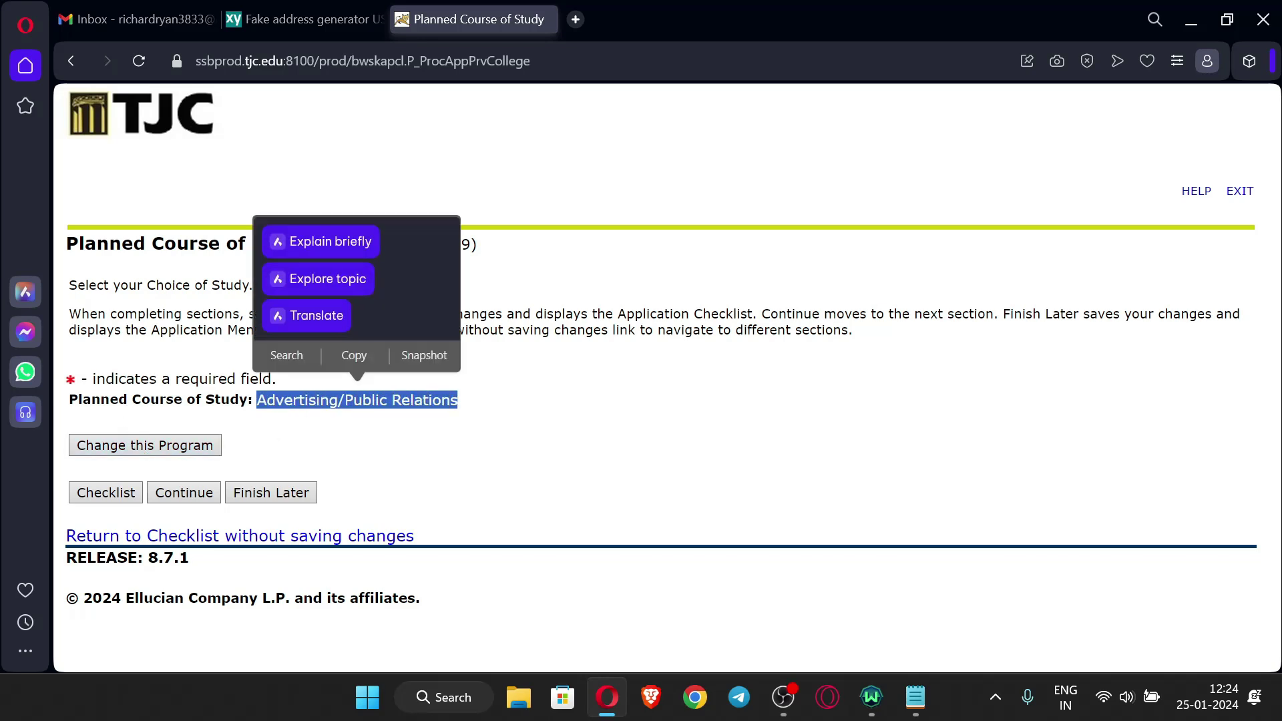
click(155, 450)
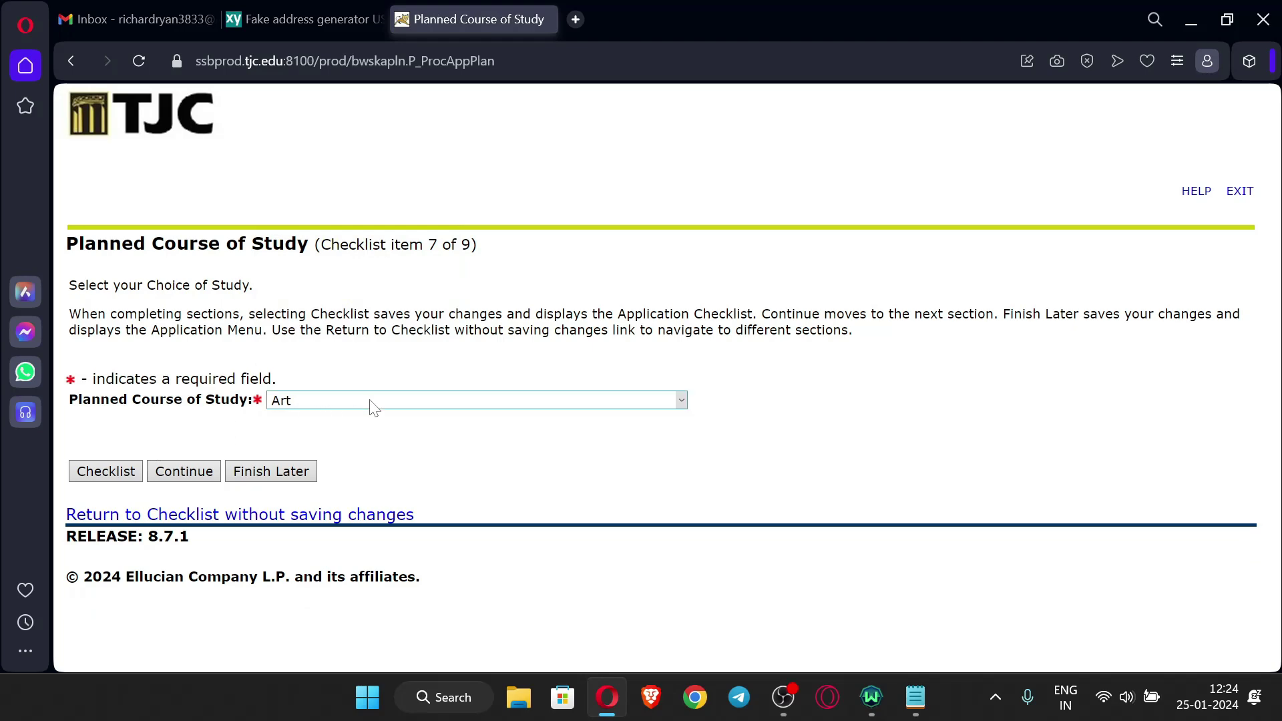
click(369, 401)
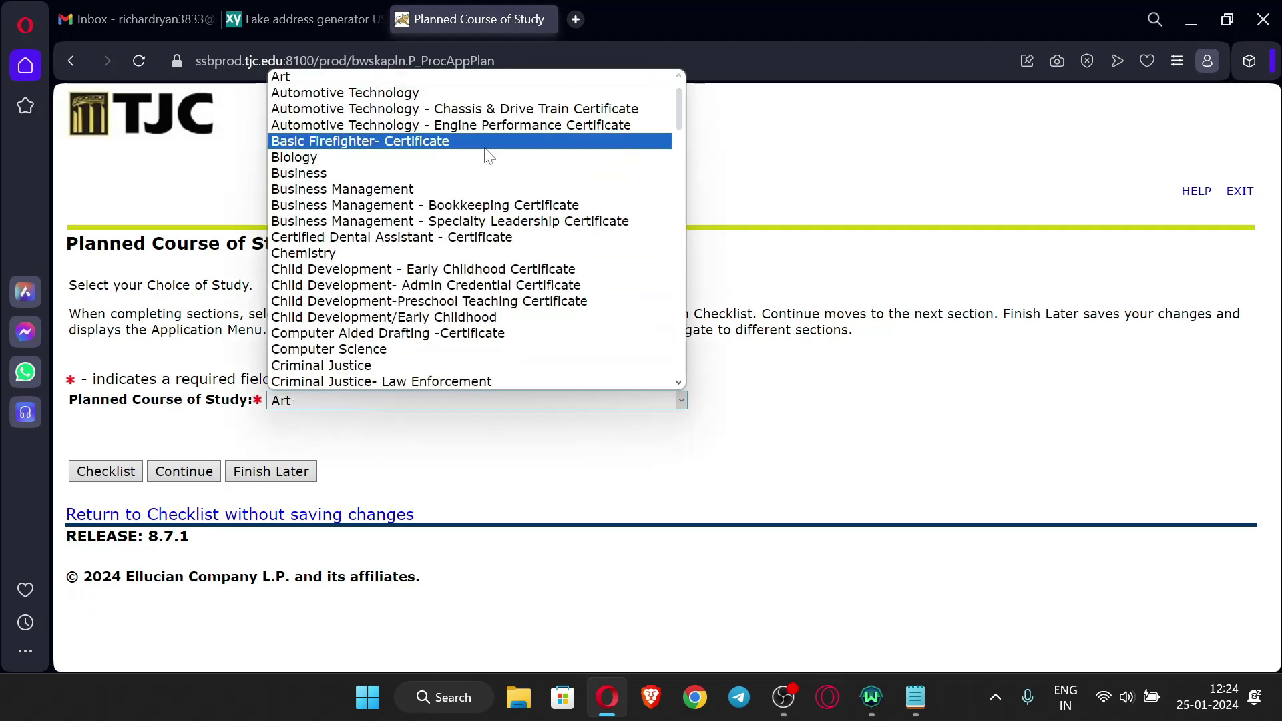
scroll(497, 170, down, 10)
scroll(518, 221, up, 10)
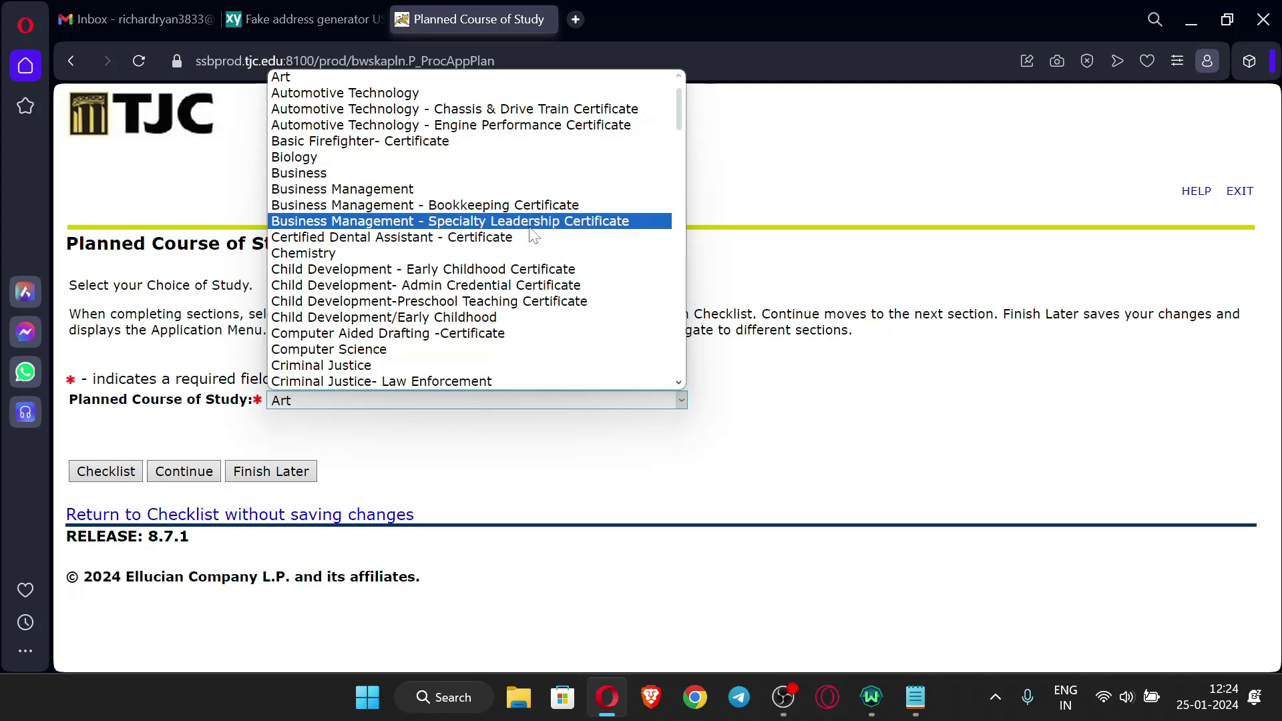
scroll(530, 226, down, 8)
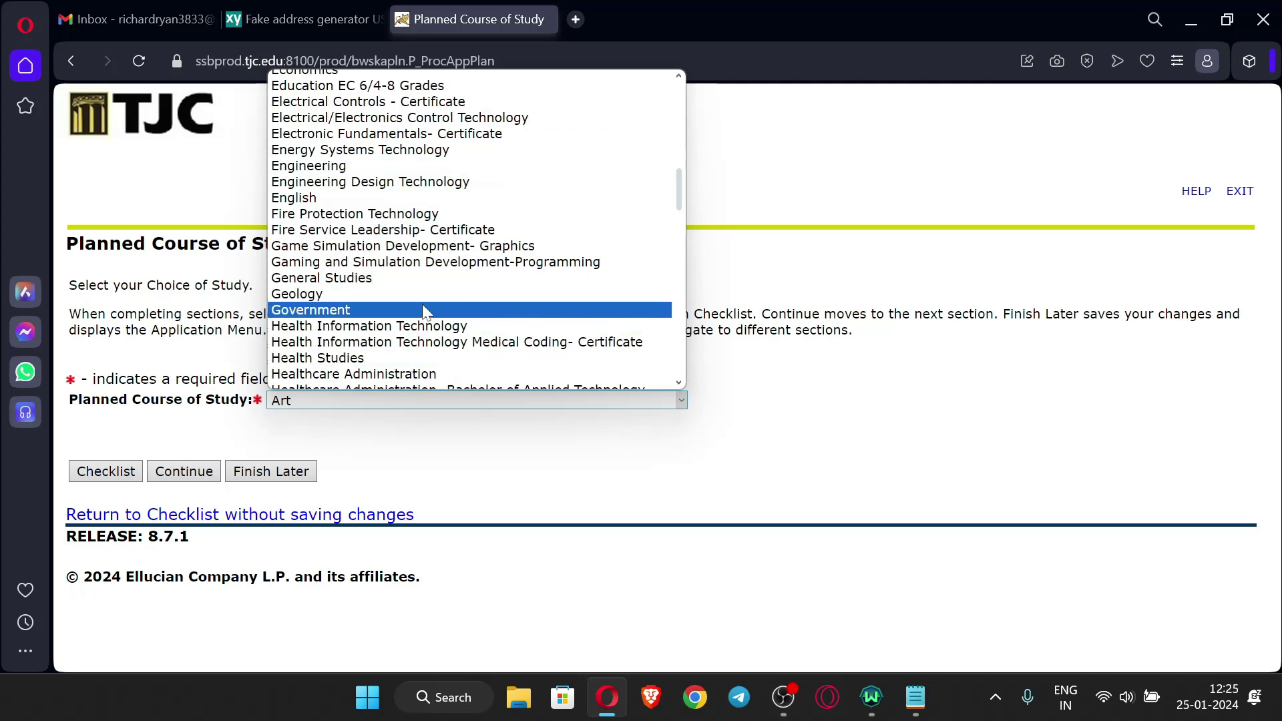
click(432, 342)
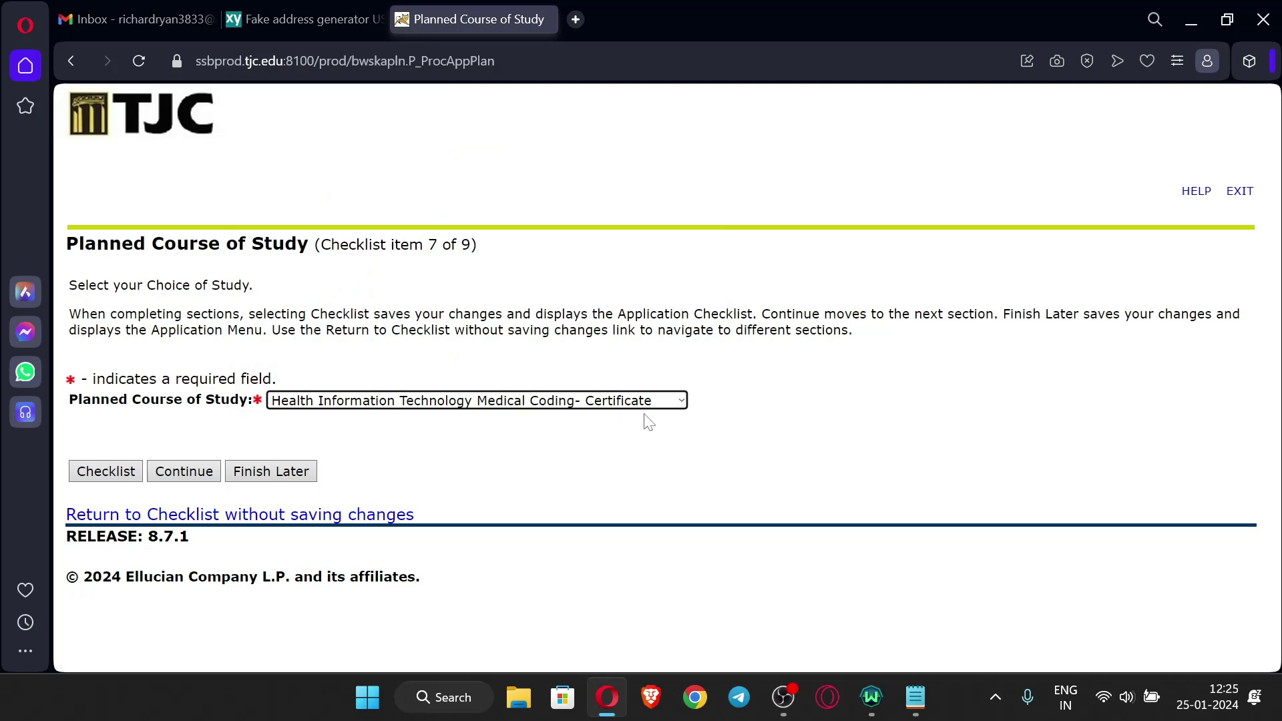
click(367, 404)
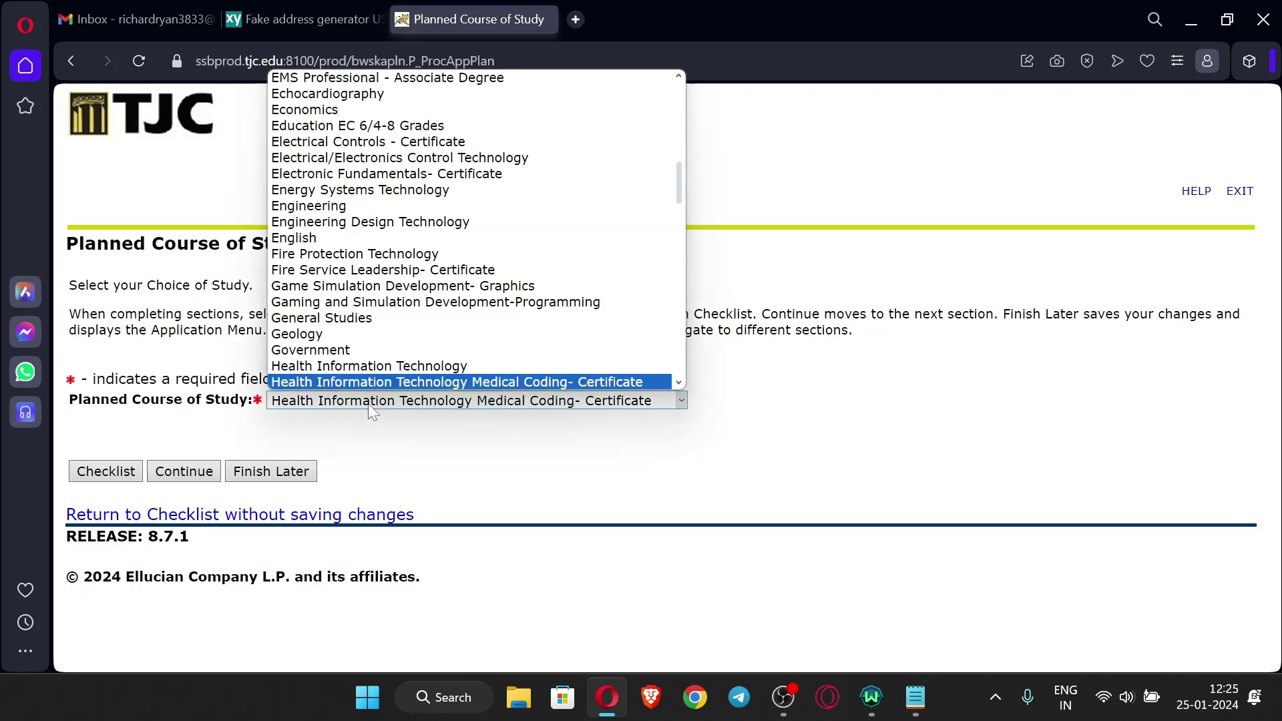
click(658, 465)
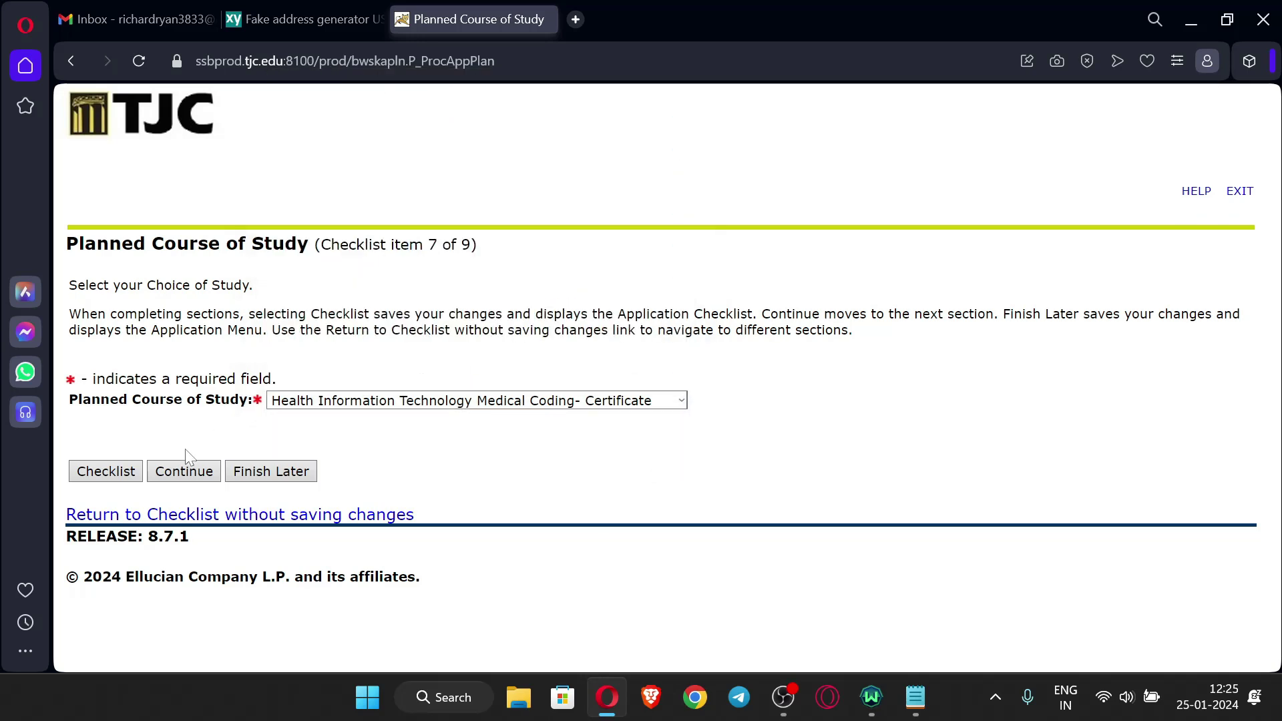
Answer Yes to both lived-in-Texas questions, dependent and worked in Texas, and No to independent and owned property, finishing the Residency Information page
click(184, 471)
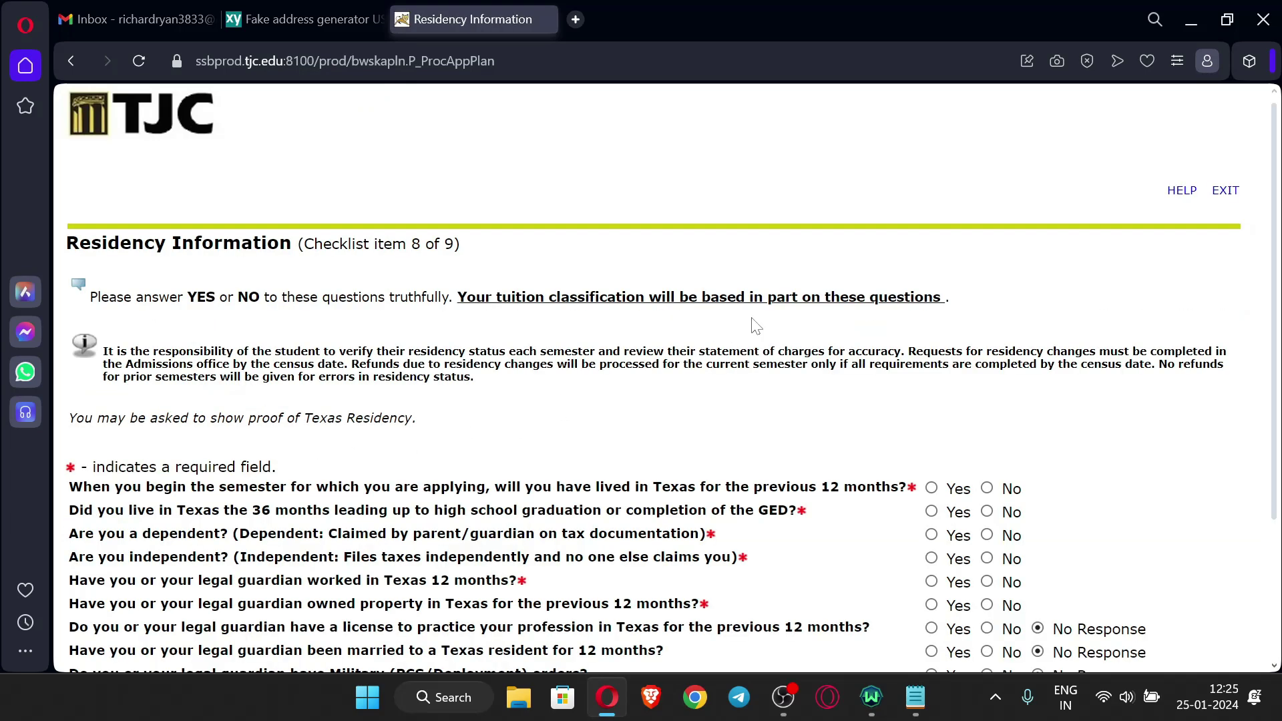
scroll(758, 324, down, 2)
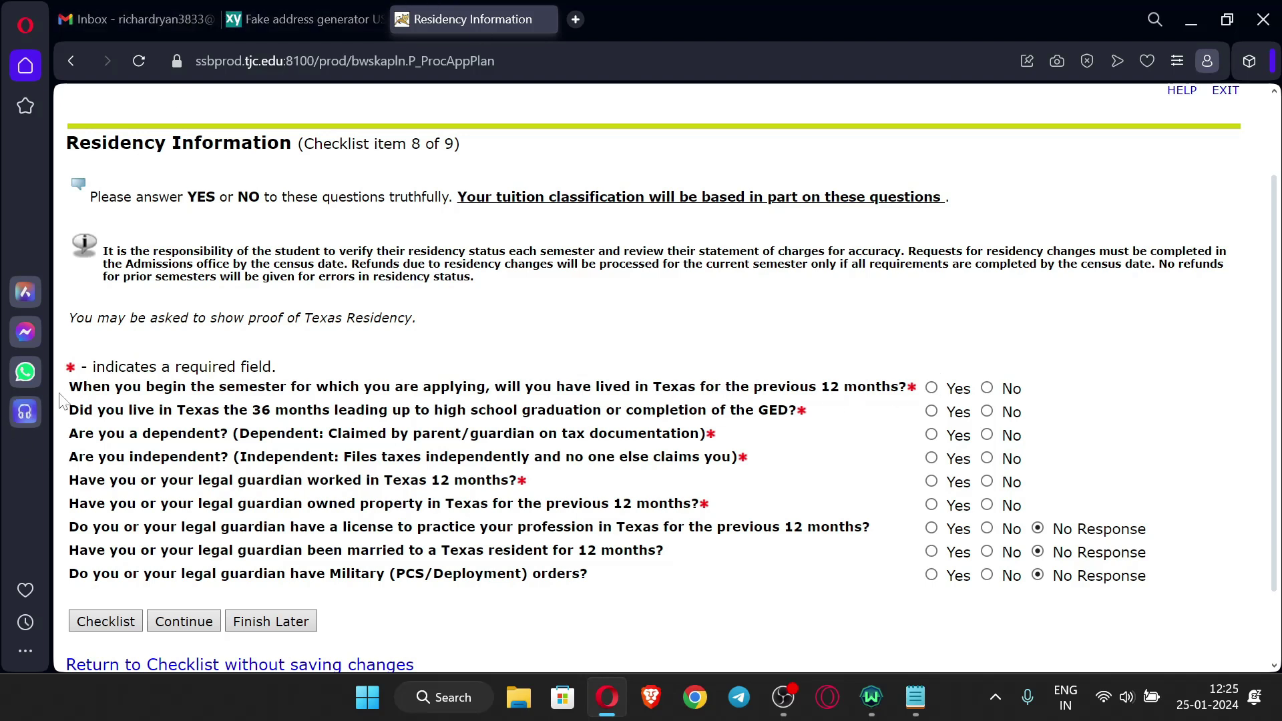
click(932, 389)
click(932, 412)
click(931, 482)
click(987, 506)
scroll(993, 528, down, 2)
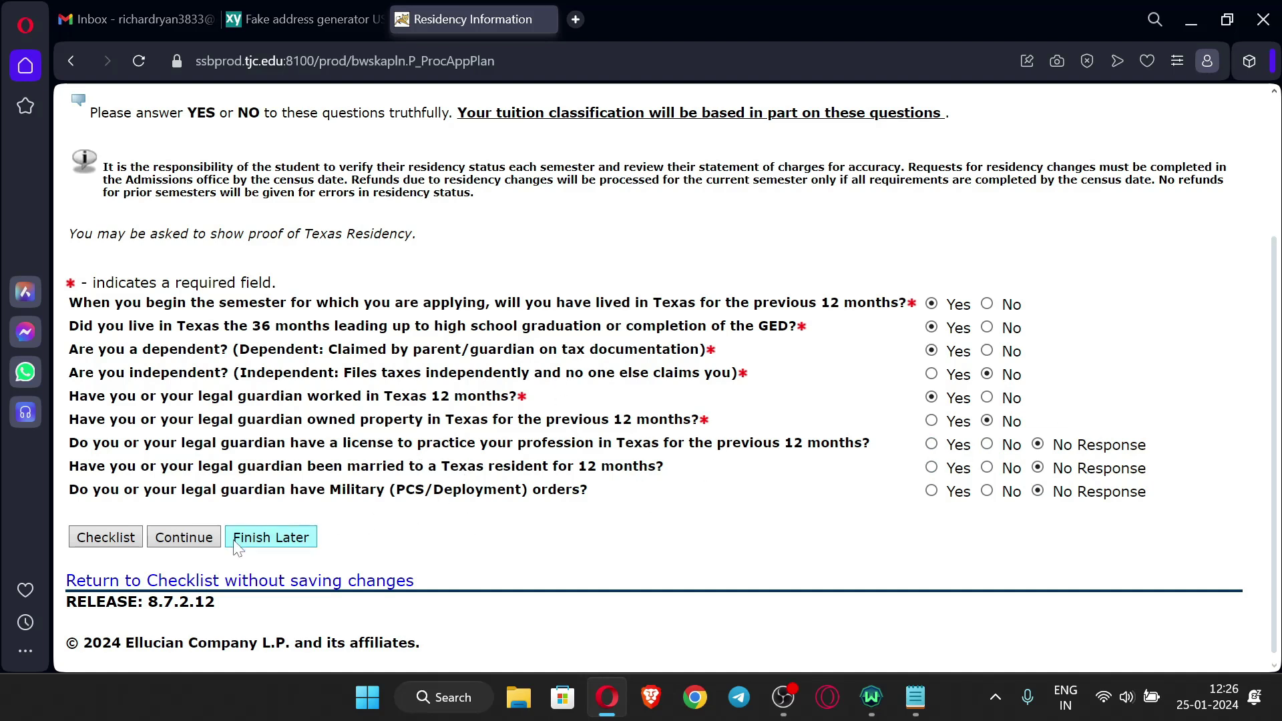
click(186, 538)
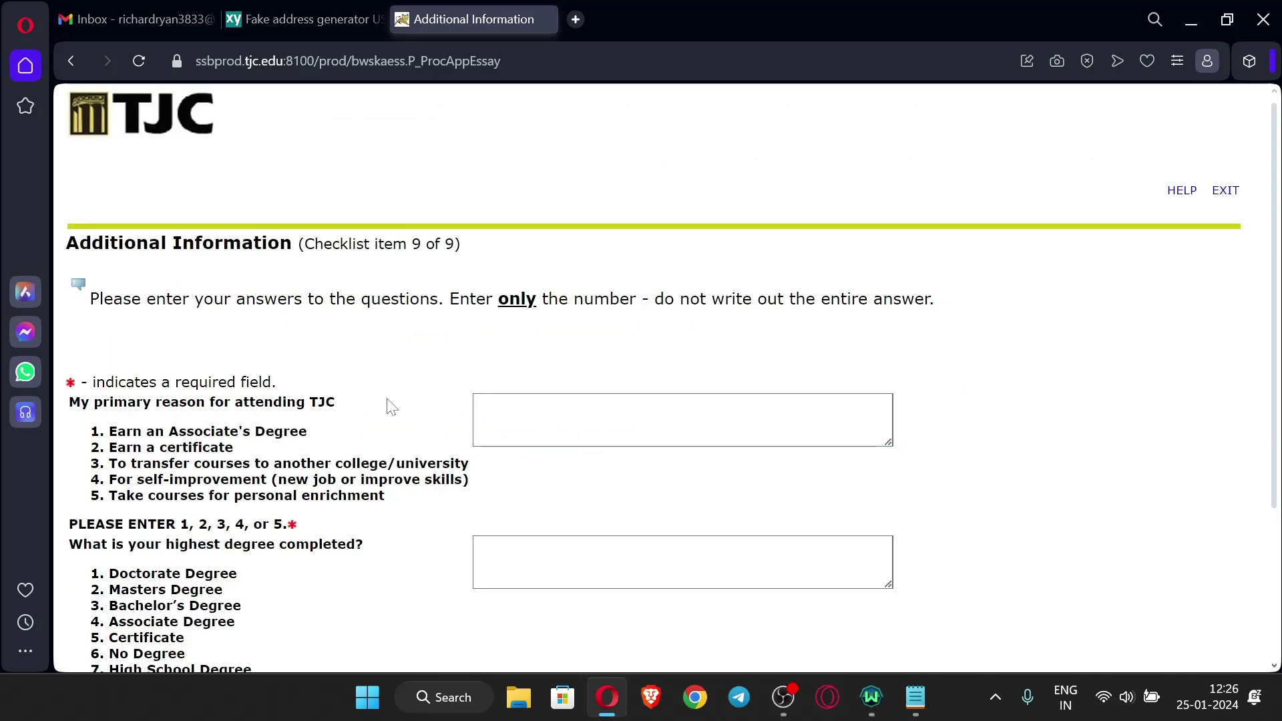
Review the Additional Information questions and enter 2 (Earn a certificate) as the primary reason for attending TJC
scroll(434, 390, down, 1)
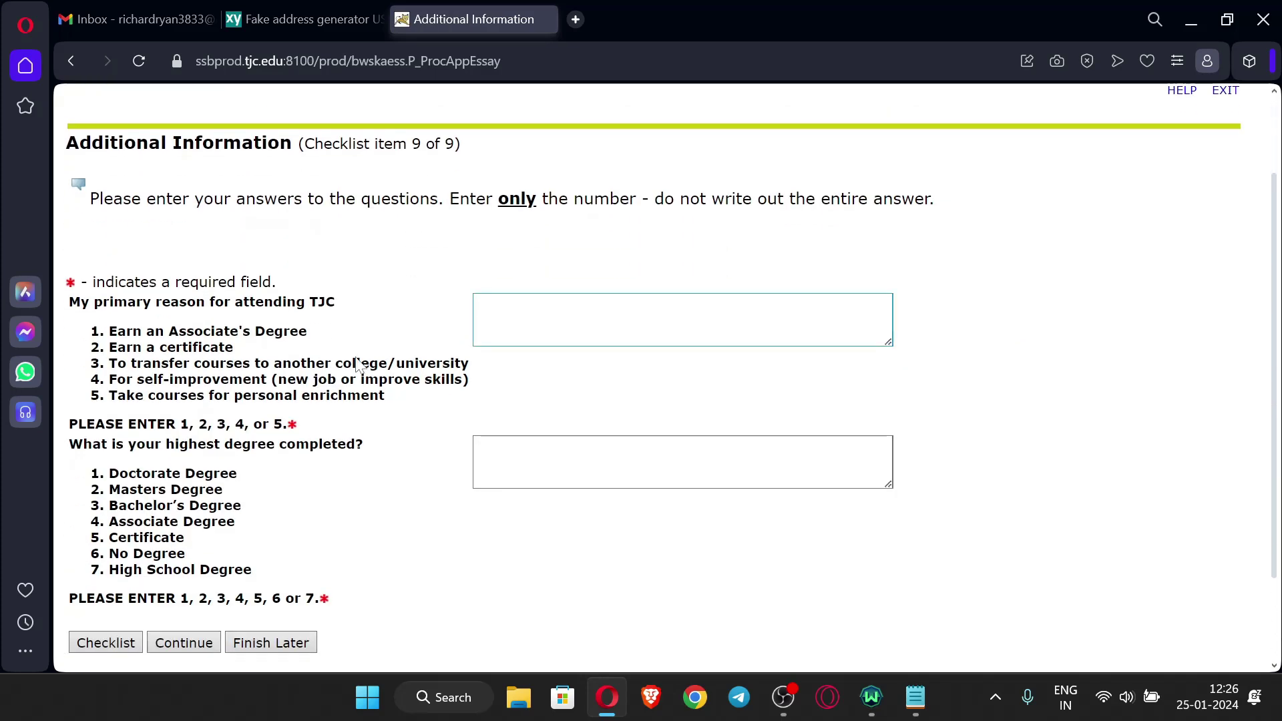
scroll(368, 366, down, 1)
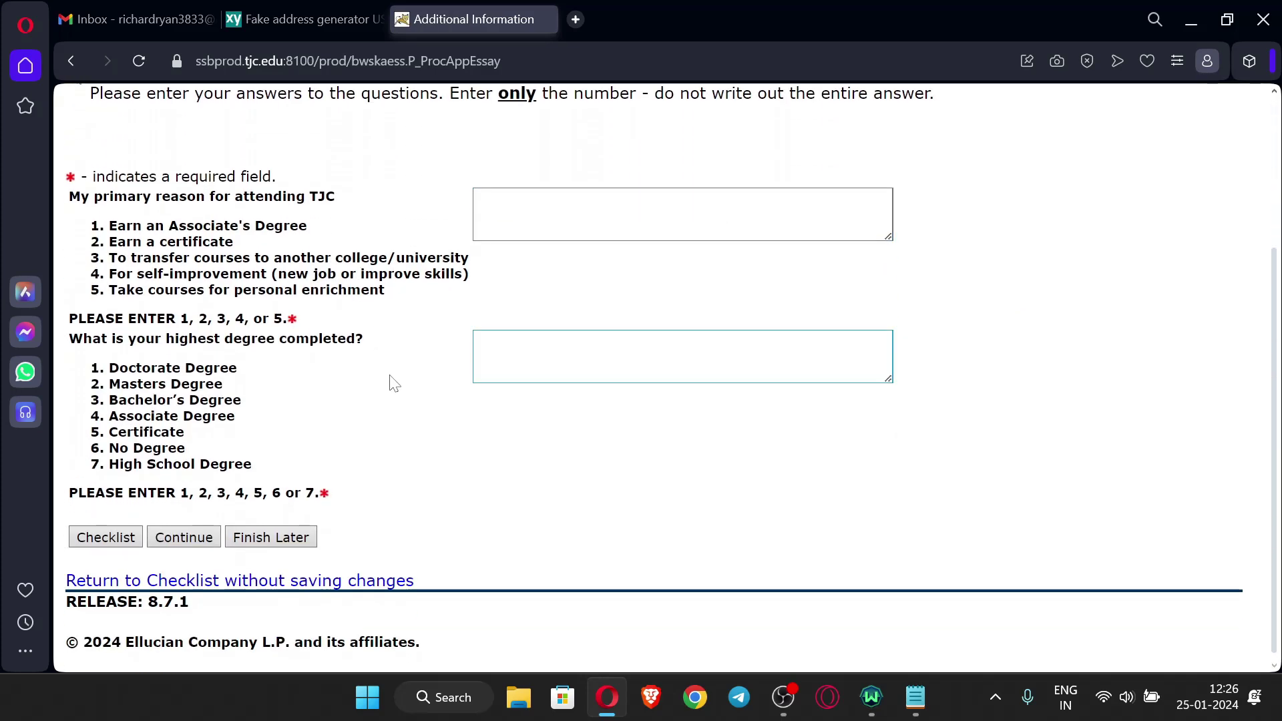
scroll(393, 384, up, 1)
drag(96, 329, 418, 410)
click(422, 401)
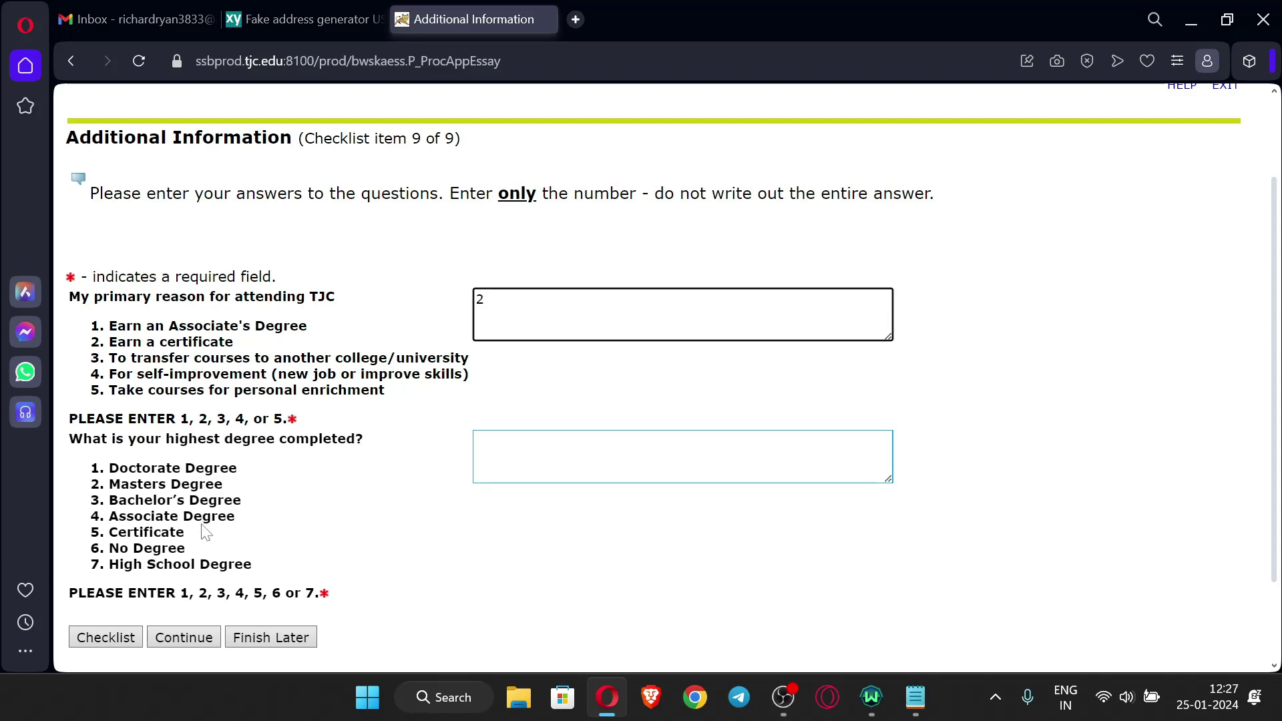
Enter 7 (High School Degree) as the highest degree completed and continue to the Application Checklist
key(Tab)
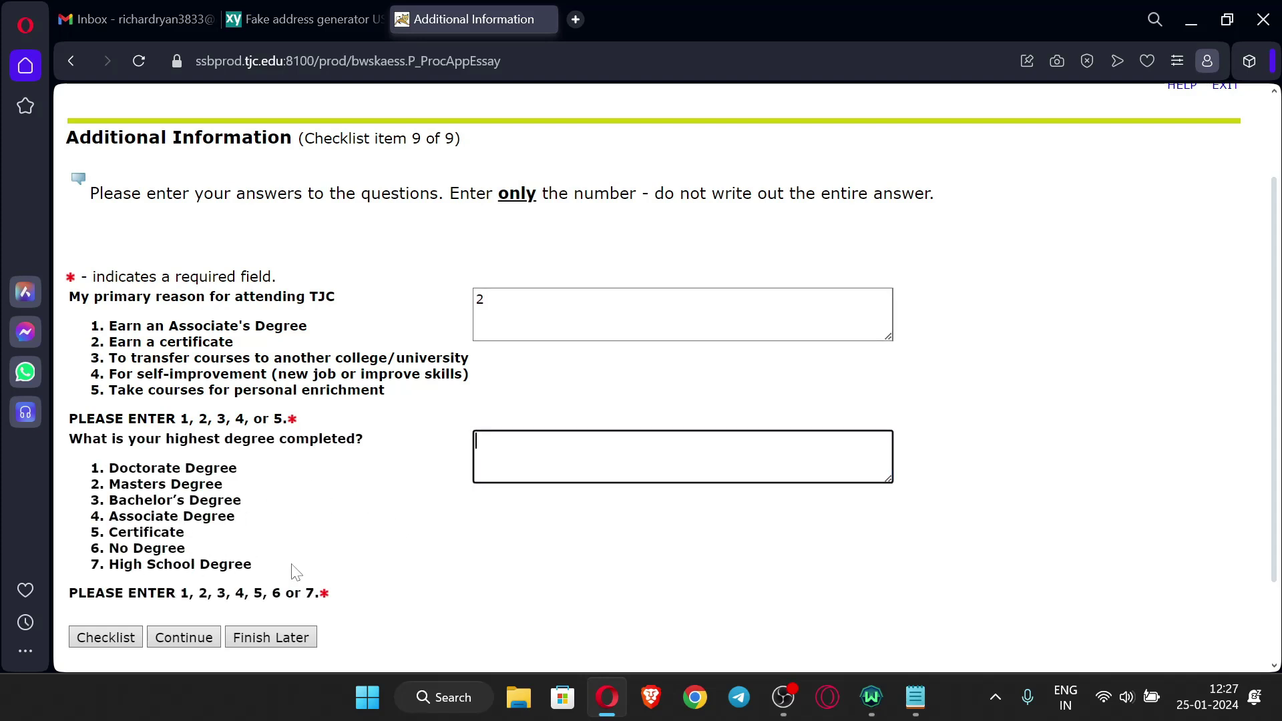
text(7)
drag(234, 566, 85, 562)
scroll(205, 545, down, 2)
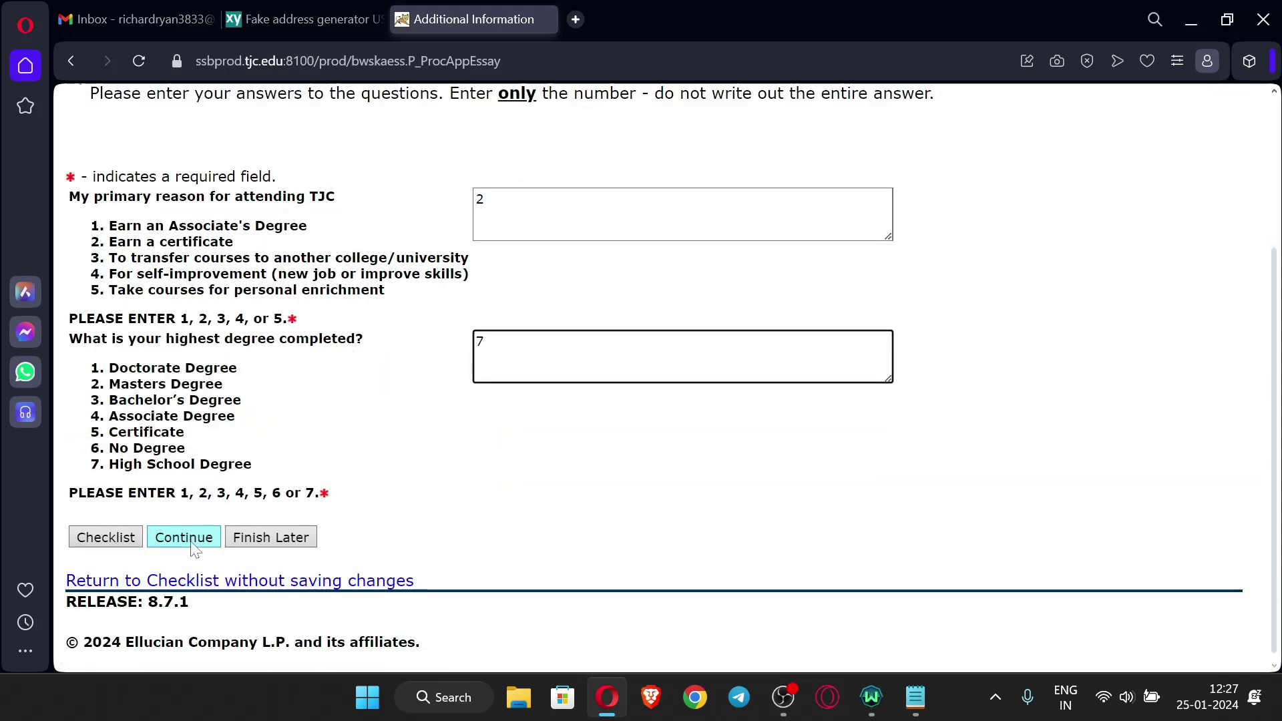
click(192, 544)
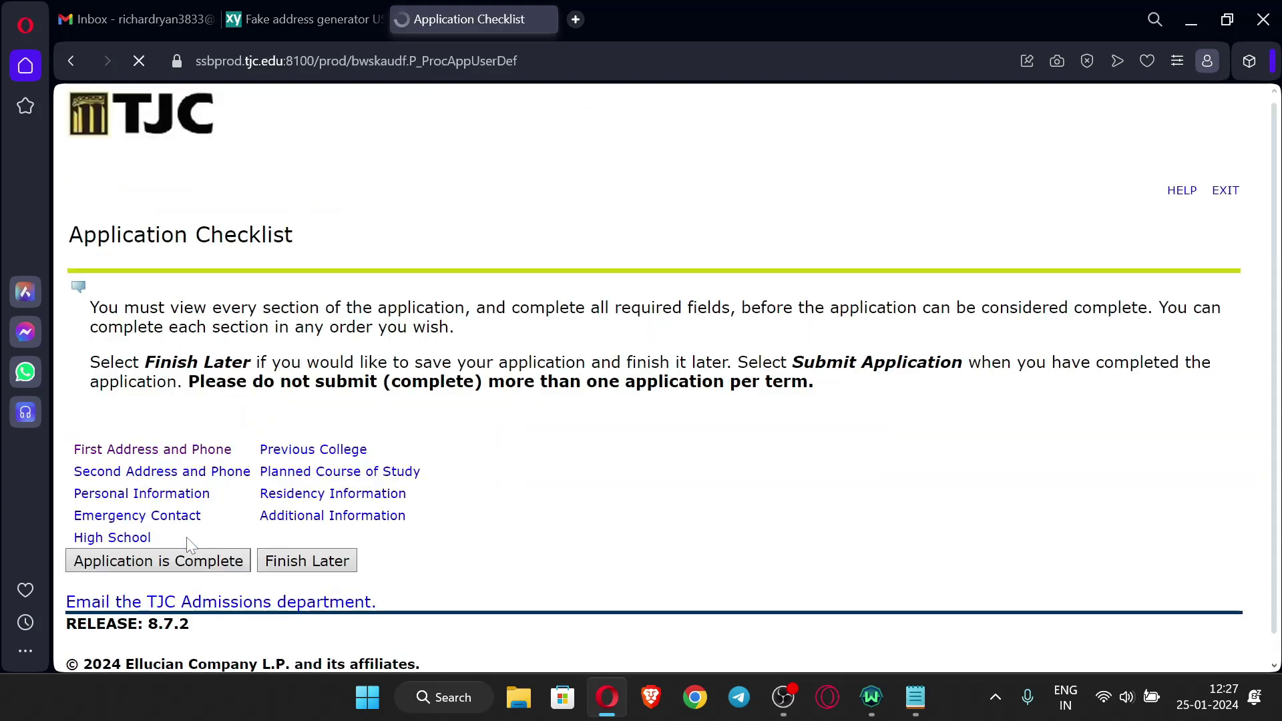
Submit the application from the checklist and agree to the Admissions Agreement terms
scroll(514, 372, down, 1)
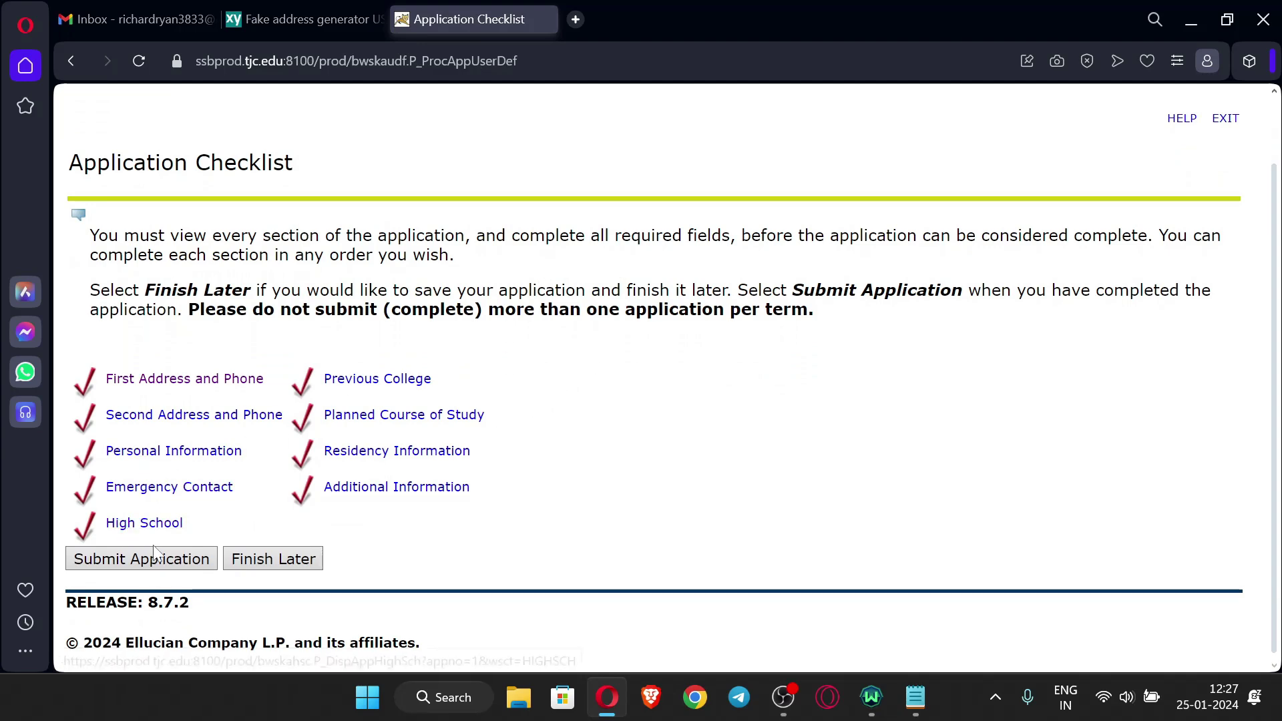
click(153, 564)
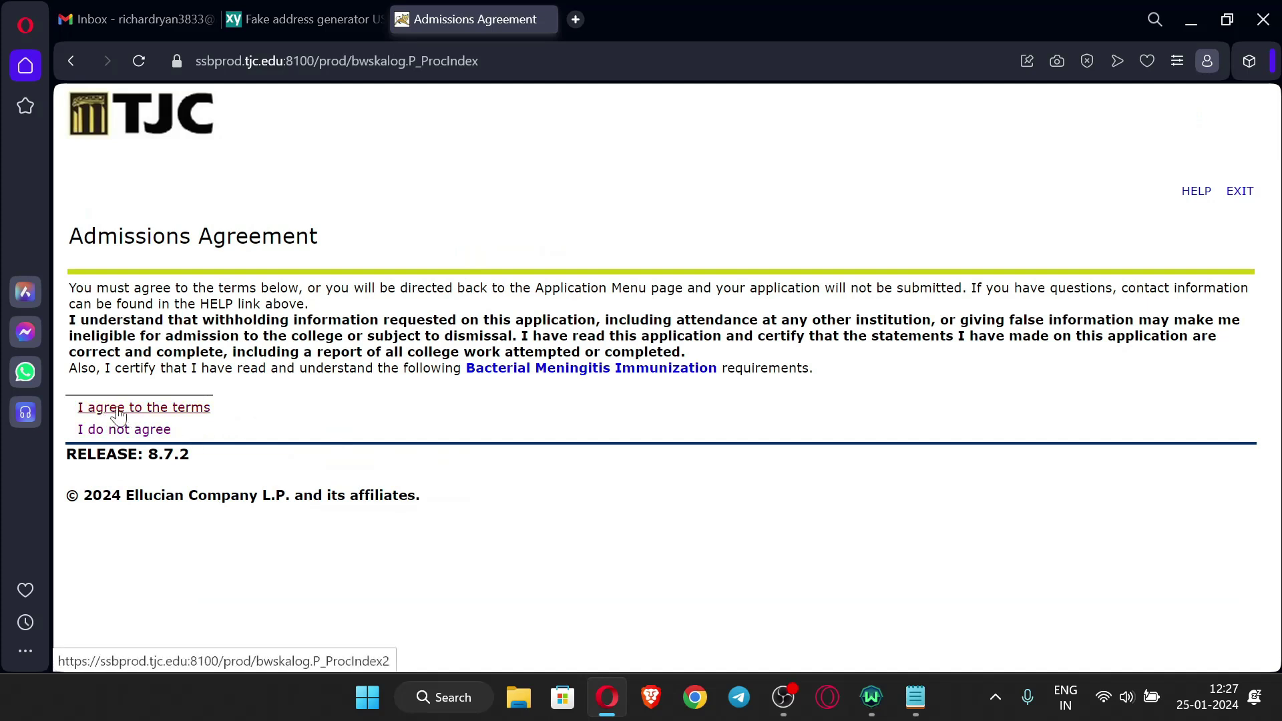
click(148, 411)
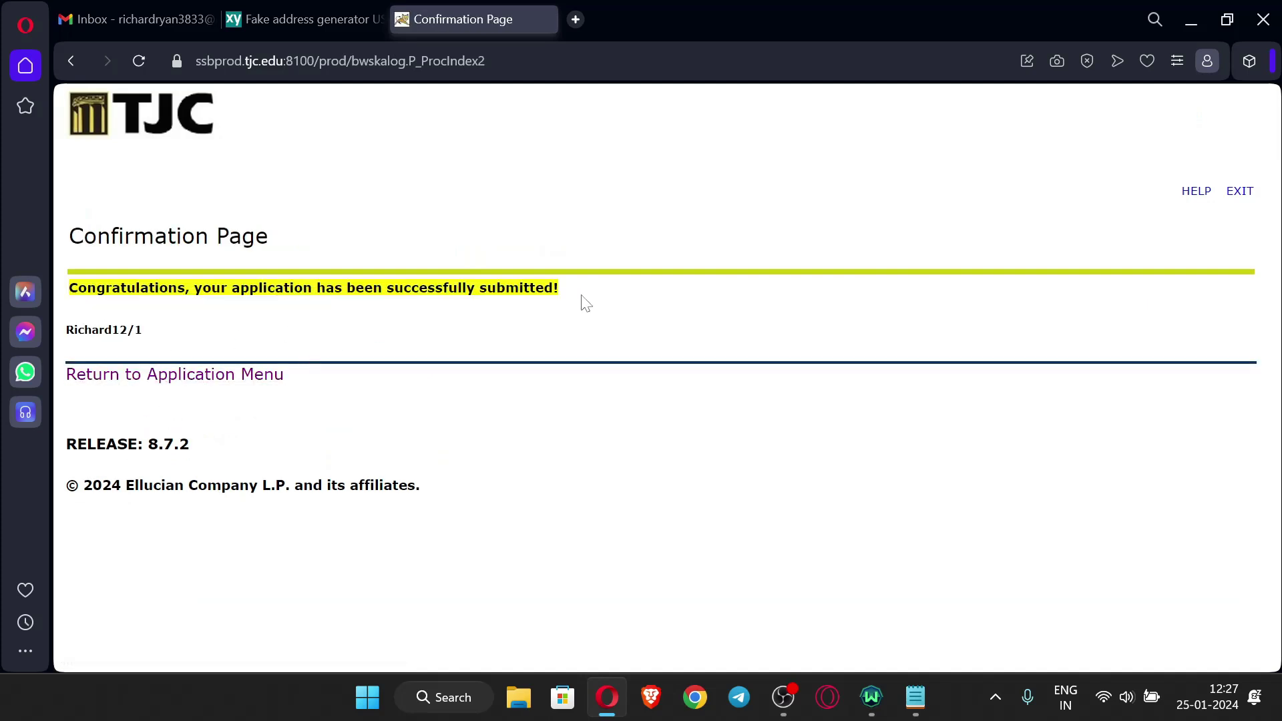
drag(587, 292, 69, 306)
click(768, 322)
Switch to the Gmail inbox, refresh it to check for new mail, and expand the full folder list
click(137, 16)
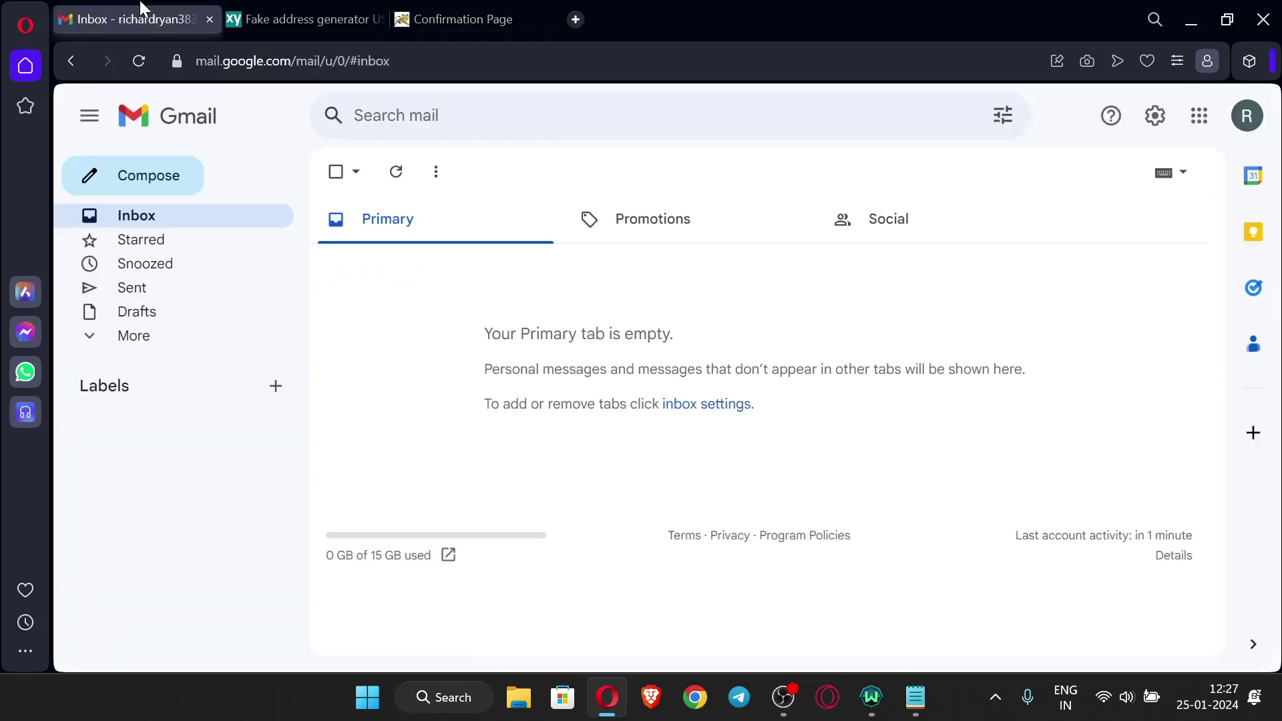
click(395, 174)
click(174, 339)
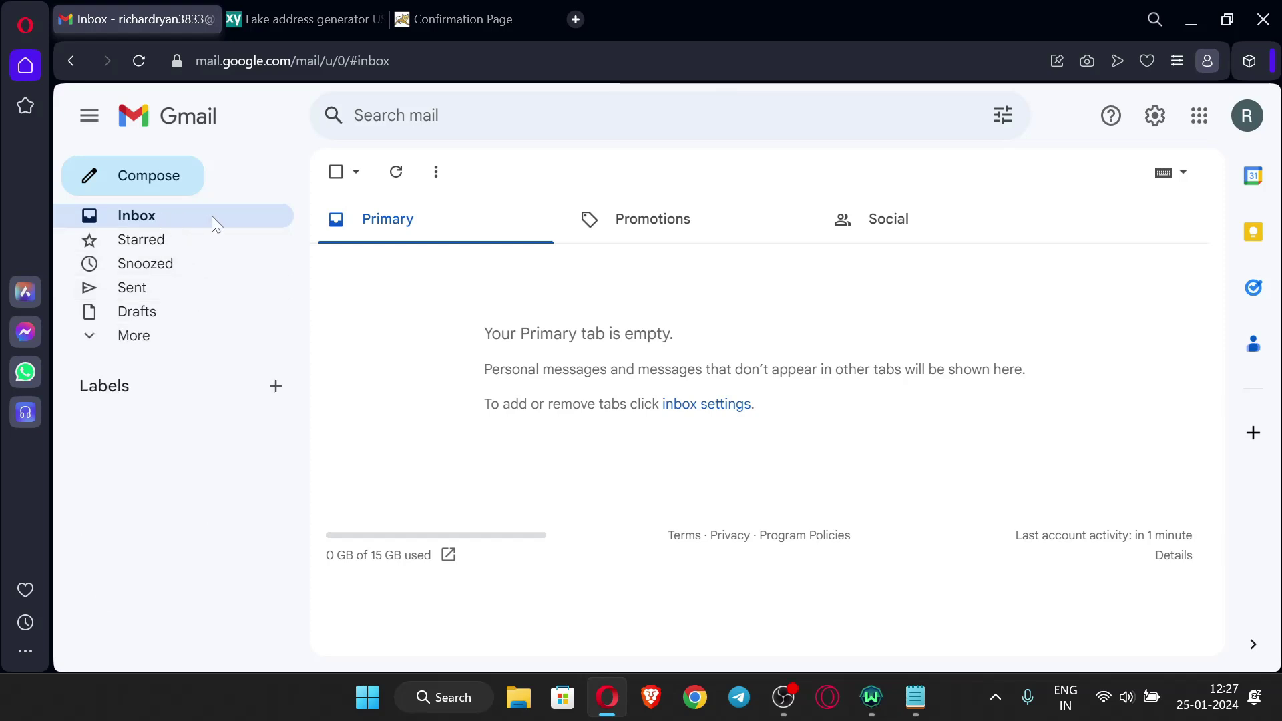
click(133, 337)
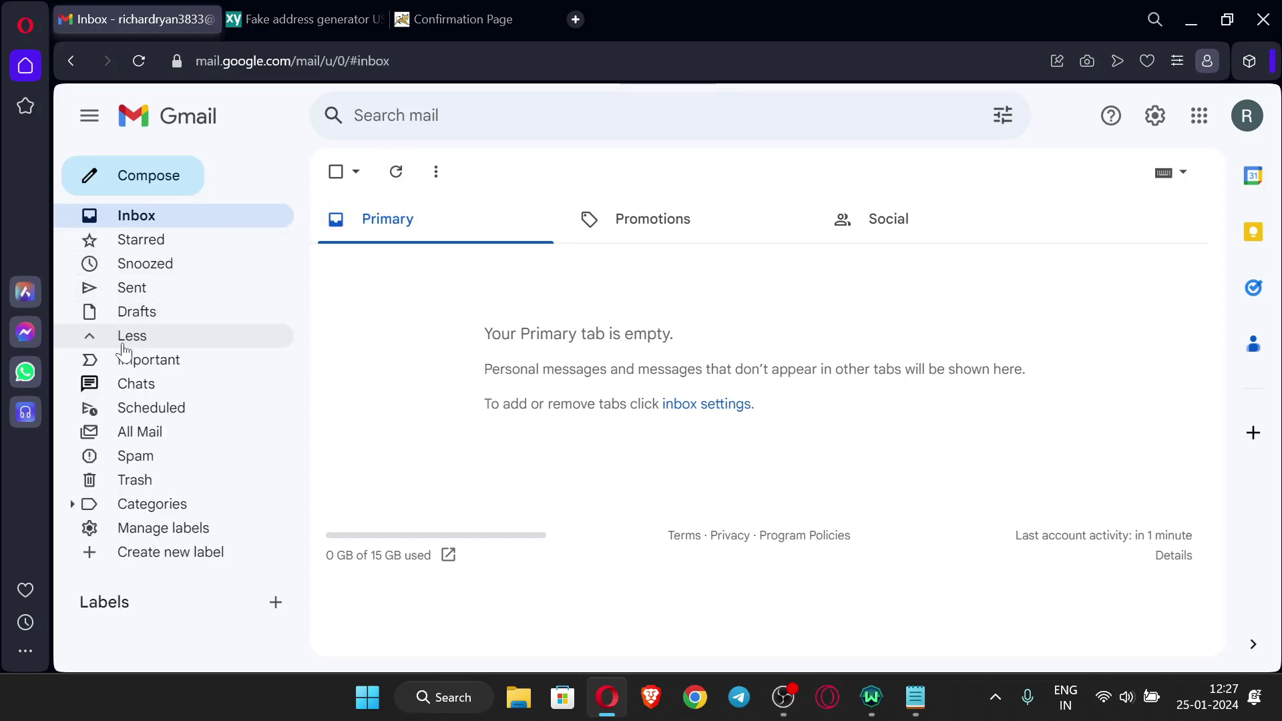
click(399, 173)
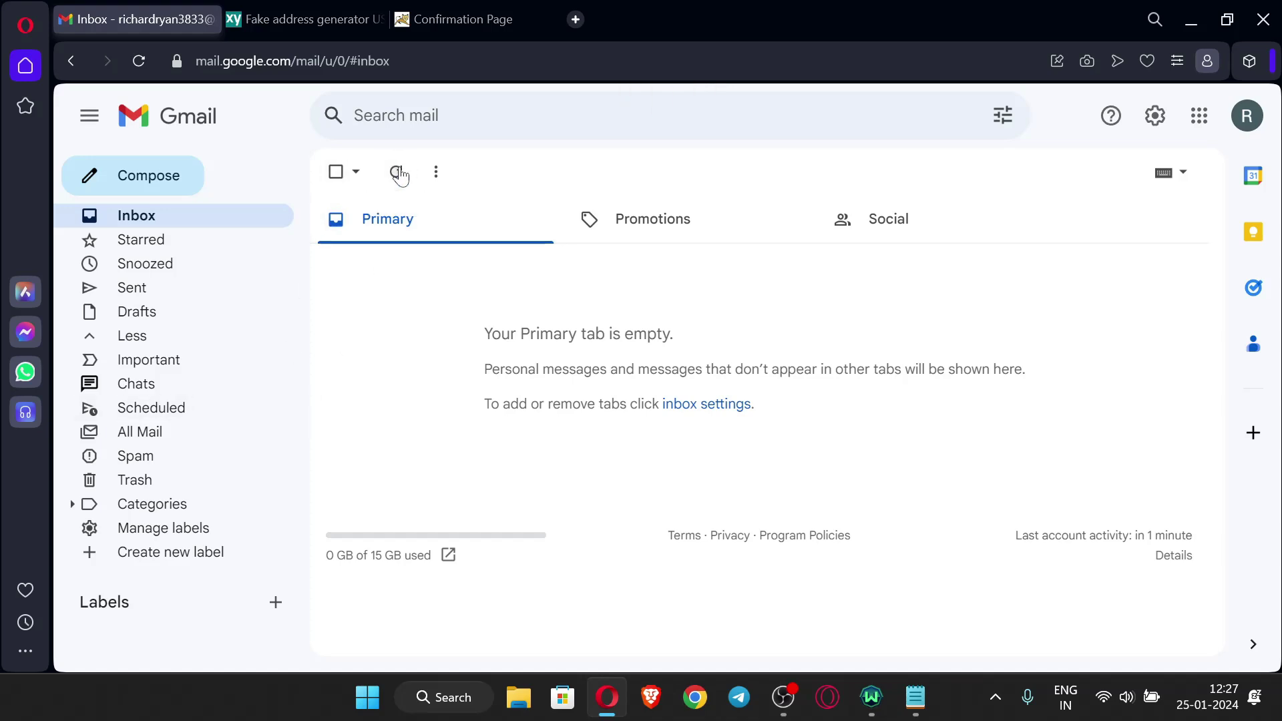
Check the Promotions and Primary inbox categories and look again at the application's Confirmation Page
click(270, 19)
click(107, 15)
click(687, 227)
click(489, 221)
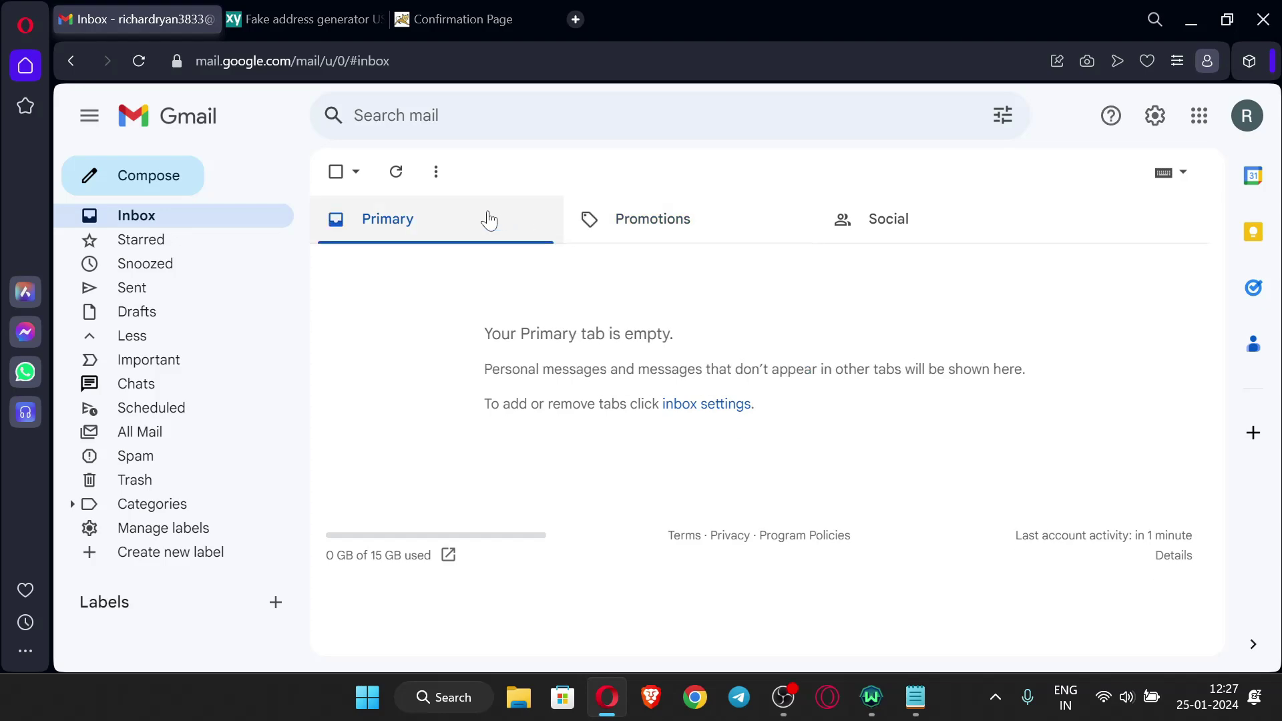
click(295, 15)
click(443, 15)
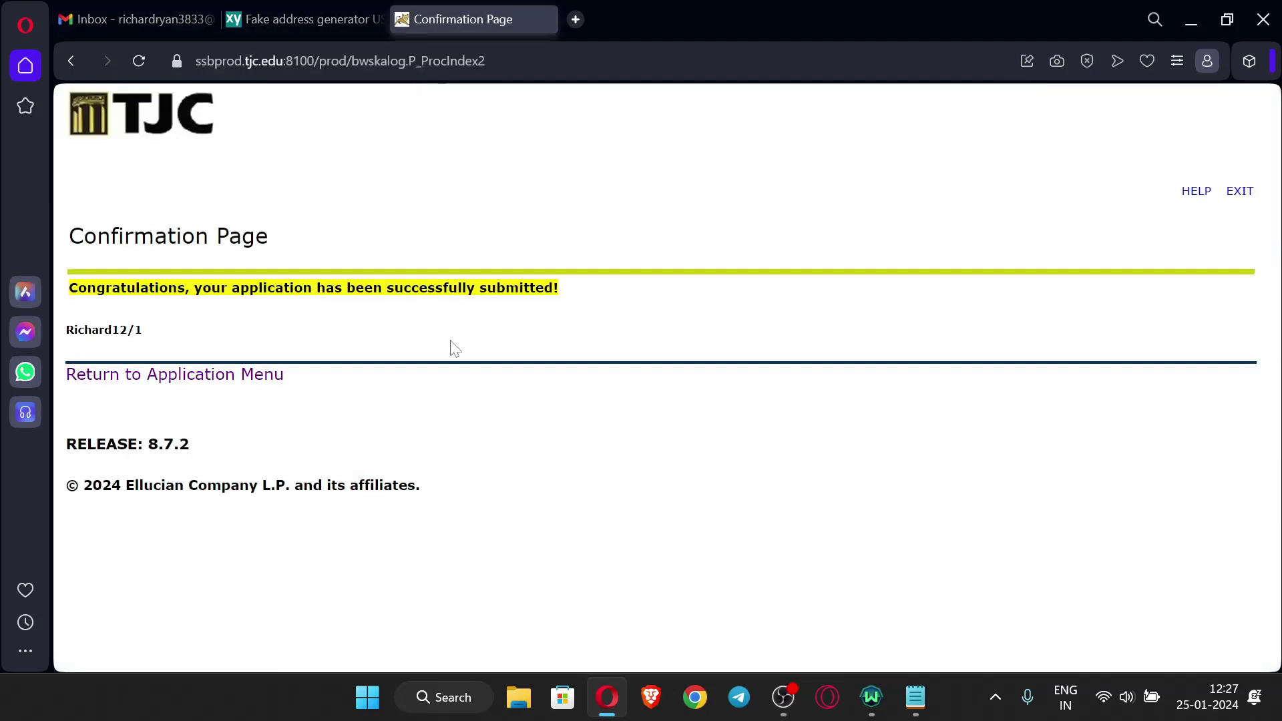
click(117, 15)
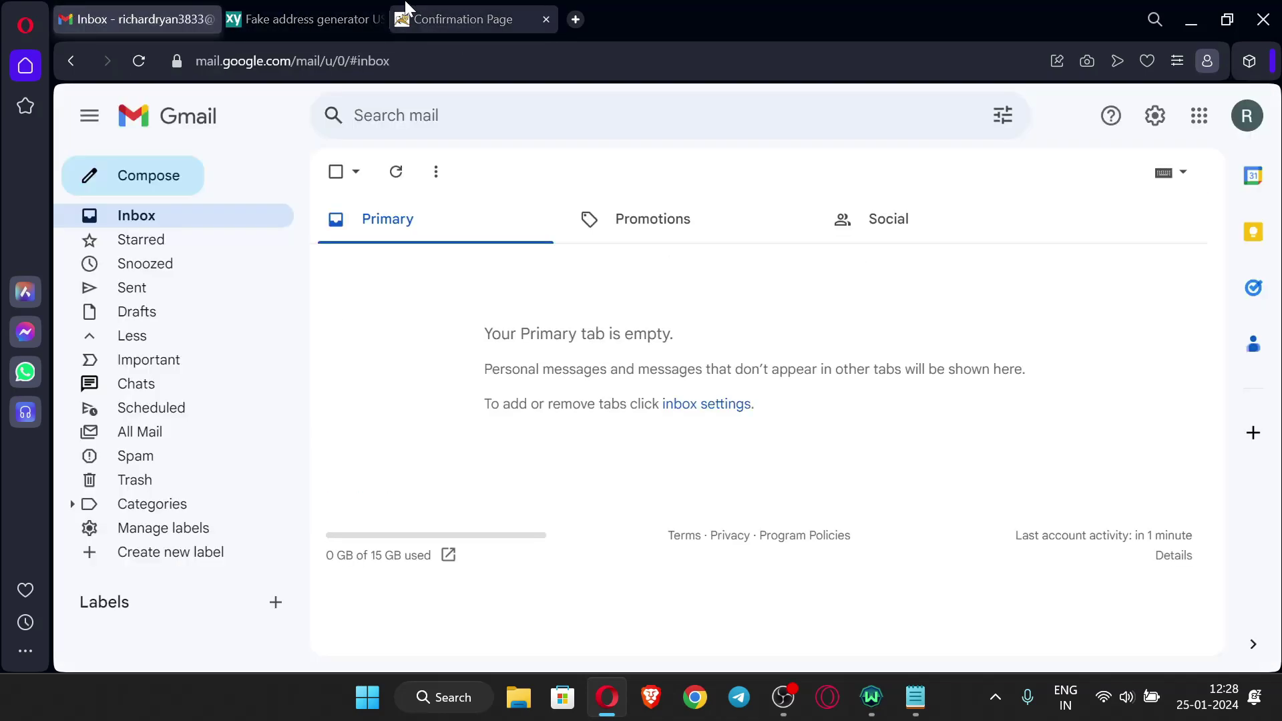
click(304, 15)
click(148, 15)
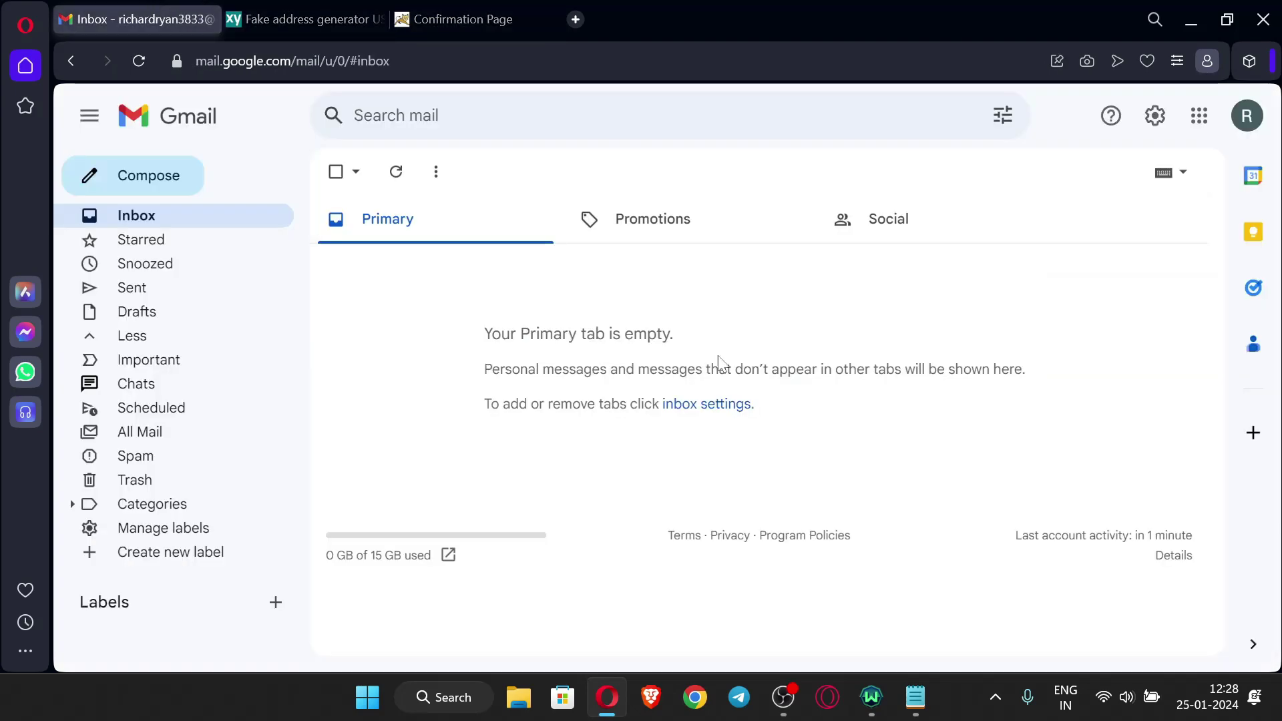
Minimize the browser and the TJC Notepad window to show the desktop
click(1191, 19)
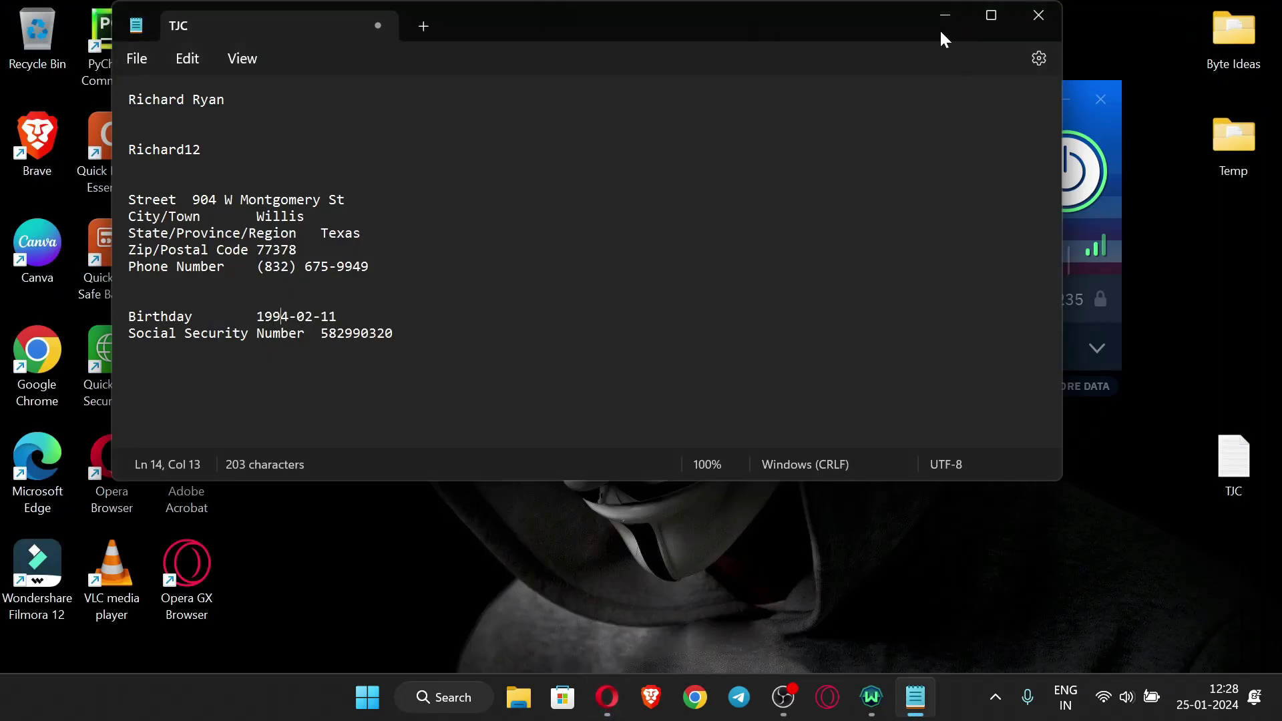
click(944, 16)
right_click(552, 202)
click(607, 282)
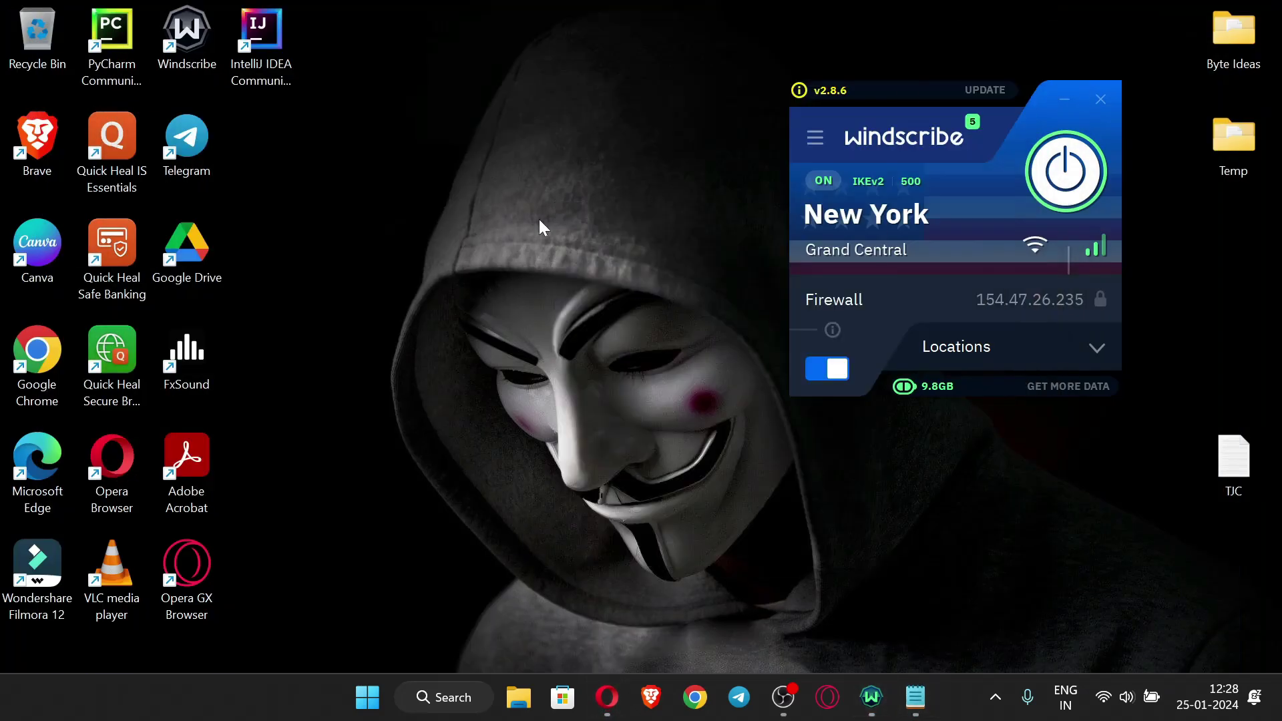
right_click(534, 207)
click(631, 260)
click(782, 696)
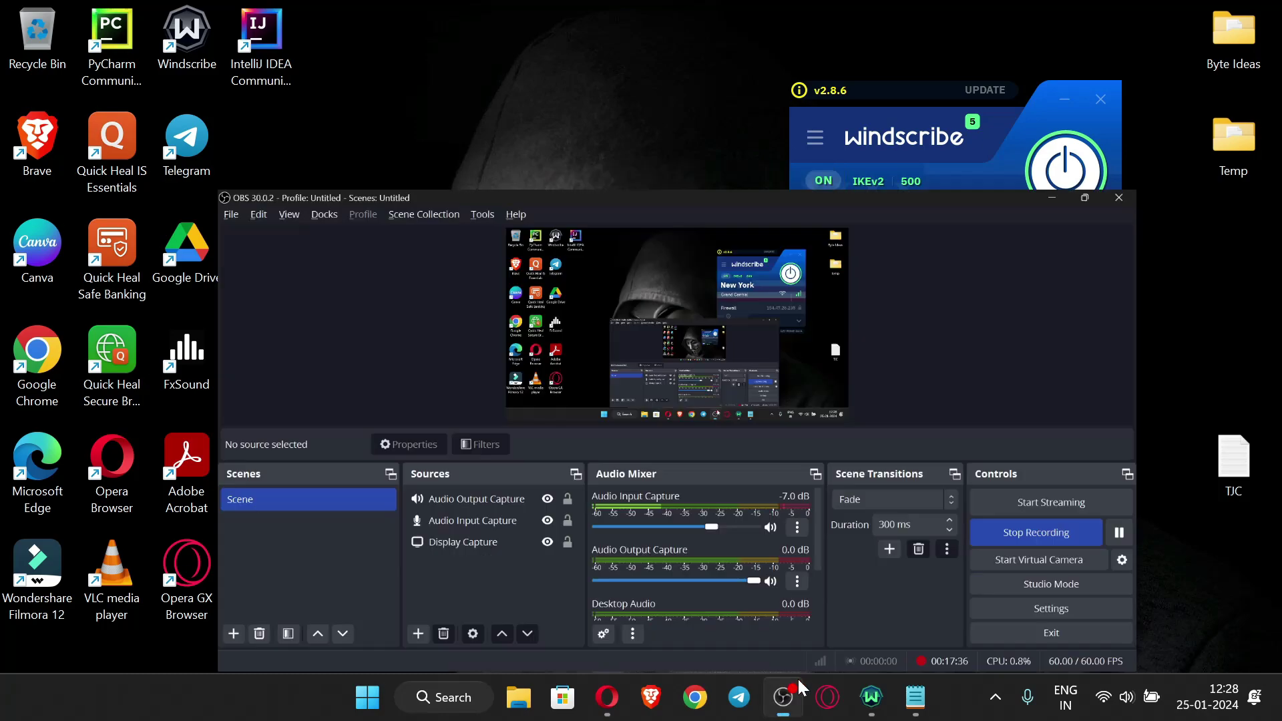